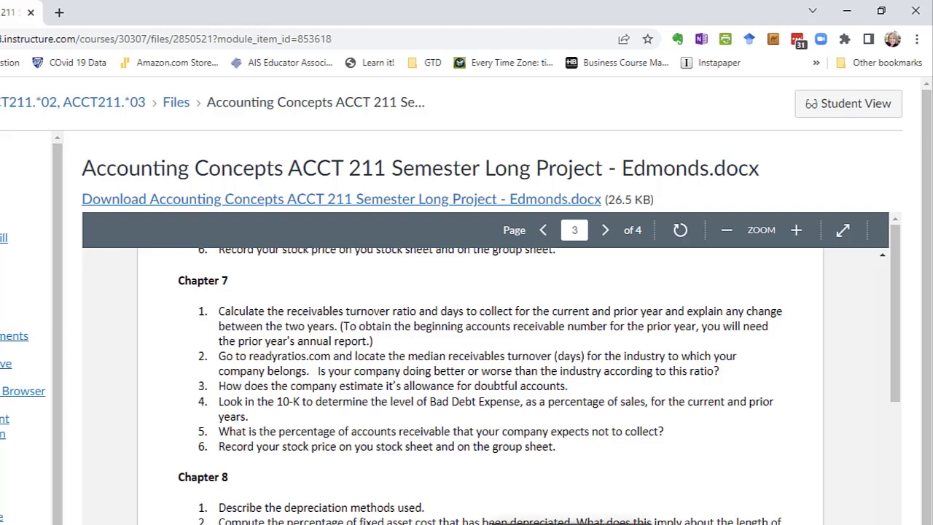
# Step: Switch to the Excel workbook, move Sheet1 after the Chapter 5 sheet and rename it Chapter 7
pyautogui.hotkey('alt', 'Tab')
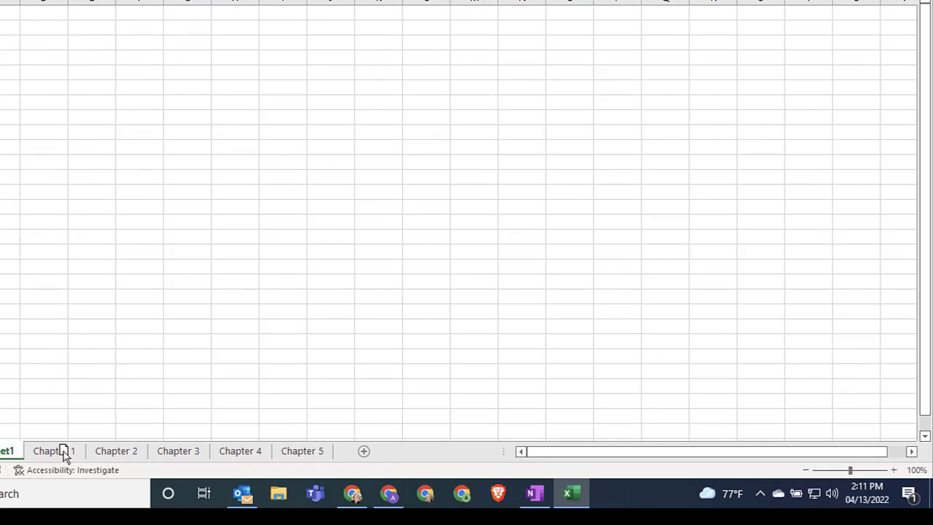
pyautogui.moveTo(65, 453); pyautogui.dragTo(338, 458)
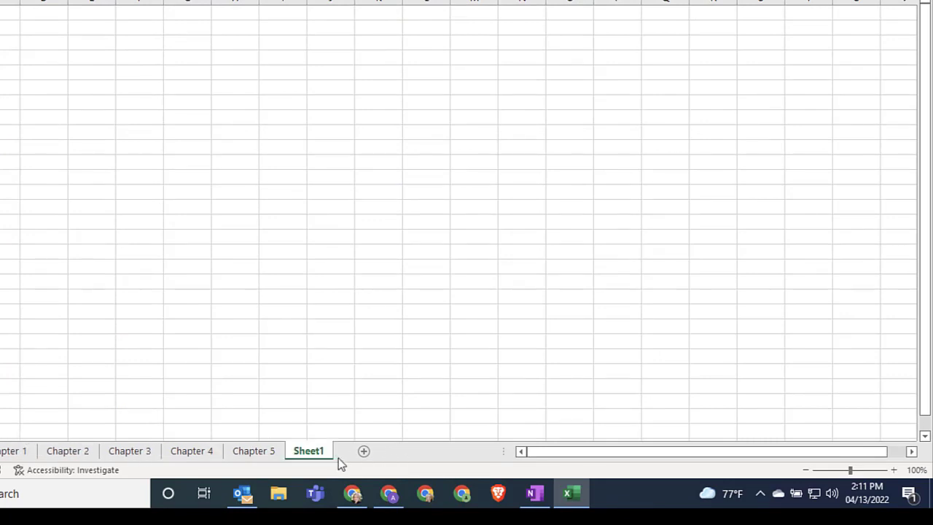
pyautogui.doubleClick(315, 452)
pyautogui.write('Chapter 77')
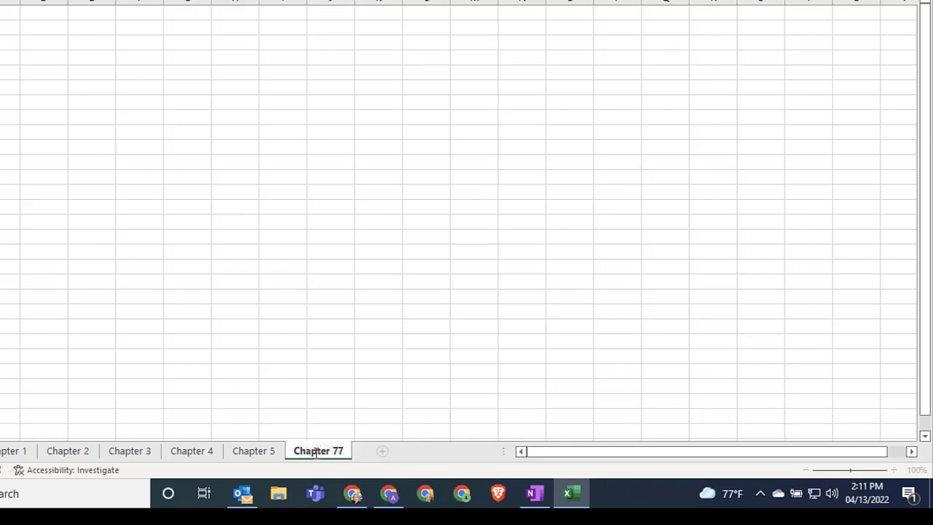
pyautogui.press('BackSpace')
pyautogui.press('Return')
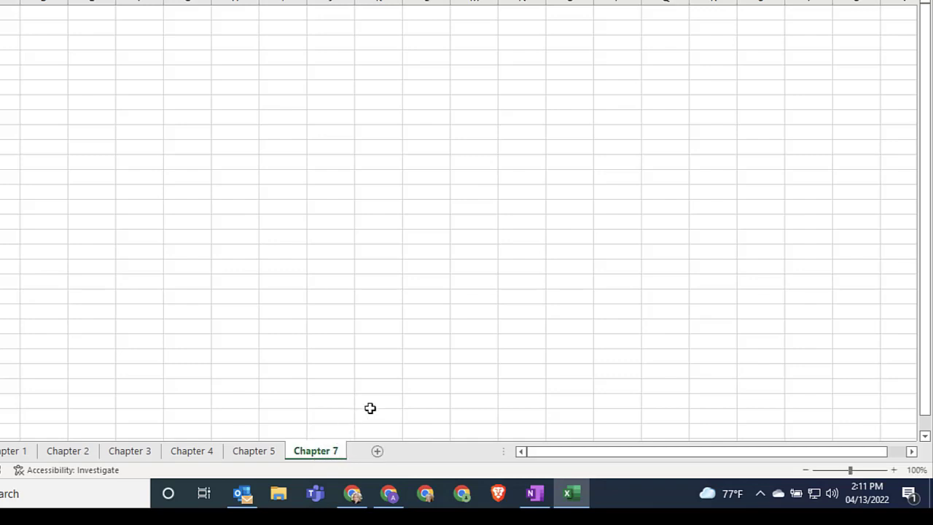
# Step: Switch to the project document in Chrome and copy the full text of Chapter 7 question 1
pyautogui.moveTo(354, 496)
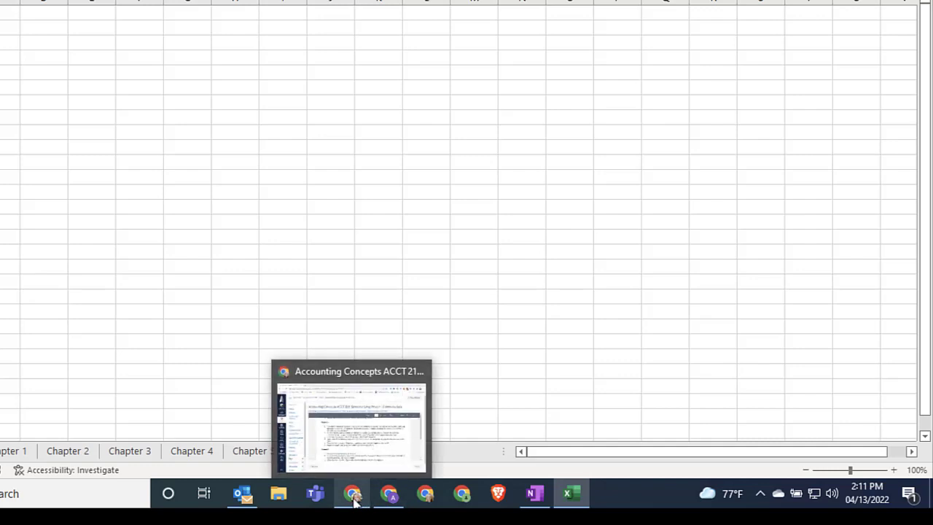
pyautogui.click(357, 430)
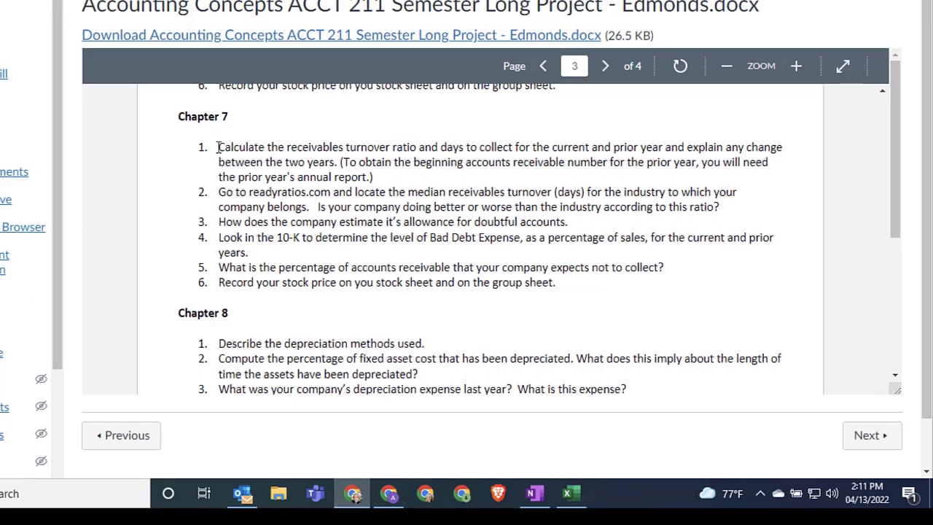
pyautogui.moveTo(217, 146); pyautogui.dragTo(399, 172)
pyautogui.press('super+c')
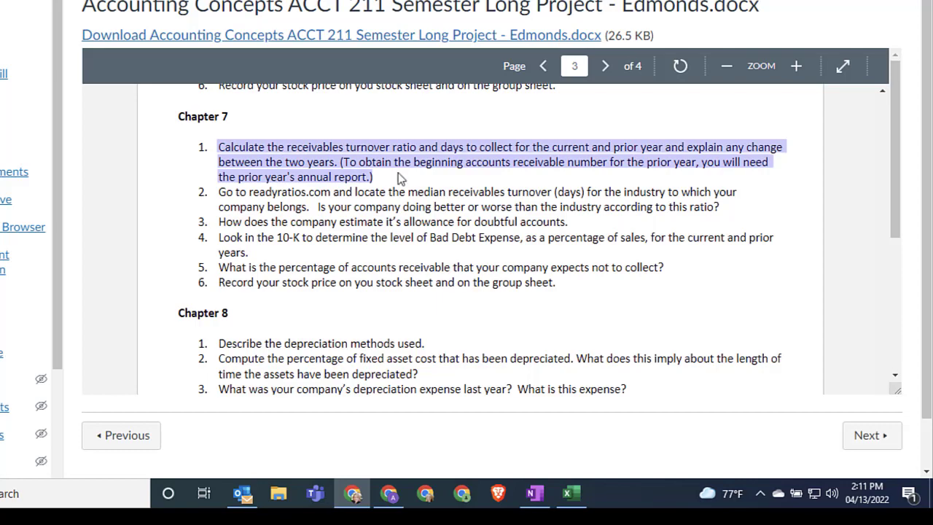
# Step: Paste the question as plain text into the Excel Chapter 7 sheet from A3 and autofit column A
pyautogui.click(571, 494)
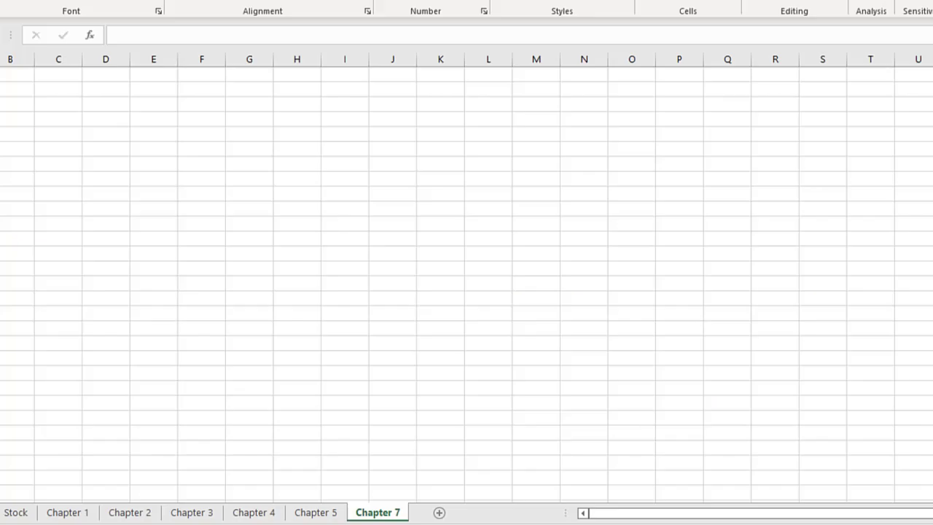
pyautogui.click(58, 206)
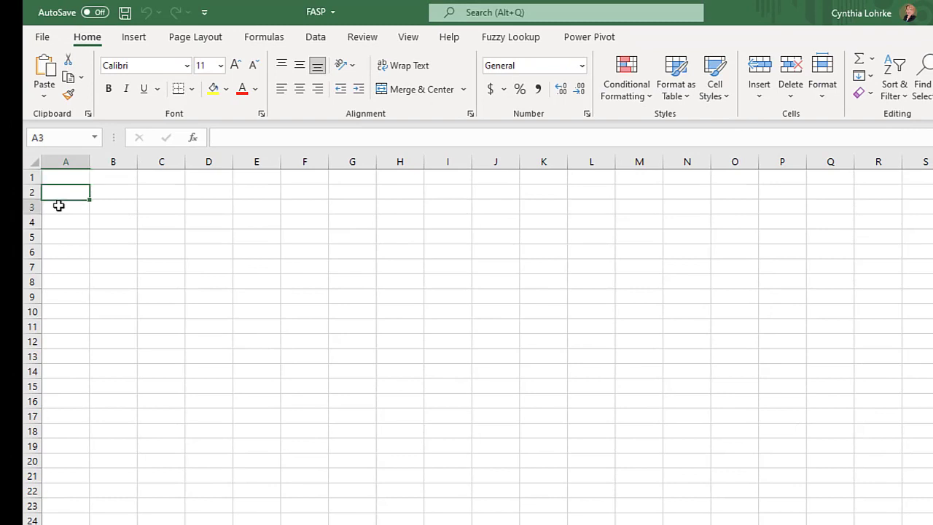
pyautogui.click(44, 97)
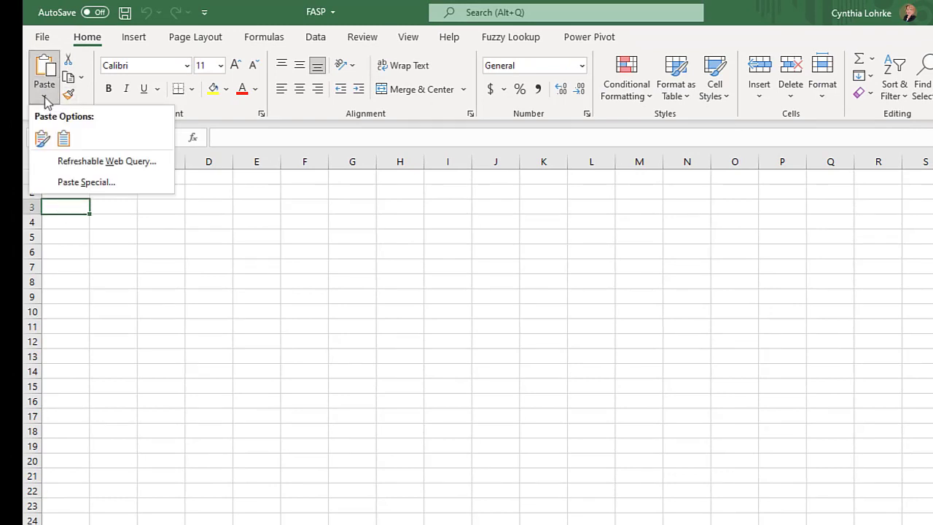
pyautogui.click(63, 138)
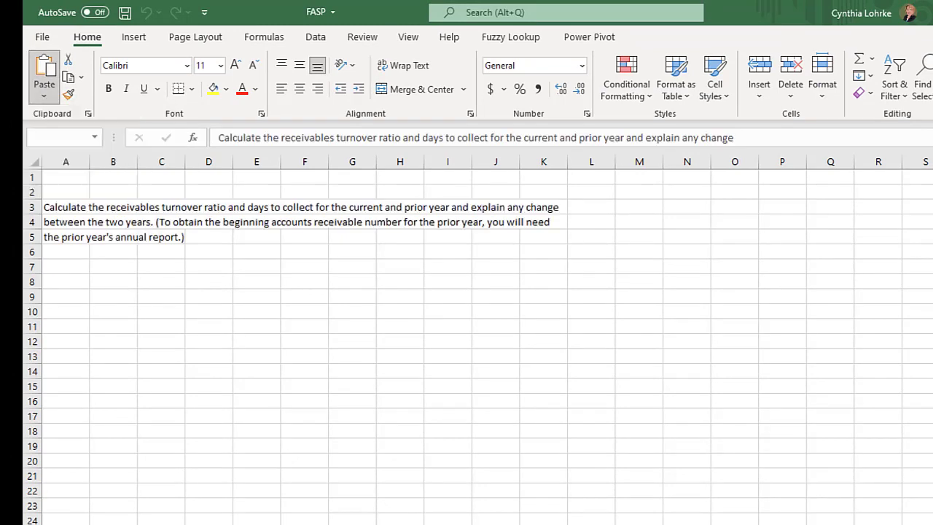
pyautogui.doubleClick(90, 161)
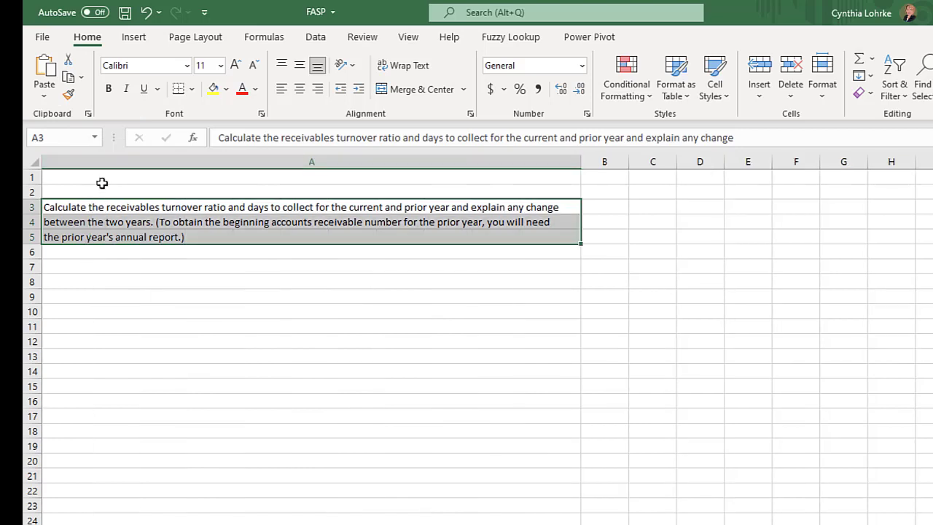
# Step: Move the text of cell A4 to the end of the question text in A3, leaving A4 empty
pyautogui.click(103, 222)
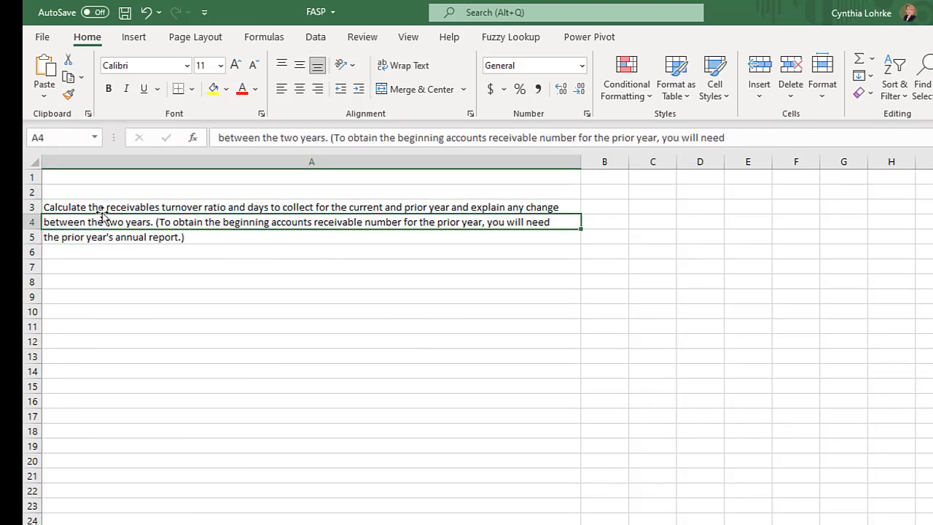
pyautogui.click(216, 138)
pyautogui.moveTo(215, 138); pyautogui.dragTo(805, 135)
pyautogui.hotkey('ctrl', 'c')
pyautogui.press('Delete')
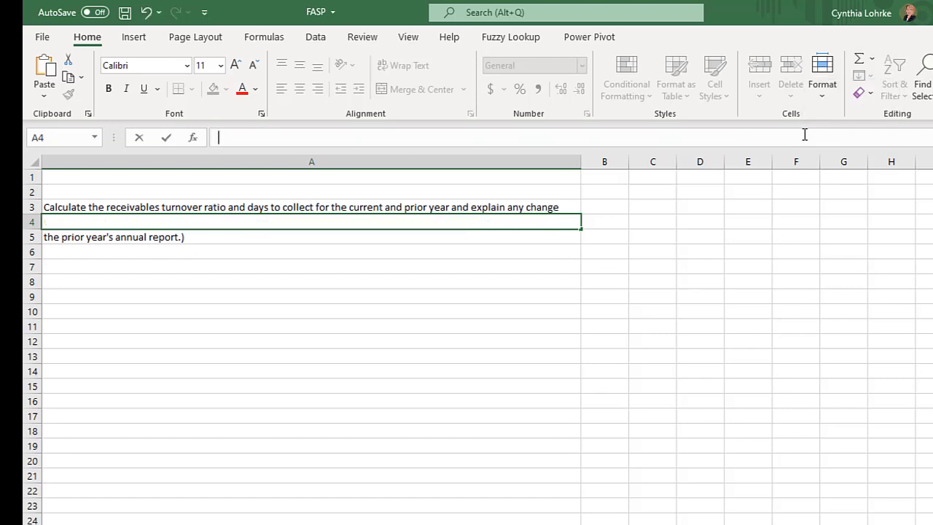
pyautogui.click(431, 206)
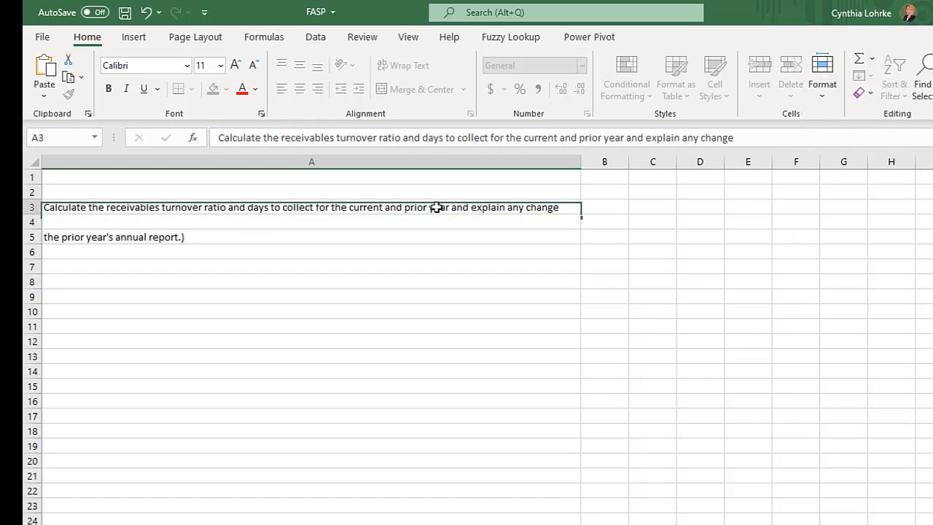
pyautogui.click(753, 137)
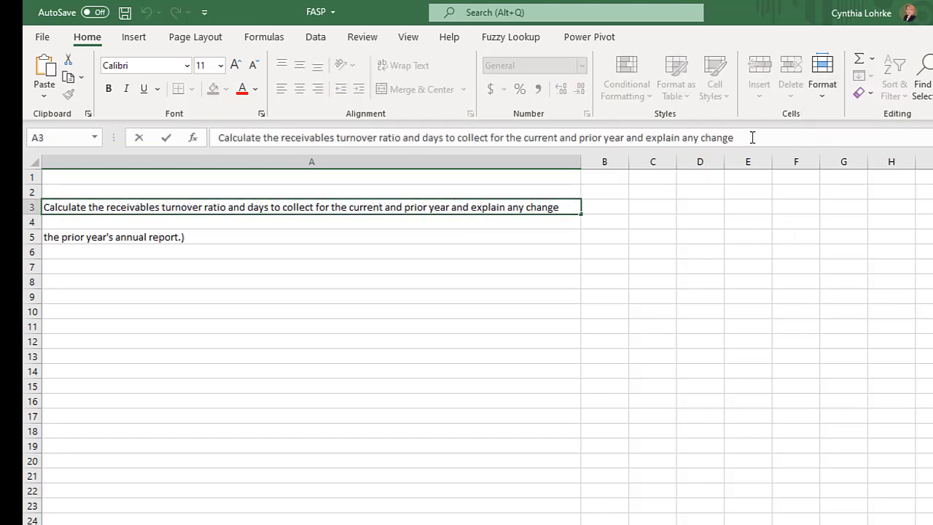
pyautogui.hotkey('ctrl', 'v')
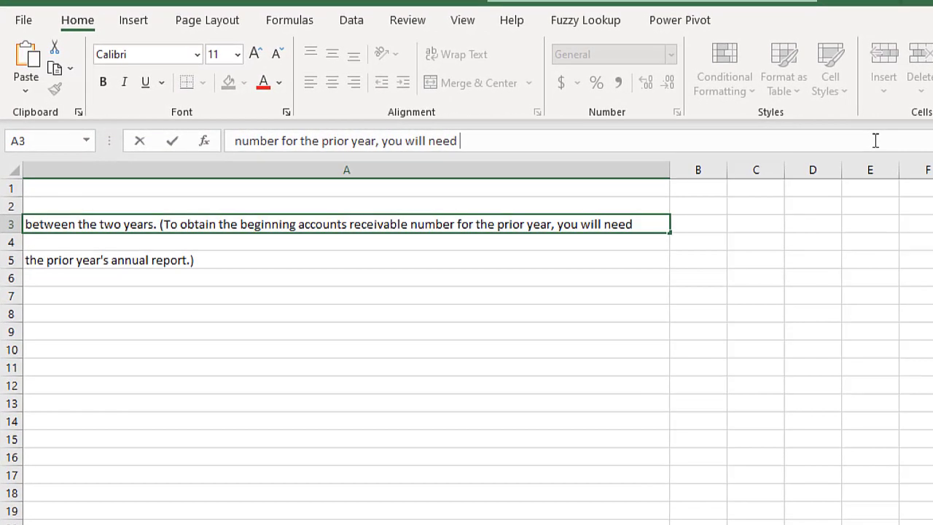
pyautogui.press('Return')
# Step: Clear A5 and append its text "the prior year's annual report.)" to the end of the question in A3
pyautogui.click(142, 262)
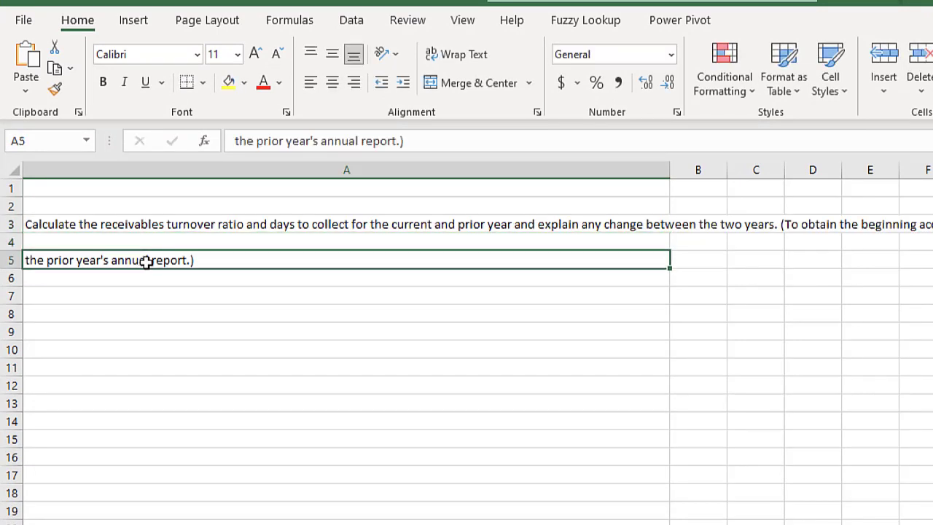
pyautogui.moveTo(405, 141); pyautogui.dragTo(216, 142)
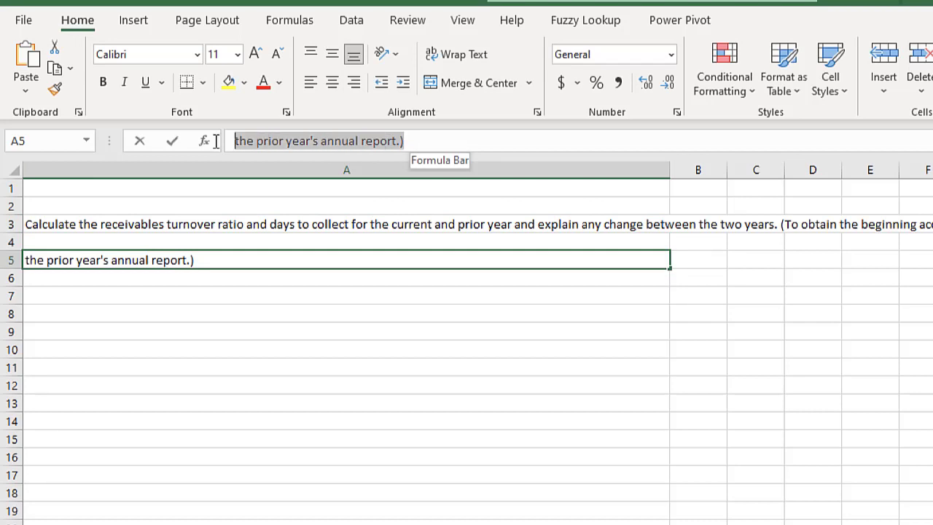
pyautogui.press('Delete')
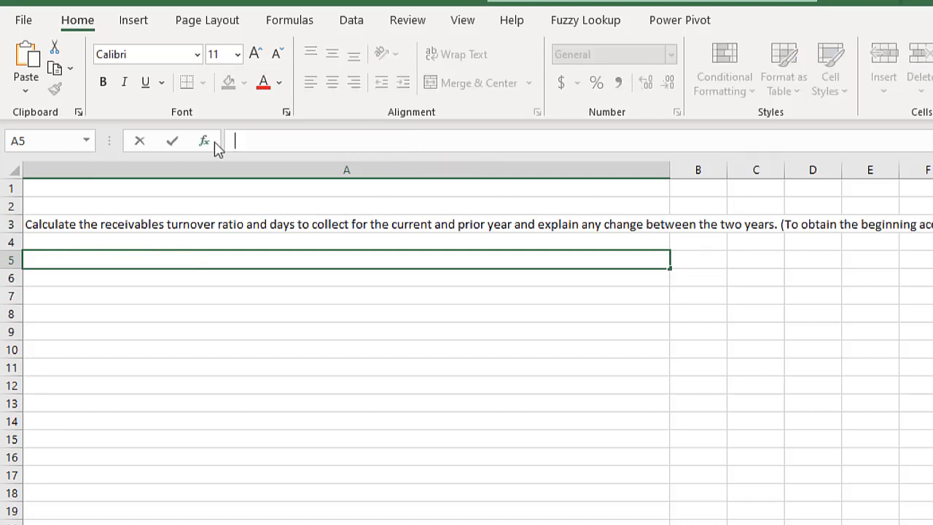
pyautogui.click(250, 224)
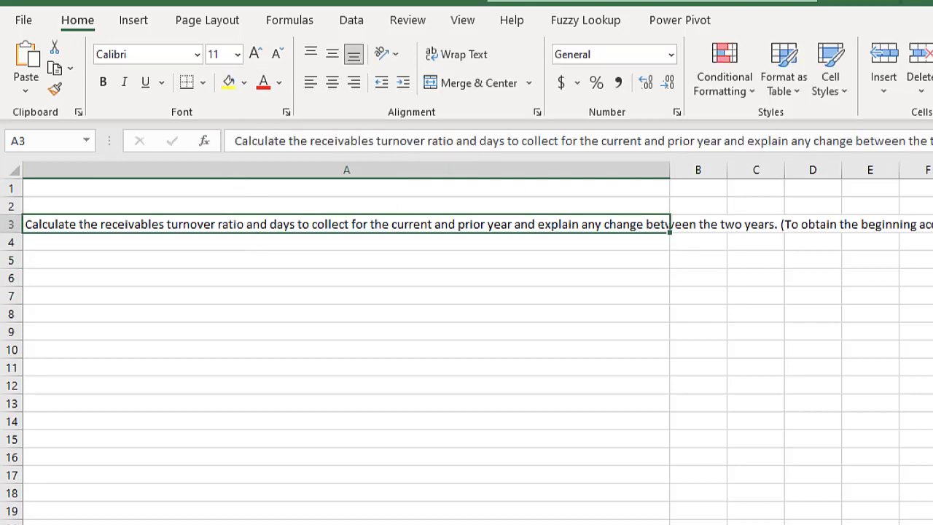
pyautogui.press('F2')
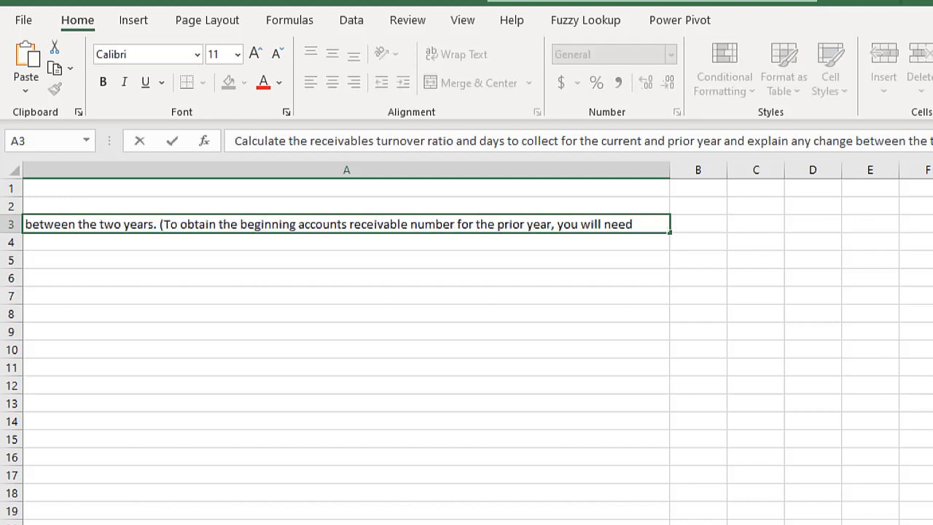
pyautogui.press('Right')
pyautogui.press('Right')
pyautogui.press('Right')
pyautogui.press('Right')
pyautogui.press('Right')
pyautogui.press('Right')
pyautogui.press('Right')
pyautogui.press('Right')
pyautogui.press('Right')
pyautogui.press('Right')
pyautogui.press('Right')
pyautogui.press('Right')
pyautogui.press('Right')
pyautogui.press('Right')
pyautogui.press('Right')
pyautogui.press('Right')
pyautogui.press('Right')
pyautogui.press('Right')
pyautogui.press('Right')
pyautogui.press('Right')
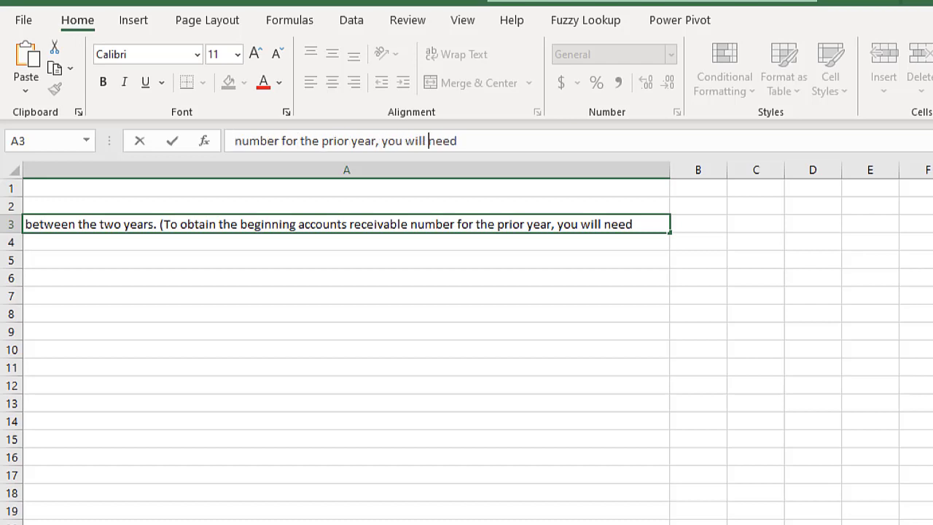
pyautogui.press('Right')
pyautogui.press('Right')
pyautogui.press('Right')
pyautogui.press('Right')
pyautogui.press('Right')
pyautogui.write("the prior year's annual report.)")
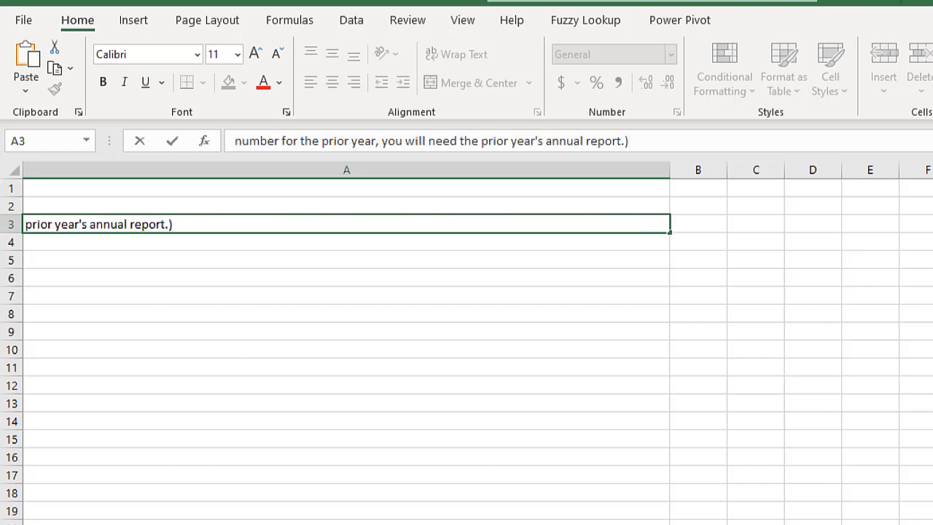
pyautogui.press('Return')
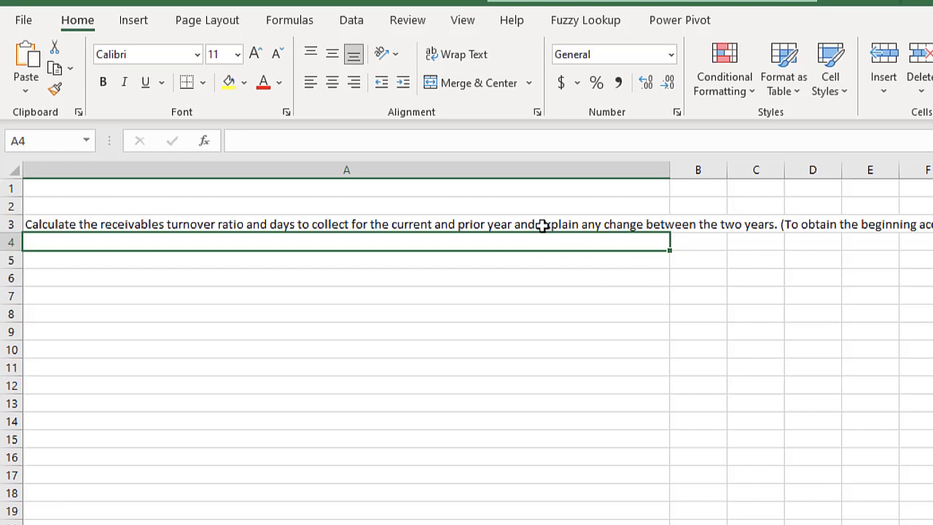
# Step: Wrap the text in A3, narrow column A to about two thirds, and reapply the wrap to refit the row height
pyautogui.click(543, 225)
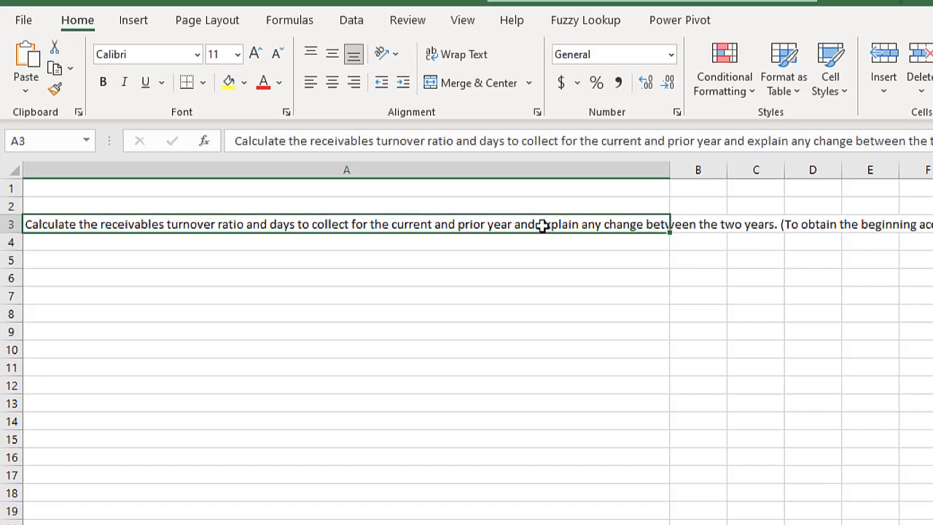
pyautogui.click(461, 56)
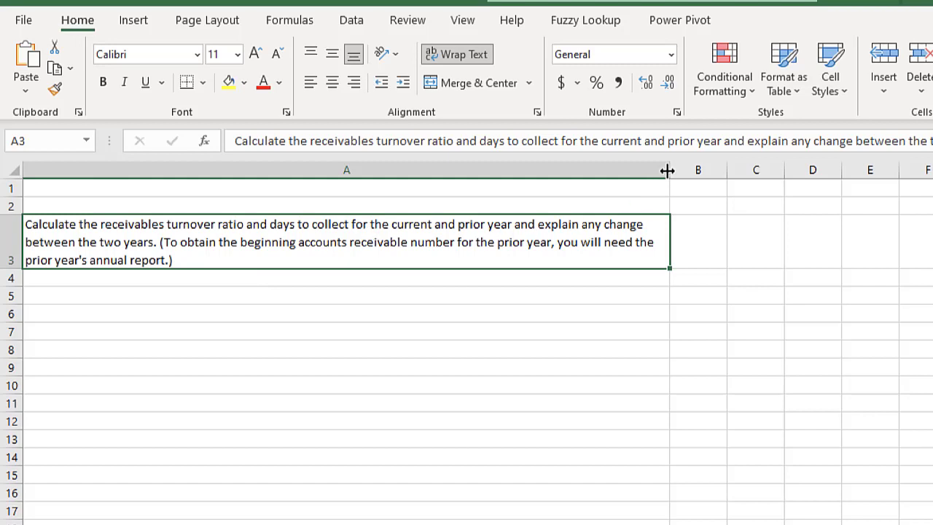
pyautogui.moveTo(668, 177); pyautogui.dragTo(438, 172)
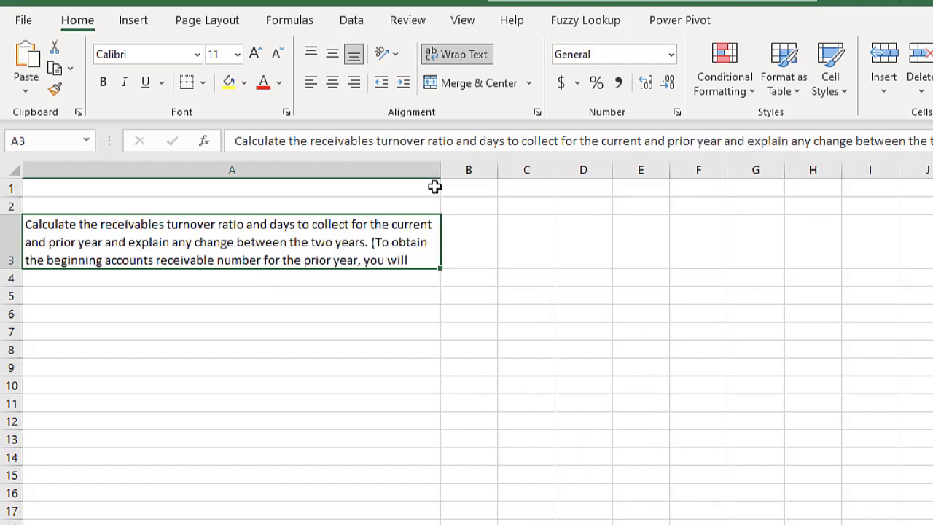
pyautogui.click(447, 64)
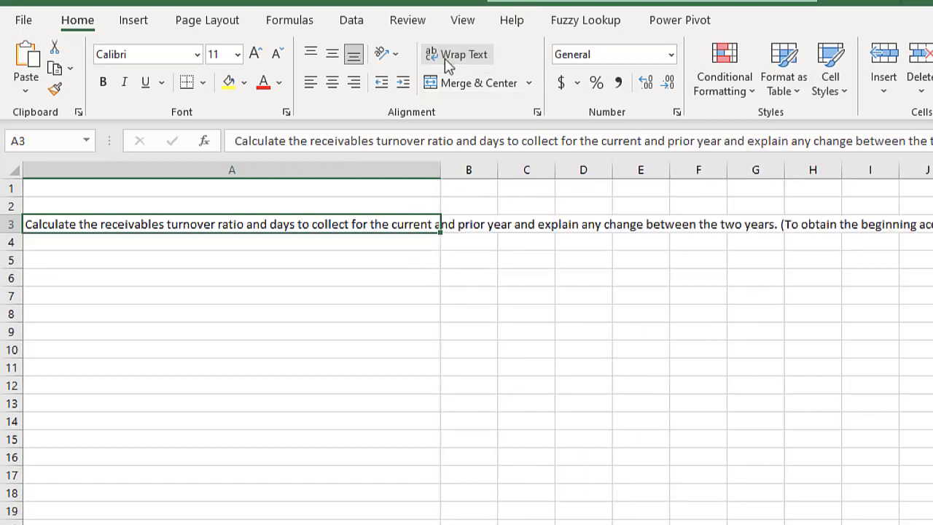
pyautogui.click(447, 64)
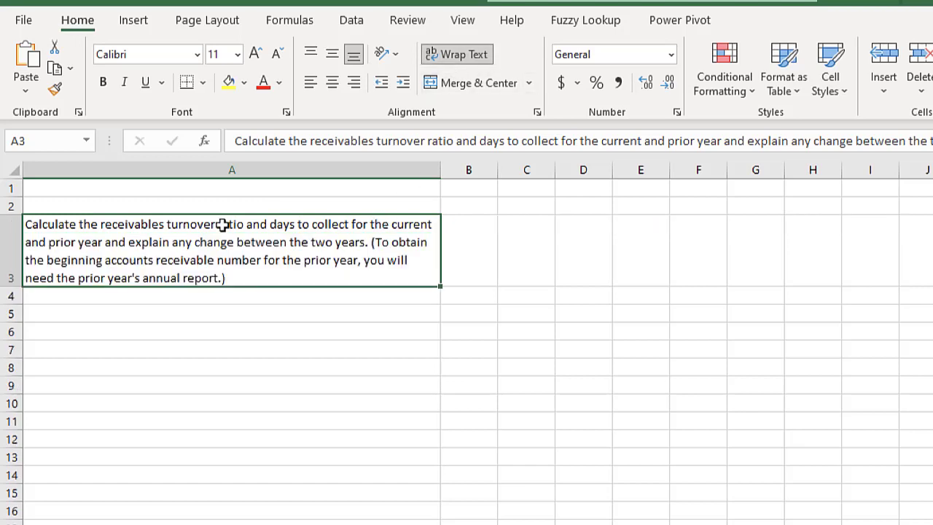
# Step: Insert the number "1." in front of the question text in A3
pyautogui.click(232, 144)
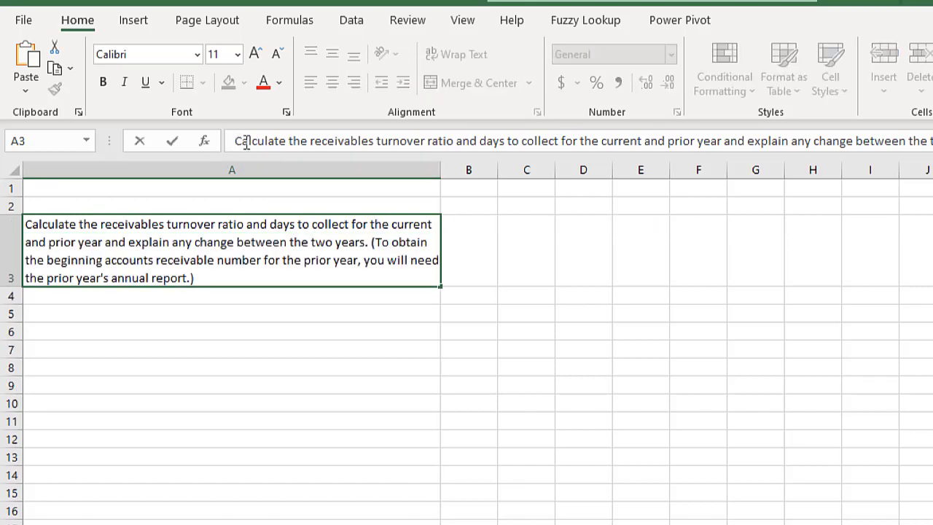
pyautogui.write('1.')
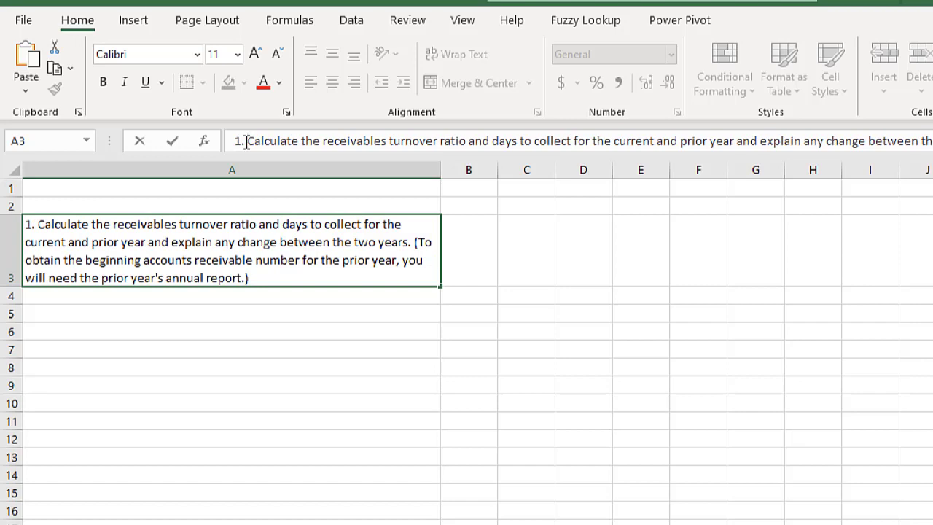
pyautogui.press('Return')
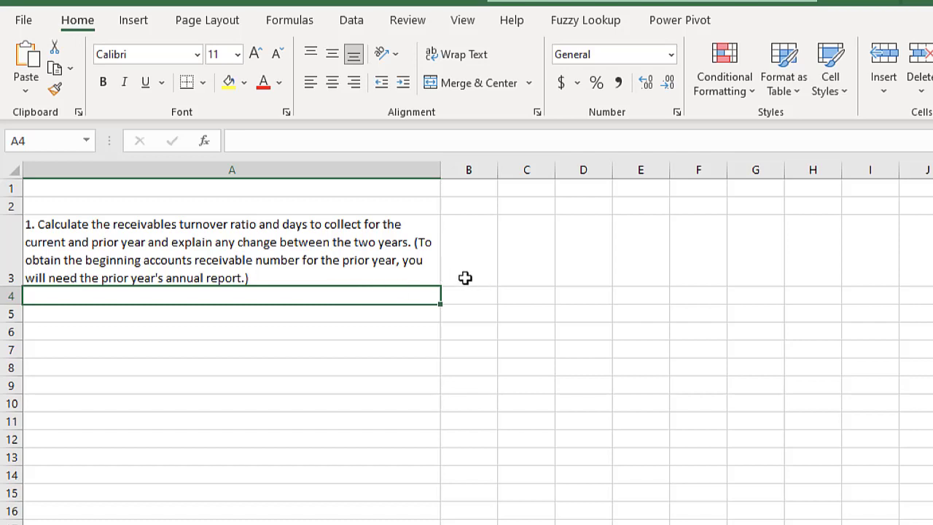
# Step: Enter the year headings 2021 in B4 and 2019 in C4
pyautogui.click(479, 298)
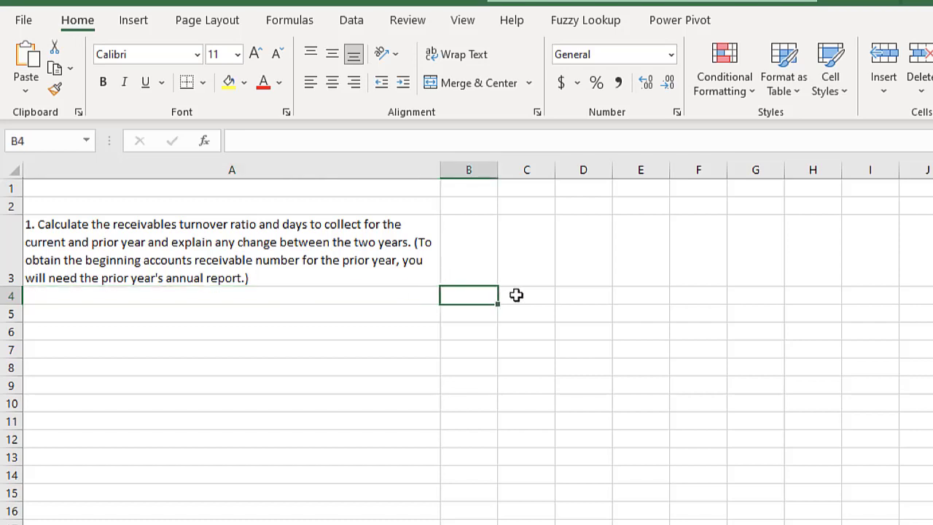
pyautogui.write('201')
pyautogui.press('BackSpace')
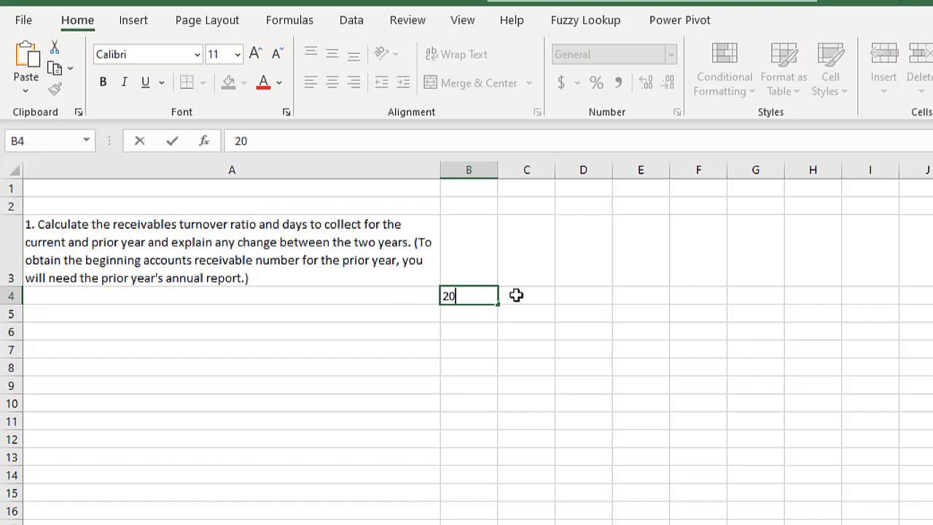
pyautogui.write('21')
pyautogui.press('Tab')
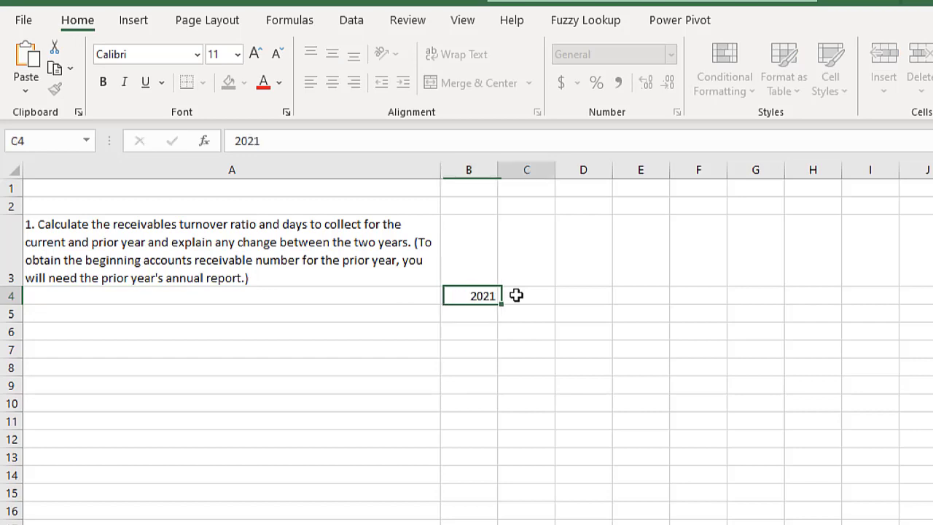
pyautogui.write('2019')
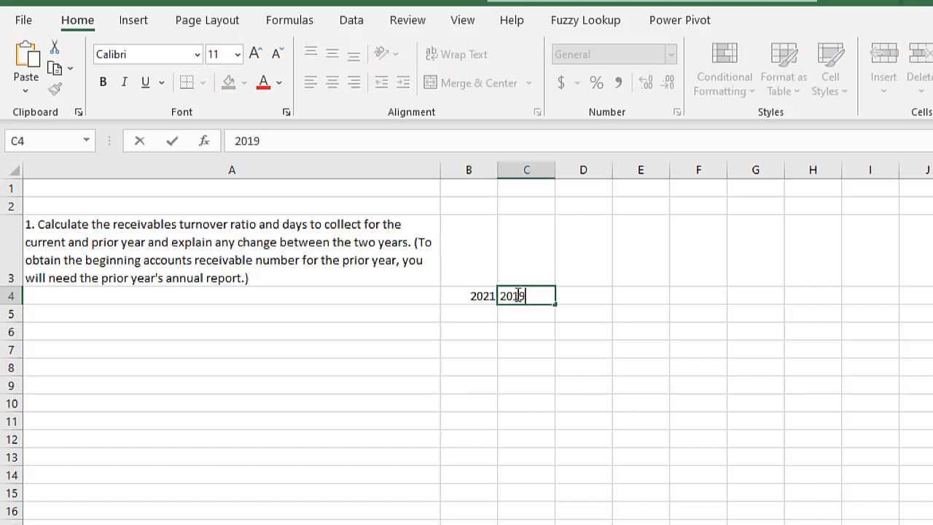
pyautogui.press('Return')
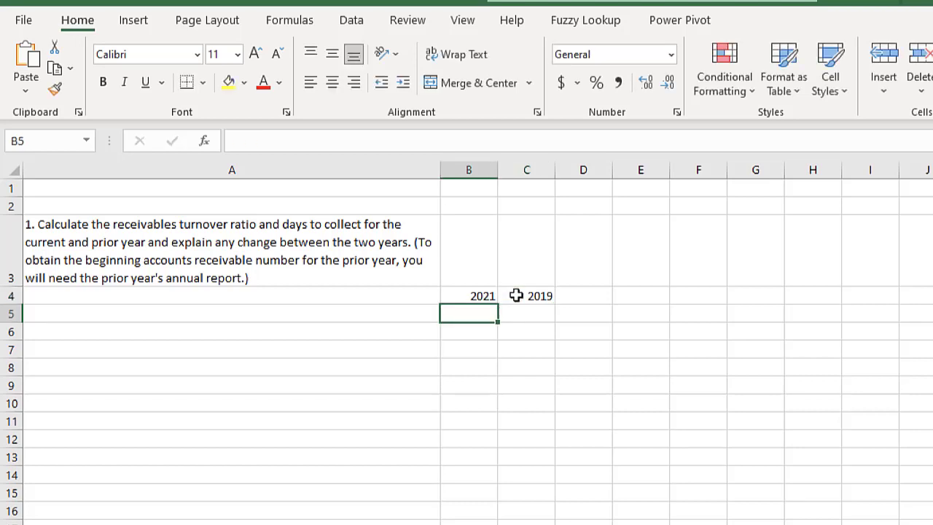
# Step: Widen columns B and C to nearly one and a half times their default width
pyautogui.click(368, 312)
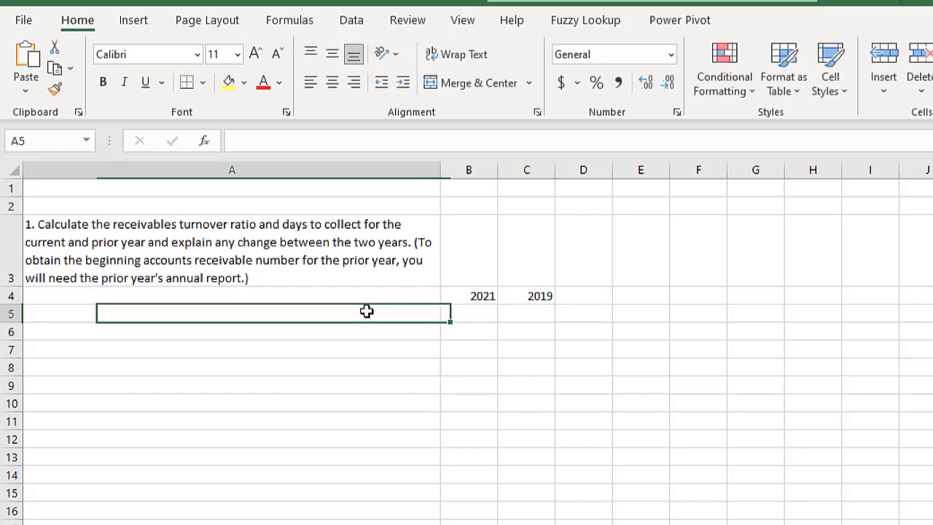
pyautogui.doubleClick(496, 169)
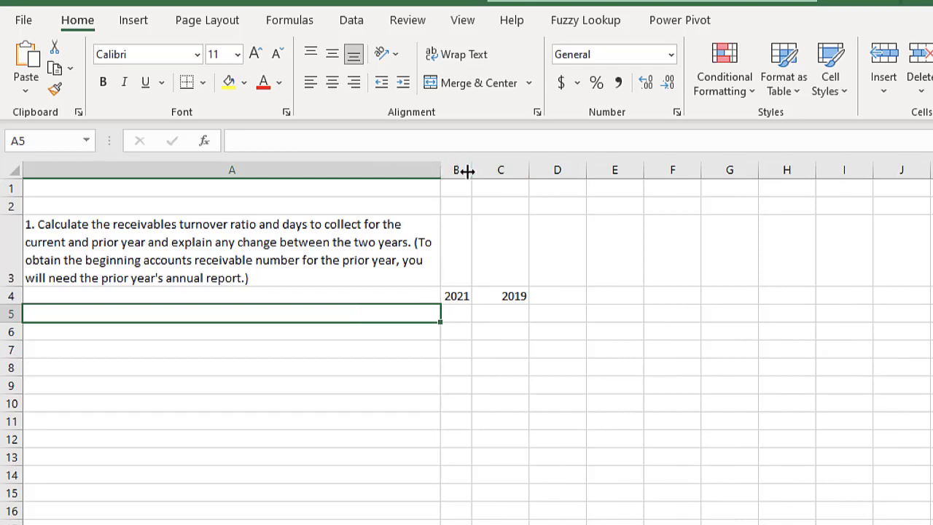
pyautogui.moveTo(472, 170); pyautogui.dragTo(521, 172)
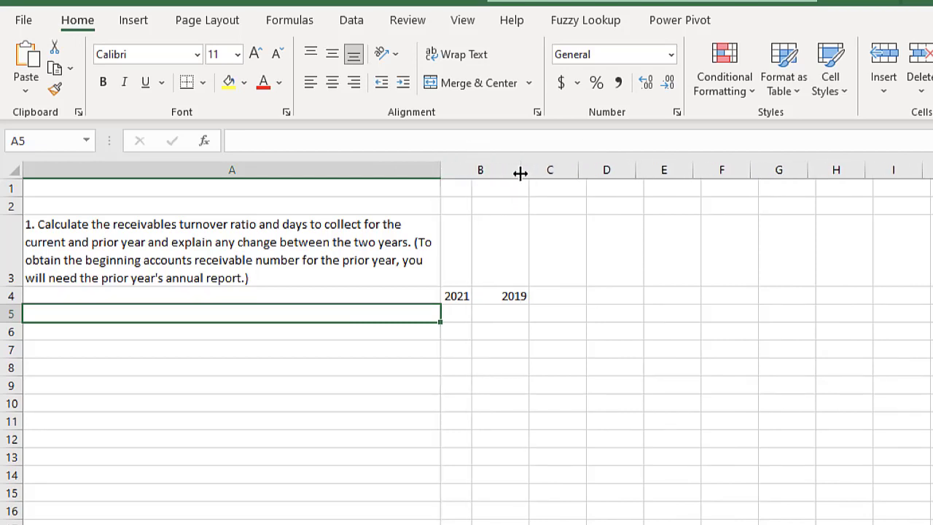
pyautogui.moveTo(577, 175); pyautogui.dragTo(596, 174)
pyautogui.click(608, 170)
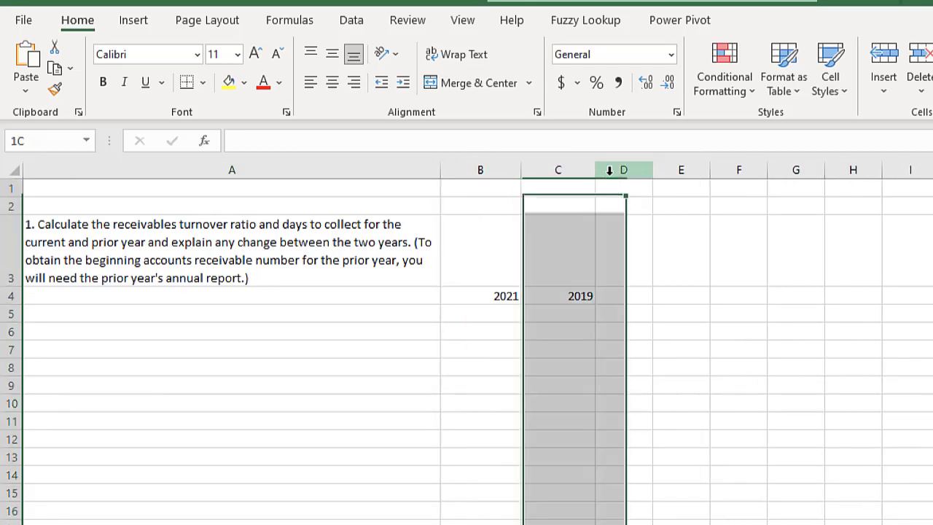
# Step: Enter the row label "Beginning Accounts Receivable Balace" in A5
pyautogui.click(399, 317)
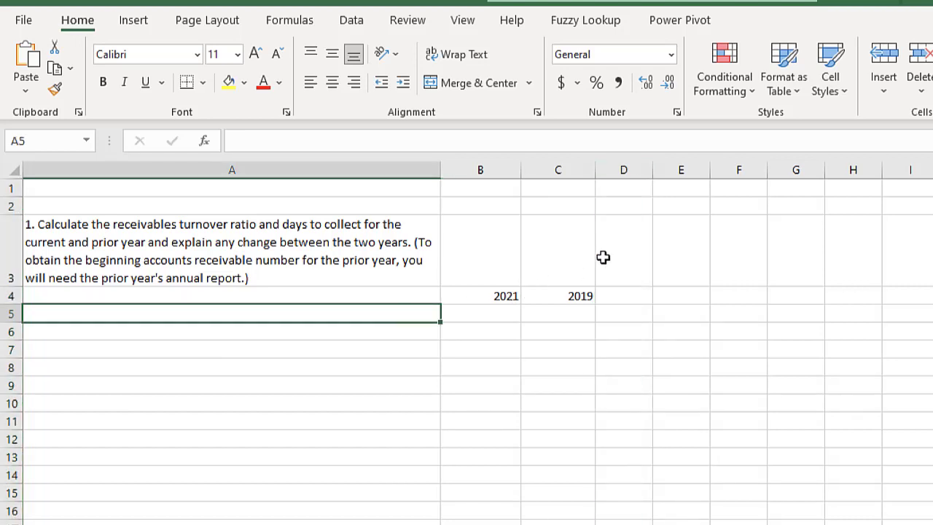
pyautogui.write('Beginning ')
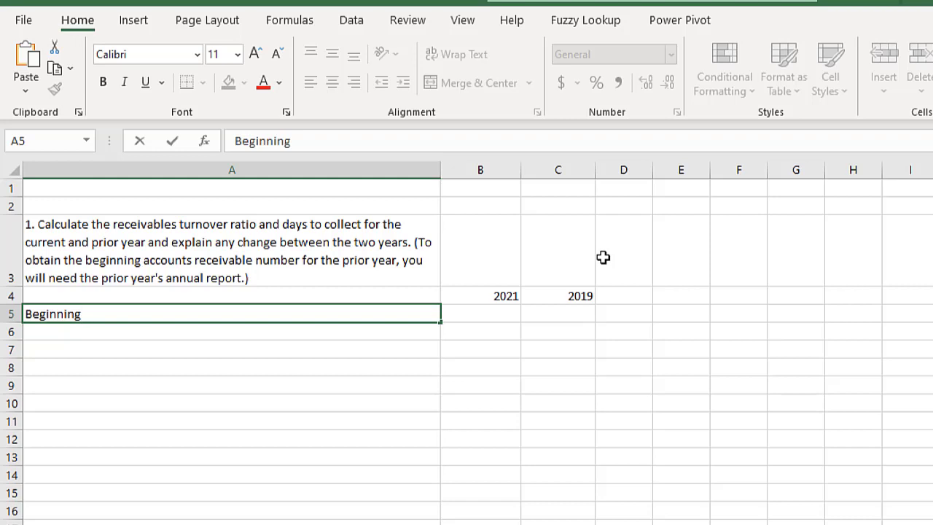
pyautogui.write('Accounts')
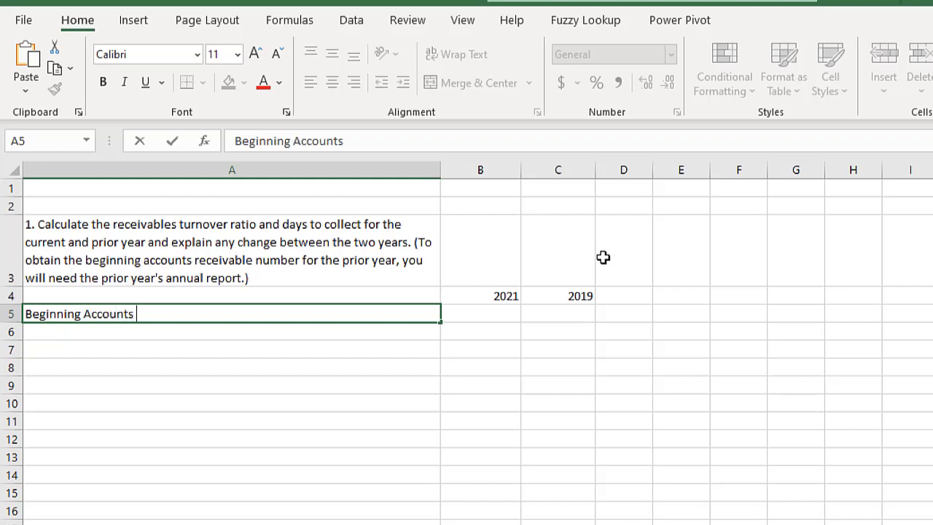
pyautogui.write(' Receiva')
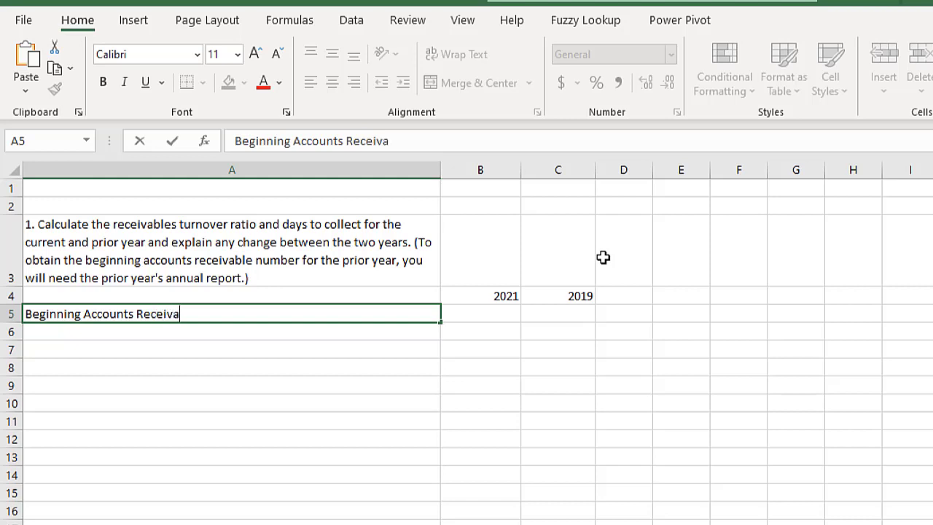
pyautogui.write('ble Blanc')
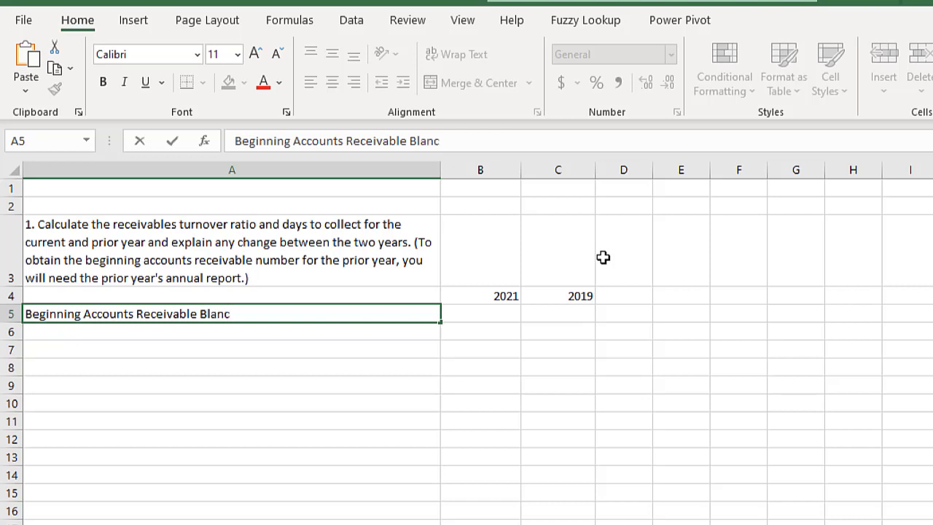
pyautogui.press('BackSpace')
pyautogui.press('BackSpace')
pyautogui.press('BackSpace')
pyautogui.press('BackSpace')
pyautogui.write('alace')
pyautogui.press('Return')
# Step: Enter the row label "Ending Accounts Receivable Balance" in A6
pyautogui.write('Endg')
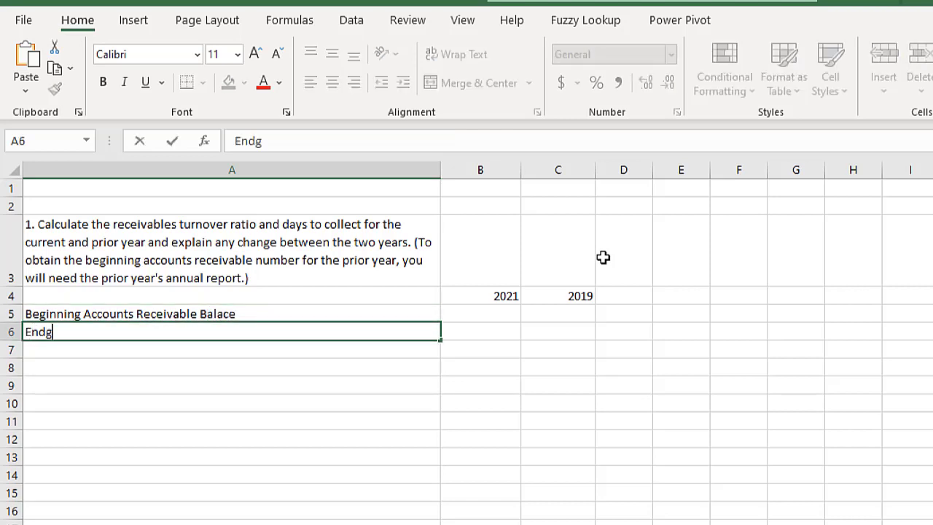
pyautogui.press('BackSpace')
pyautogui.write('ing Accou')
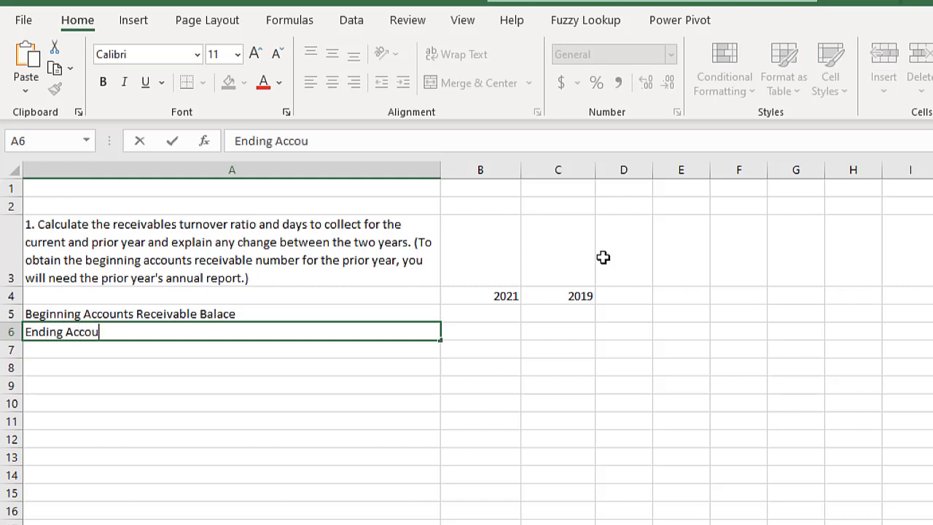
pyautogui.write('t')
pyautogui.press('BackSpace')
pyautogui.write('nts Recevi')
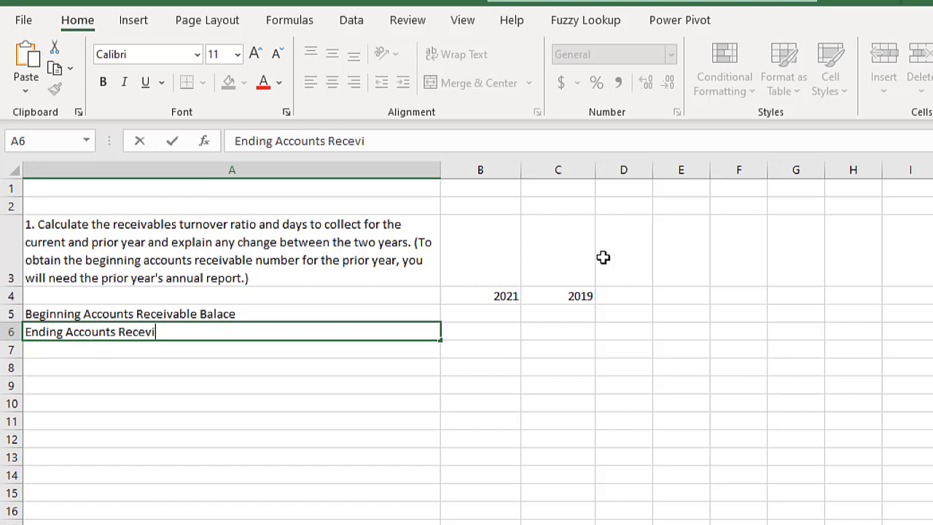
pyautogui.press('BackSpace')
pyautogui.press('BackSpace')
pyautogui.write('ivable Balance')
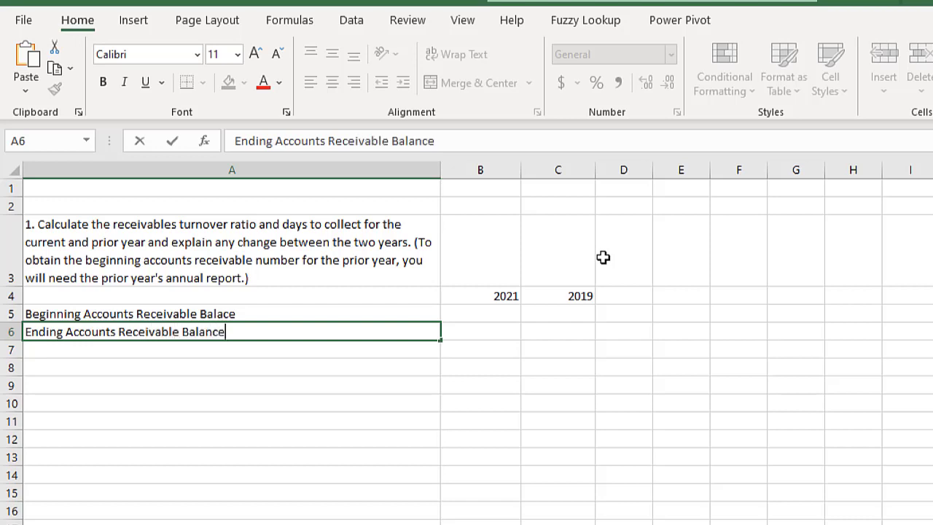
# Step: Correct the last word of the A5 label to "Balance" and right-align the labels in A5:A6
pyautogui.click(221, 312)
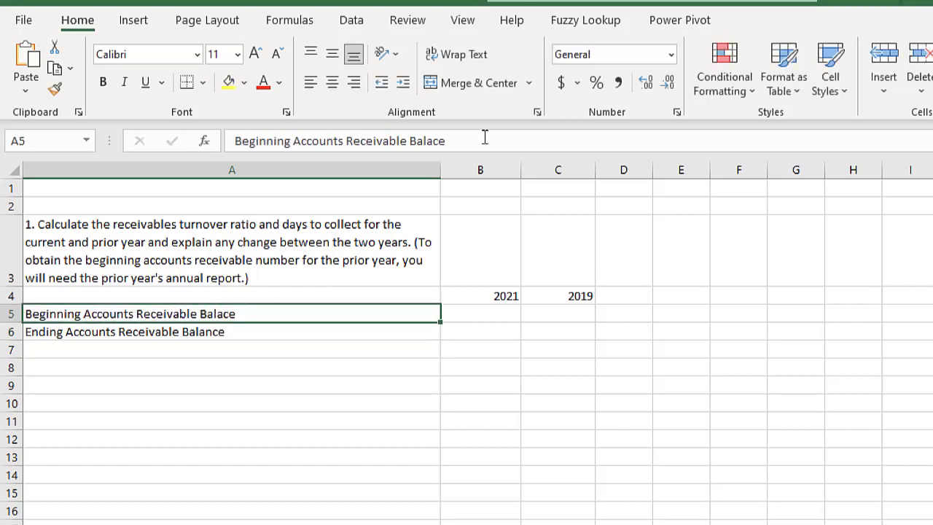
pyautogui.click(434, 140)
pyautogui.write('n')
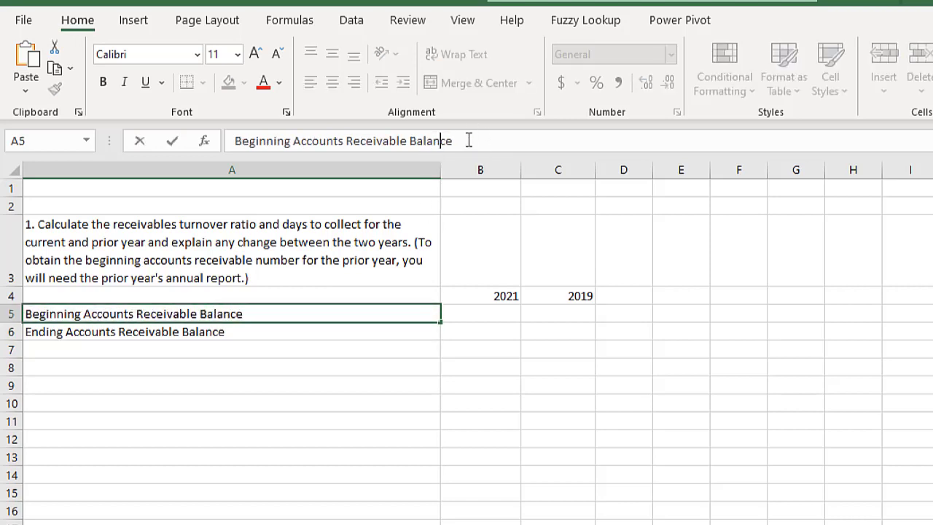
pyautogui.press('Return')
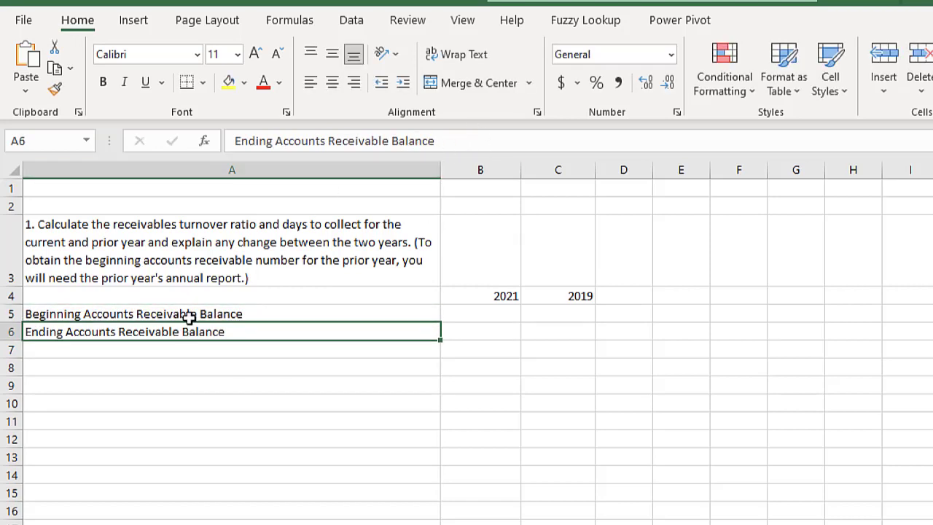
pyautogui.moveTo(187, 313); pyautogui.dragTo(188, 332)
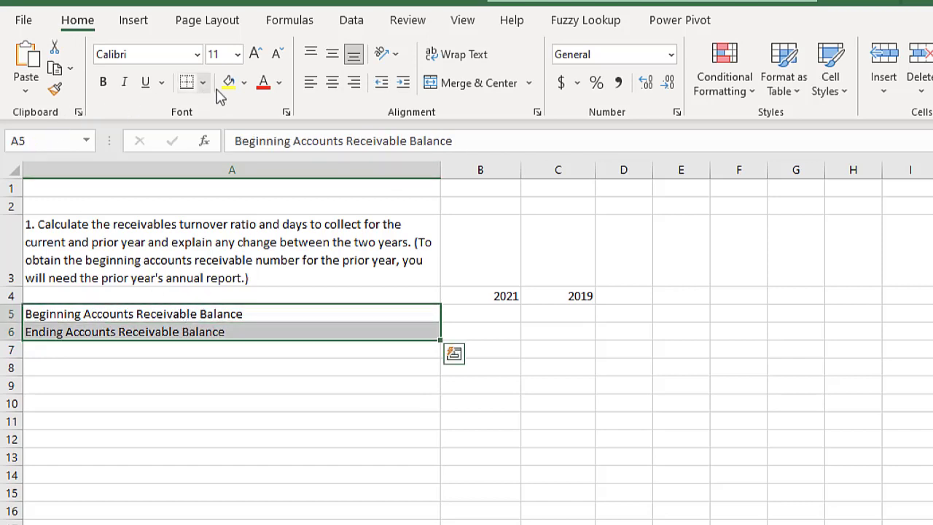
pyautogui.click(354, 85)
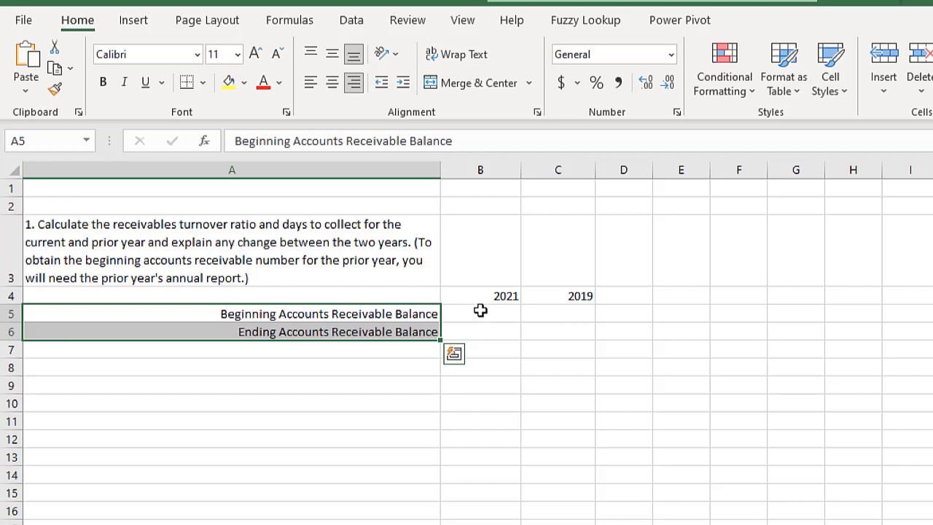
# Step: On the balance sheet, give the Dec. 28, 2019 net receivables cell C4 the defined name "Receivables2019"
pyautogui.click(480, 311)
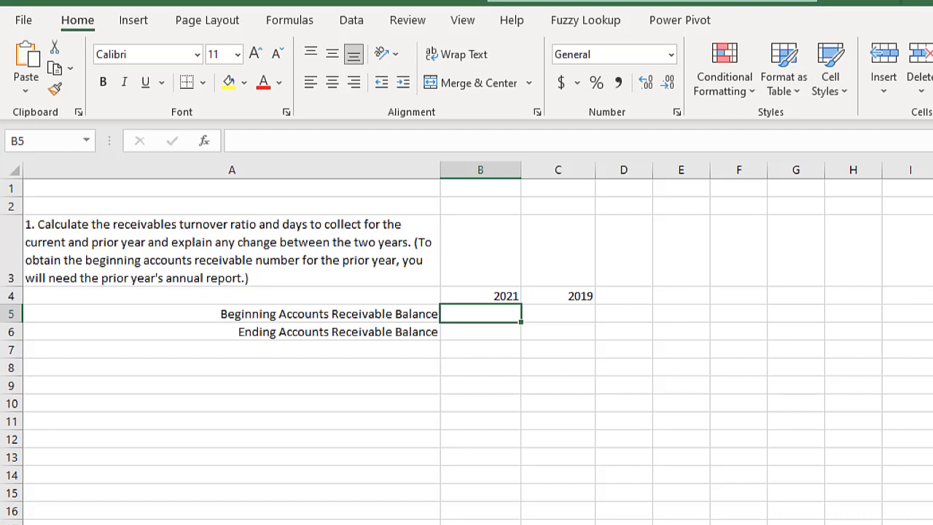
pyautogui.hotkey('ctrl', 'pageup')
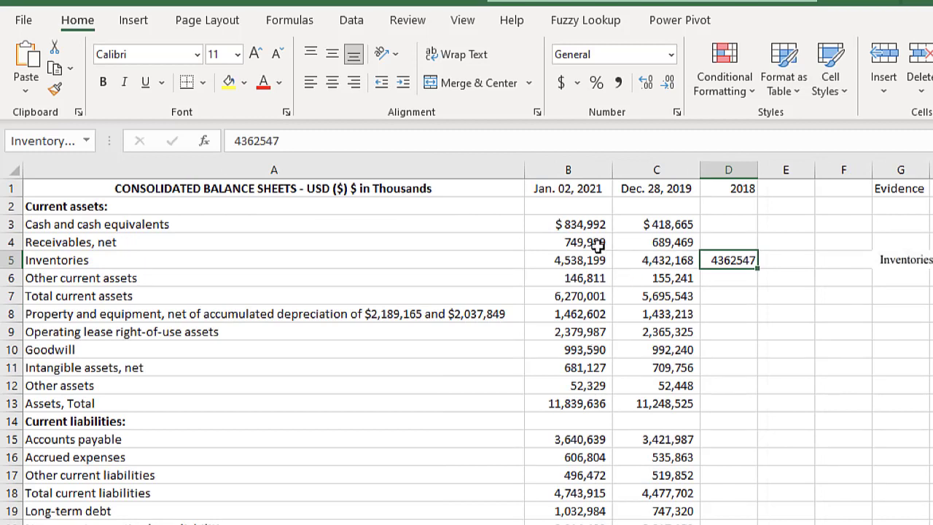
pyautogui.click(667, 243)
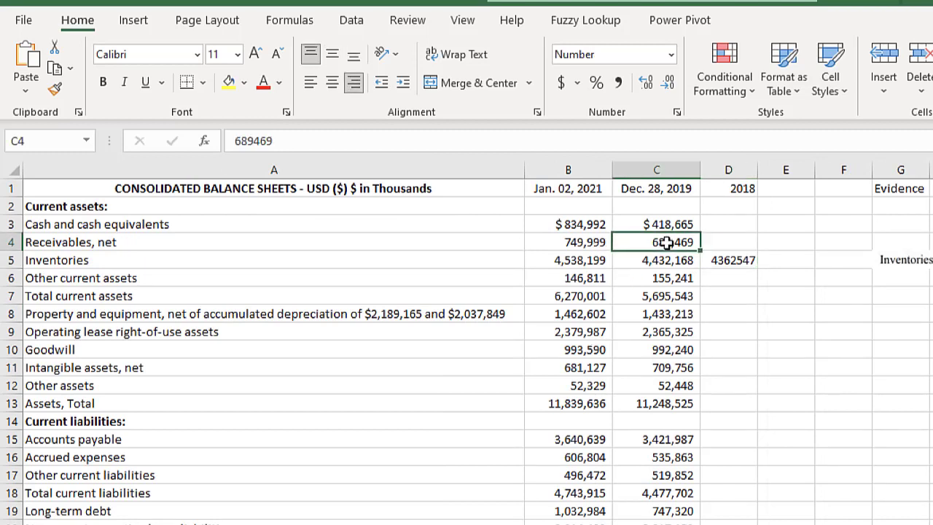
pyautogui.click(29, 143)
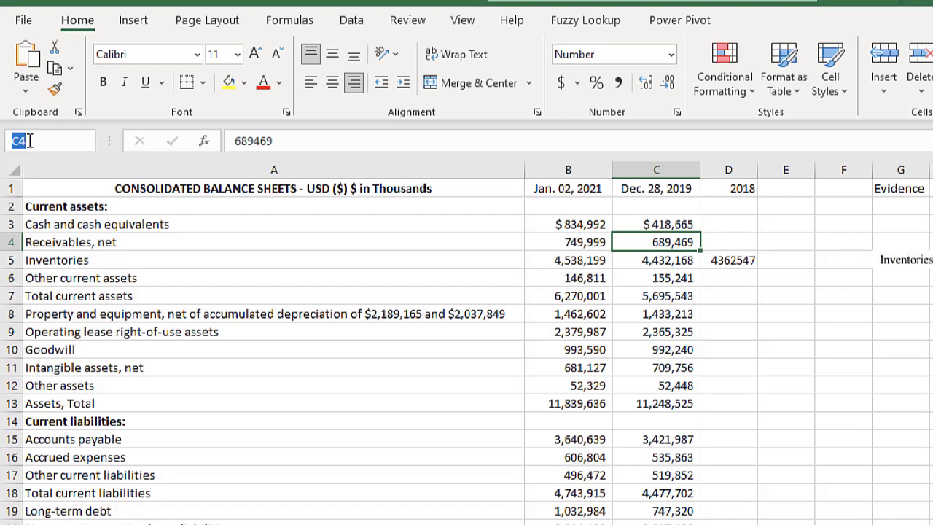
pyautogui.write('Receivable')
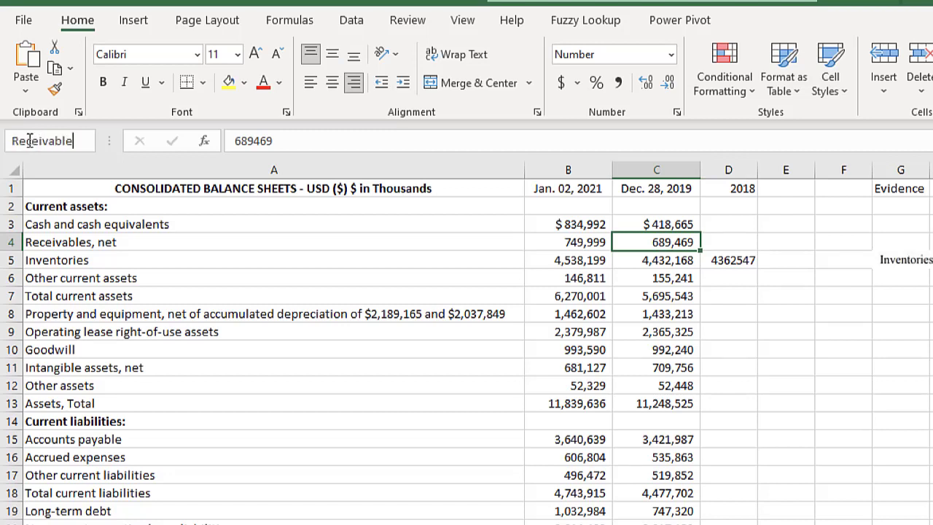
pyautogui.write('s2019')
pyautogui.press('Return')
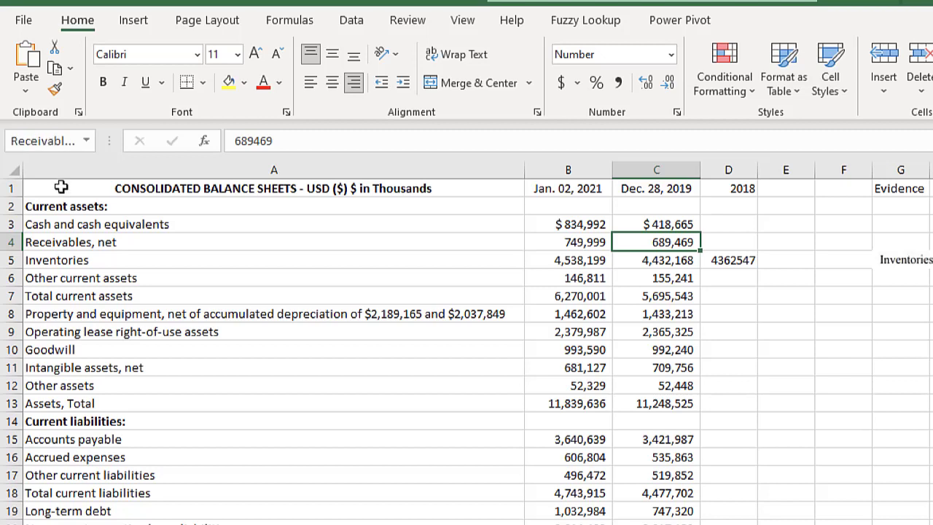
# Step: Check the full defined name of the Jan. 02, 2021 net receivables cell B4
pyautogui.click(581, 242)
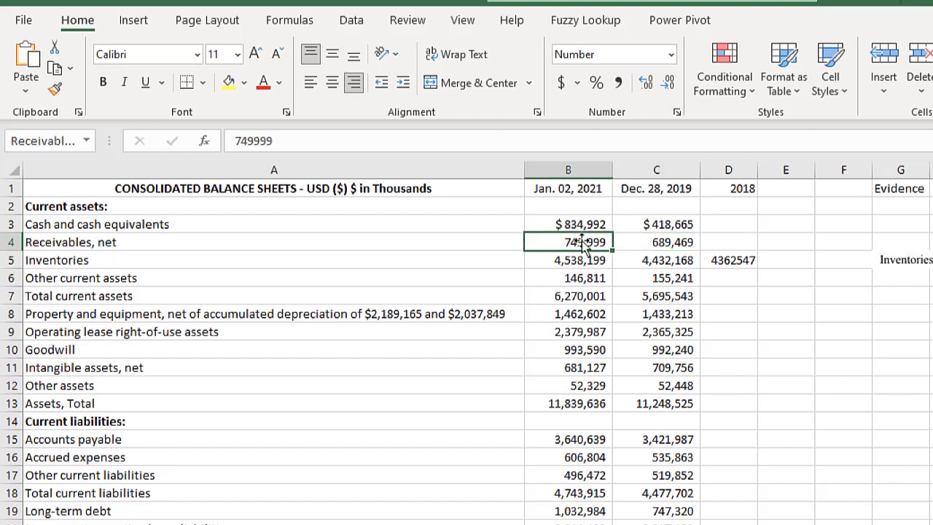
pyautogui.click(77, 141)
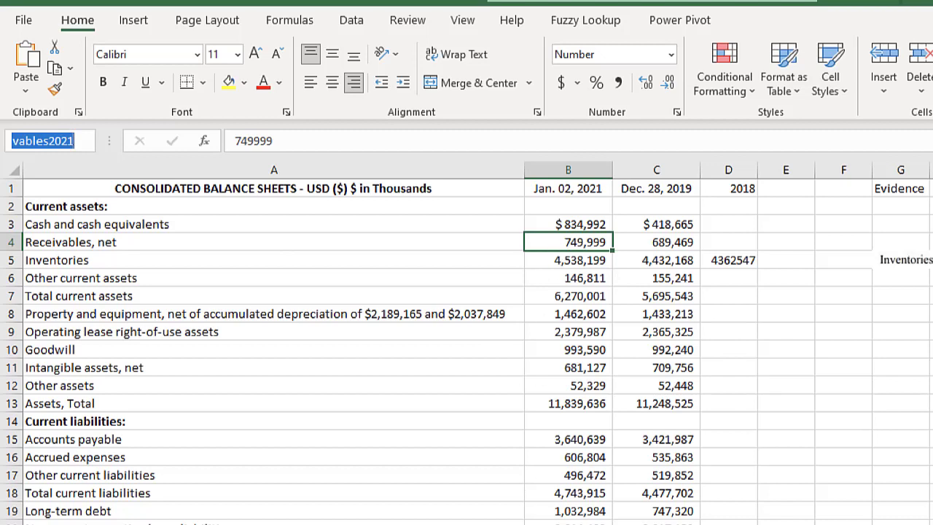
pyautogui.press('Return')
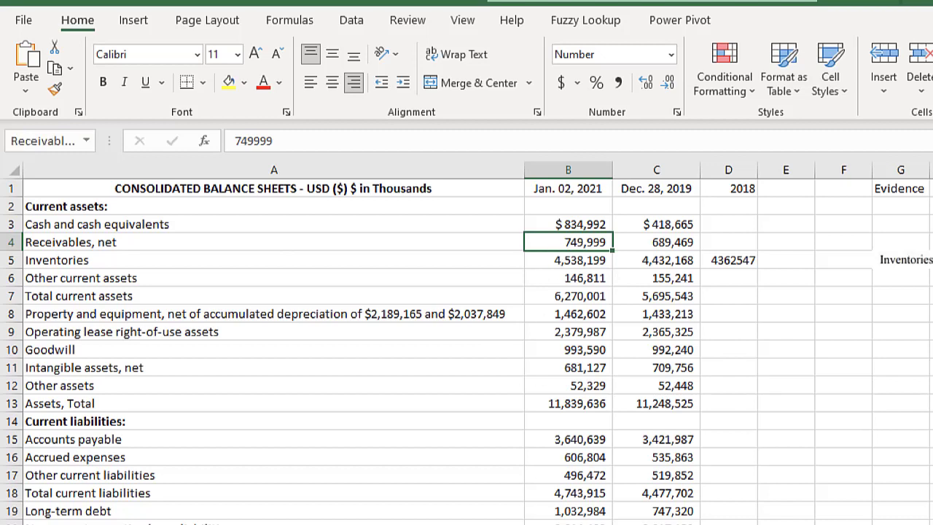
# Step: On the Chapter 7 question sheet, enter =Receivables2019 as the 2021 beginning balance in B5 and =Receivables2021 as the ending balance in B6
pyautogui.hotkey('ctrl', 'pagedown')
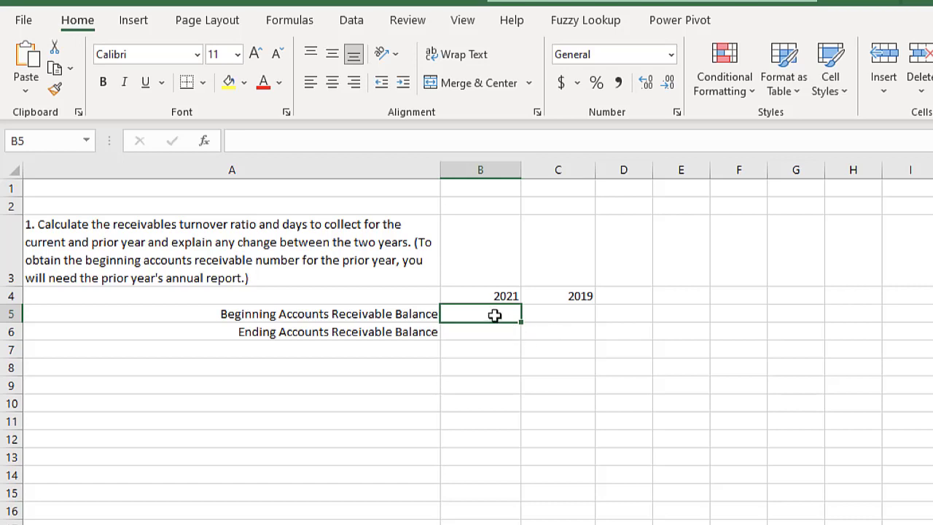
pyautogui.write('=rec')
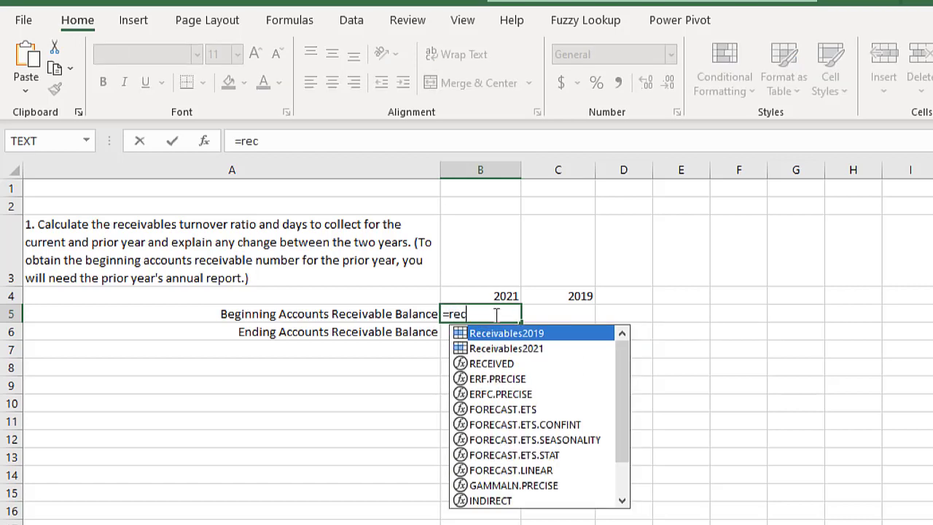
pyautogui.doubleClick(497, 334)
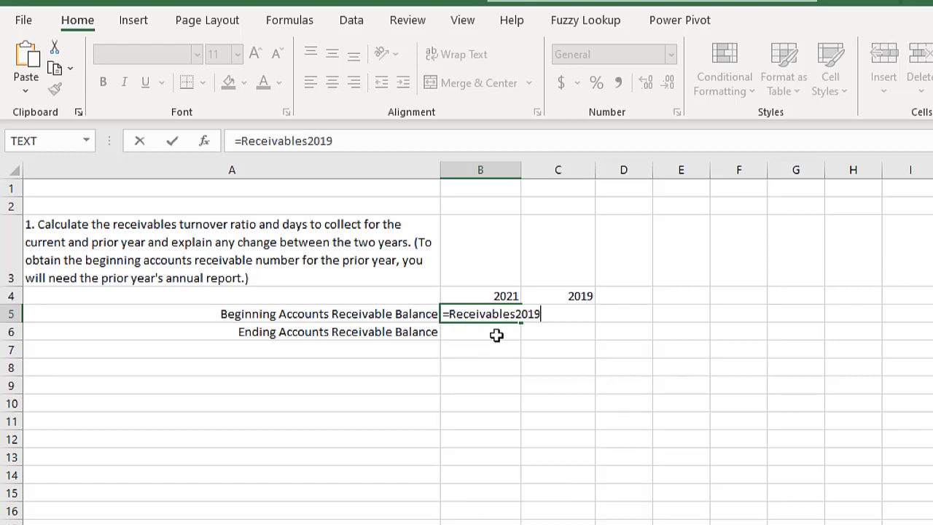
pyautogui.press('Return')
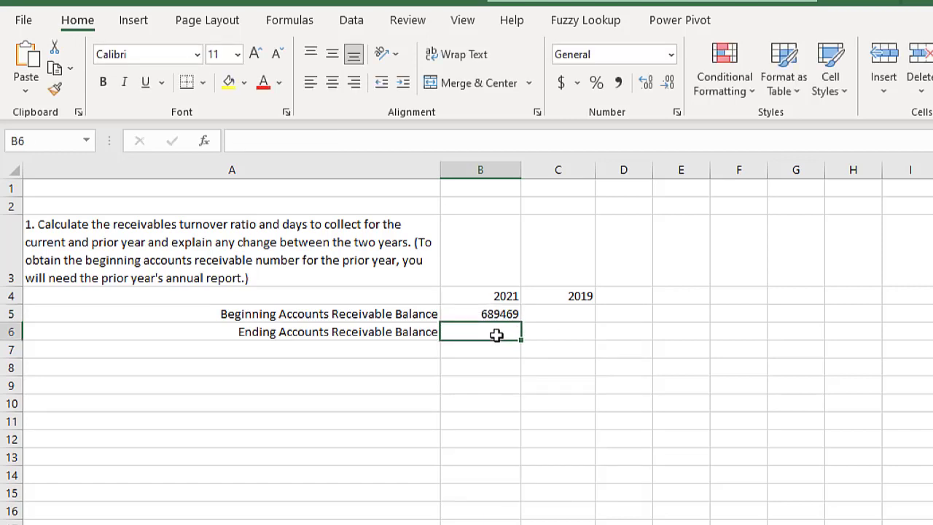
pyautogui.write('=re')
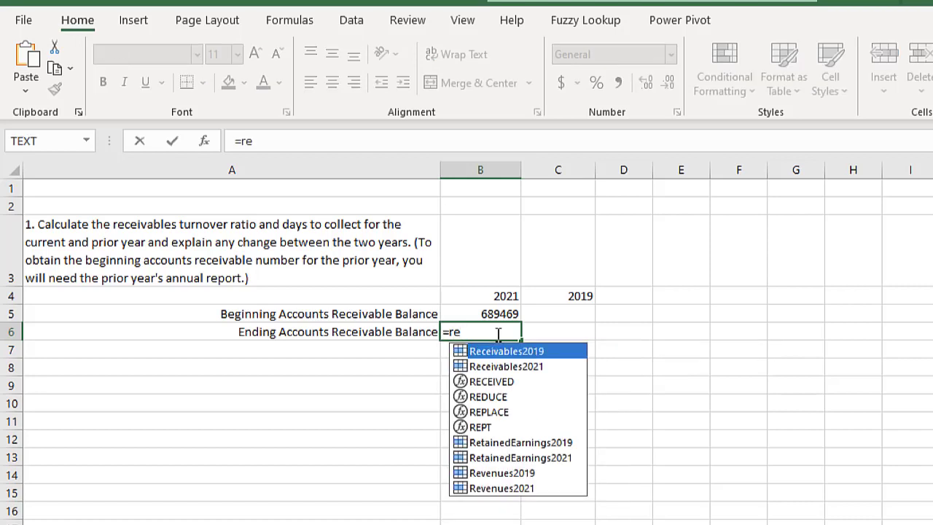
pyautogui.doubleClick(497, 366)
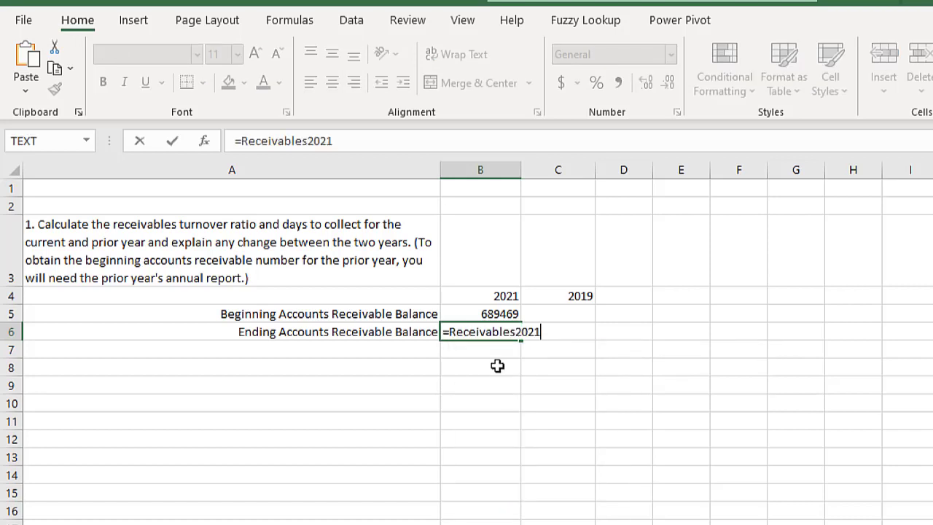
pyautogui.press('Return')
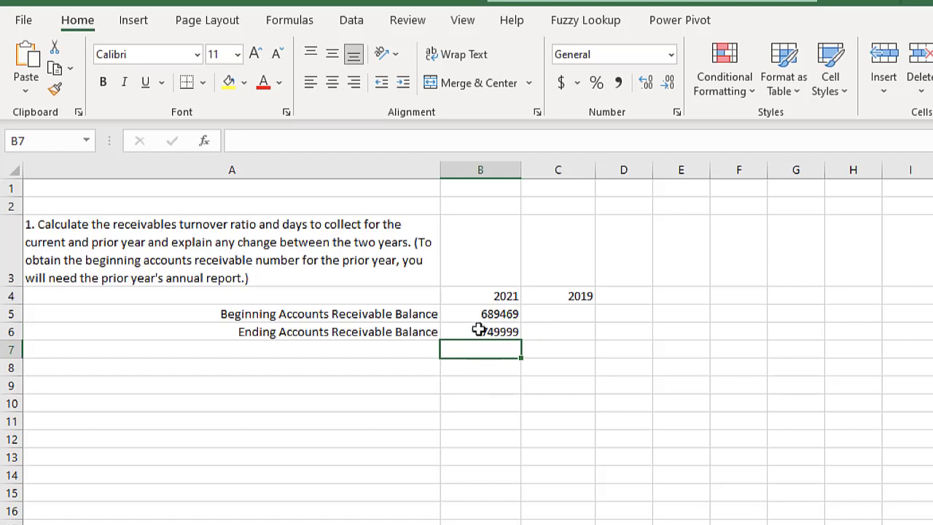
# Step: Enter the row label "Average Net Receivables" in A7 and right-align it
pyautogui.click(366, 354)
pyautogui.write('Aveage')
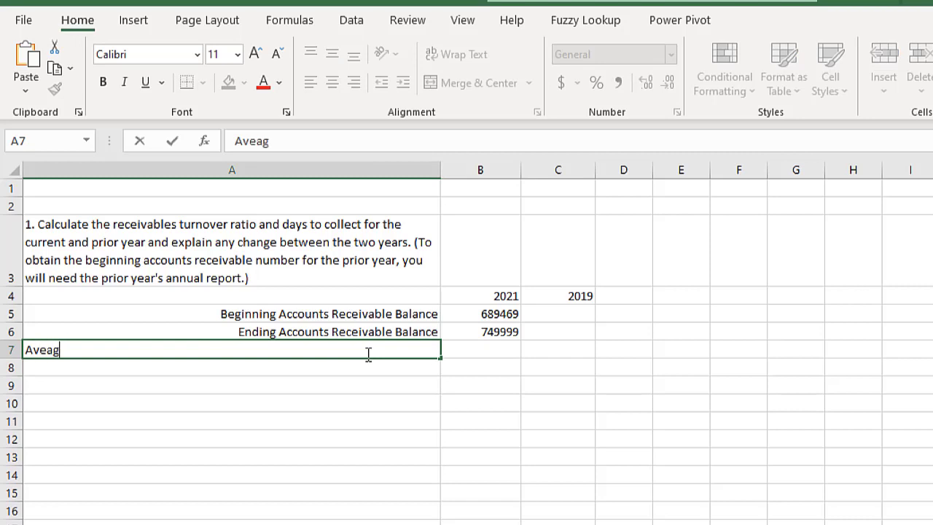
pyautogui.press('BackSpace')
pyautogui.press('BackSpace')
pyautogui.press('BackSpace')
pyautogui.write('rage Net Rec')
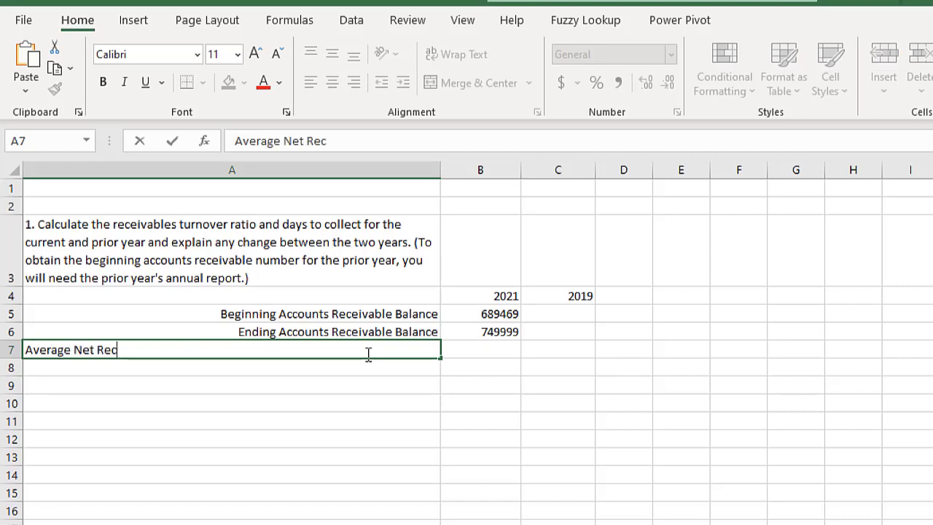
pyautogui.write('eivables')
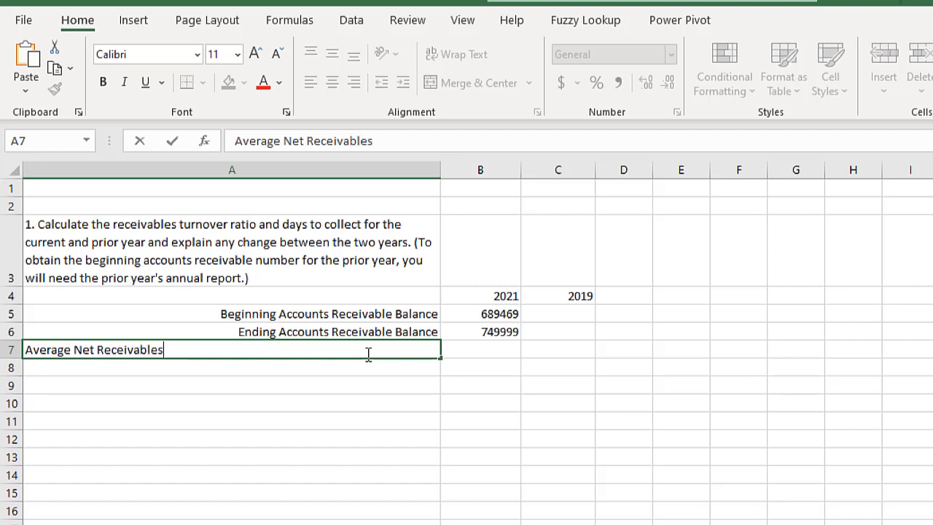
pyautogui.press('Return')
pyautogui.click(367, 353)
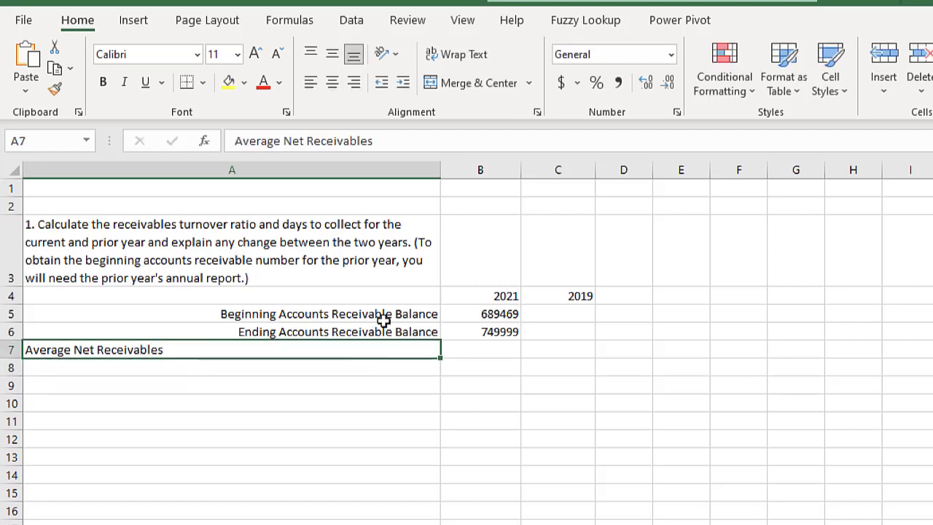
pyautogui.click(354, 84)
# Step: Calculate the 2021 average net receivables in B7 with =AVERAGE(B5:B6)
pyautogui.click(495, 355)
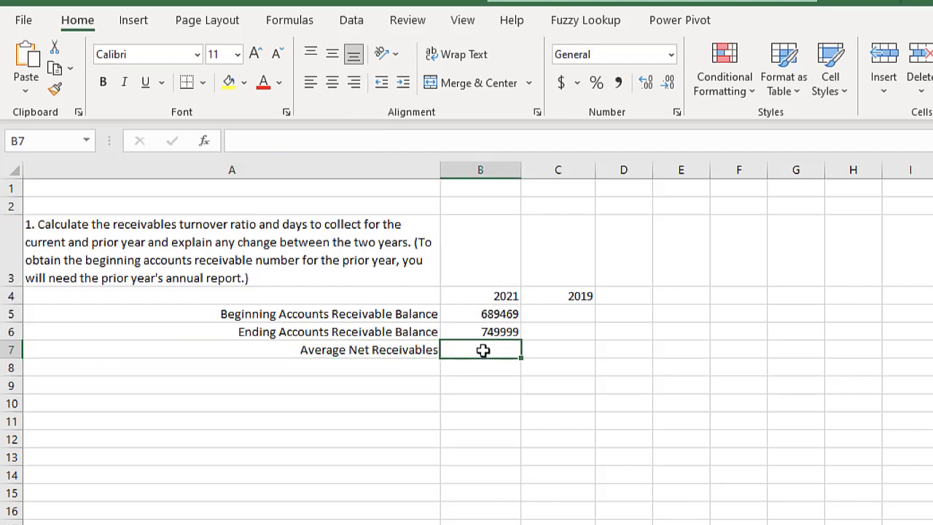
pyautogui.write('=ave')
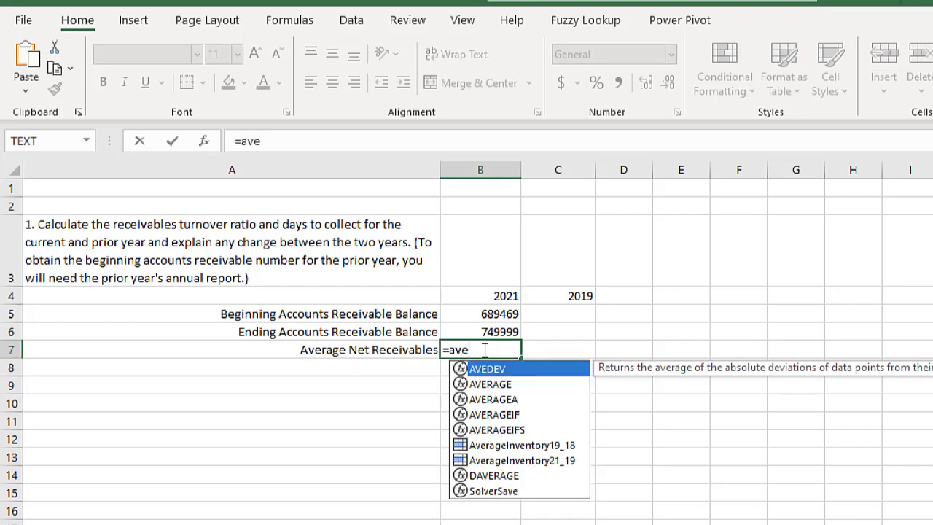
pyautogui.doubleClick(503, 384)
pyautogui.moveTo(500, 316); pyautogui.dragTo(502, 332)
pyautogui.write(')')
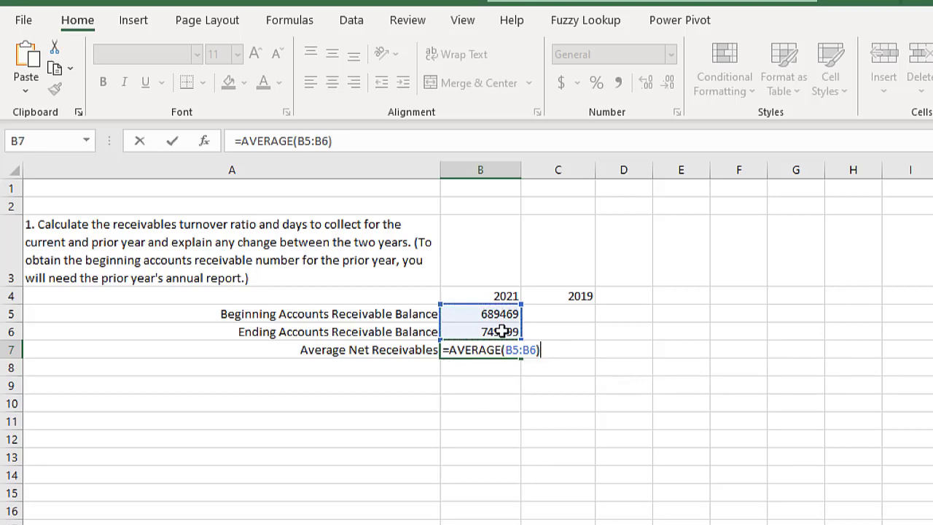
pyautogui.press('Return')
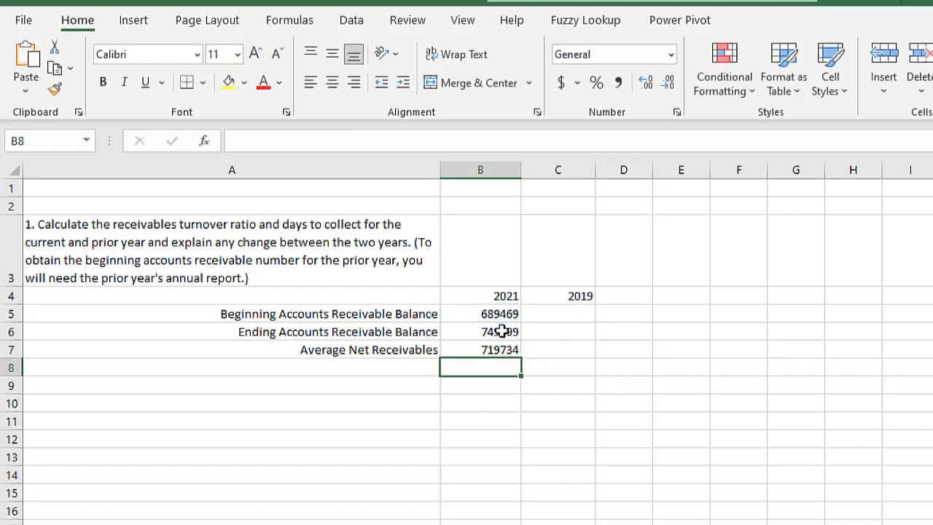
pyautogui.click(503, 350)
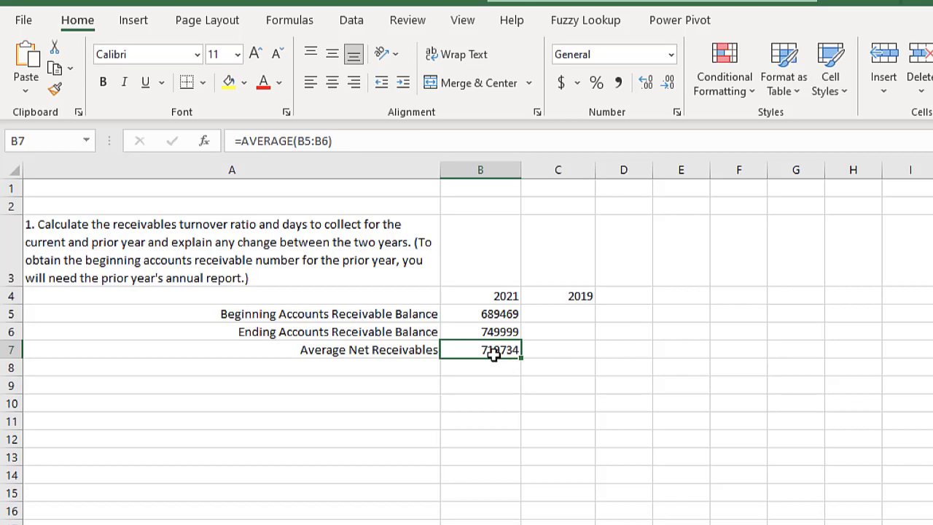
# Step: Switch to Chrome by opening the Advance Auto Parts 10K 2019 PDF from the desktop, and go to its table of contents on page 9
pyautogui.click(552, 315)
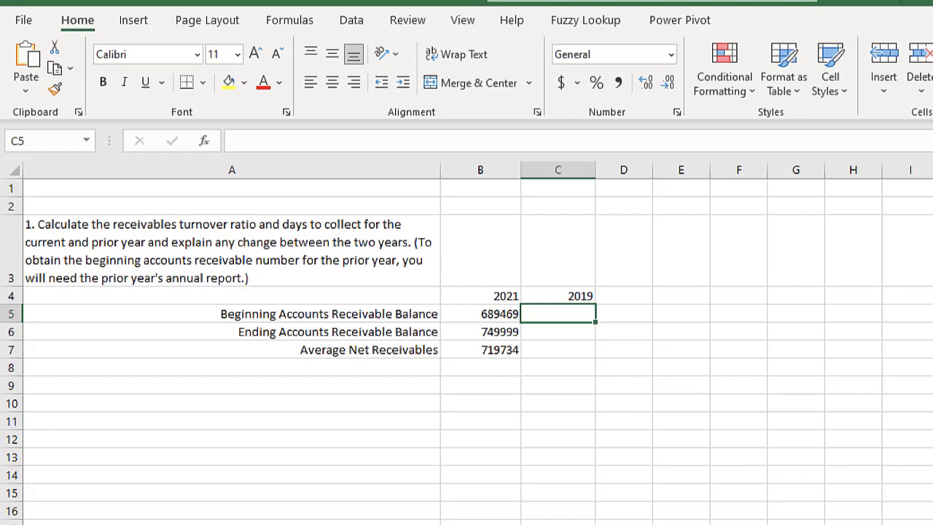
pyautogui.hotkey('ctrl', 'pageup')
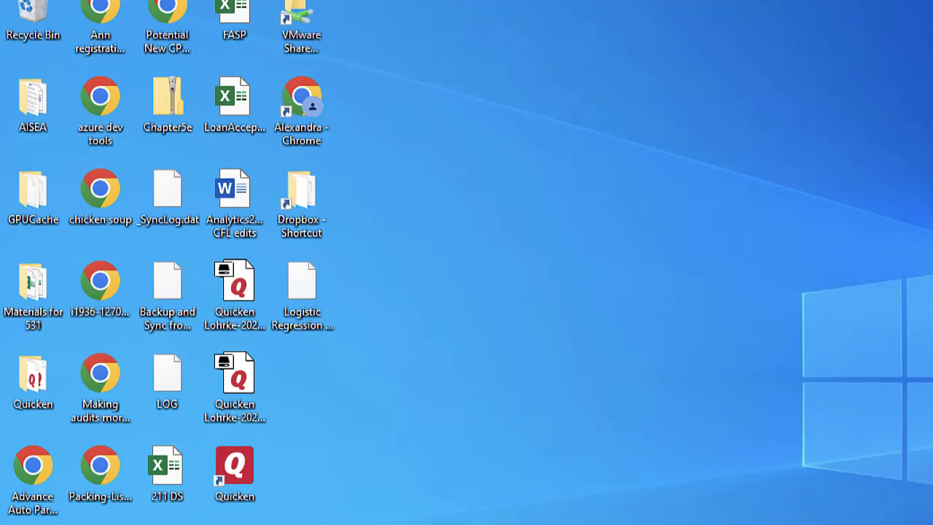
pyautogui.doubleClick(31, 474)
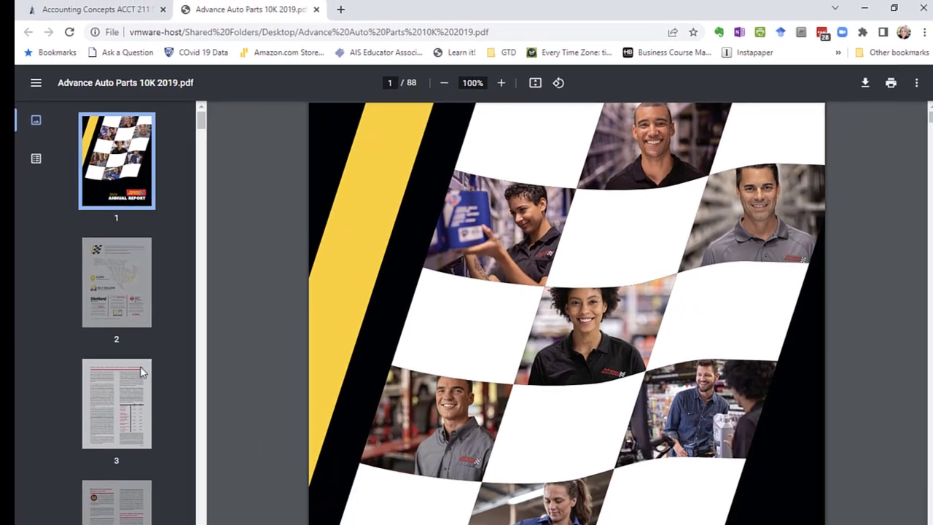
pyautogui.scroll(-10, 169, 467)
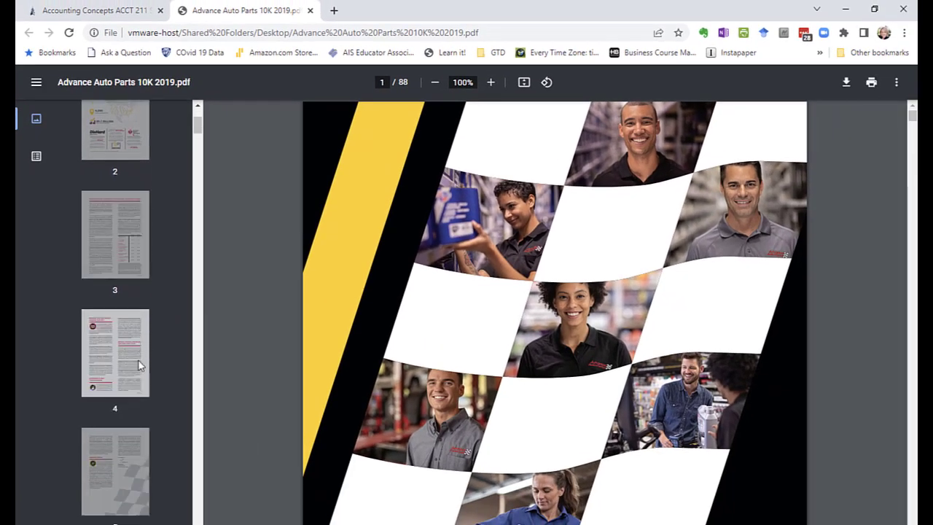
pyautogui.scroll(-5, 138, 359)
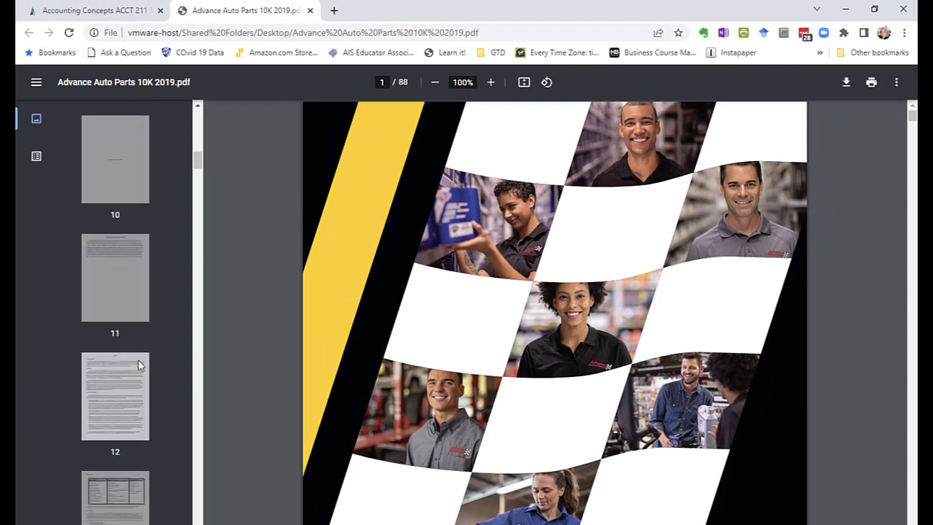
pyautogui.scroll(3, 139, 365)
pyautogui.click(124, 298)
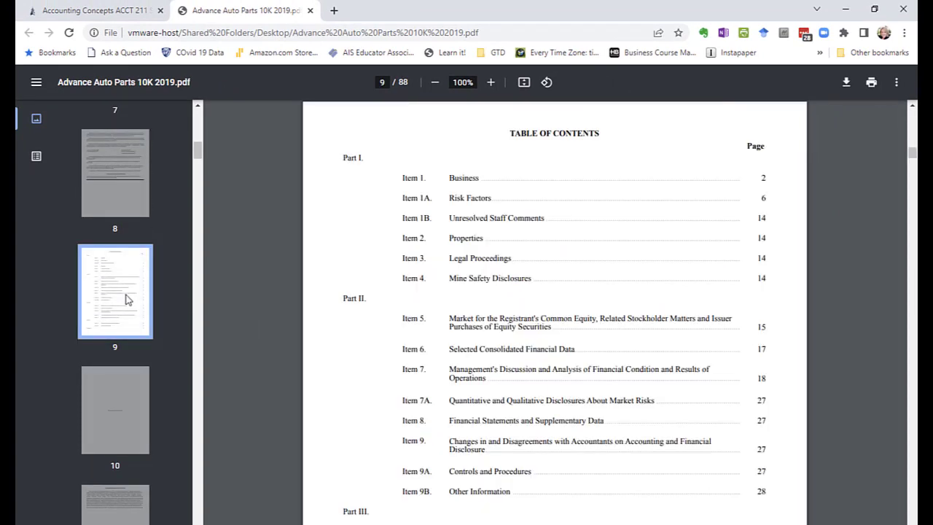
# Step: Go to page 27 of the 2019 10-K and read onward to locate the Consolidated Balance Sheets on page 44
pyautogui.click(382, 81)
pyautogui.write('27')
pyautogui.press('Return')
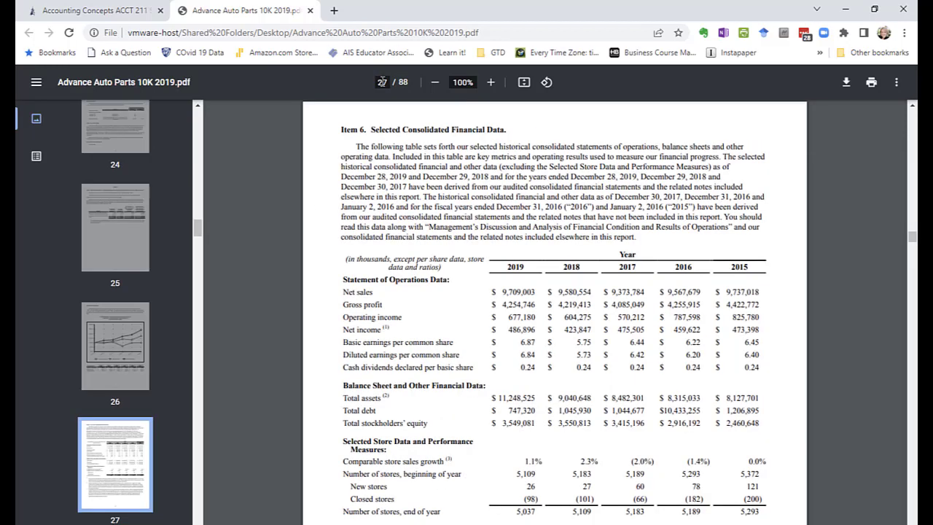
pyautogui.scroll(-10, 618, 241)
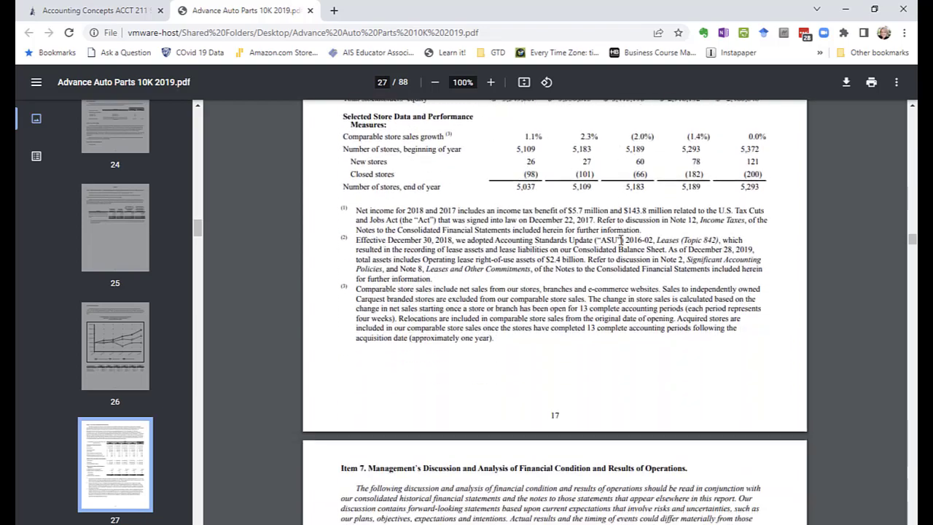
pyautogui.scroll(-13, 621, 241)
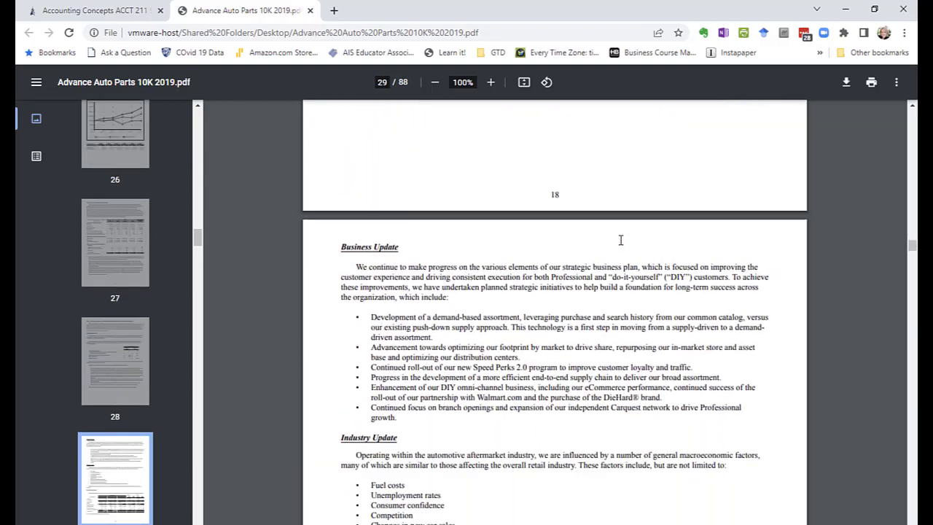
pyautogui.scroll(-15, 620, 240)
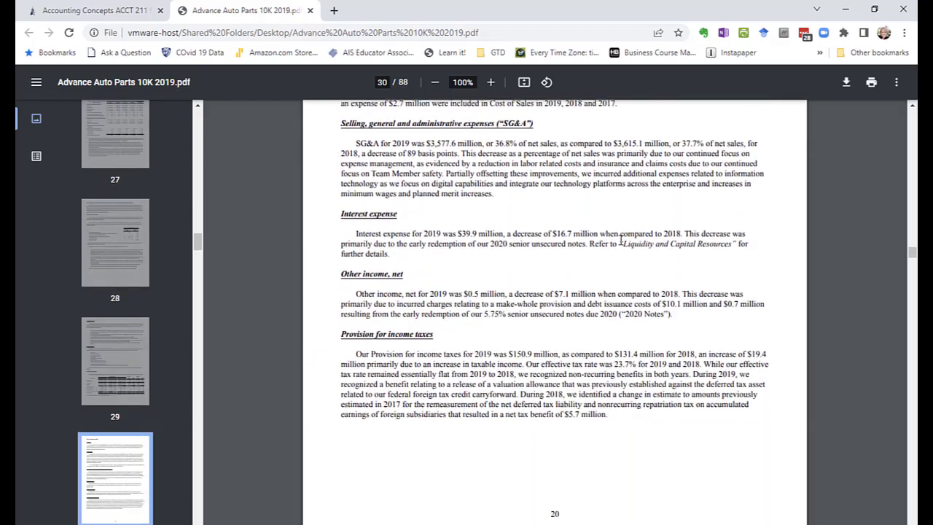
pyautogui.scroll(-15, 621, 240)
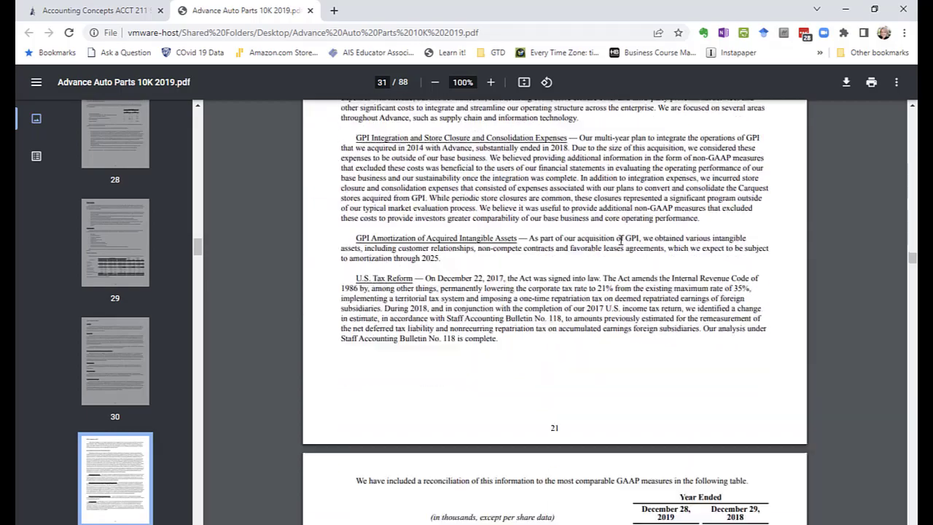
pyautogui.scroll(-15, 620, 241)
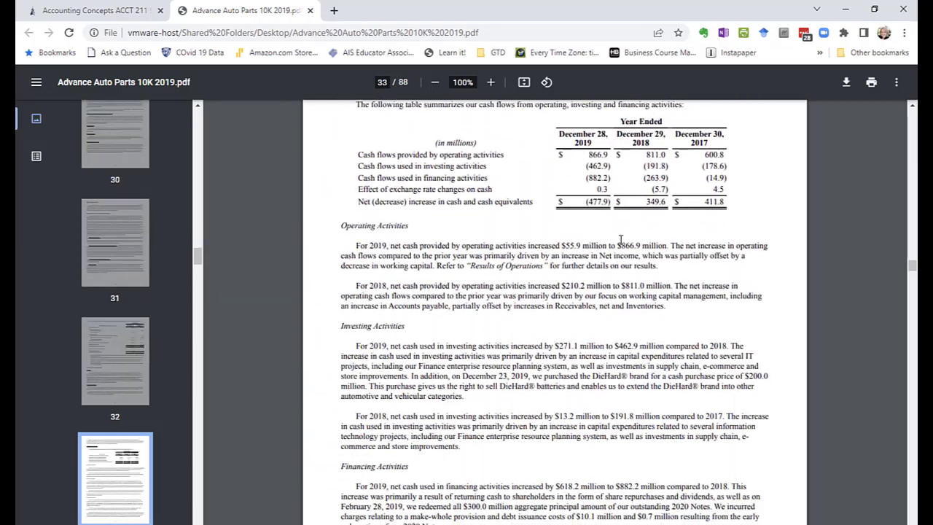
pyautogui.scroll(-15, 621, 244)
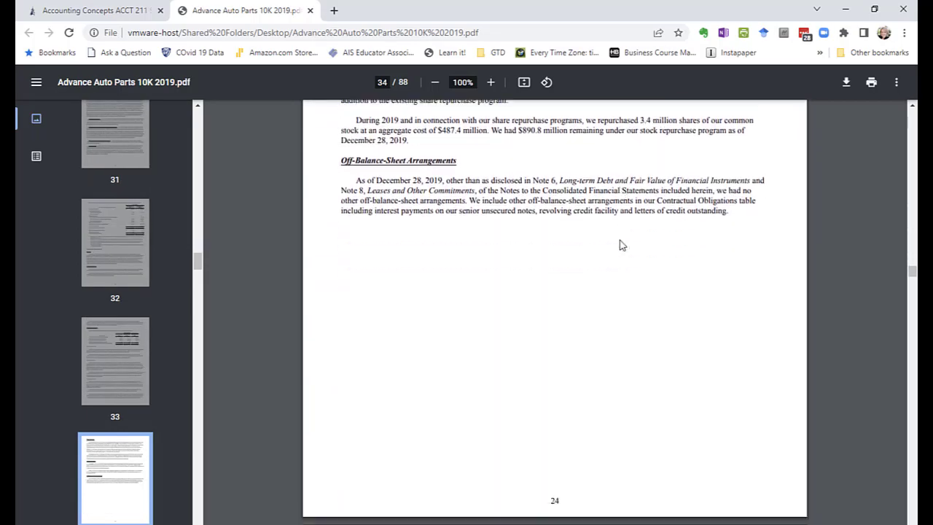
pyautogui.scroll(-3, 620, 245)
pyautogui.scroll(-4, 620, 244)
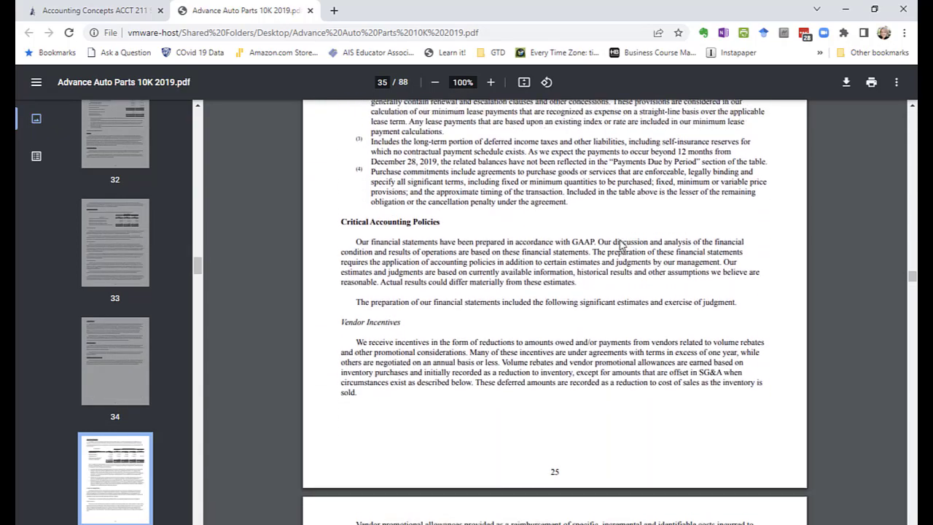
pyautogui.scroll(-15, 621, 245)
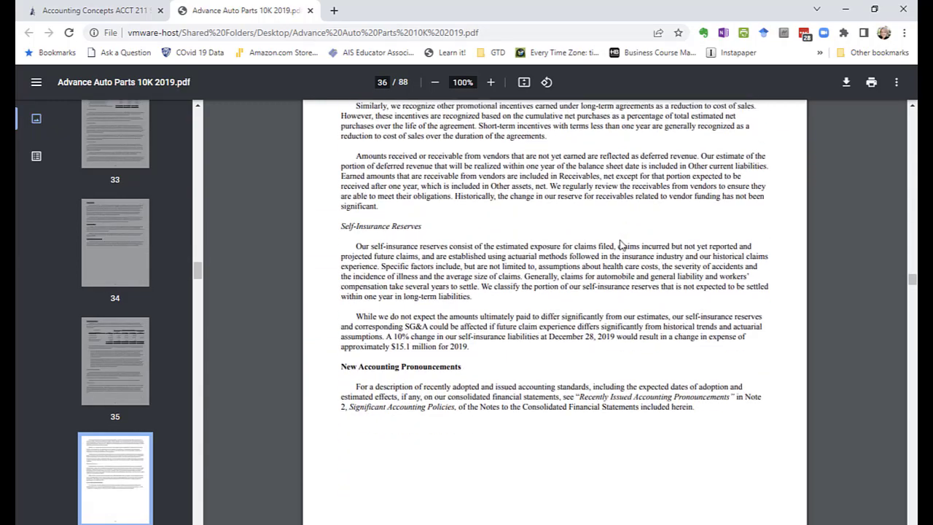
pyautogui.scroll(-17, 621, 244)
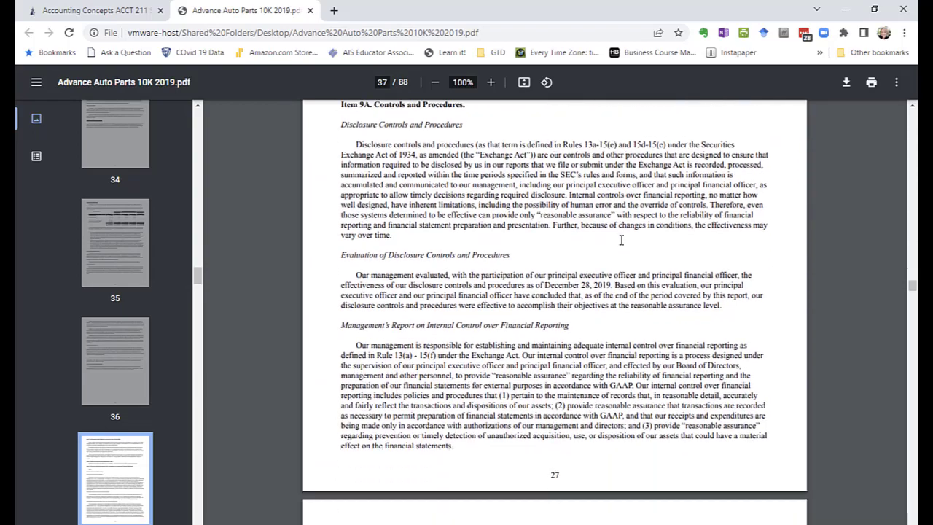
pyautogui.scroll(-10, 622, 240)
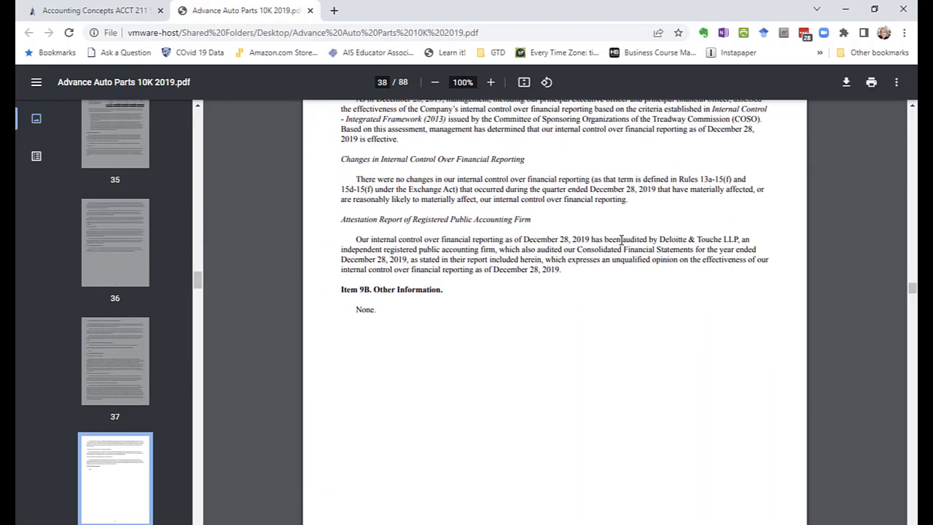
pyautogui.scroll(-18, 622, 241)
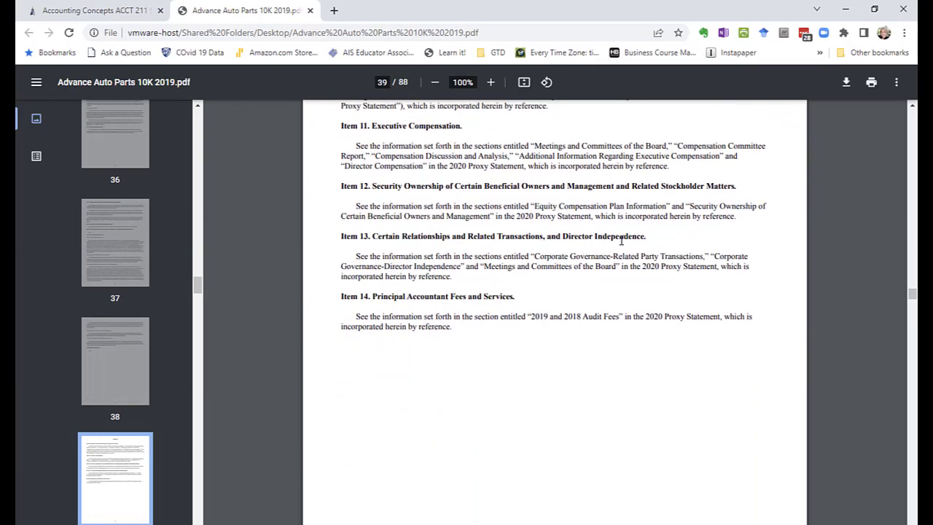
pyautogui.scroll(-11, 621, 239)
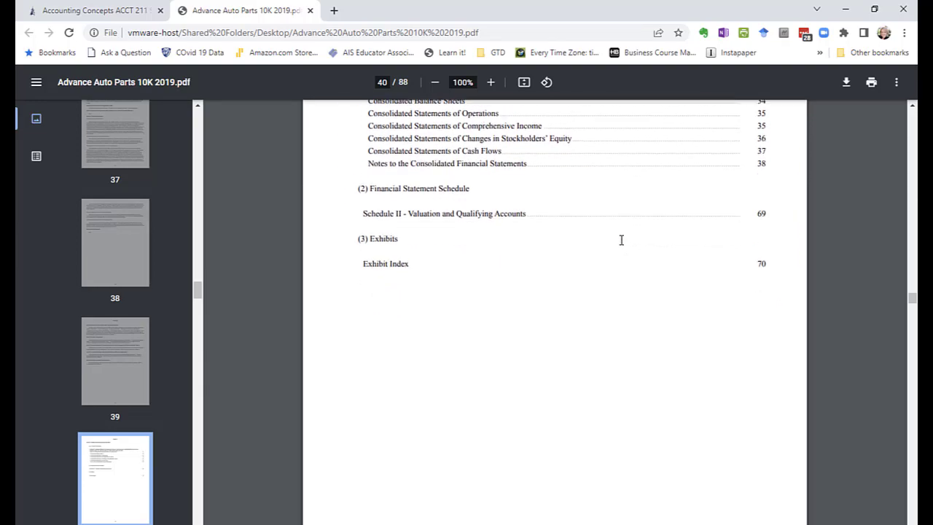
pyautogui.scroll(-16, 621, 241)
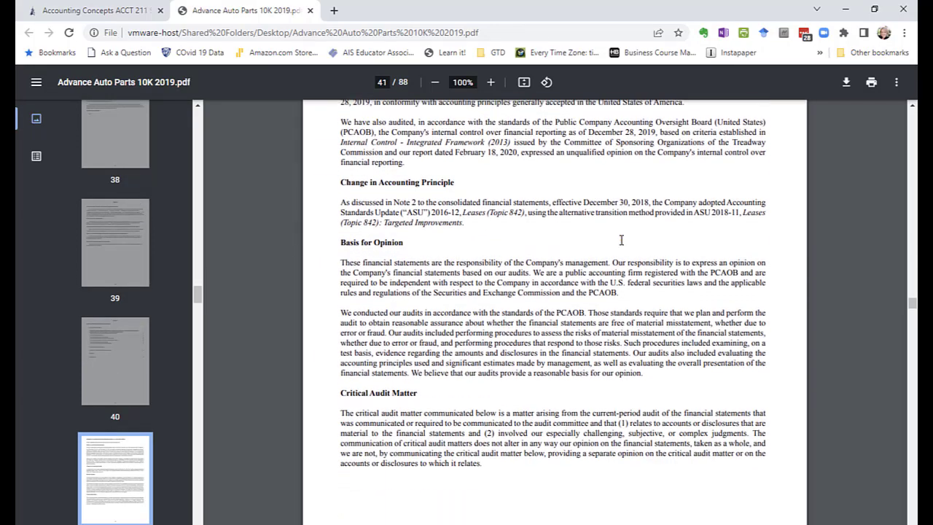
pyautogui.scroll(-11, 622, 240)
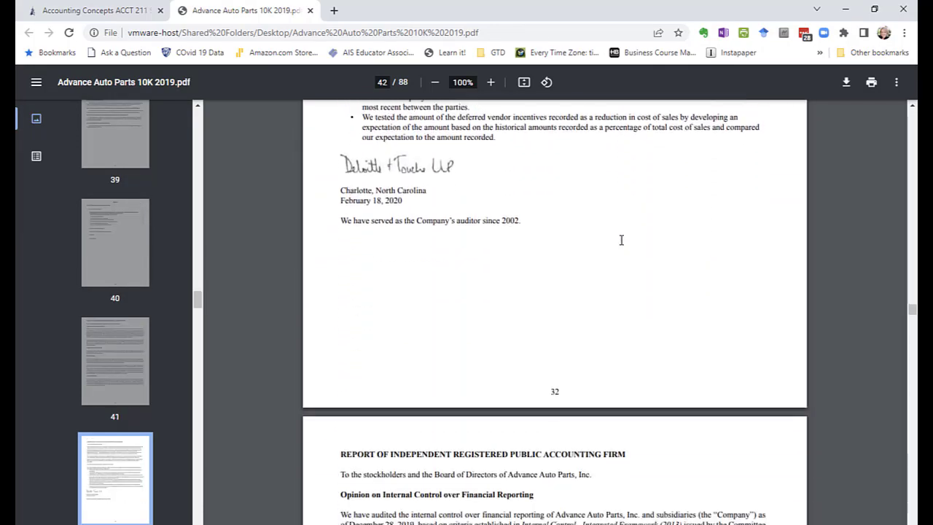
pyautogui.scroll(-13, 622, 240)
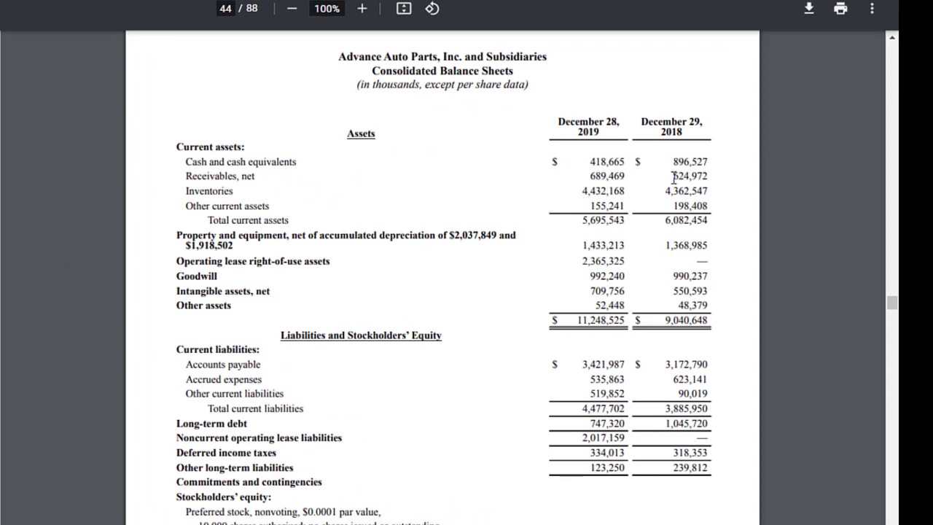
# Step: Try to copy the December 29, 2018 net receivables from the PDF into the 2018 column of the Excel balance sheet, then clear the cell
pyautogui.moveTo(672, 176); pyautogui.dragTo(711, 176)
pyautogui.hotkey('ctrl', 'c')
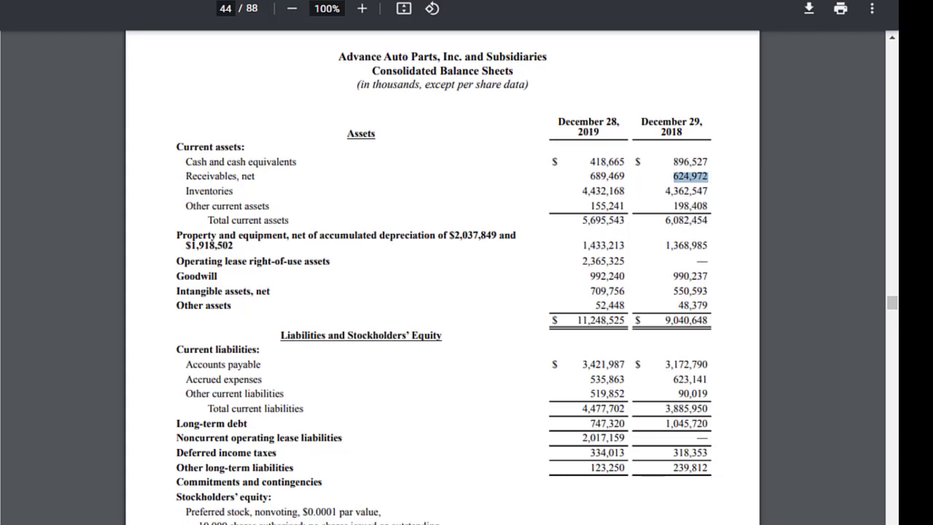
pyautogui.hotkey('alt', 'Tab')
pyautogui.click(413, 139)
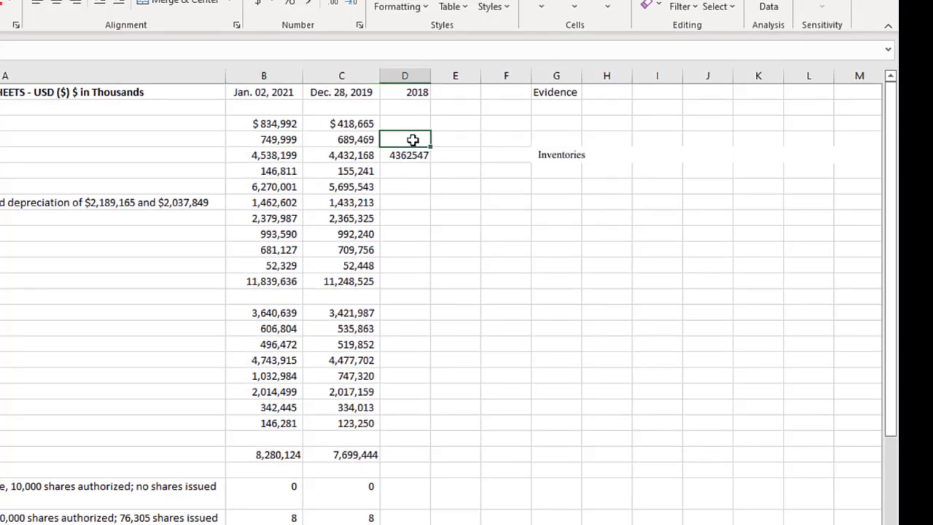
pyautogui.hotkey('ctrl', 'v')
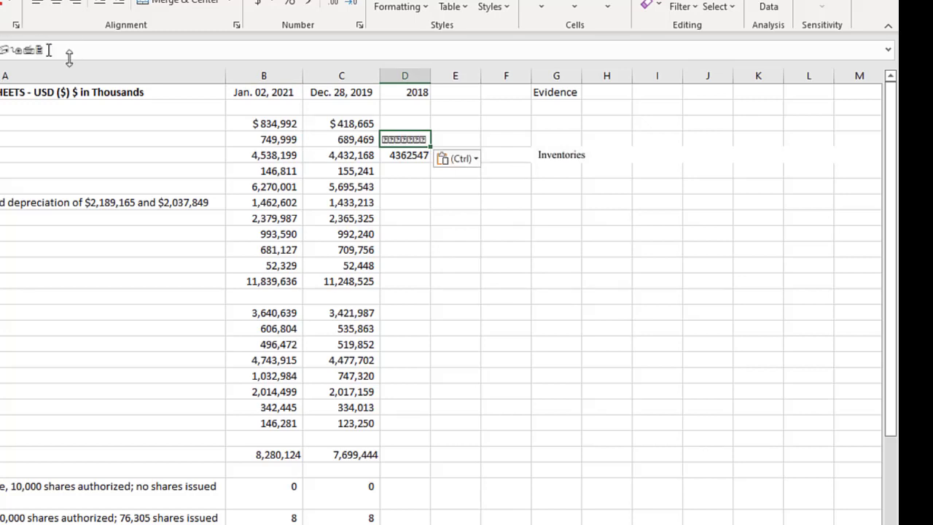
pyautogui.moveTo(69, 51); pyautogui.dragTo(0, 51)
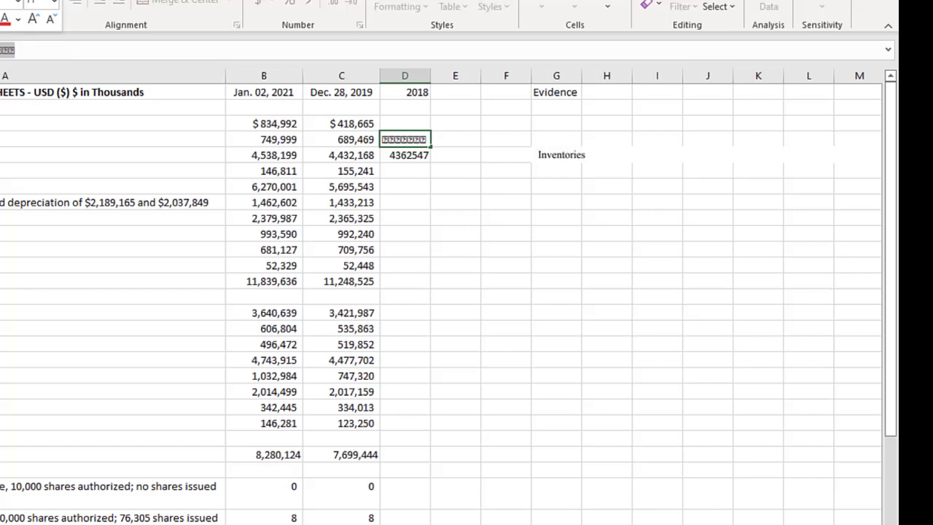
pyautogui.press('BackSpace')
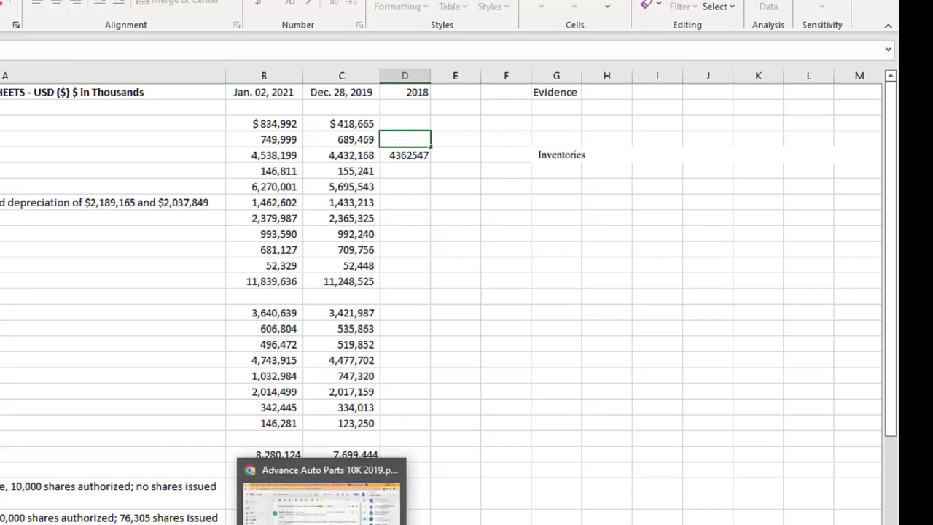
# Step: Recheck the 10-K, enter 624972 as net receivables in the Excel balance sheet's 2018 column, and name that cell Receivables2018
pyautogui.click(285, 511)
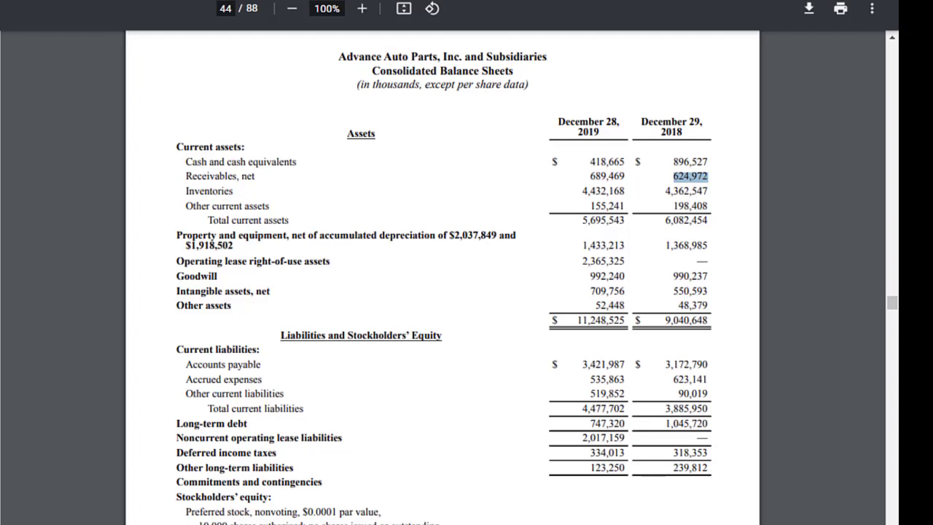
pyautogui.hotkey('alt', 'Tab')
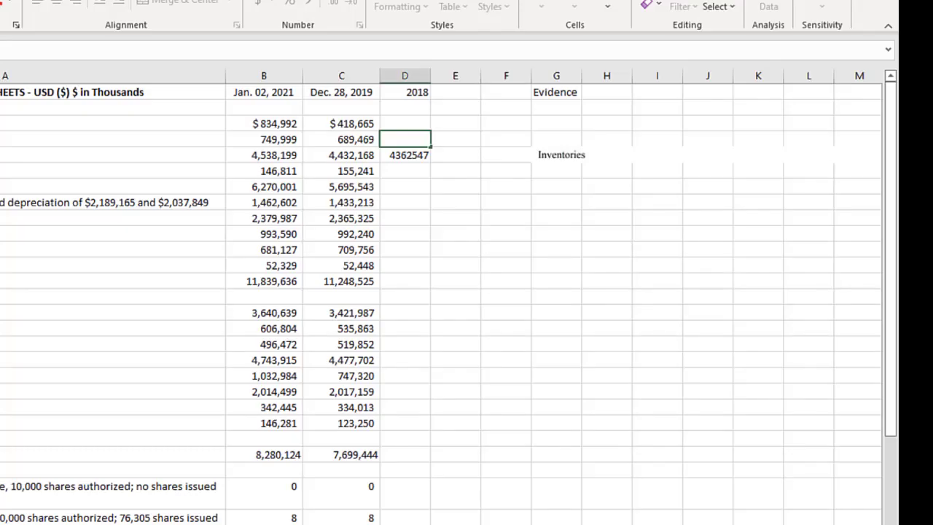
pyautogui.write('624972')
pyautogui.press('Return')
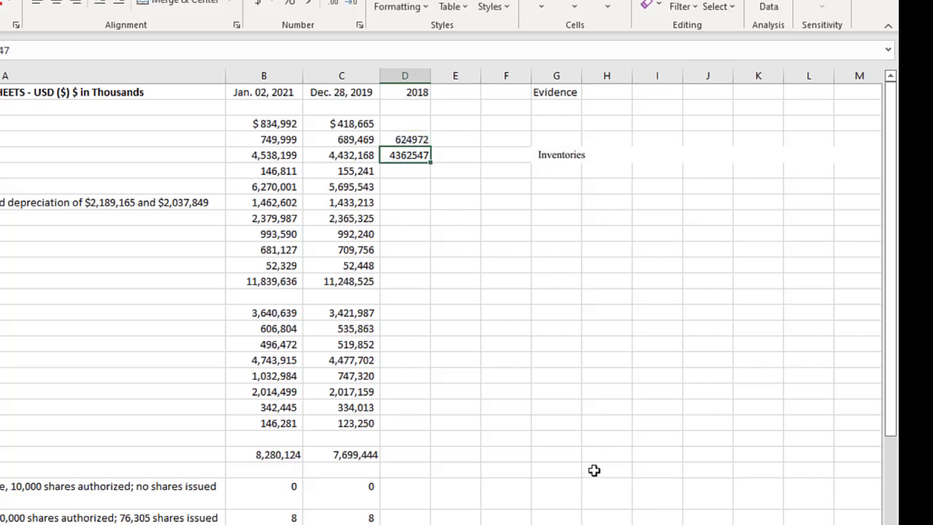
pyautogui.click(408, 138)
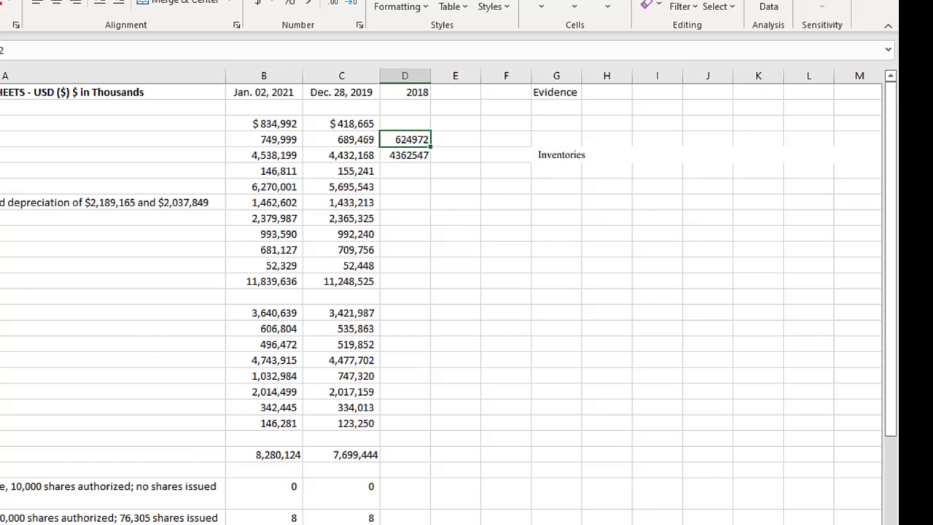
# Step: On the Chapter 7 question sheet, enter =Receivables2018 as the 2019 beginning balance in C5 and =Receivables2019 as the ending balance in C6
pyautogui.click(313, 522)
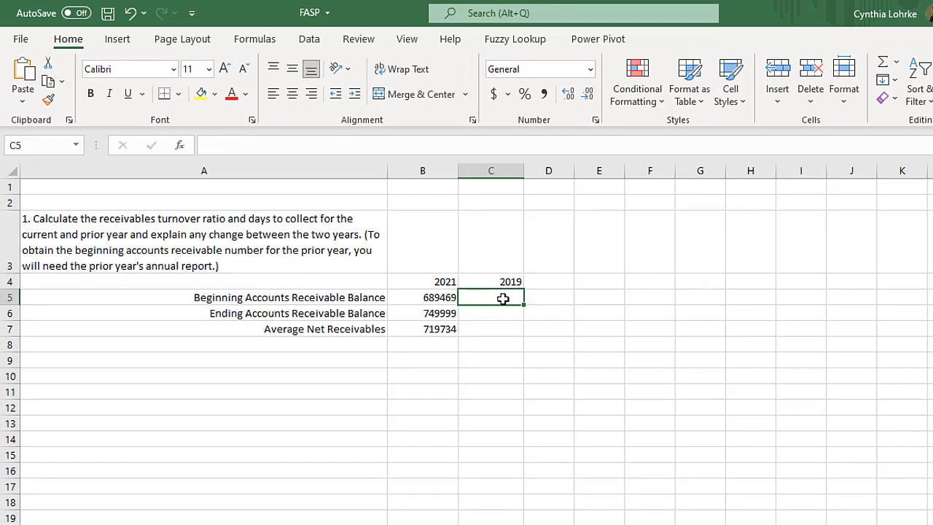
pyautogui.write('=re')
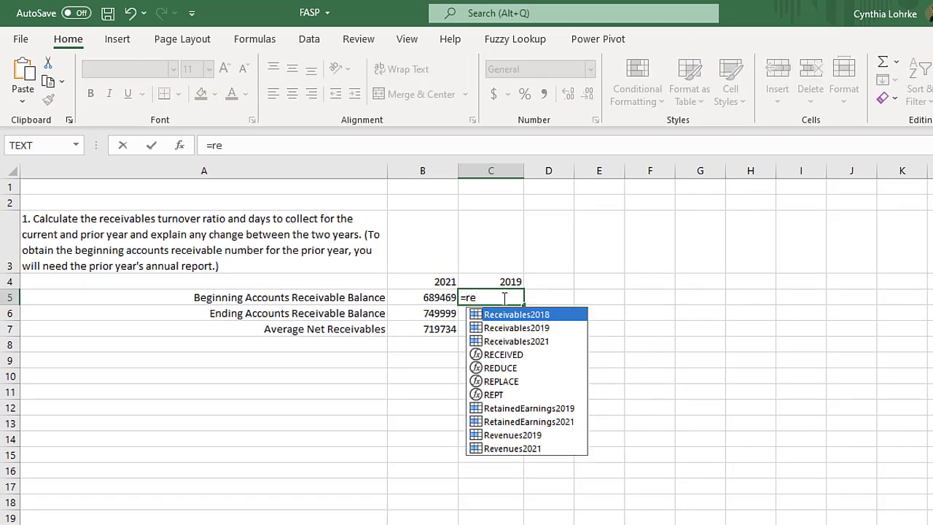
pyautogui.doubleClick(498, 314)
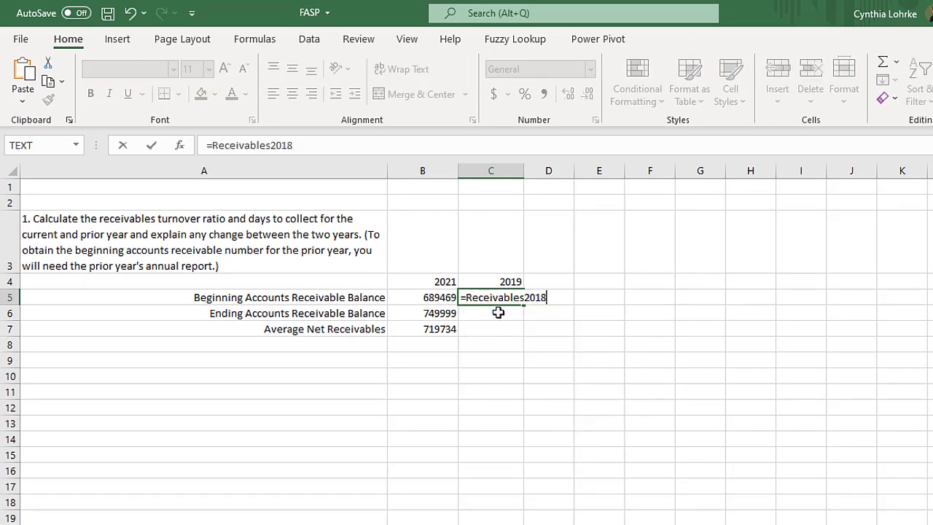
pyautogui.press('Return')
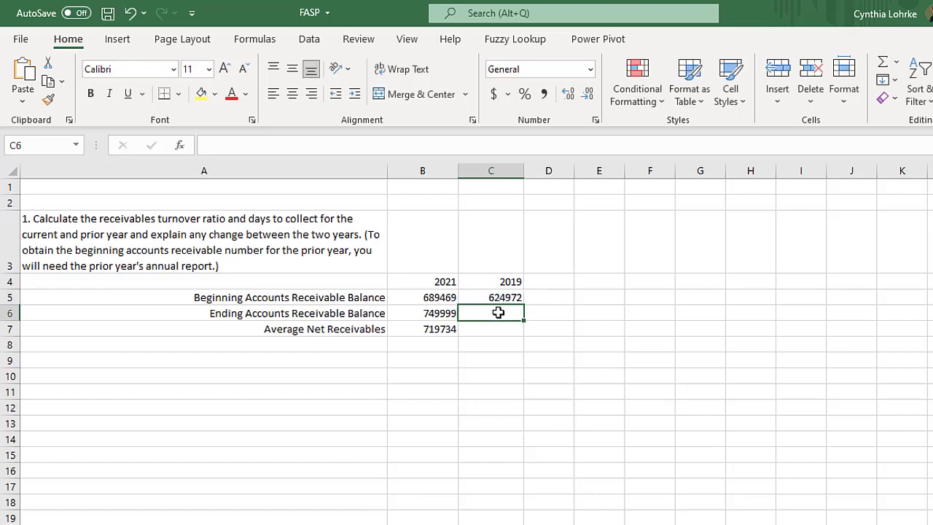
pyautogui.write('=')
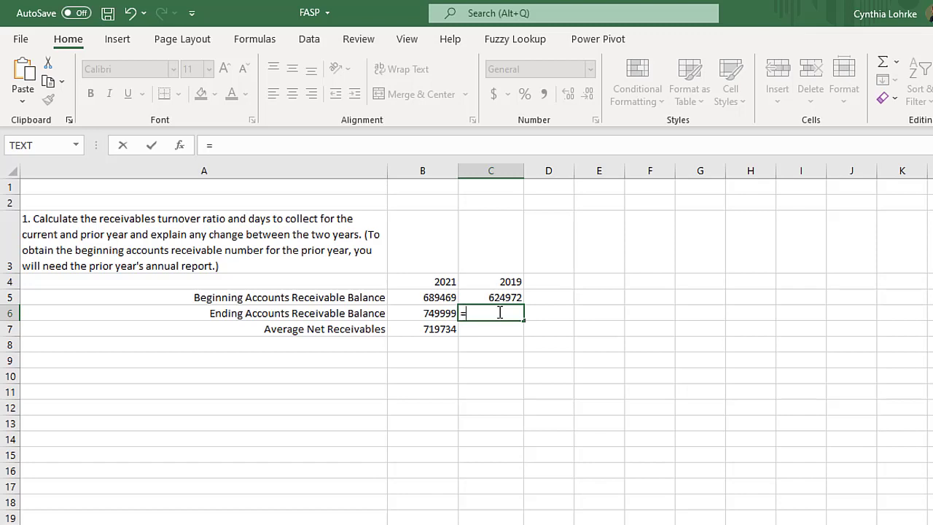
pyautogui.write('re')
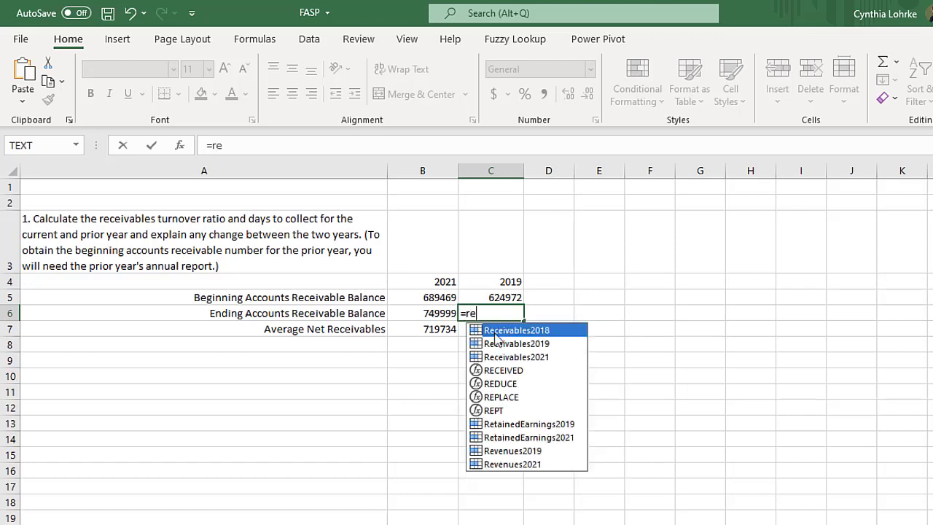
pyautogui.doubleClick(495, 343)
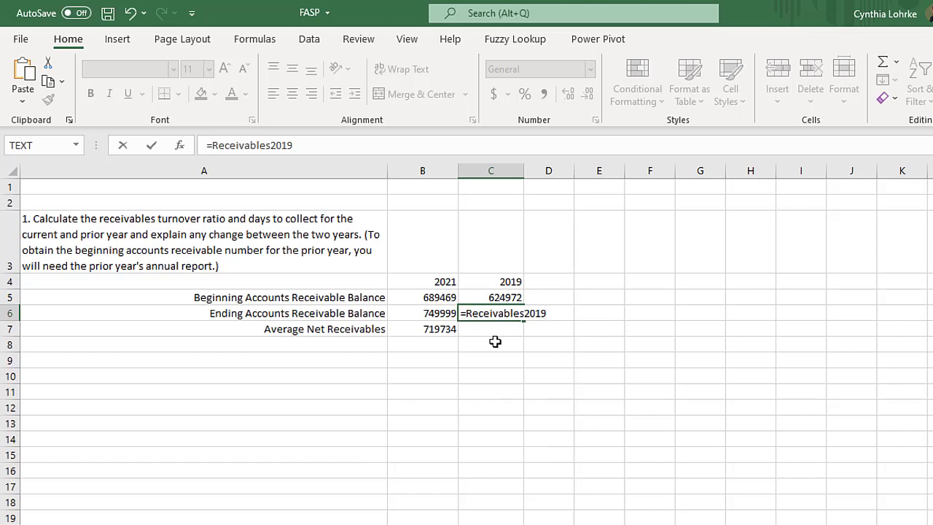
pyautogui.press('Return')
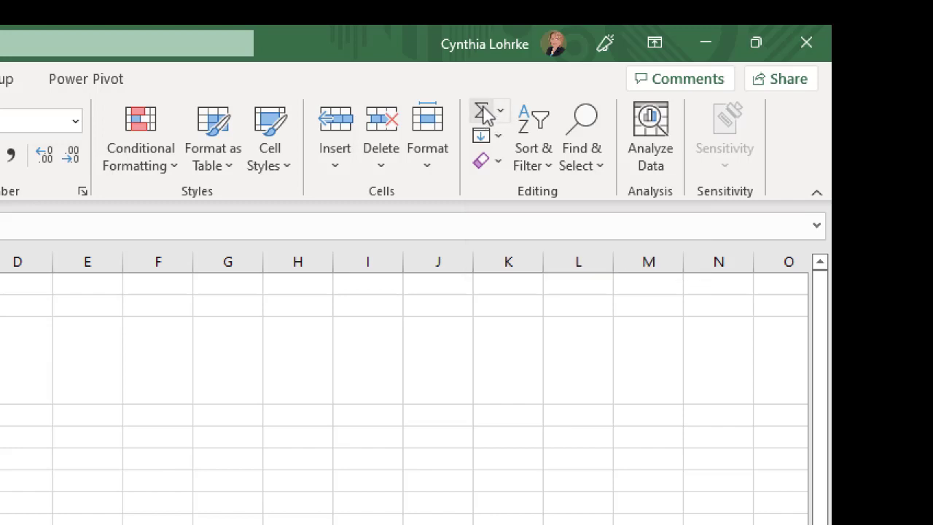
# Step: Calculate the 2019 average net receivables in C7 with =AVERAGE(C5:C6)
pyautogui.click(500, 113)
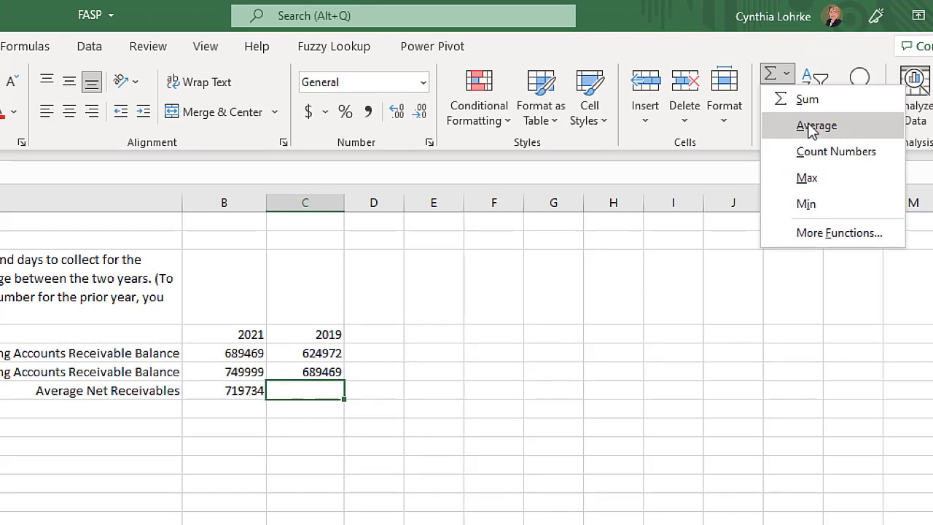
pyautogui.click(811, 127)
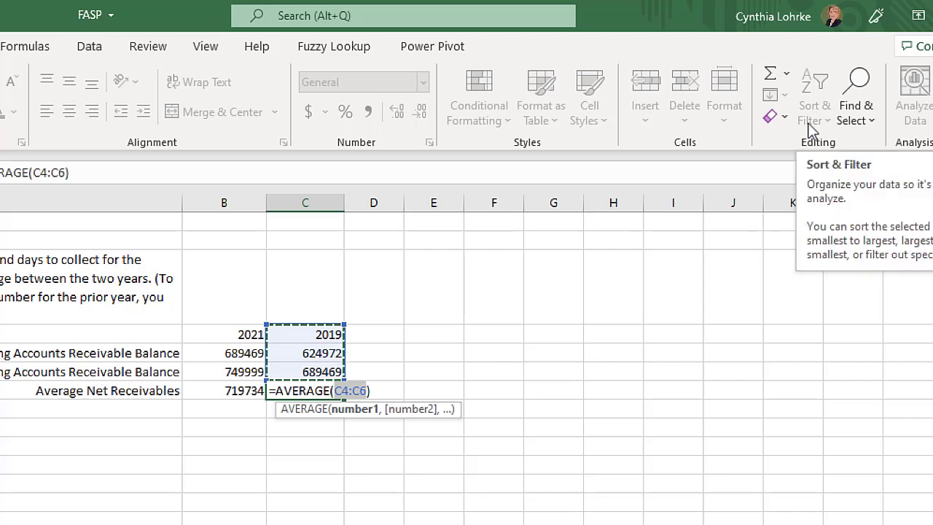
pyautogui.click(309, 352)
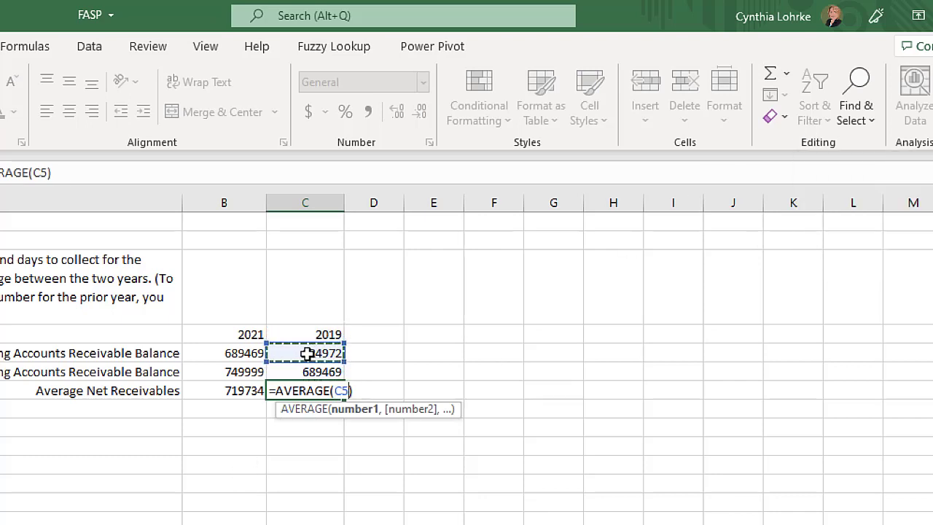
pyautogui.moveTo(308, 354); pyautogui.dragTo(308, 369)
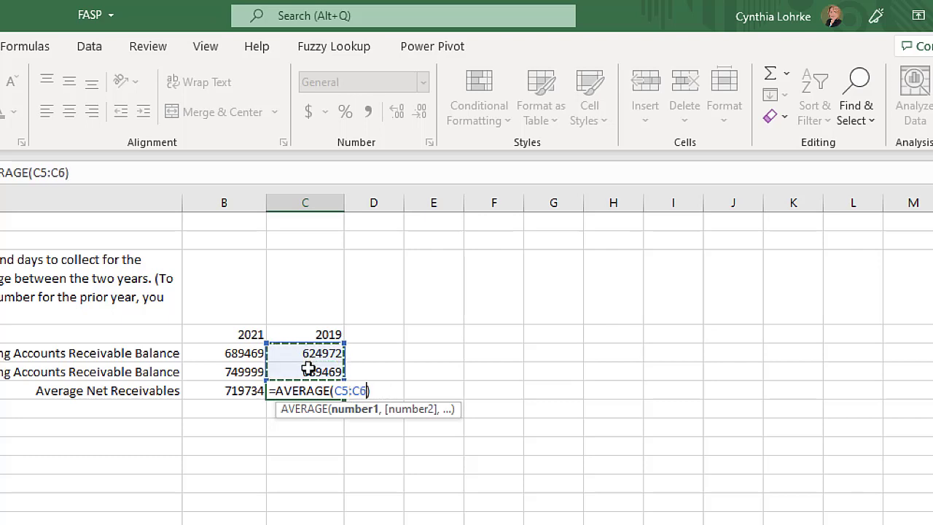
pyautogui.press('Return')
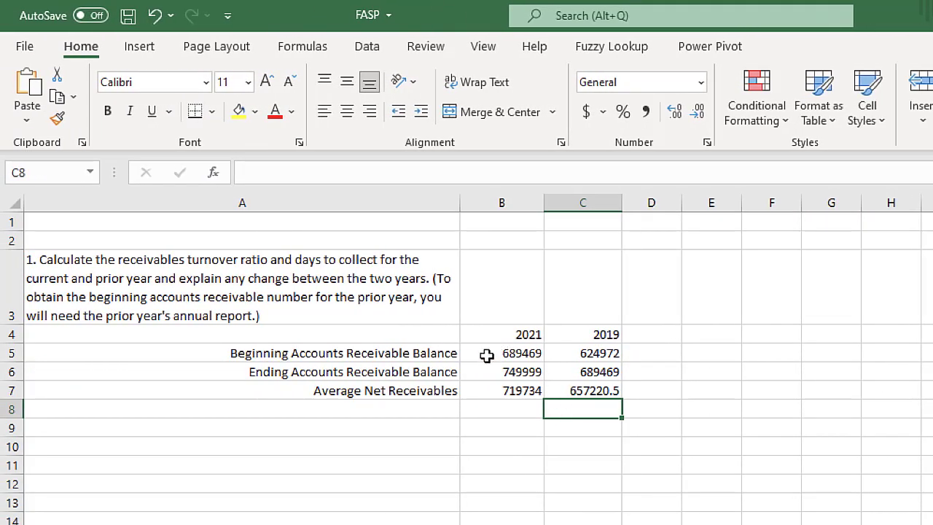
# Step: Format the receivables figures in B5:C7 with thousands separators and no decimal places
pyautogui.moveTo(486, 353); pyautogui.dragTo(592, 392)
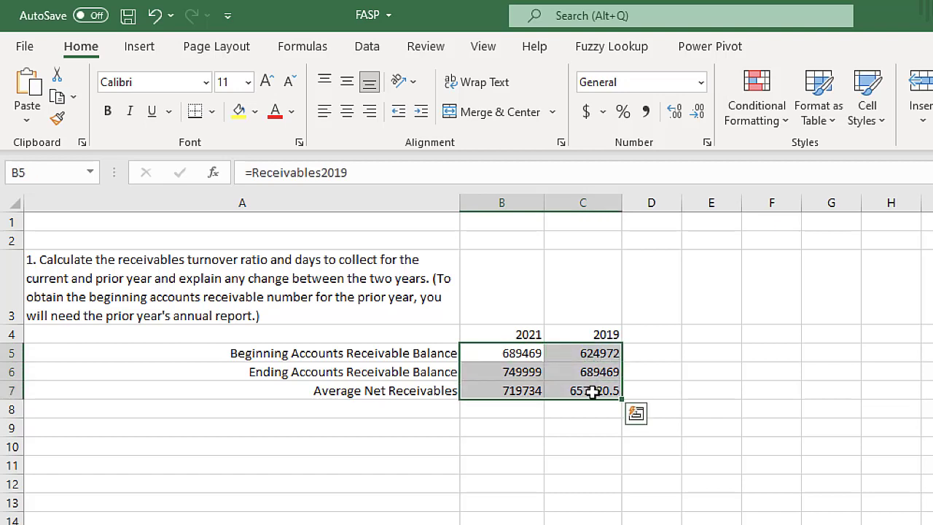
pyautogui.click(648, 114)
pyautogui.click(698, 113)
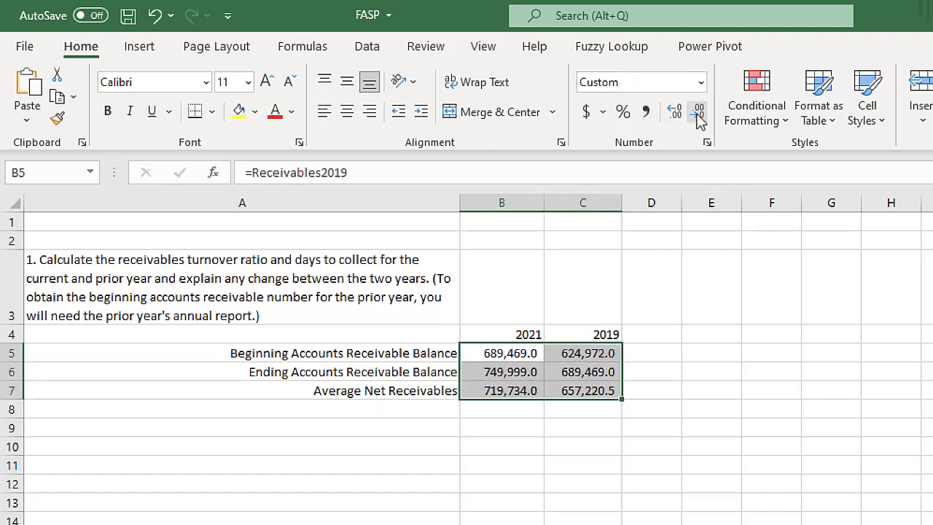
pyautogui.click(697, 113)
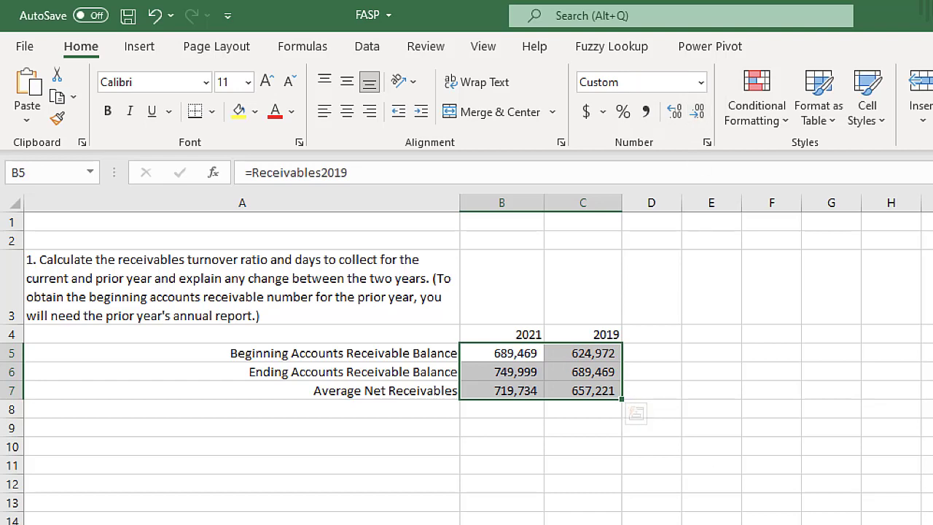
# Step: Enter the label Accounts Receivables Turnover Ratio in A10
pyautogui.click(393, 449)
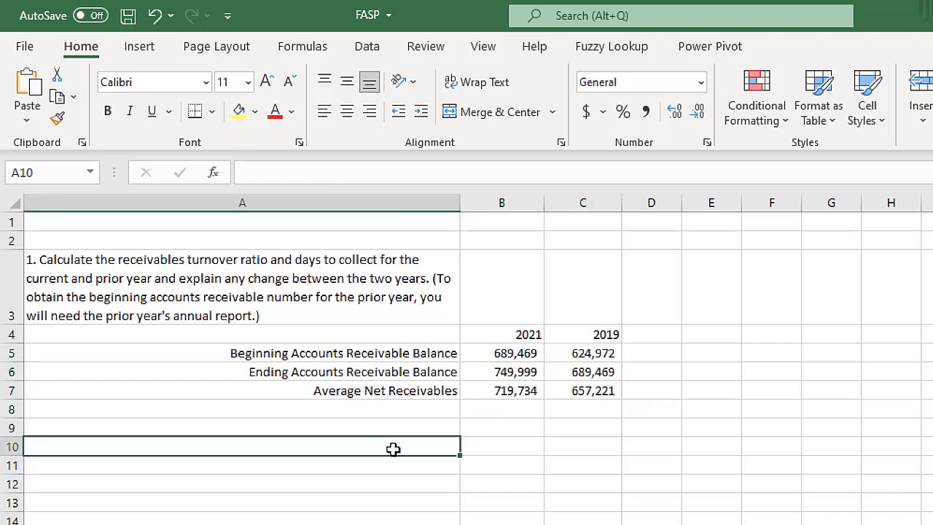
pyautogui.write('Tu')
pyautogui.press('BackSpace')
pyautogui.press('BackSpace')
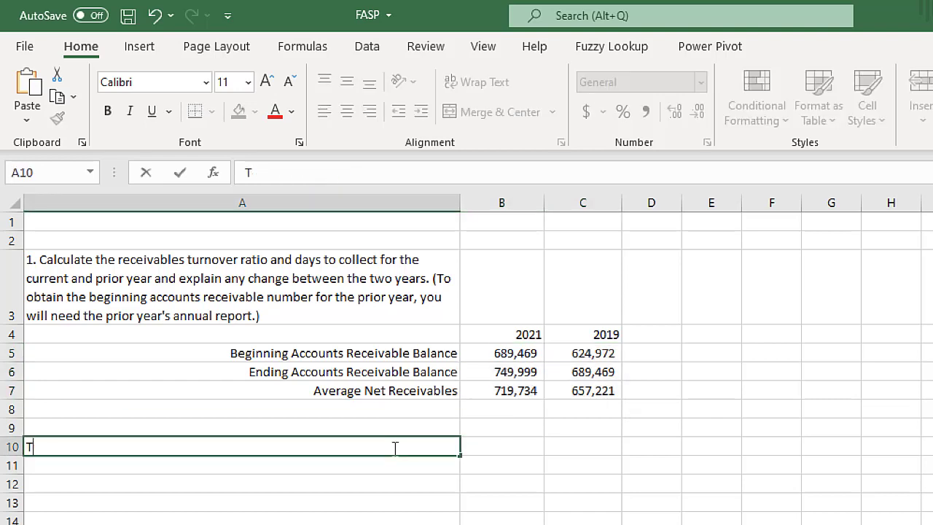
pyautogui.write('Accou')
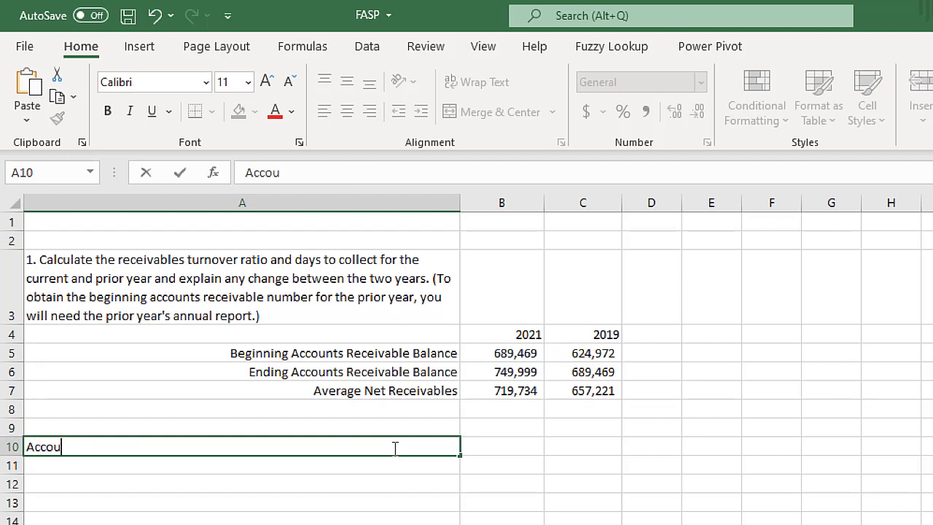
pyautogui.write('nts Receivalbes')
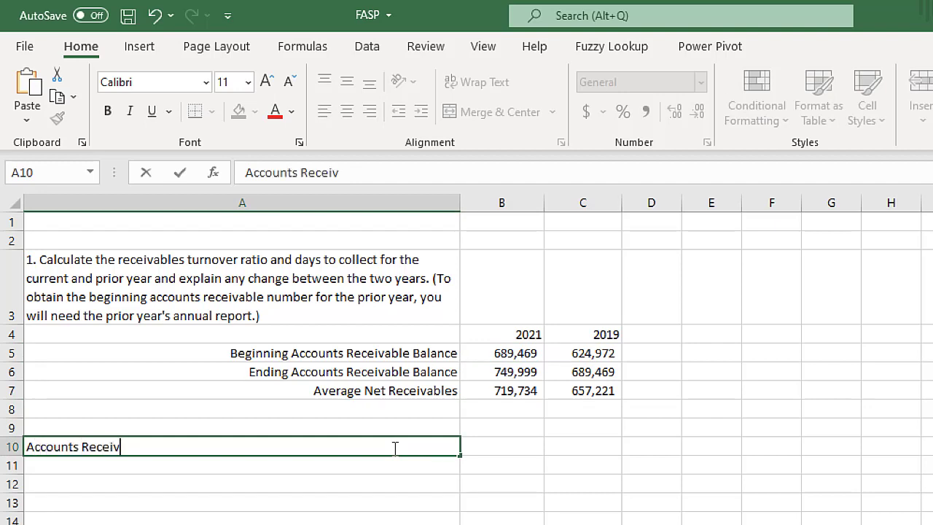
pyautogui.press('BackSpace')
pyautogui.press('BackSpace')
pyautogui.press('BackSpace')
pyautogui.press('BackSpace')
pyautogui.press('BackSpace')
pyautogui.write('bles ')
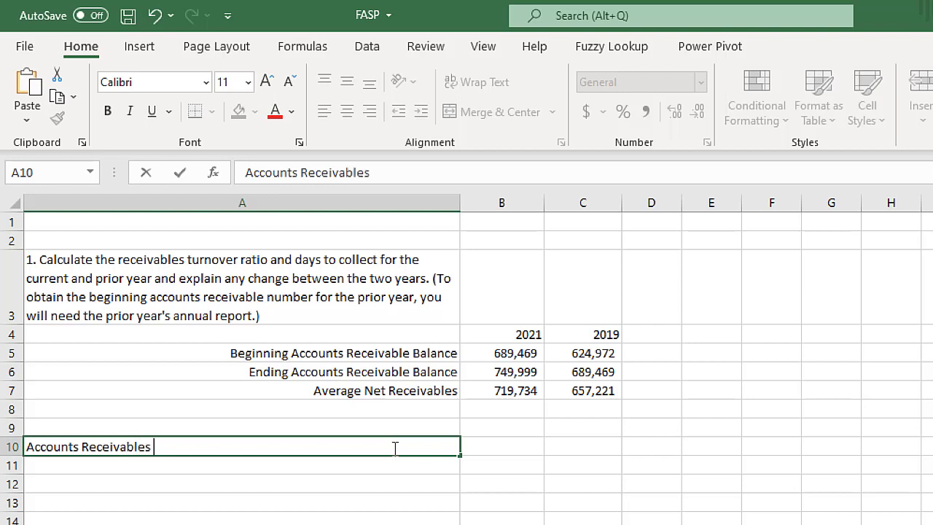
pyautogui.write('Turnover R')
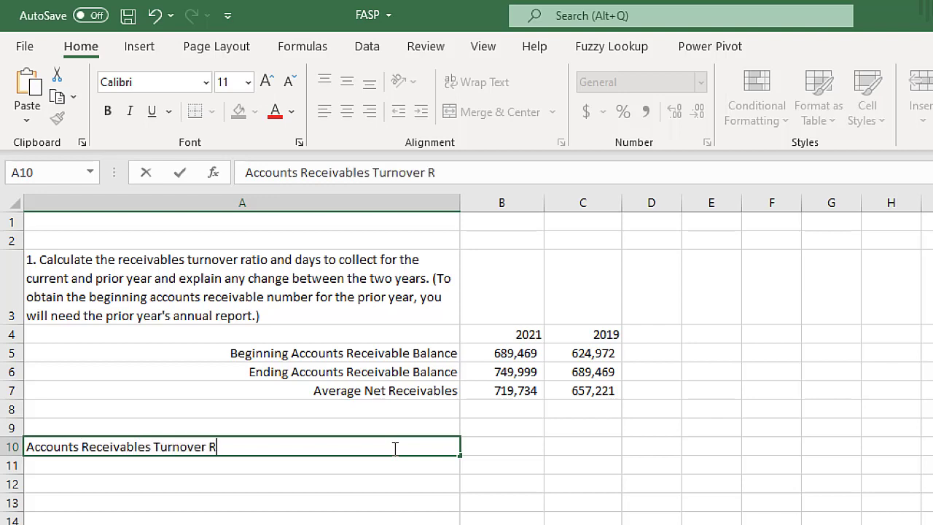
pyautogui.write('atio')
pyautogui.press('Return')
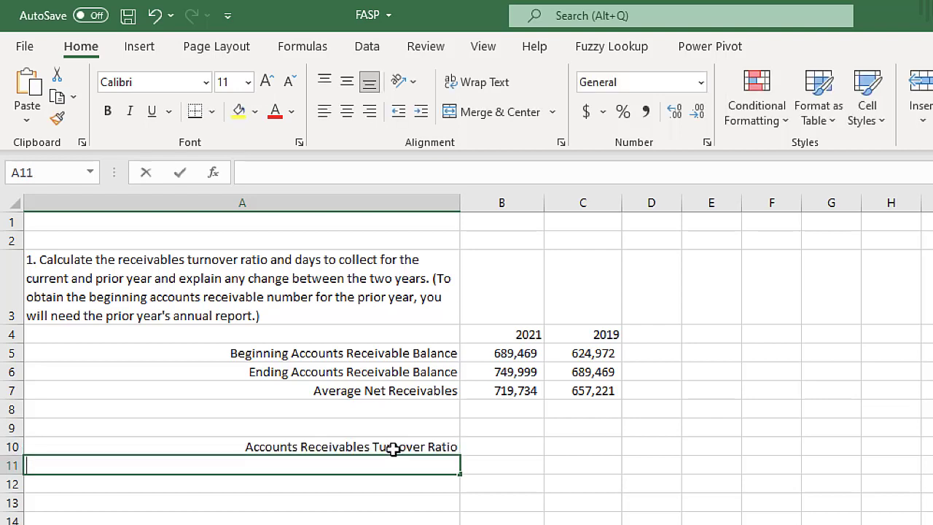
# Step: Add the row labels Sales in A11 and Average Net Receivables in A12
pyautogui.write('Sales')
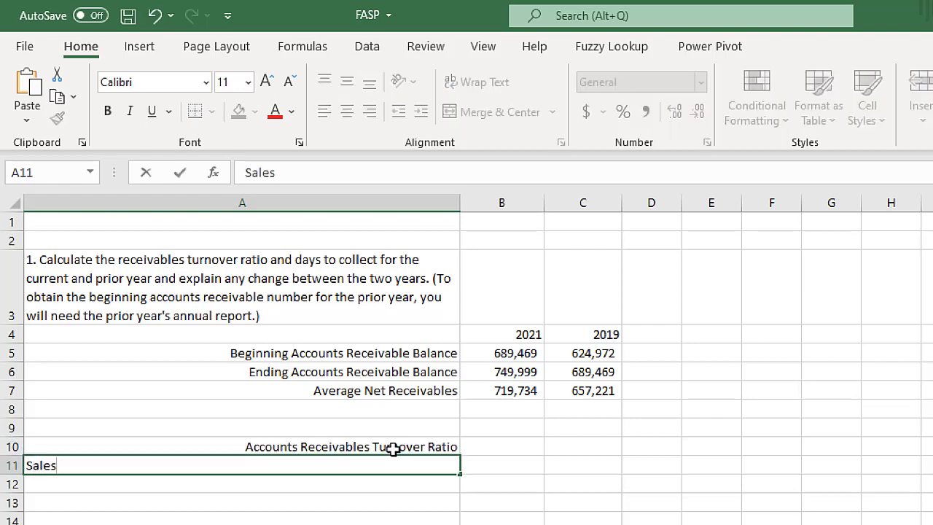
pyautogui.press('Return')
pyautogui.write('Average ')
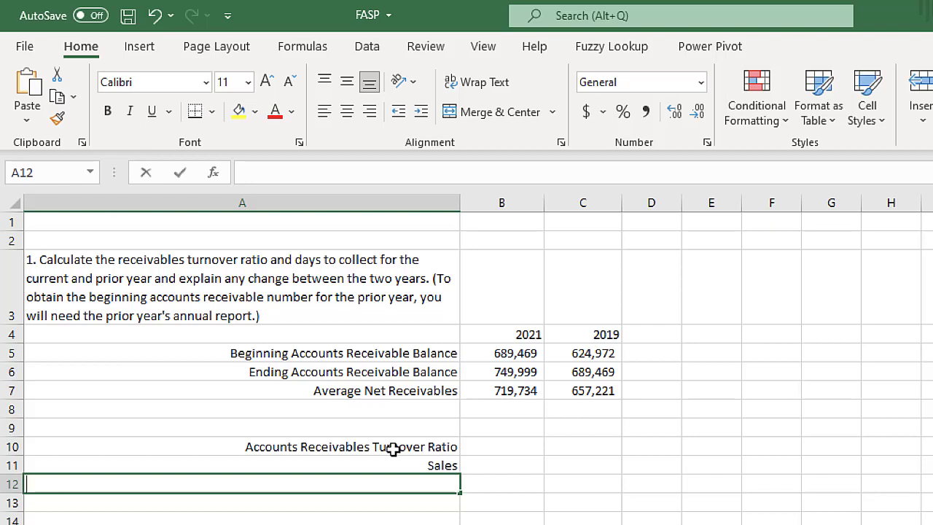
pyautogui.write('ne')
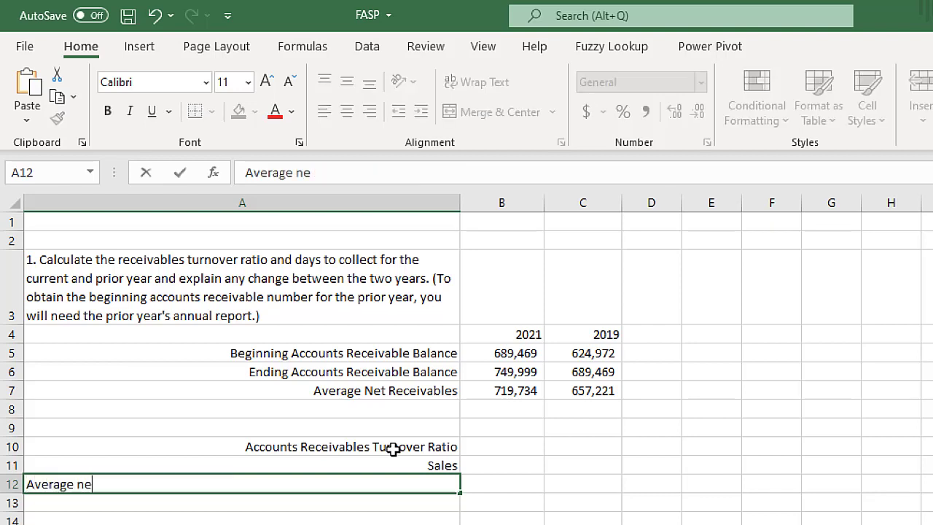
pyautogui.write('t')
pyautogui.press('BackSpace')
pyautogui.press('BackSpace')
pyautogui.press('BackSpace')
pyautogui.write('Net Receivalbes')
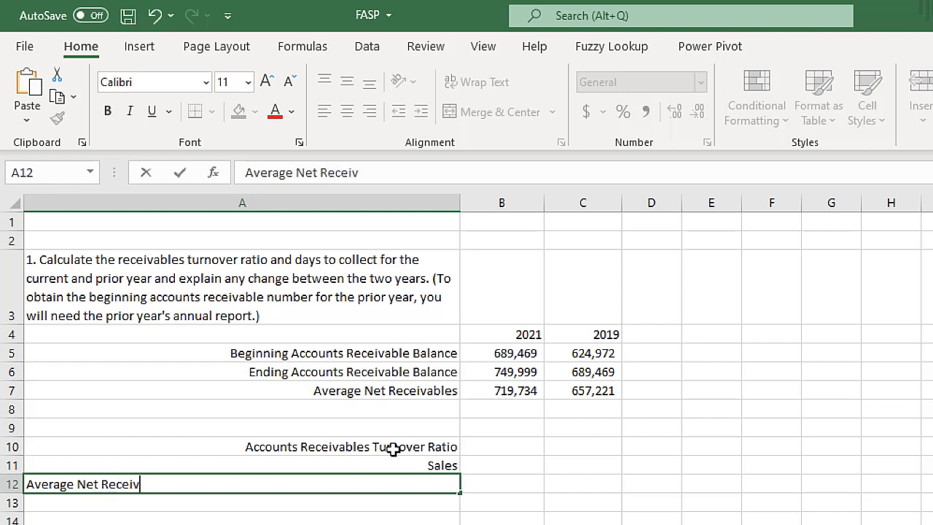
pyautogui.press('BackSpace')
pyautogui.press('BackSpace')
pyautogui.press('BackSpace')
pyautogui.press('BackSpace')
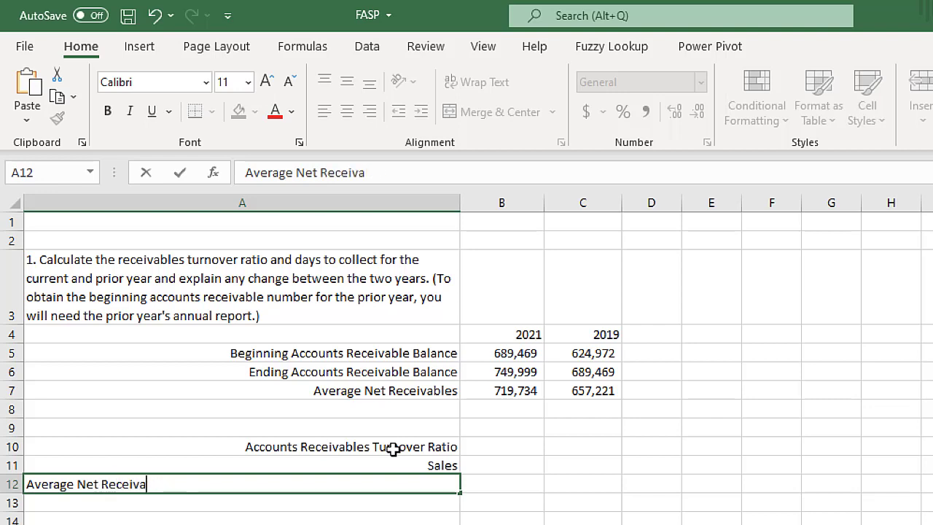
pyautogui.write('bles')
pyautogui.press('Return')
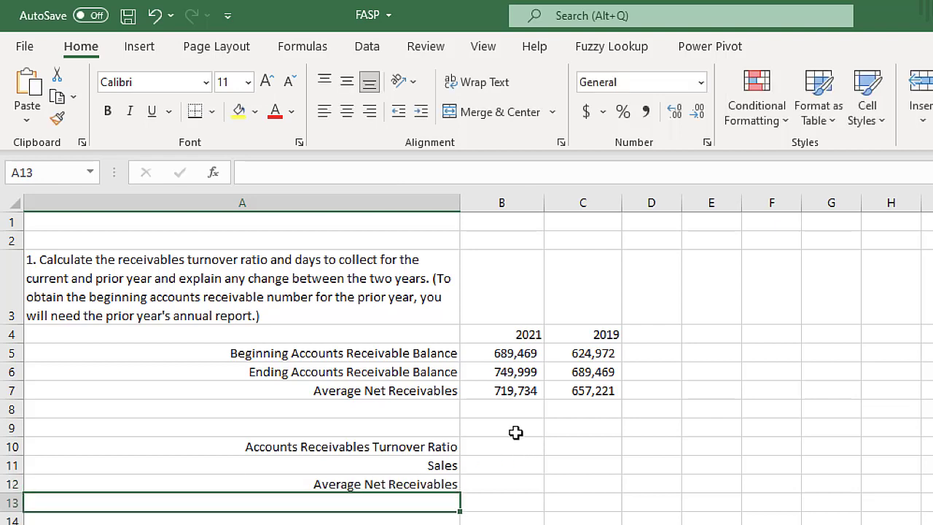
# Step: Enter the year headings 2021 in B9 and 2019 in C9 above the turnover ratio rows
pyautogui.click(514, 430)
pyautogui.write('2021')
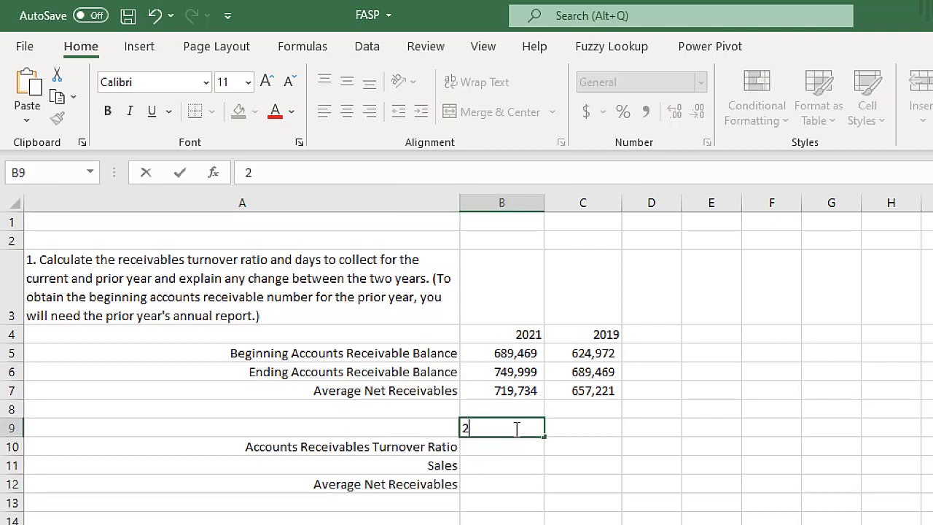
pyautogui.click(559, 429)
pyautogui.write('2019')
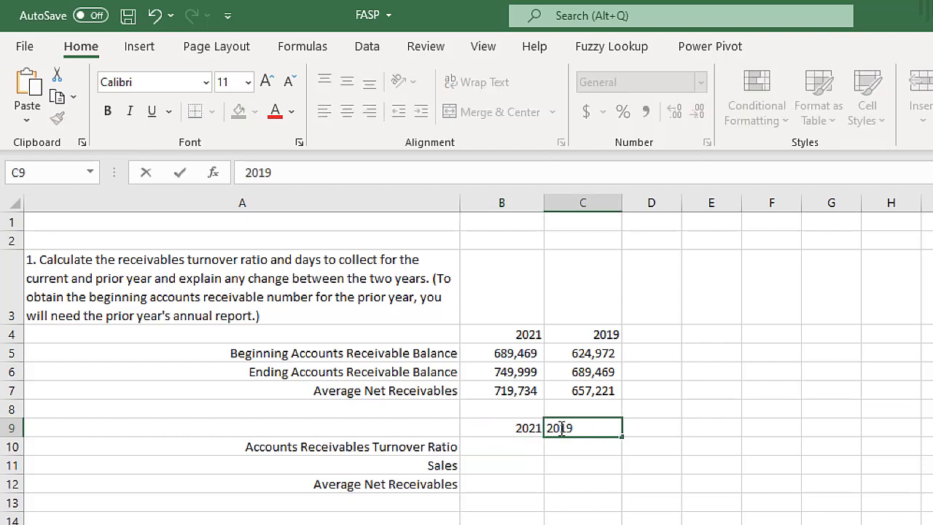
pyautogui.press('Return')
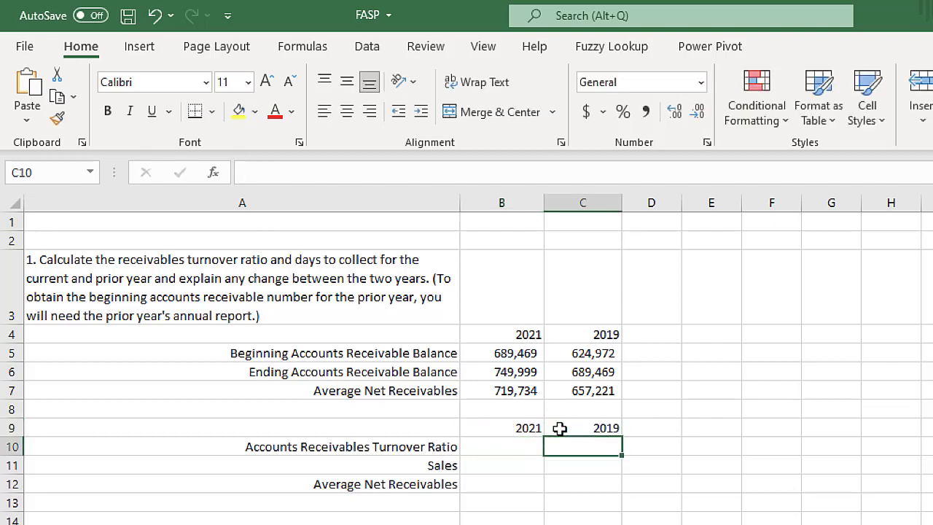
# Step: Fill the Sales row with =Revenues2021 in B11 and =Revenues2019 in C11
pyautogui.click(516, 448)
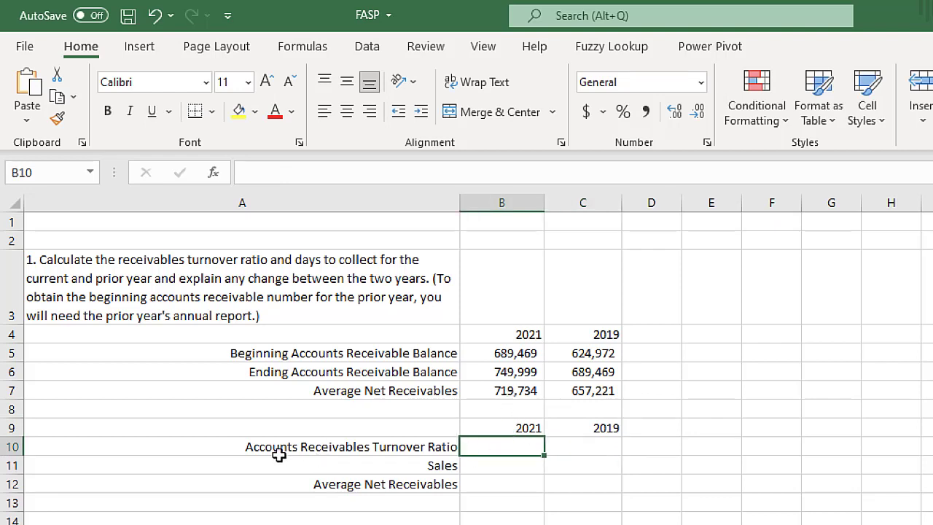
pyautogui.click(538, 468)
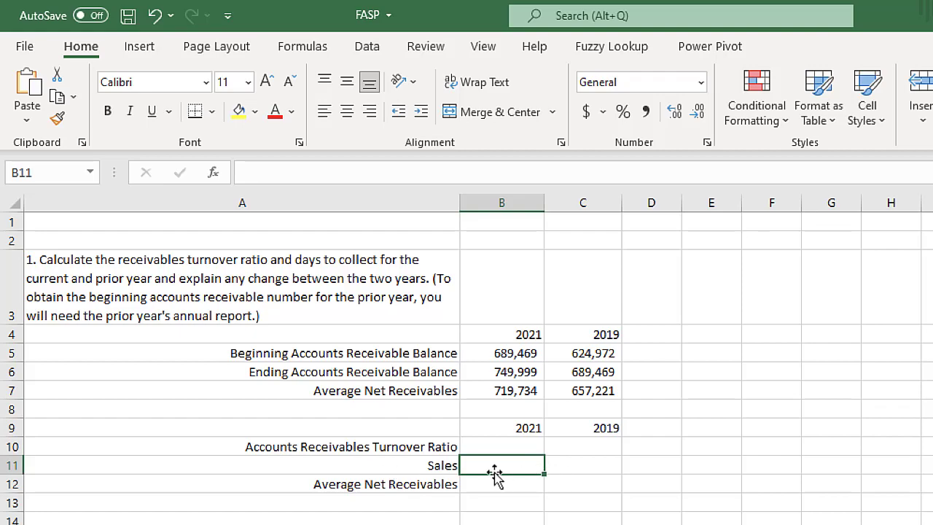
pyautogui.write('=sa')
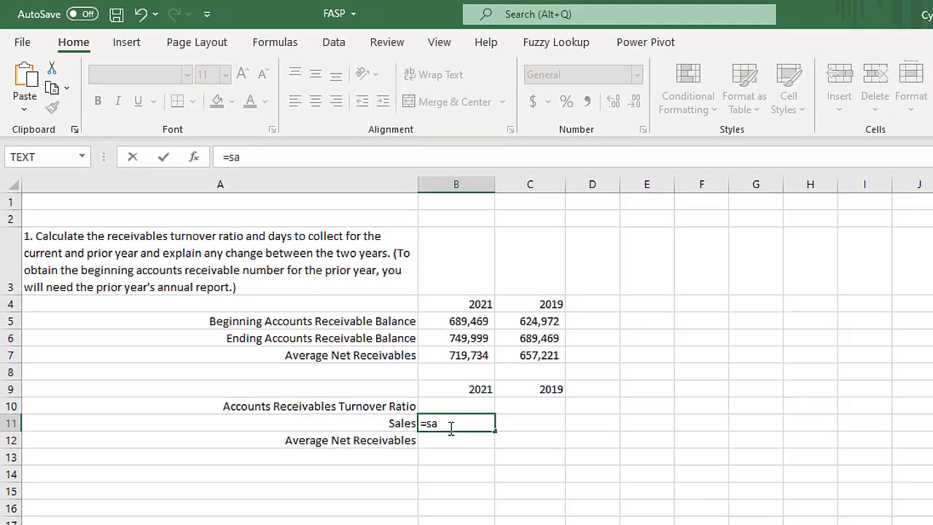
pyautogui.press('BackSpace')
pyautogui.press('BackSpace')
pyautogui.write('re')
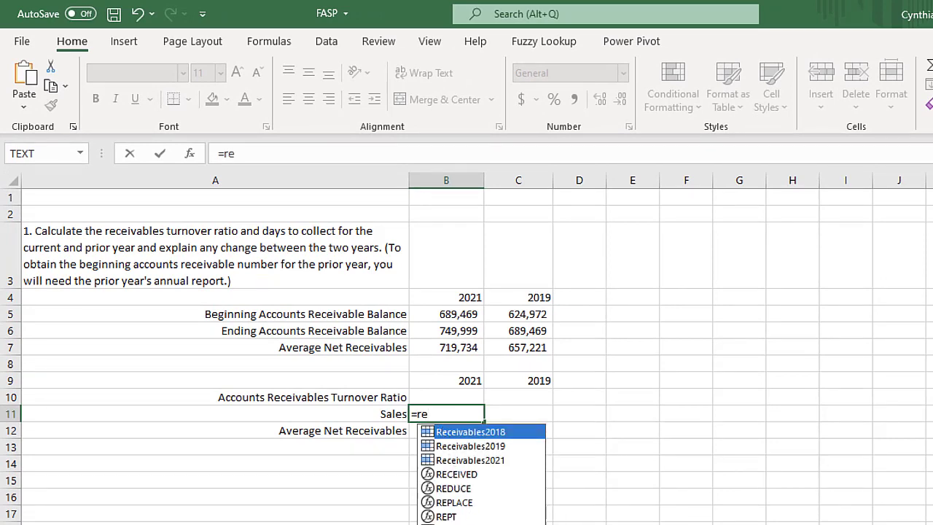
pyautogui.write('venues2021')
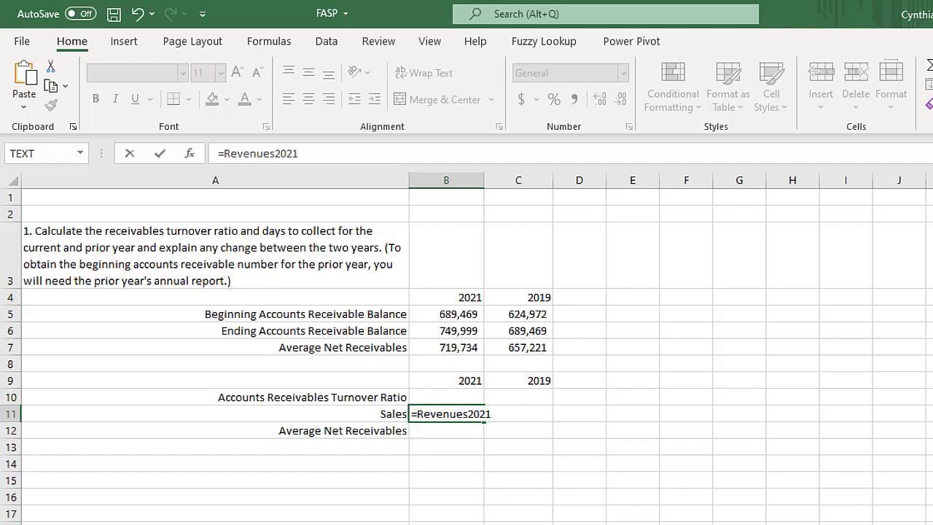
pyautogui.press('Return')
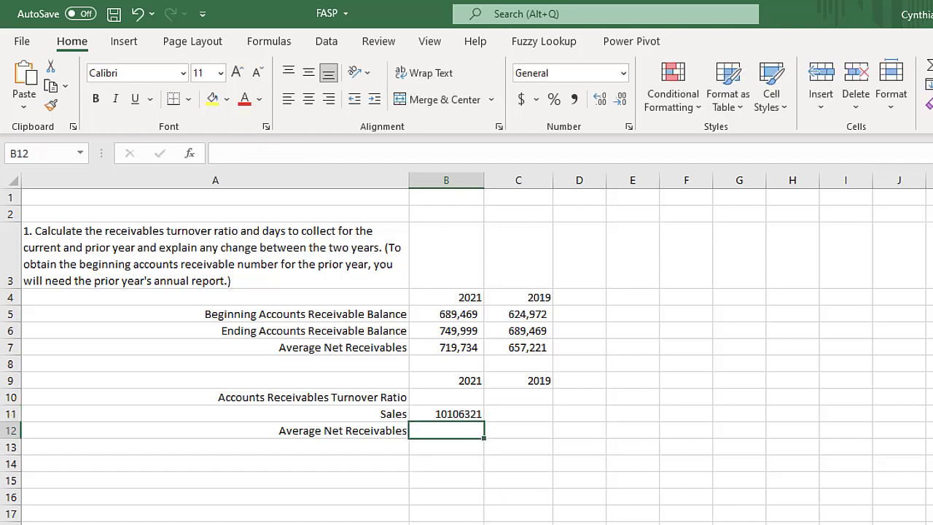
pyautogui.click(538, 416)
pyautogui.write('=re')
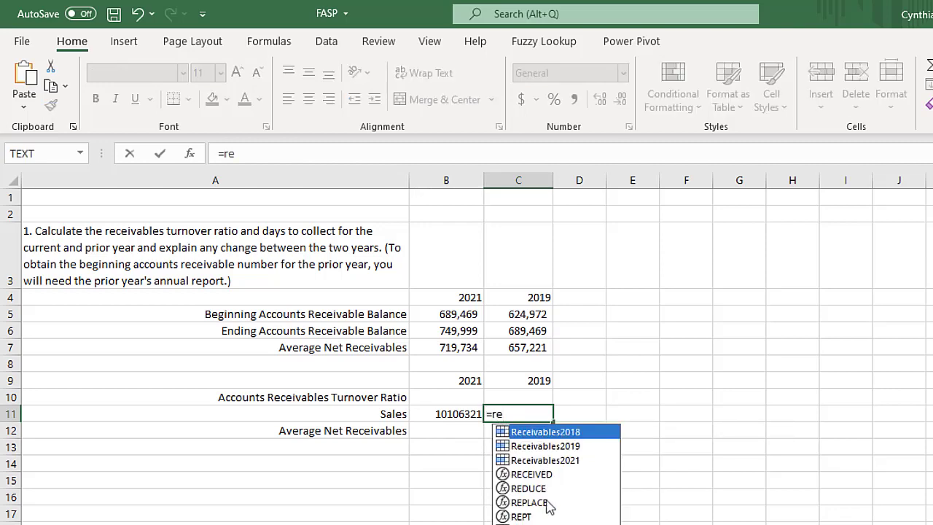
pyautogui.doubleClick(545, 524)
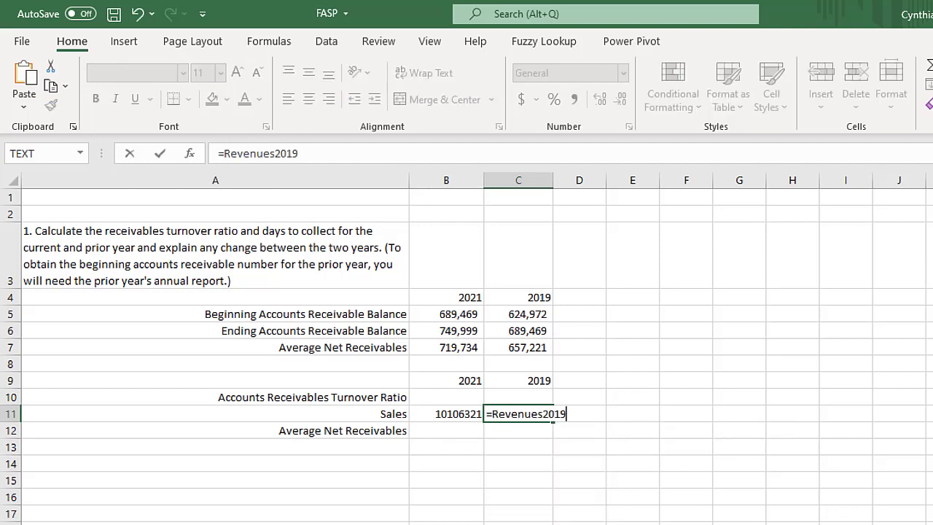
pyautogui.press('Return')
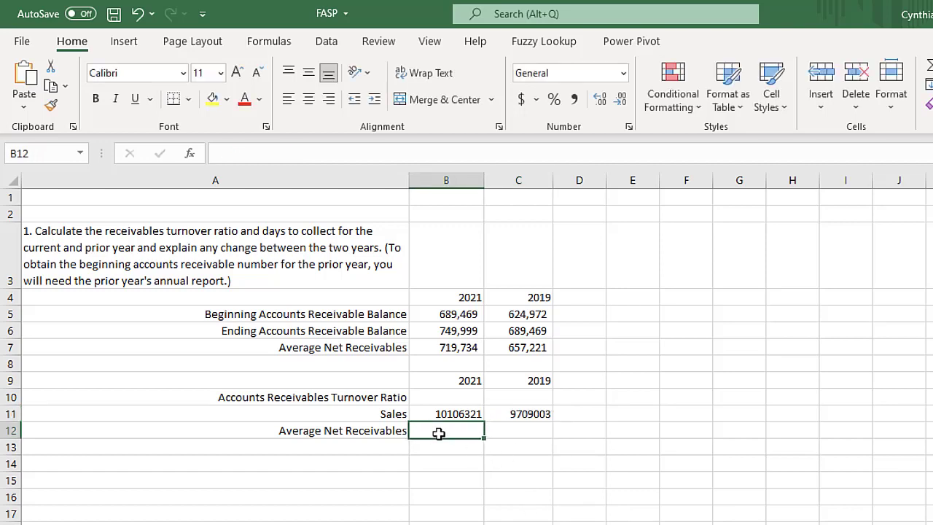
# Step: Link the 2021 Average Net Receivables in B12 to the average already calculated in B7
pyautogui.write('=')
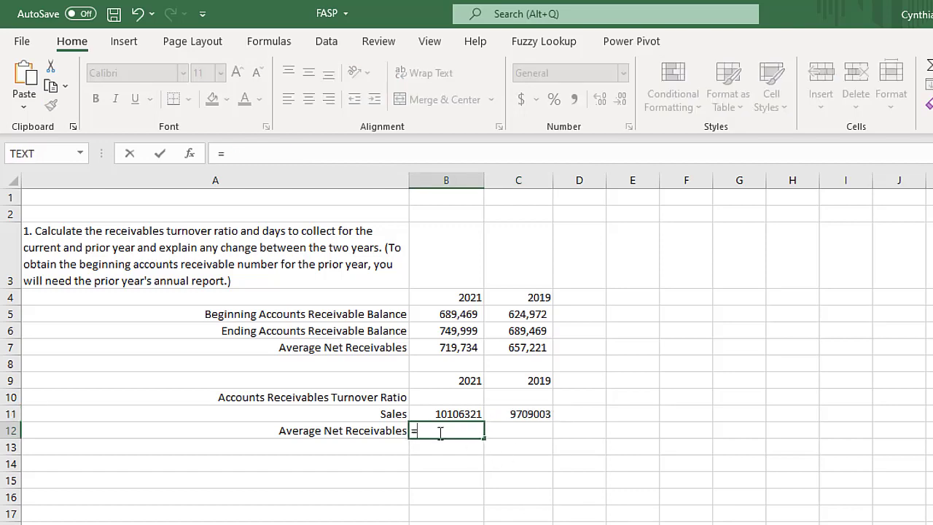
pyautogui.click(442, 349)
pyautogui.press('Return')
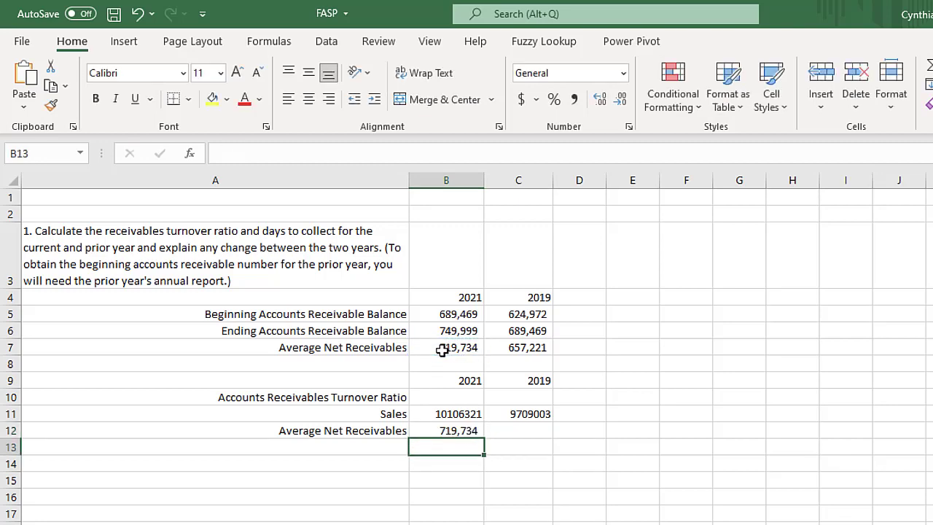
# Step: Link the 2019 Average Net Receivables in C12 to the average already calculated in C7
pyautogui.click(524, 435)
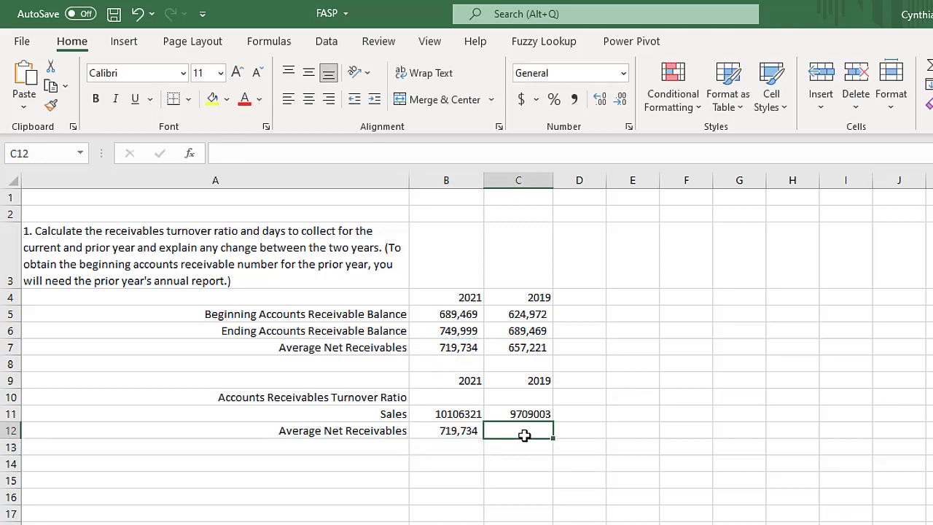
pyautogui.write('=')
pyautogui.click(538, 350)
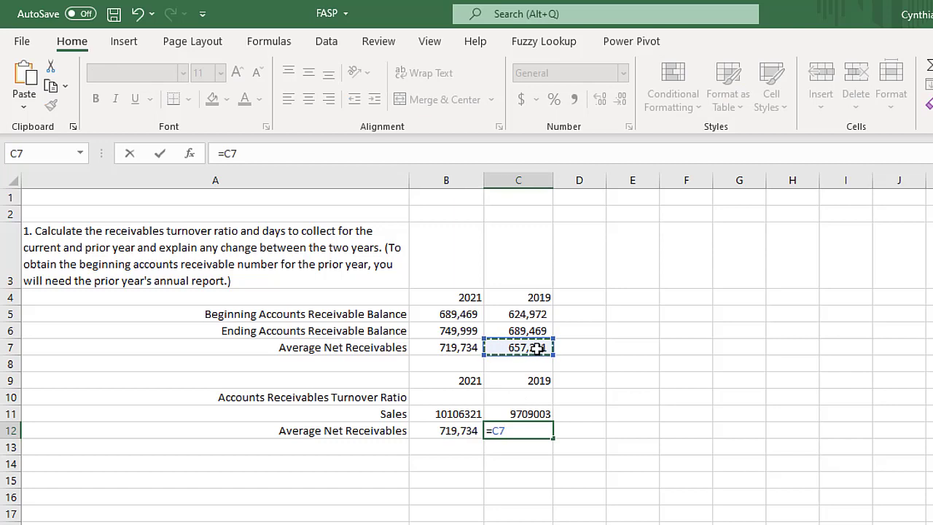
pyautogui.press('Return')
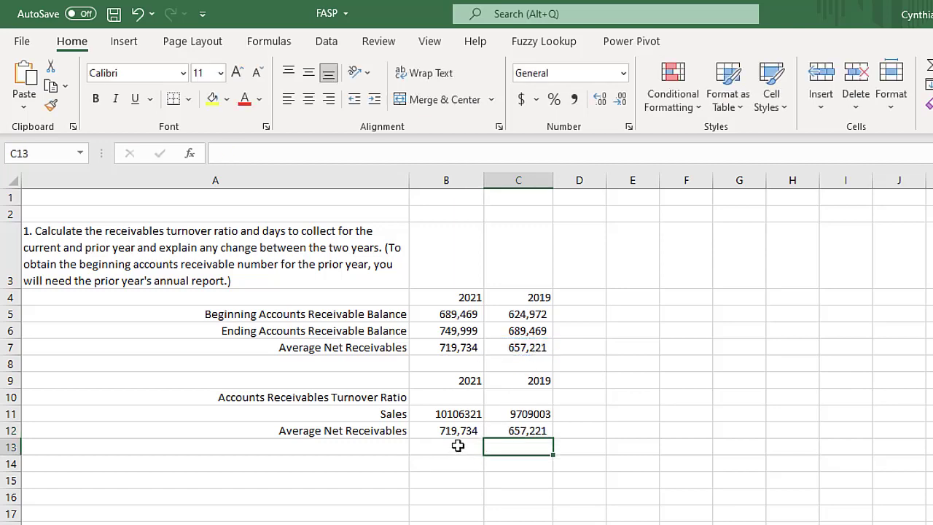
# Step: Apply a single underline to the Ending Accounts Receivable Balance figures in B6:C6
pyautogui.moveTo(437, 430); pyautogui.dragTo(515, 433)
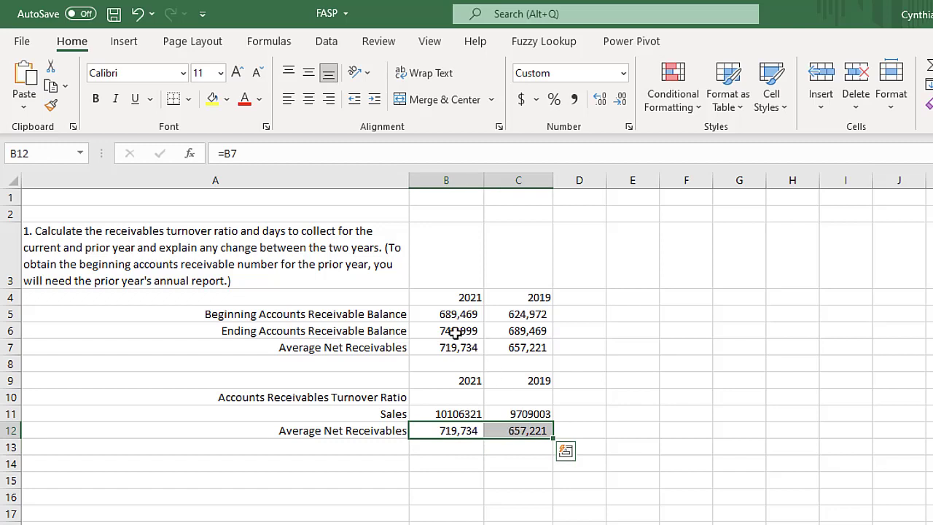
pyautogui.click(451, 332)
pyautogui.moveTo(451, 332); pyautogui.dragTo(518, 332)
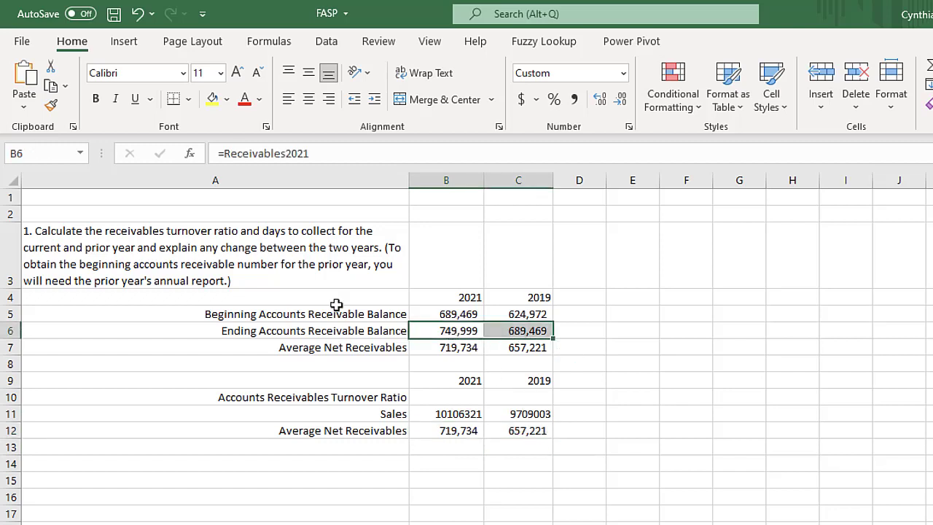
pyautogui.click(135, 100)
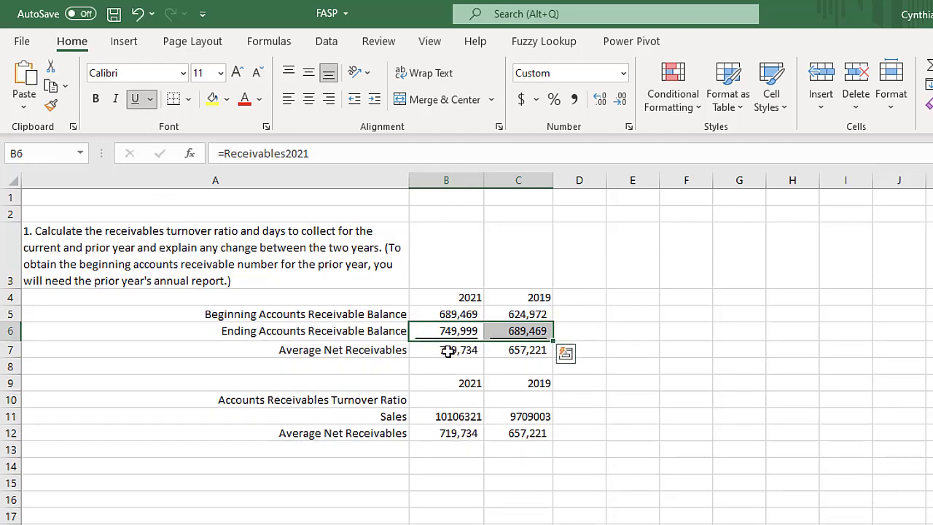
# Step: Apply a double underline to the Average Net Receivables figures in B7:C7
pyautogui.moveTo(454, 350); pyautogui.dragTo(515, 353)
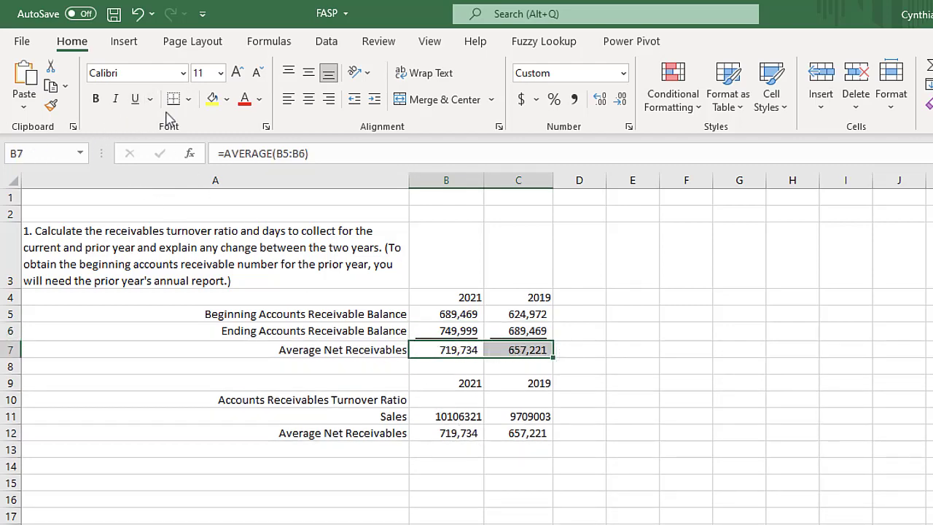
pyautogui.click(188, 100)
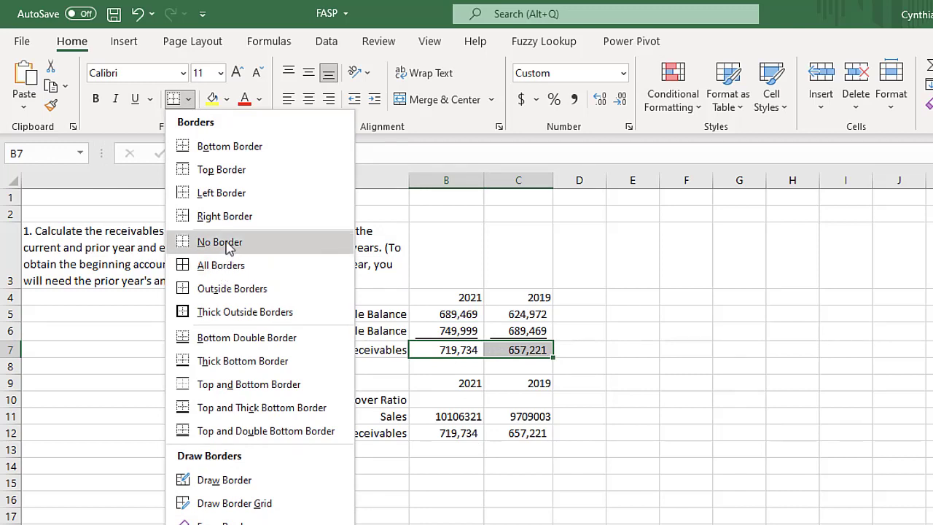
pyautogui.click(151, 100)
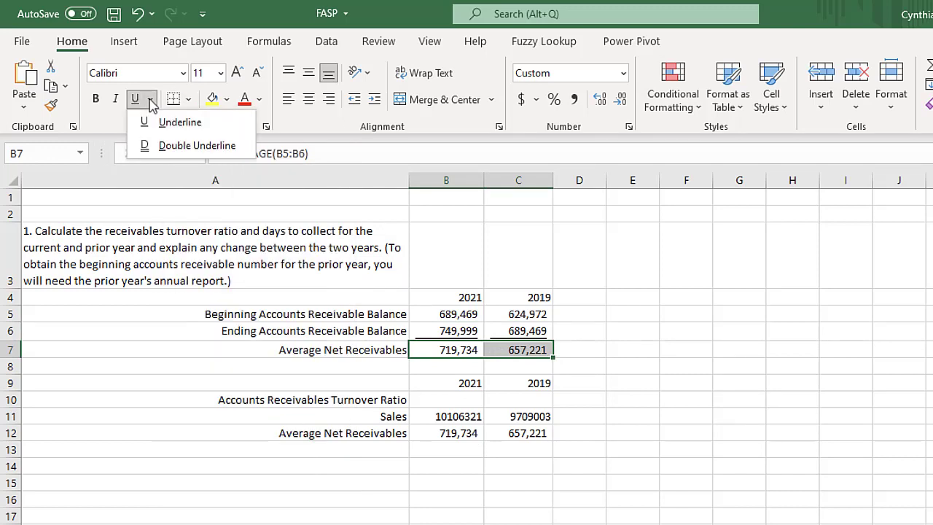
pyautogui.click(156, 145)
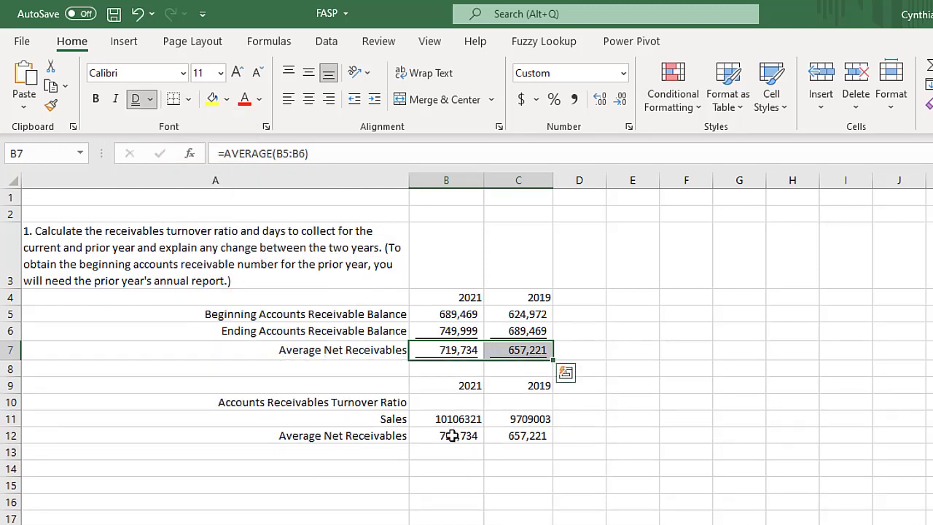
# Step: Apply a single underline to the Average Net Receivables figures in B12:C12 of the turnover ratio section
pyautogui.moveTo(451, 436); pyautogui.dragTo(511, 441)
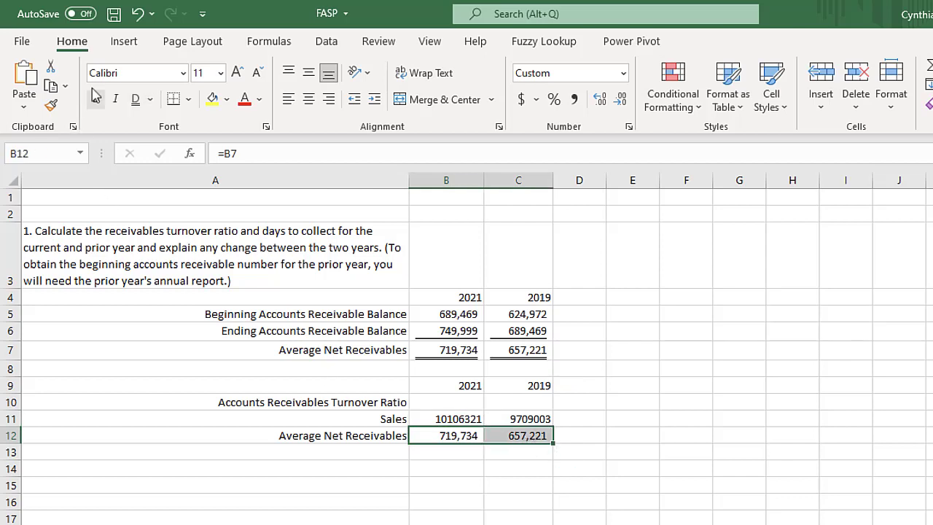
pyautogui.click(150, 100)
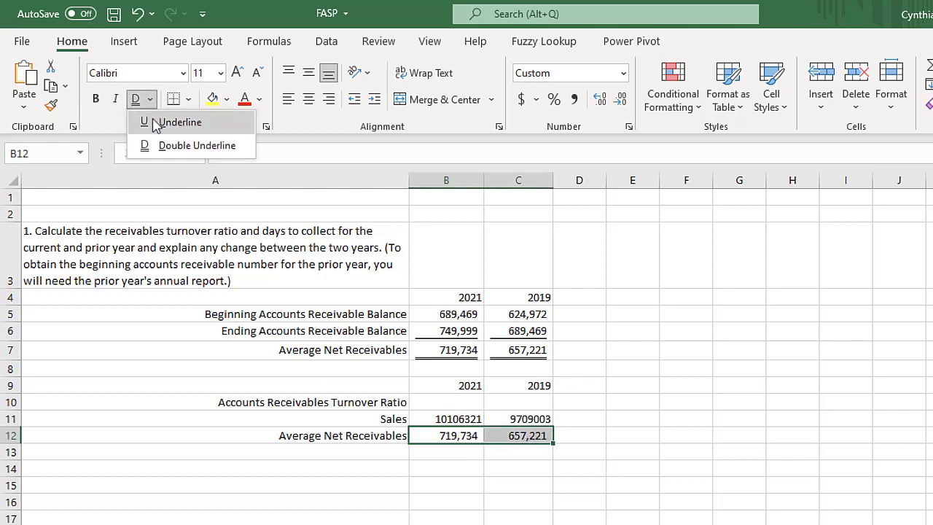
pyautogui.click(154, 119)
pyautogui.click(461, 476)
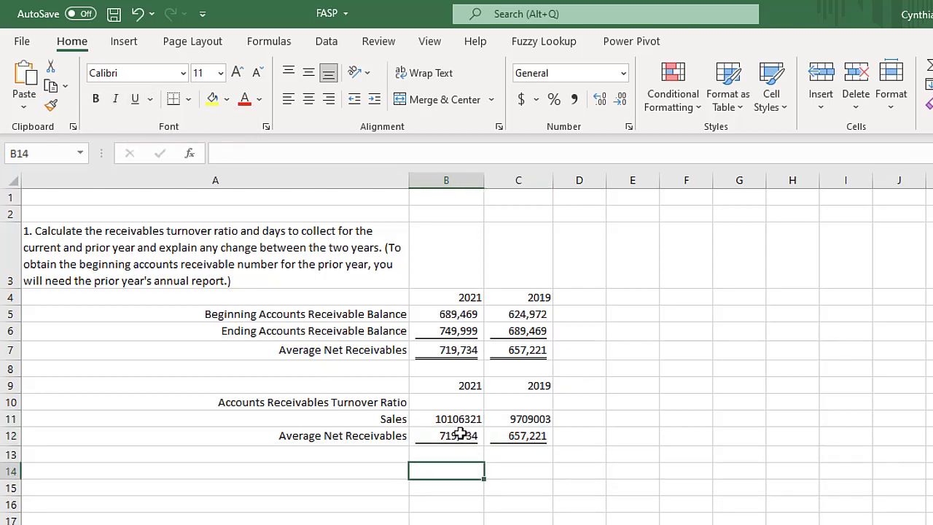
# Step: Calculate the 2021 receivables turnover ratio in B13 with =B11/B12
pyautogui.click(461, 453)
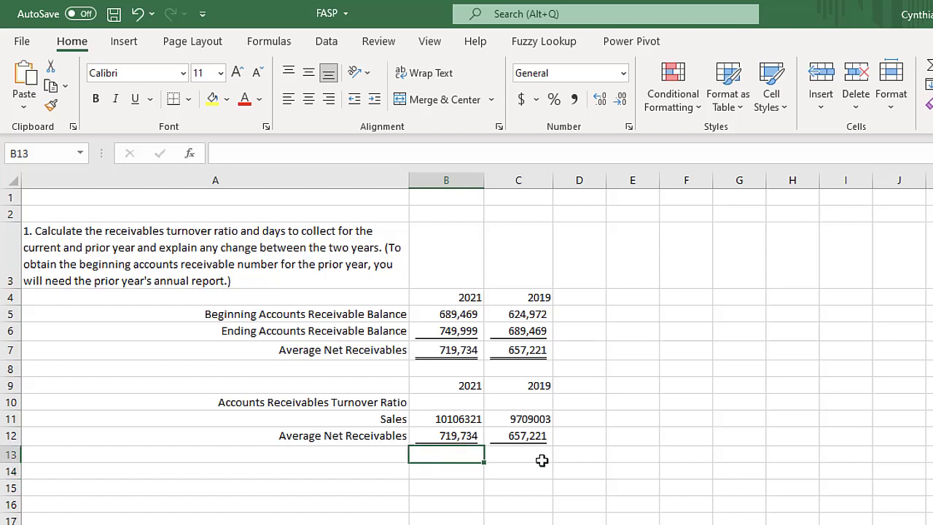
pyautogui.write('=')
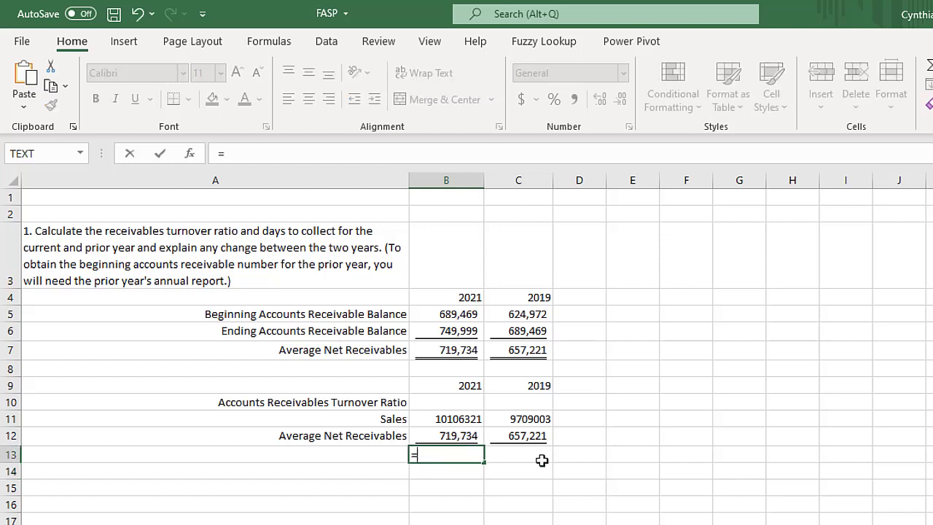
pyautogui.press('Up')
pyautogui.press('Up')
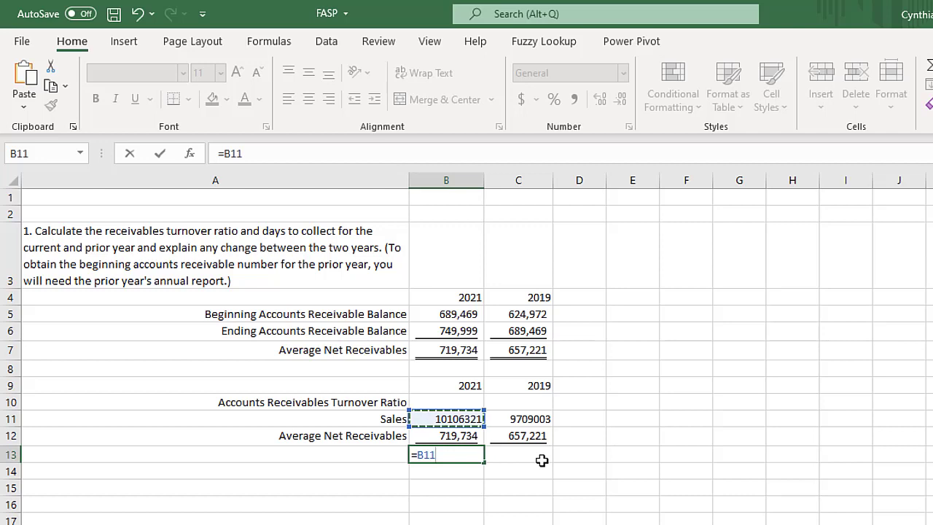
pyautogui.write('/')
pyautogui.press('Up')
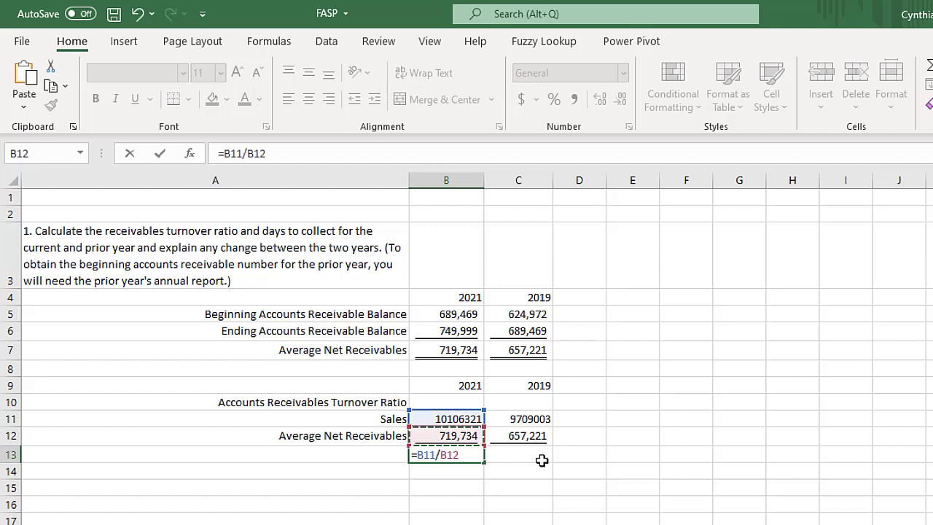
pyautogui.press('Return')
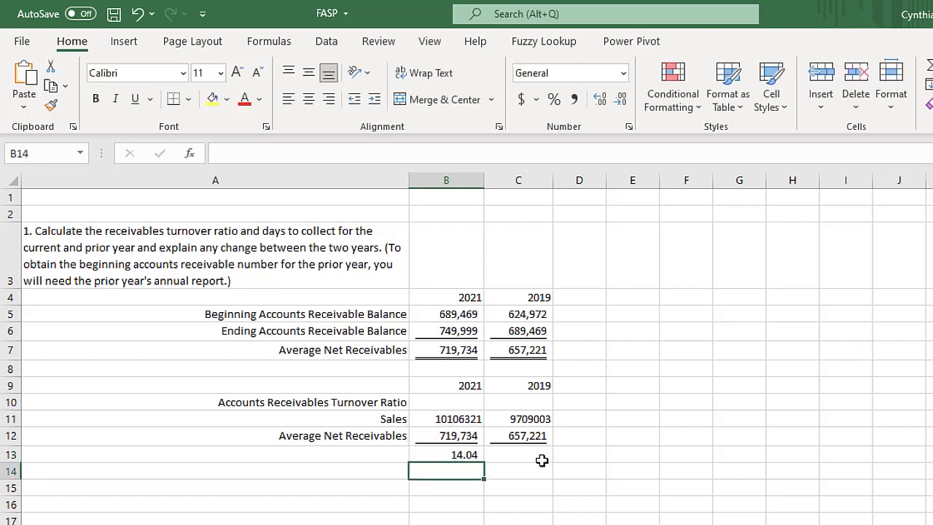
# Step: Copy the turnover ratio formula from B13 across to C13 for 2019
pyautogui.click(451, 454)
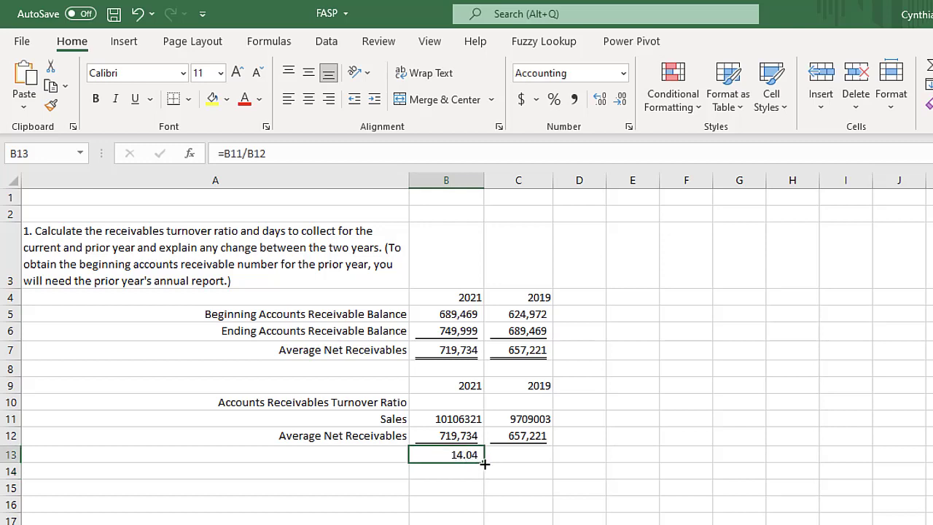
pyautogui.moveTo(485, 464); pyautogui.dragTo(546, 474)
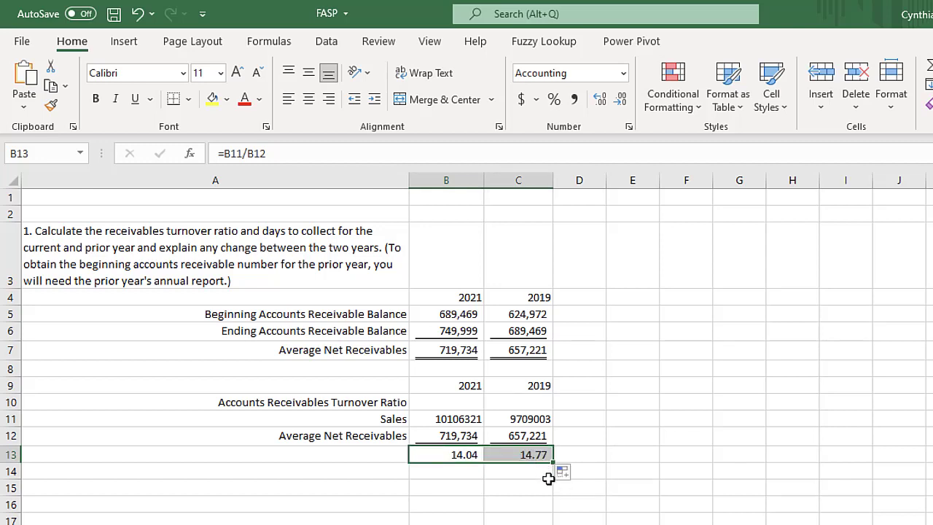
pyautogui.click(537, 484)
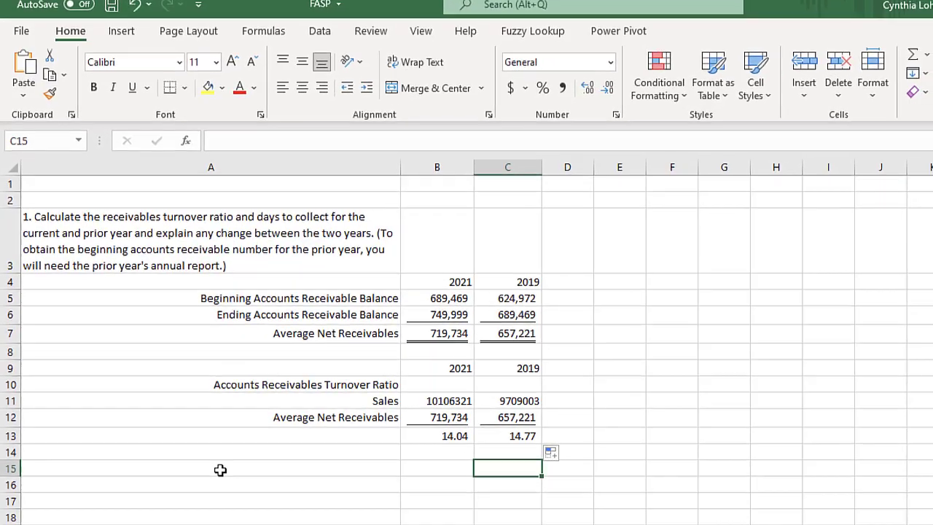
# Step: Add the row labels Days to Collect in A15 and 365 in A16
pyautogui.click(224, 488)
pyautogui.write('Day')
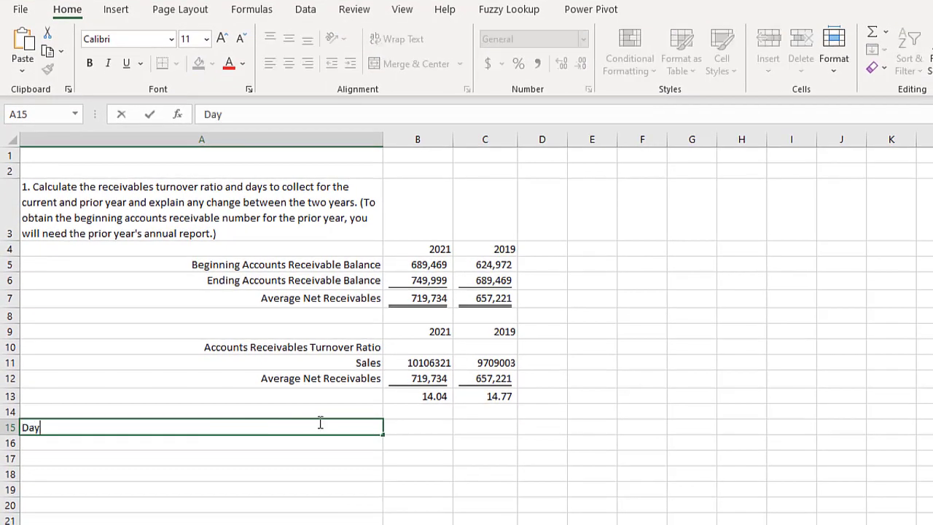
pyautogui.write('s to Collect')
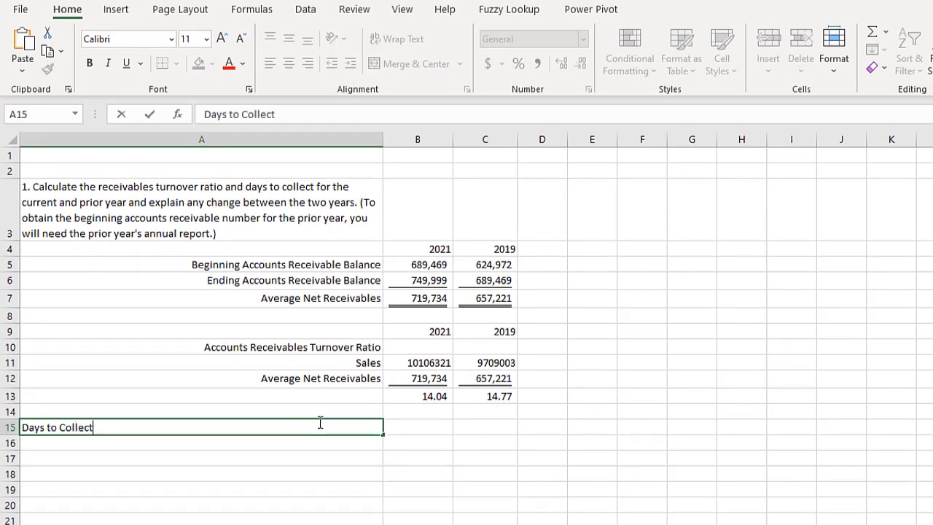
pyautogui.press('Return')
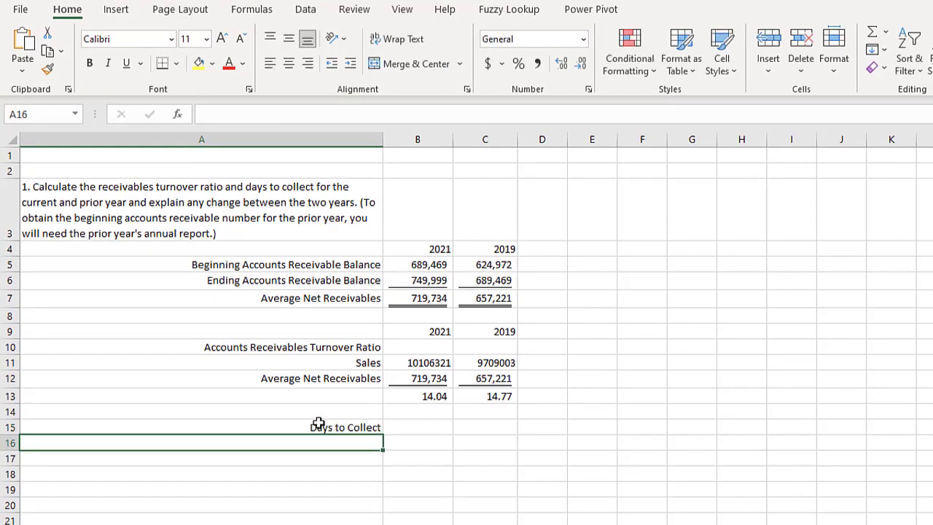
pyautogui.write('365')
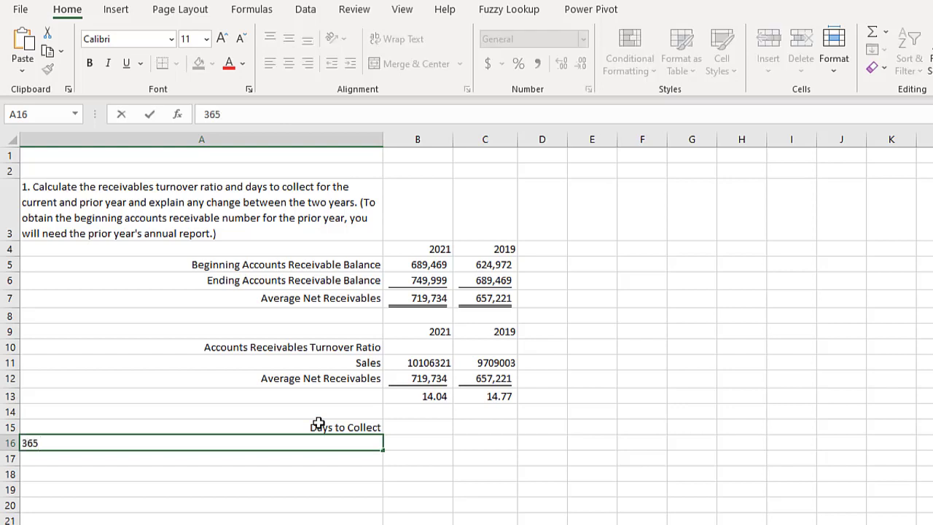
pyautogui.press('Return')
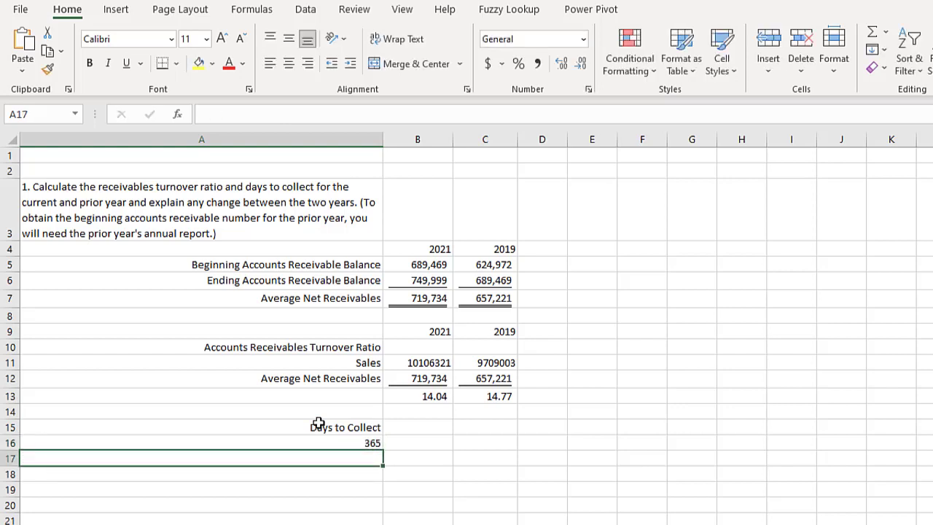
# Step: Add the row label Turnover Ratio in A17 and align it to the right of the cell
pyautogui.write('Turnover ')
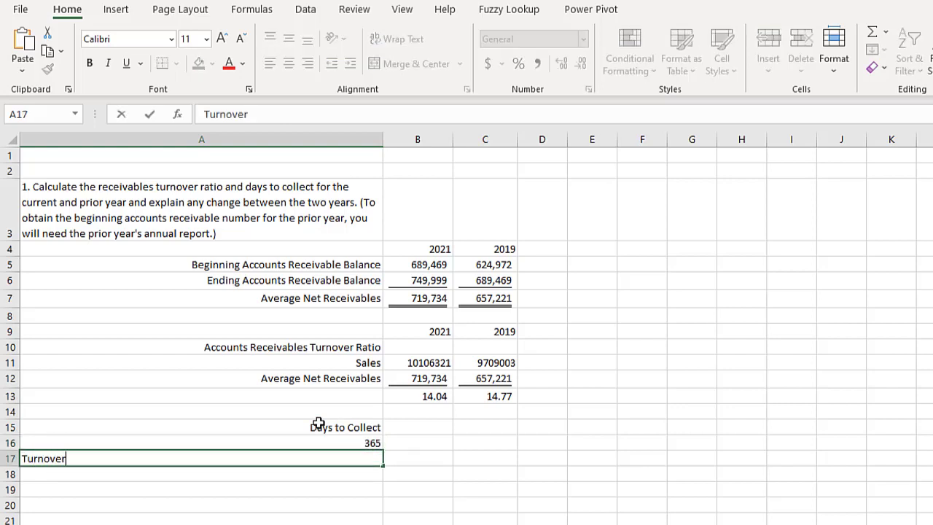
pyautogui.write('Ratio')
pyautogui.press('Return')
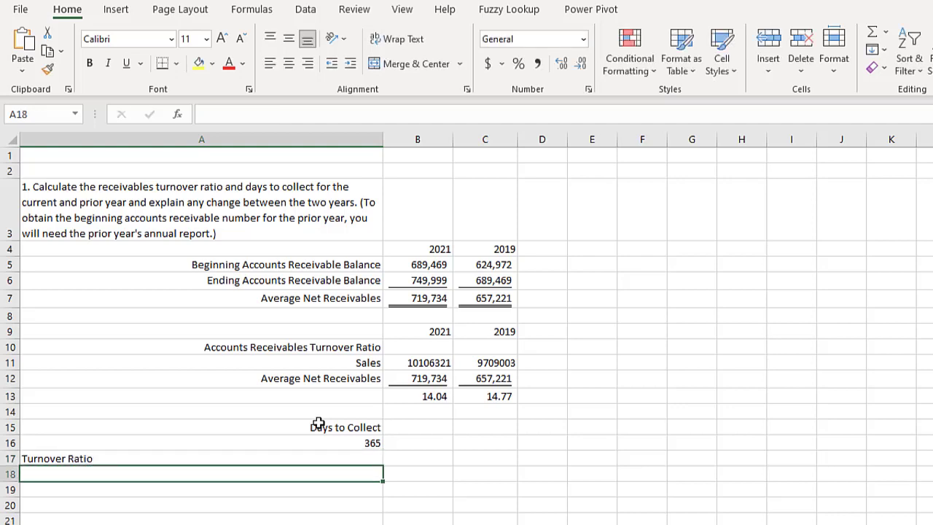
pyautogui.click(277, 458)
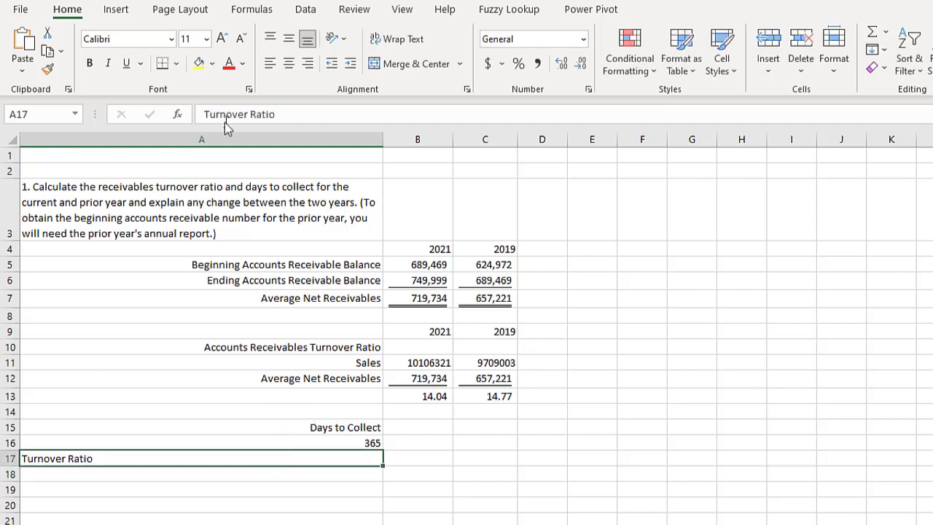
pyautogui.click(308, 64)
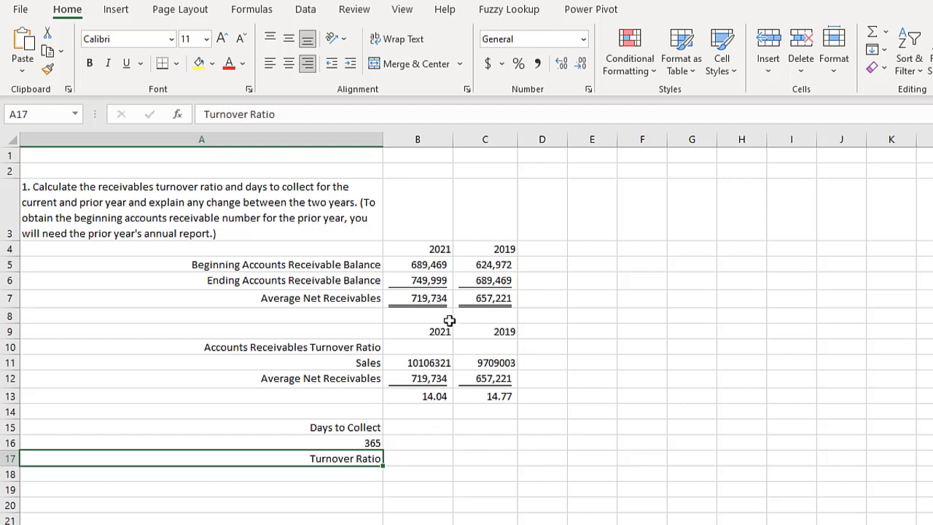
# Step: Clear the repeated year headings in B9:C9 above the turnover ratio section
pyautogui.click(422, 444)
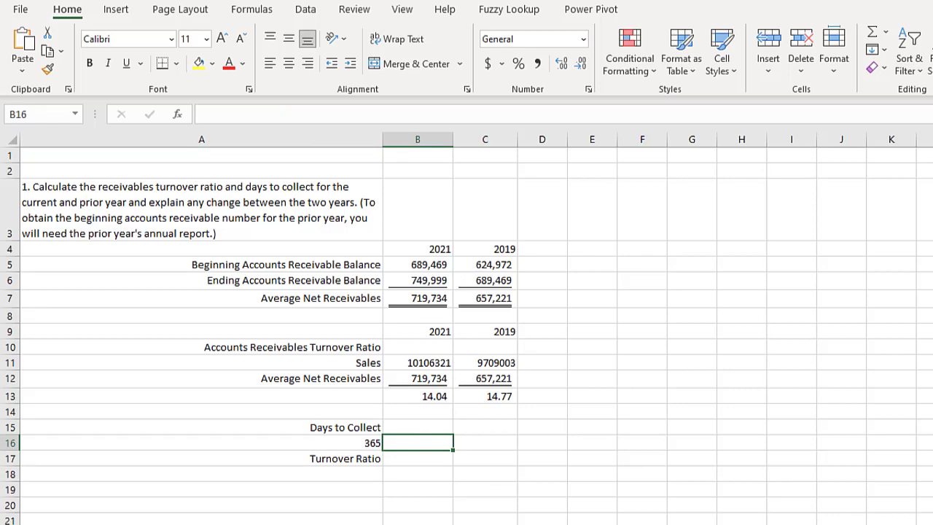
pyautogui.moveTo(427, 330); pyautogui.dragTo(503, 337)
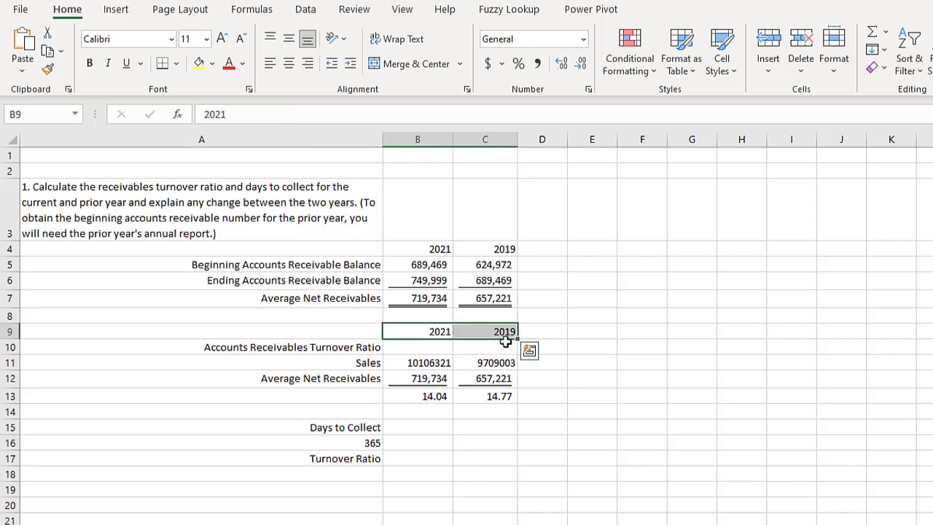
pyautogui.click(884, 68)
pyautogui.click(890, 90)
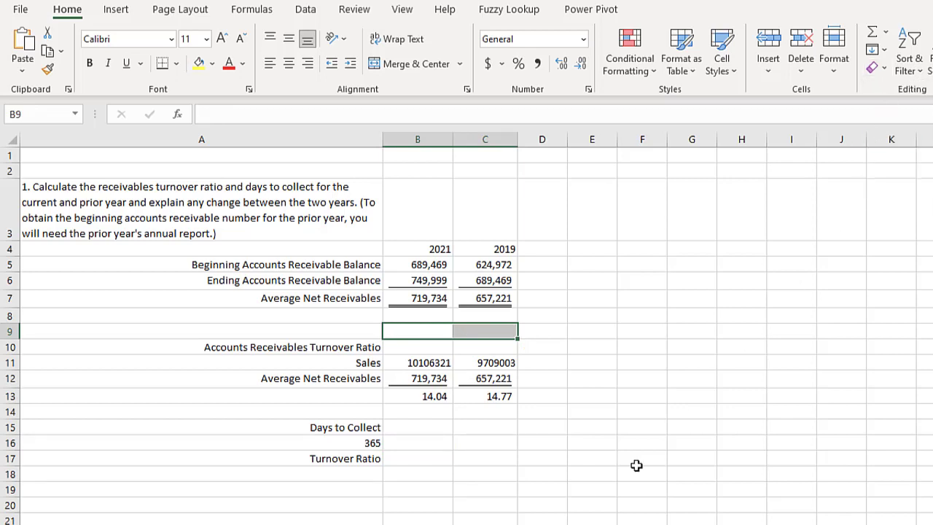
# Step: Enter 365 in B16 as the 2021 number of days for Days to Collect
pyautogui.click(433, 444)
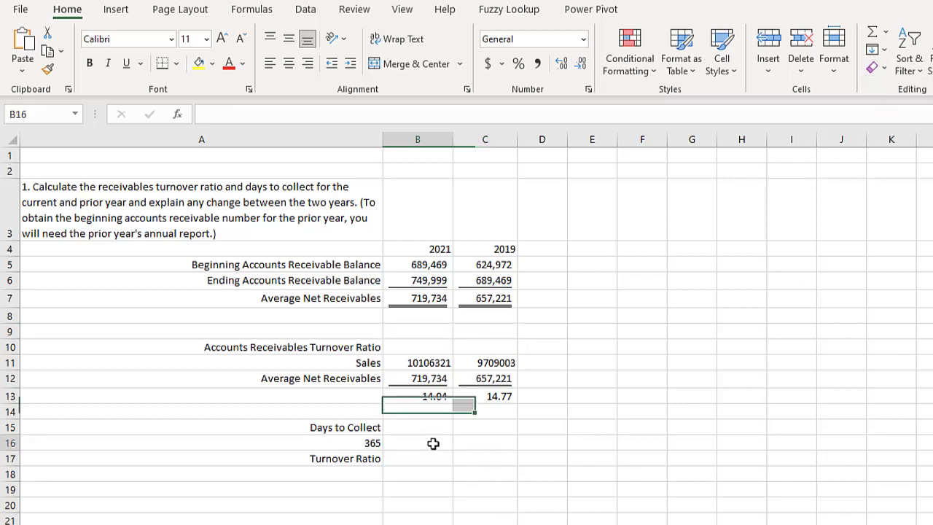
pyautogui.write('365')
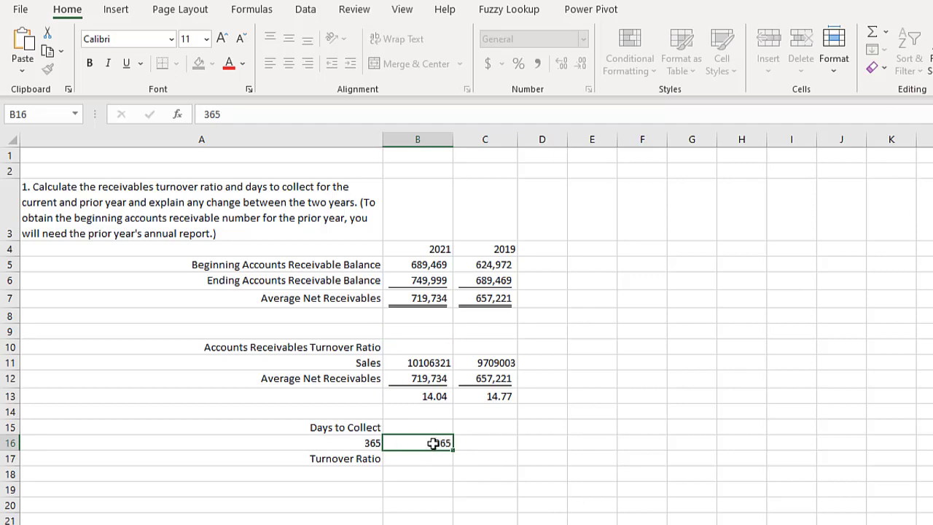
# Step: Enter 365 in C16 as the 2019 number of days for Days to Collect
pyautogui.press('Tab')
pyautogui.write('365')
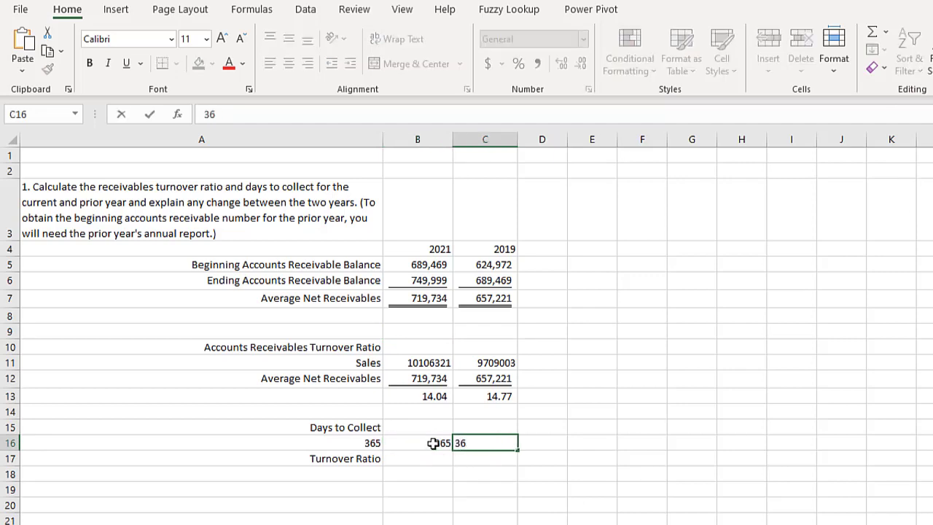
pyautogui.press('Return')
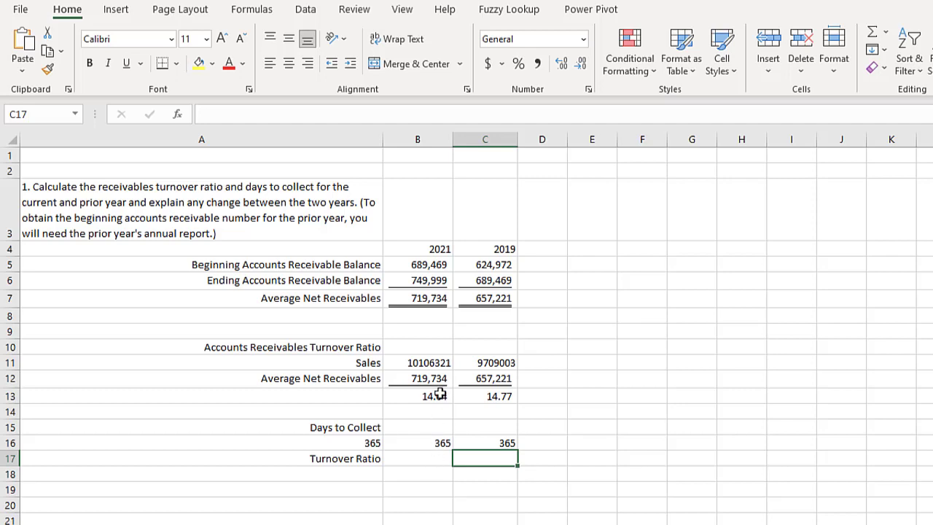
# Step: Link the Turnover Ratio cells B17 and C17 to the computed ratios in B13 and C13
pyautogui.click(437, 458)
pyautogui.write('=')
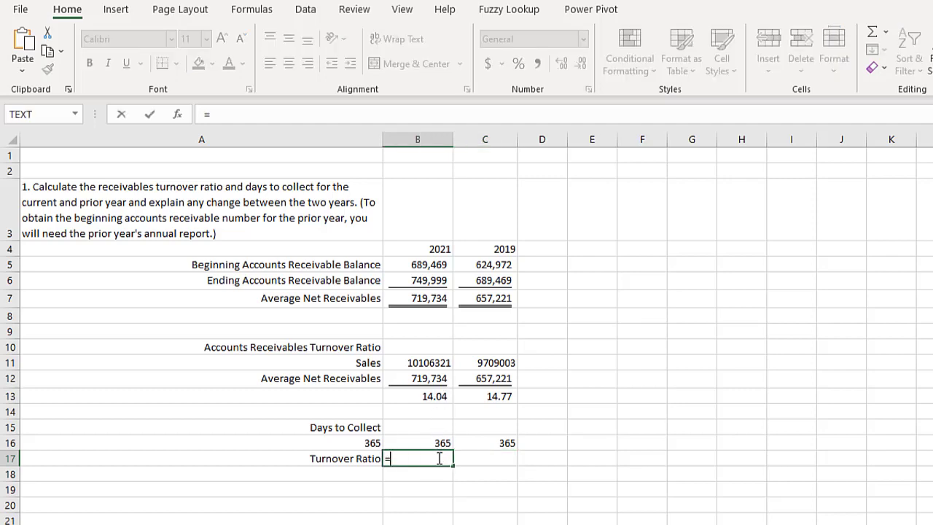
pyautogui.click(433, 397)
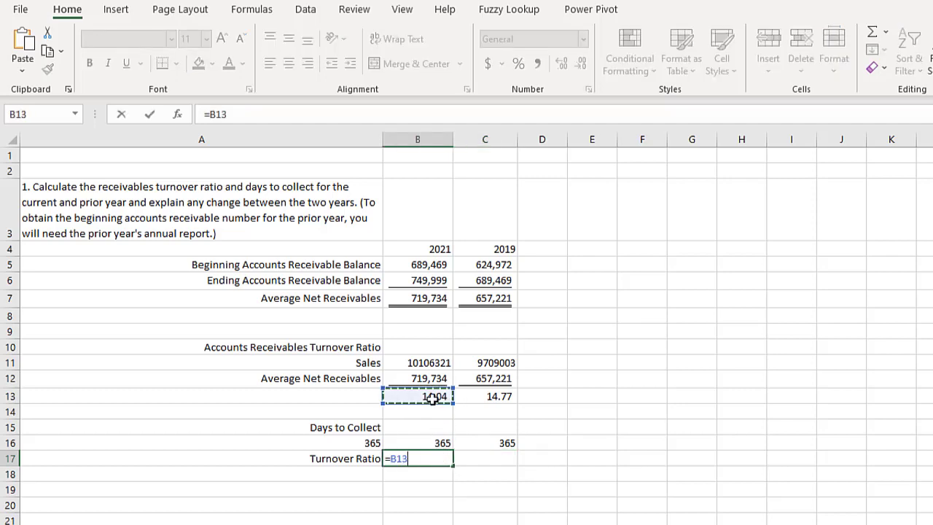
pyautogui.press('Return')
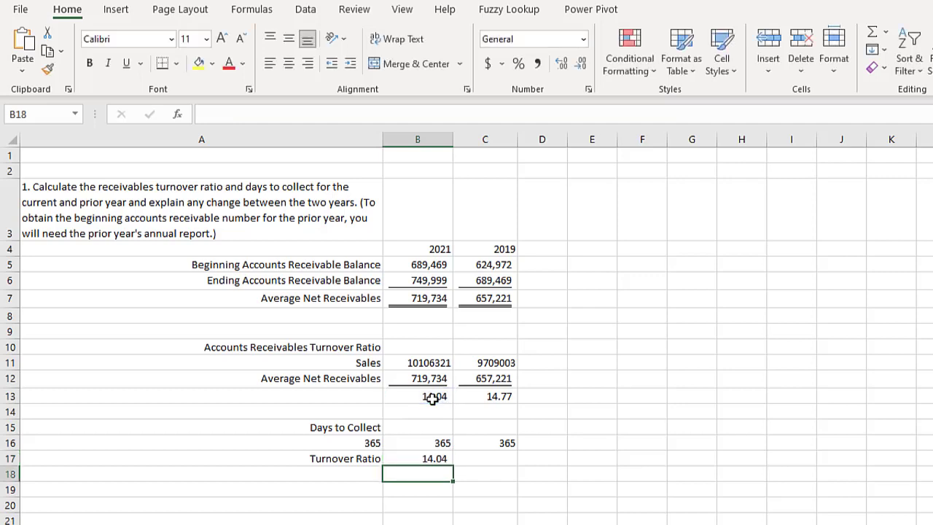
pyautogui.click(492, 462)
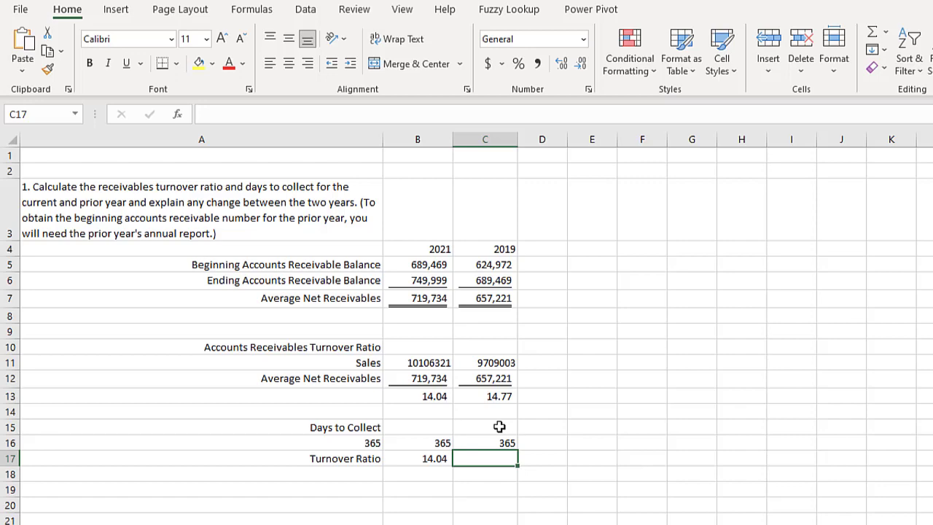
pyautogui.write('=')
pyautogui.scroll(-1, 498, 408)
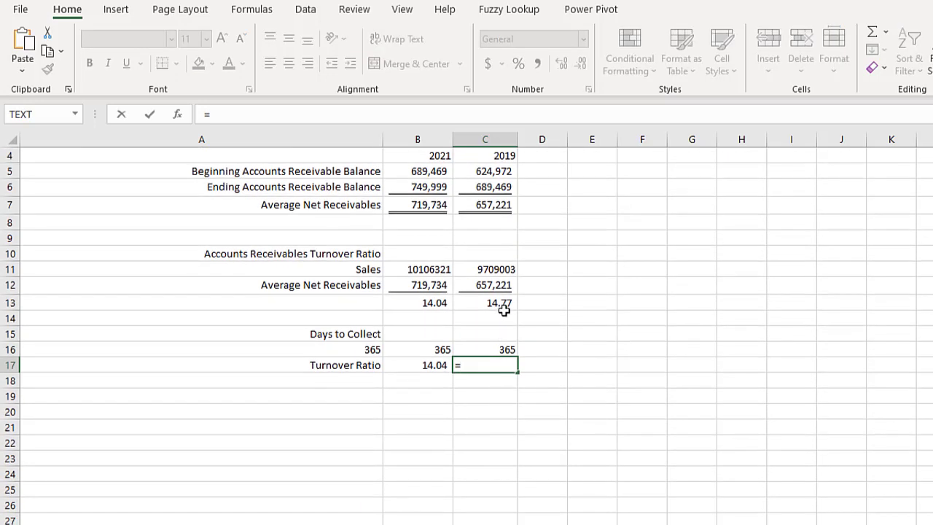
pyautogui.click(504, 309)
pyautogui.press('Return')
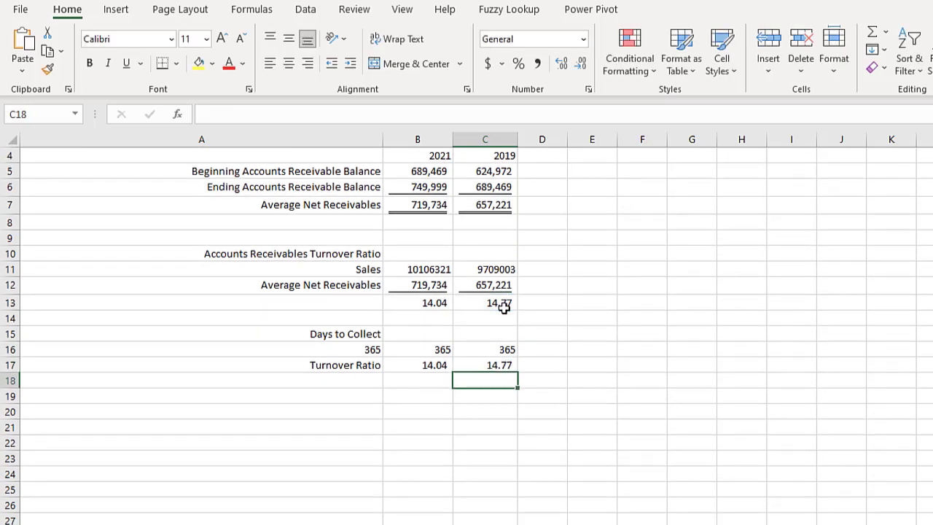
# Step: Compute the 2021 days to collect in B18 with =B16/B17 and fill the formula across to C18 for 2019
pyautogui.click(409, 383)
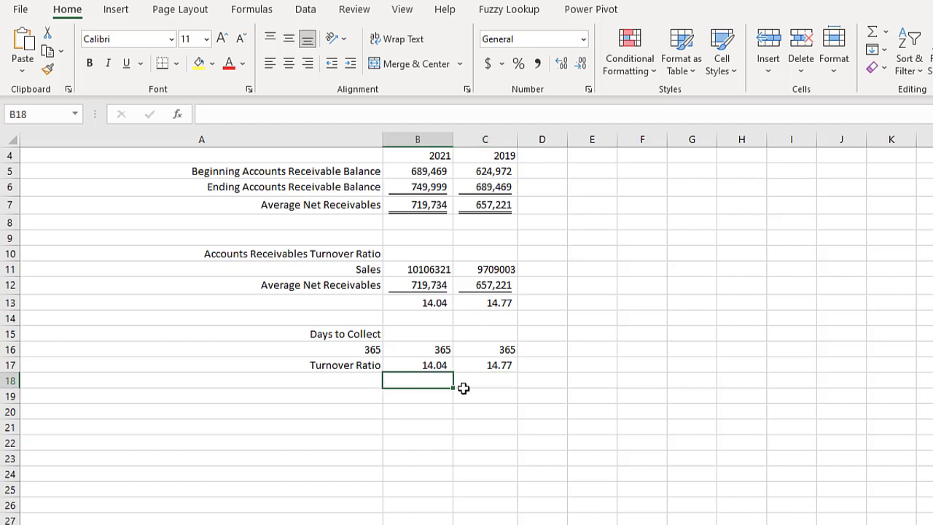
pyautogui.write('=')
pyautogui.press('Up')
pyautogui.press('Up')
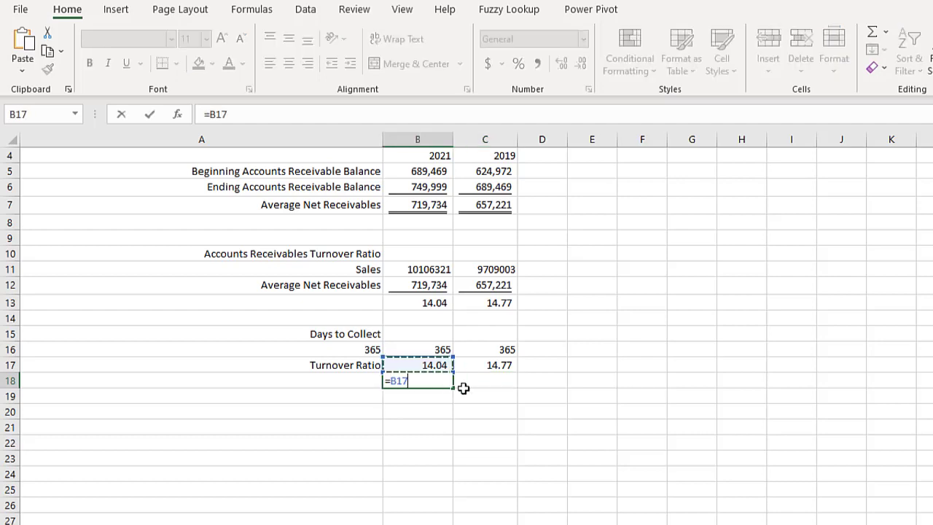
pyautogui.write('/')
pyautogui.press('Up')
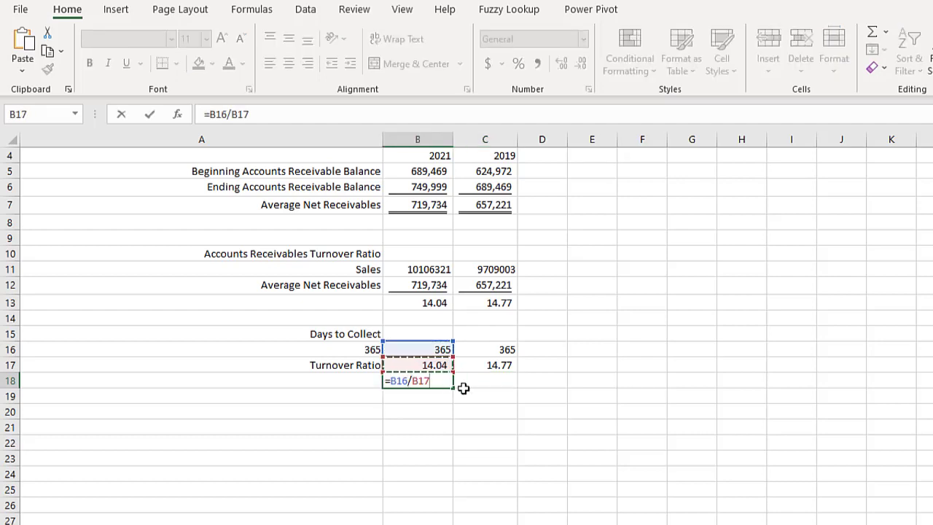
pyautogui.press('Return')
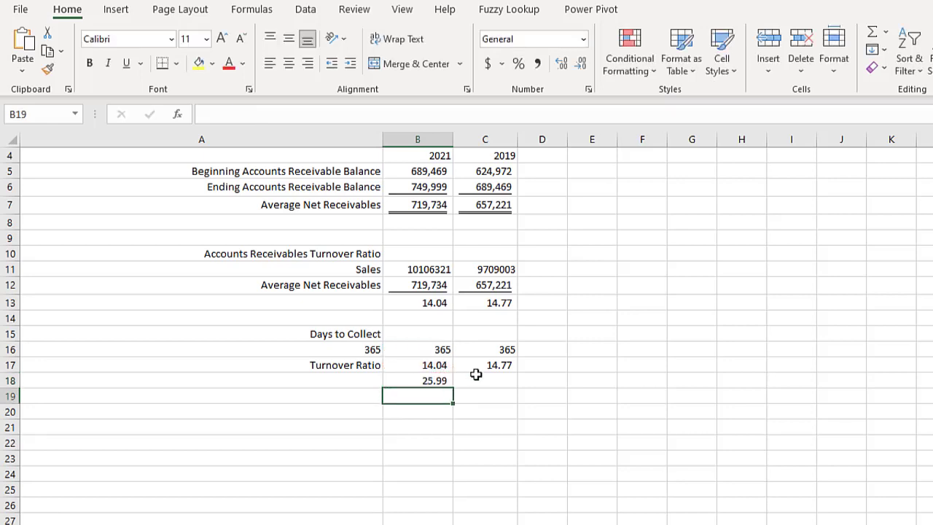
pyautogui.click(439, 384)
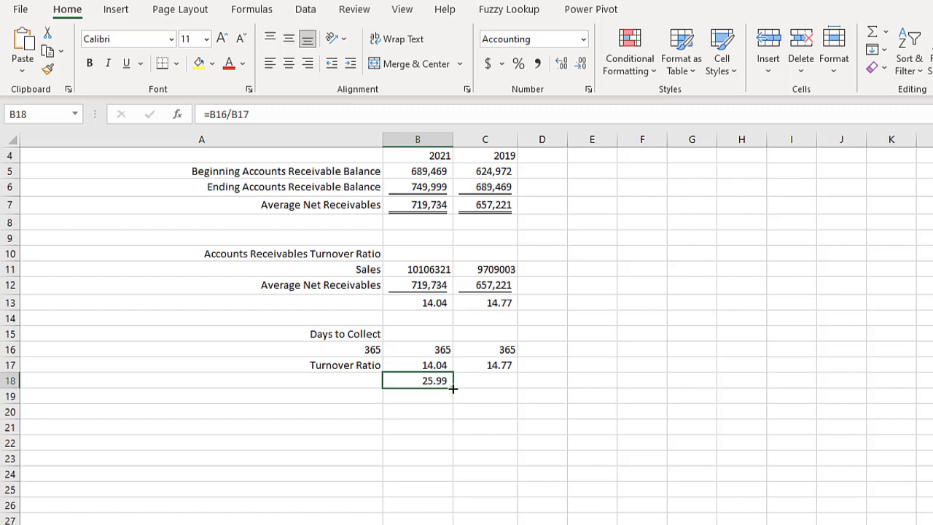
pyautogui.moveTo(453, 389); pyautogui.dragTo(514, 385)
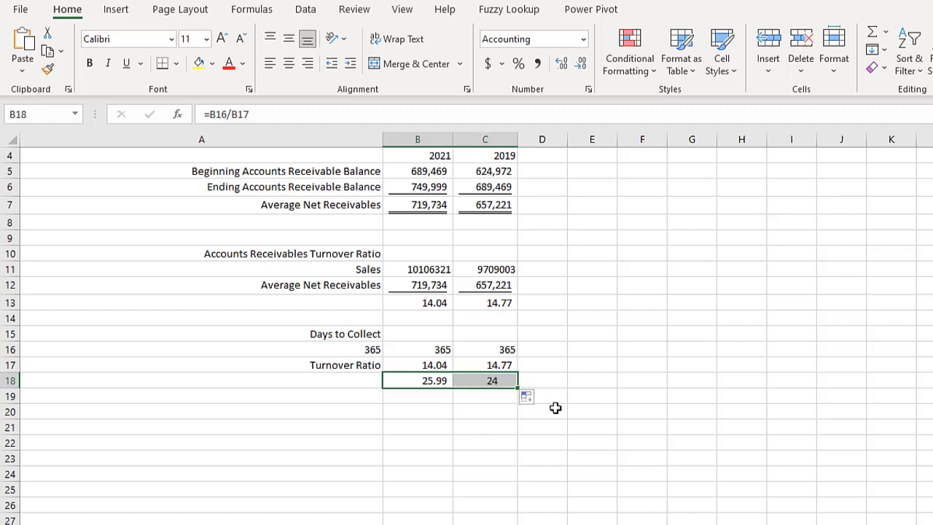
pyautogui.click(482, 424)
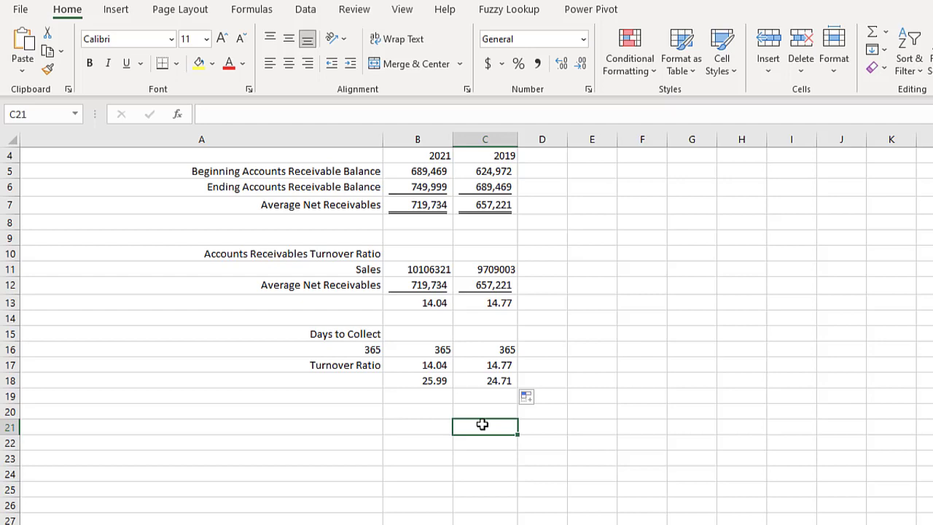
# Step: Reduce the days to collect results in B18:C18 to one decimal place
pyautogui.click(439, 382)
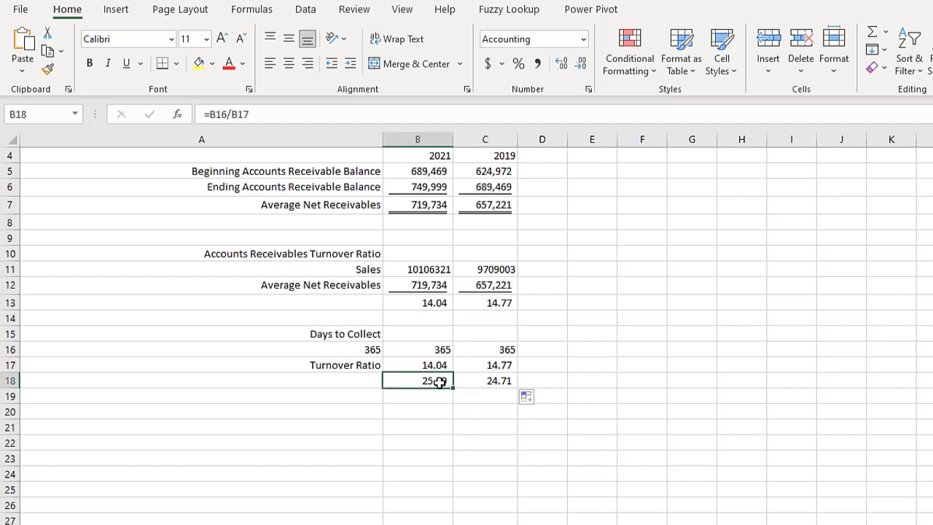
pyautogui.moveTo(440, 382); pyautogui.dragTo(489, 385)
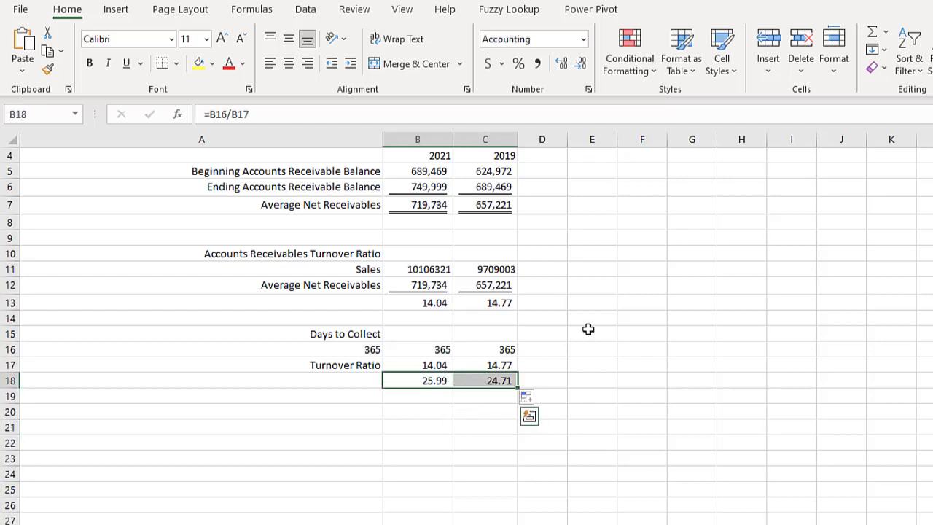
pyautogui.click(580, 63)
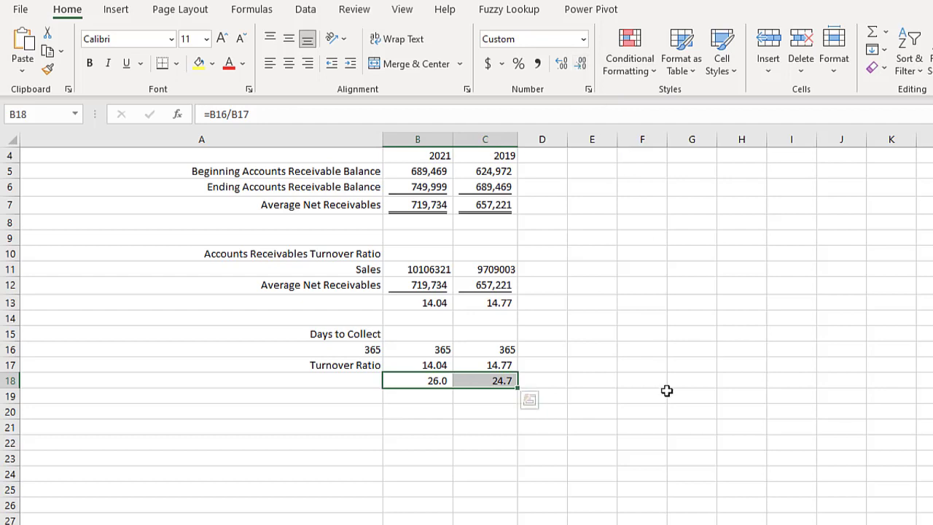
pyautogui.click(649, 441)
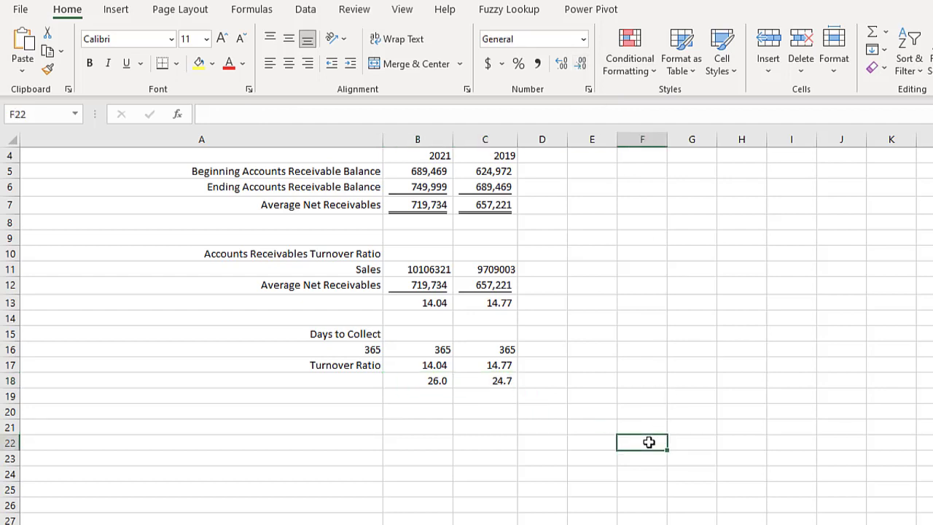
pyautogui.scroll(1, 642, 442)
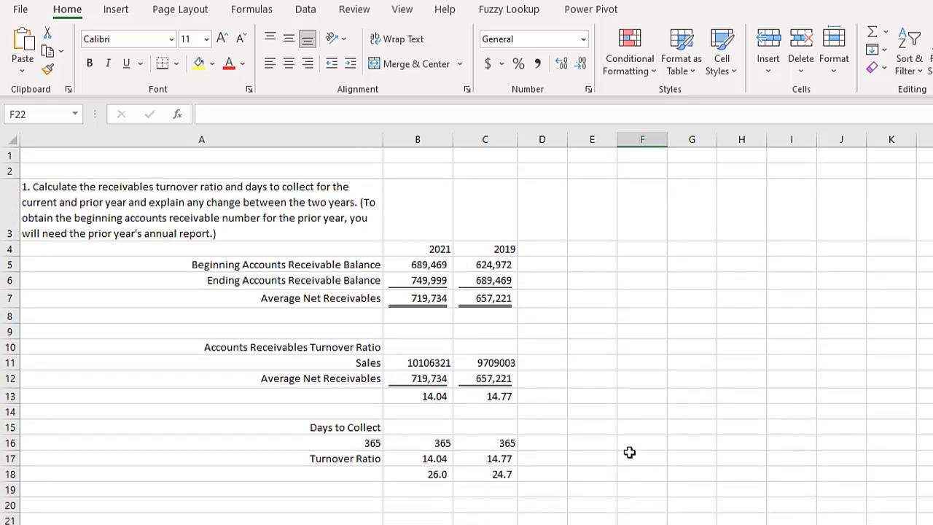
pyautogui.click(234, 490)
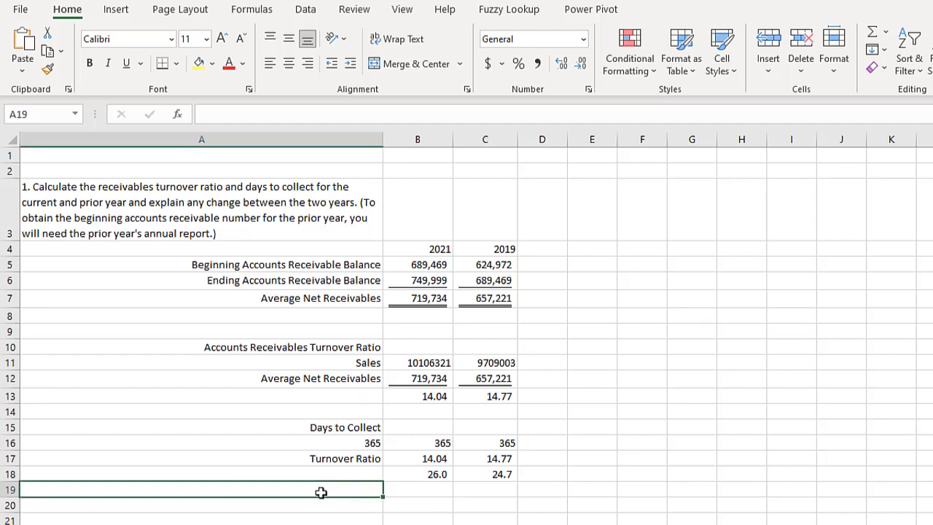
pyautogui.write('So')
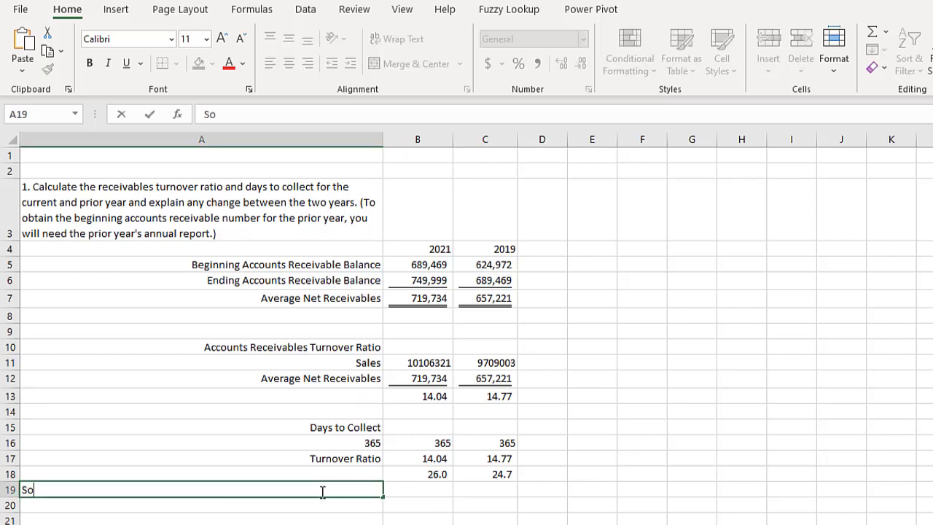
pyautogui.press('BackSpace')
pyautogui.press('BackSpace')
# Step: Enter in E19: "Both the Accounts Receivable Turnover ratio and Days to Collect are fairly consistent in the past two years."
pyautogui.click(586, 489)
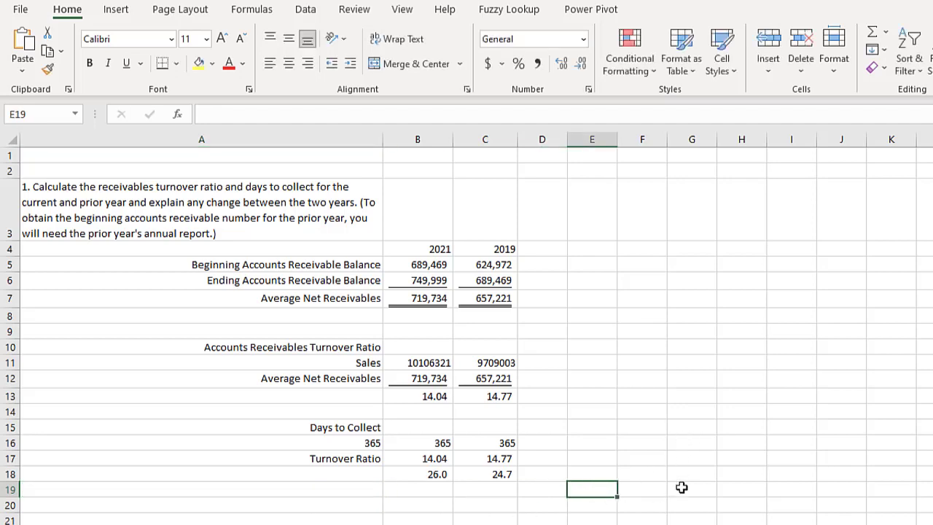
pyautogui.write('Both')
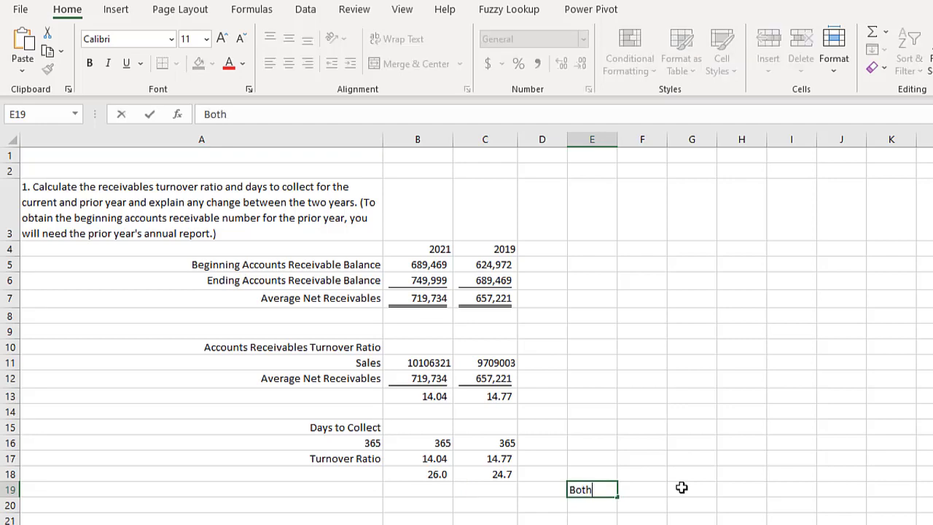
pyautogui.write(' the Account')
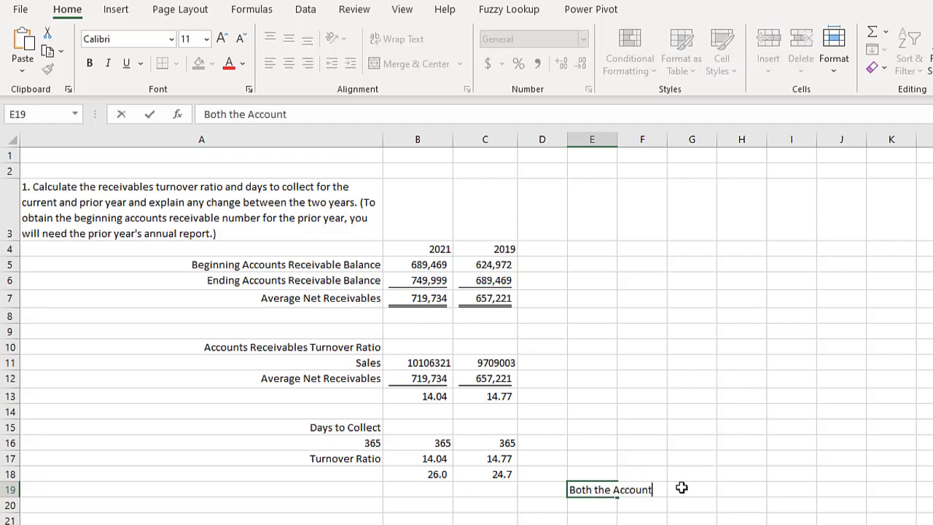
pyautogui.write('s Receivab')
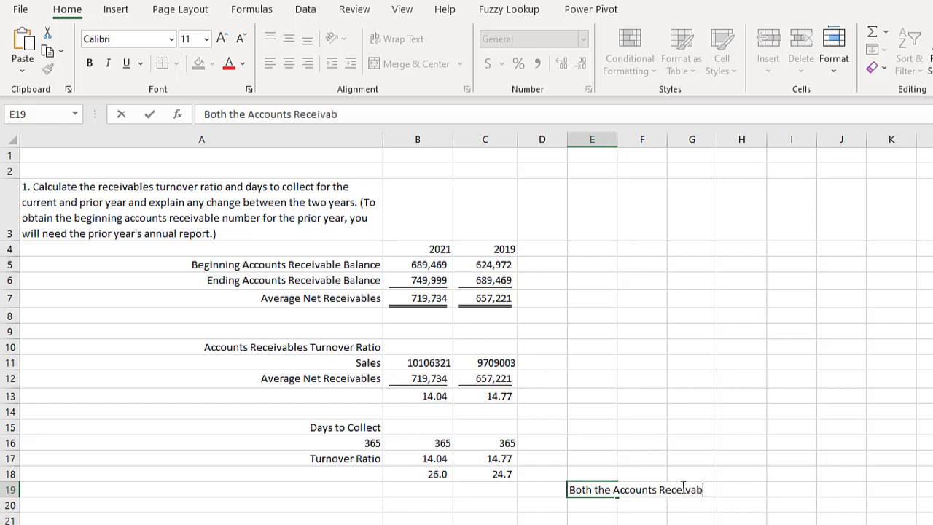
pyautogui.write('le turn')
pyautogui.press('BackSpace')
pyautogui.press('BackSpace')
pyautogui.press('BackSpace')
pyautogui.press('BackSpace')
pyautogui.write('Turnover')
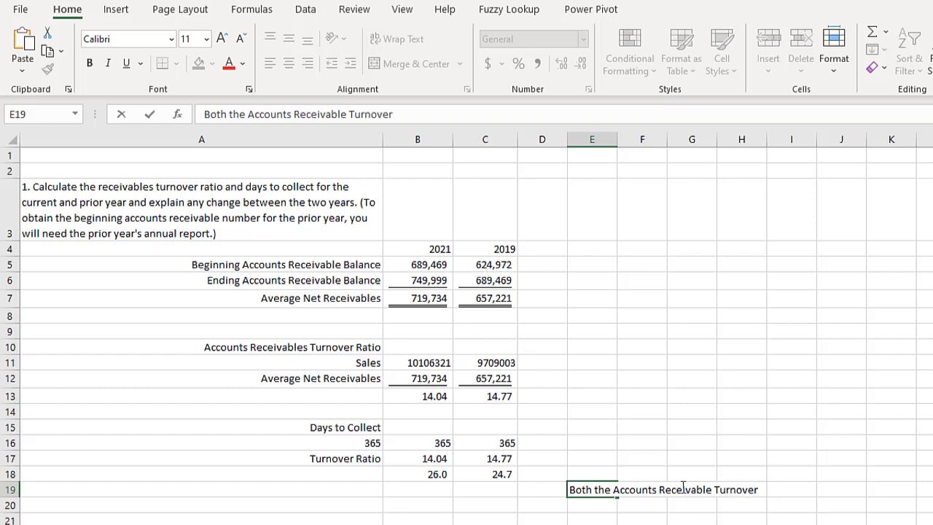
pyautogui.write(' ratio and Days t')
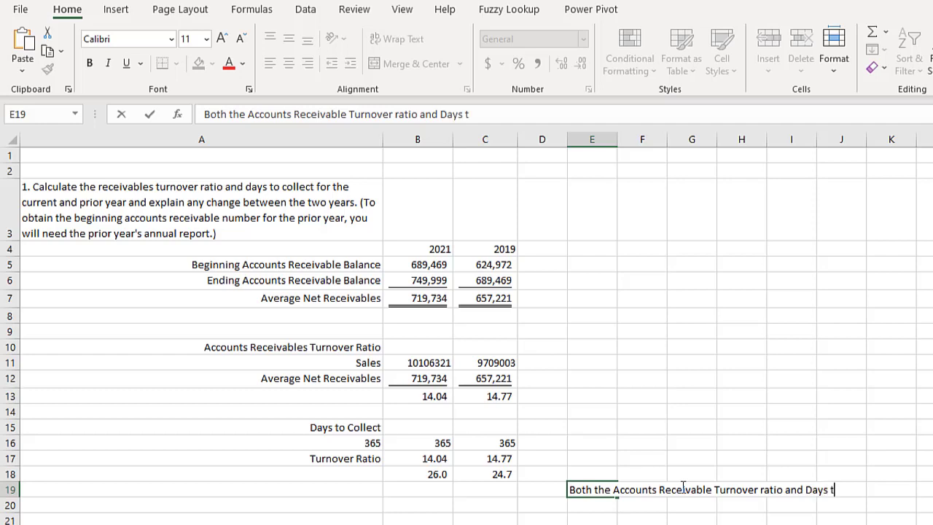
pyautogui.write('o Colle')
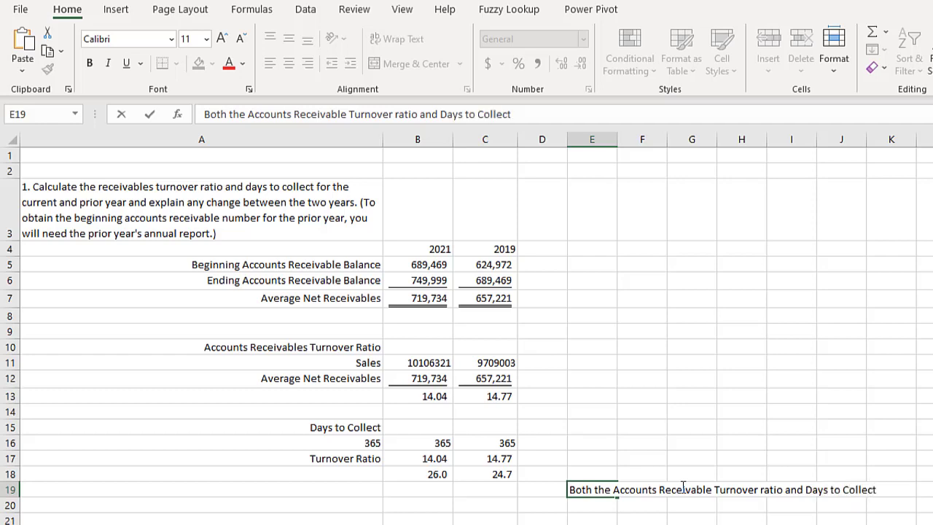
pyautogui.write('ct are')
pyautogui.write('rly cons')
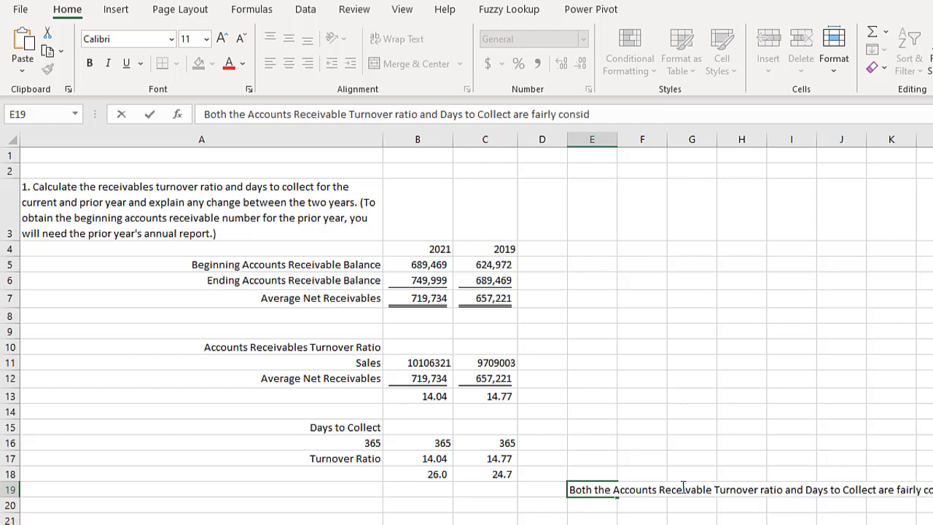
pyautogui.write('istnent')
pyautogui.press('BackSpace')
pyautogui.press('BackSpace')
pyautogui.press('BackSpace')
pyautogui.write('tent in the past two years.')
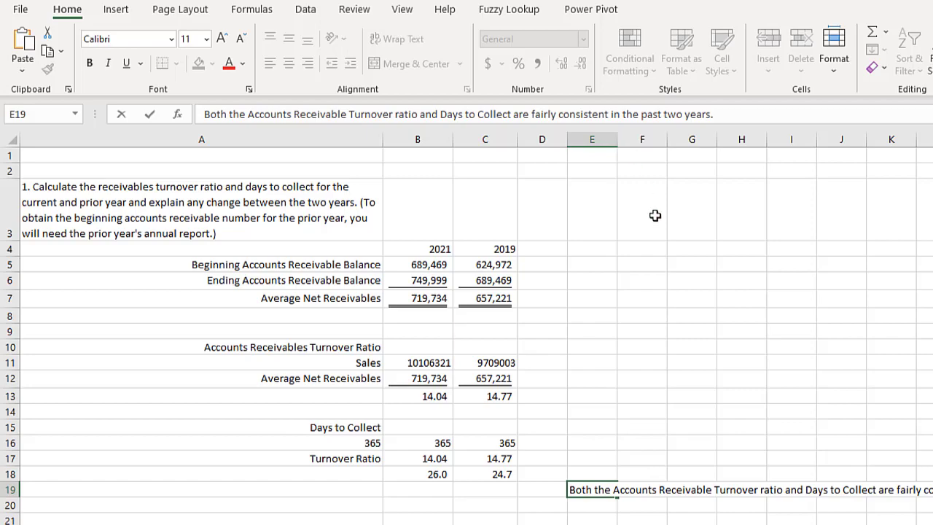
pyautogui.click(656, 292)
# Step: Widen column E to roughly twice its width and wrap the explanation text in E19
pyautogui.moveTo(617, 146); pyautogui.dragTo(681, 147)
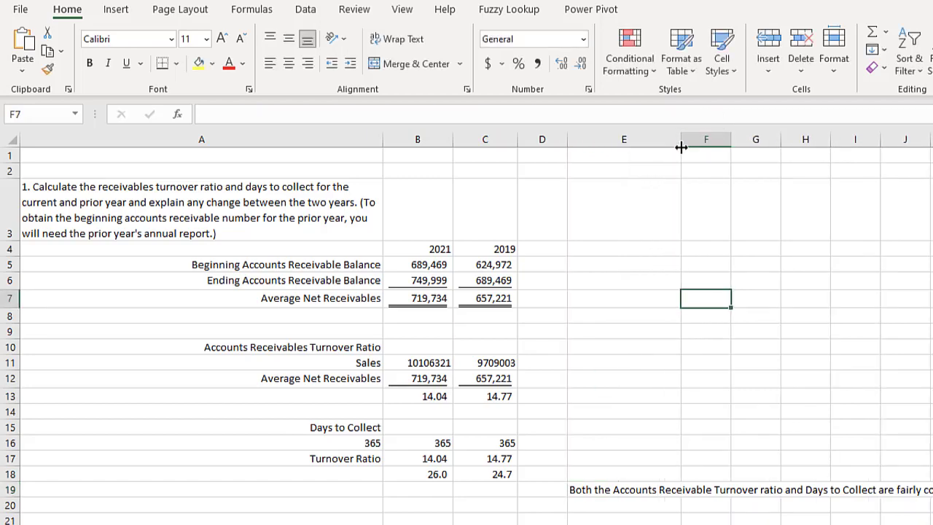
pyautogui.click(646, 490)
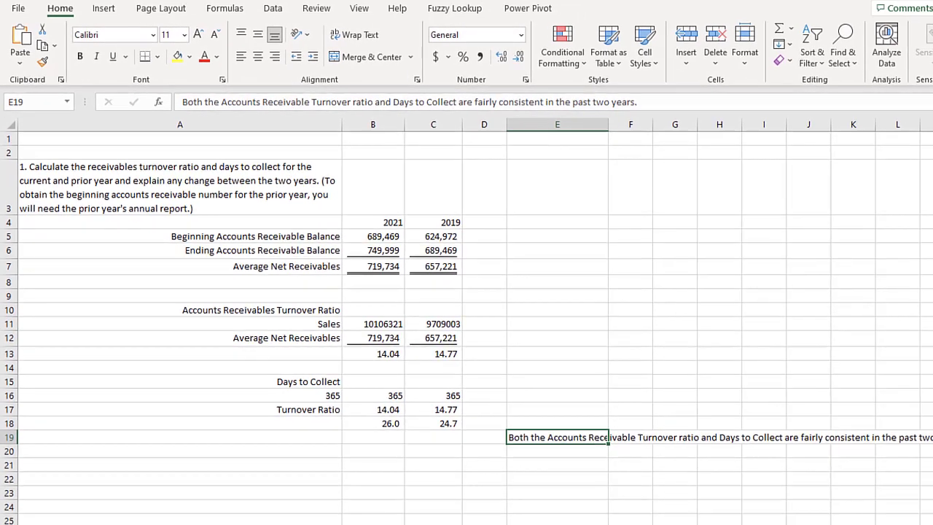
pyautogui.click(356, 34)
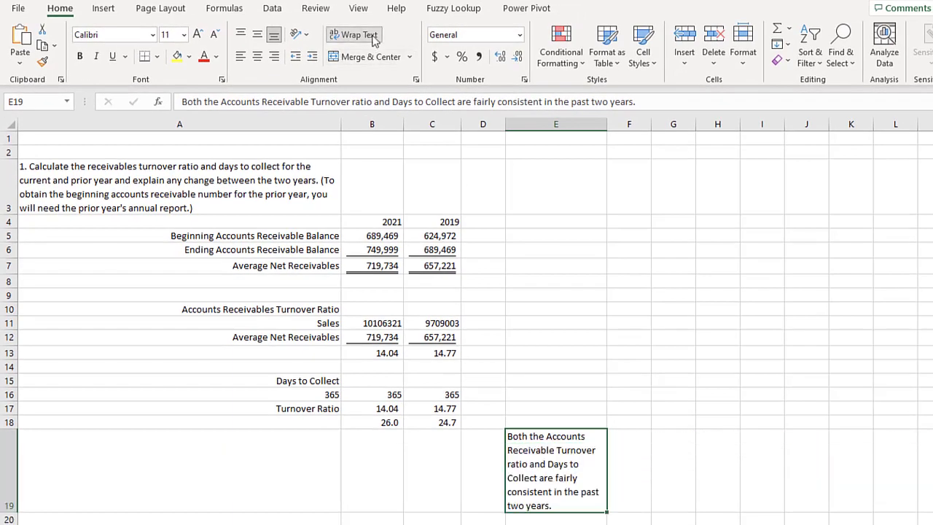
pyautogui.click(660, 497)
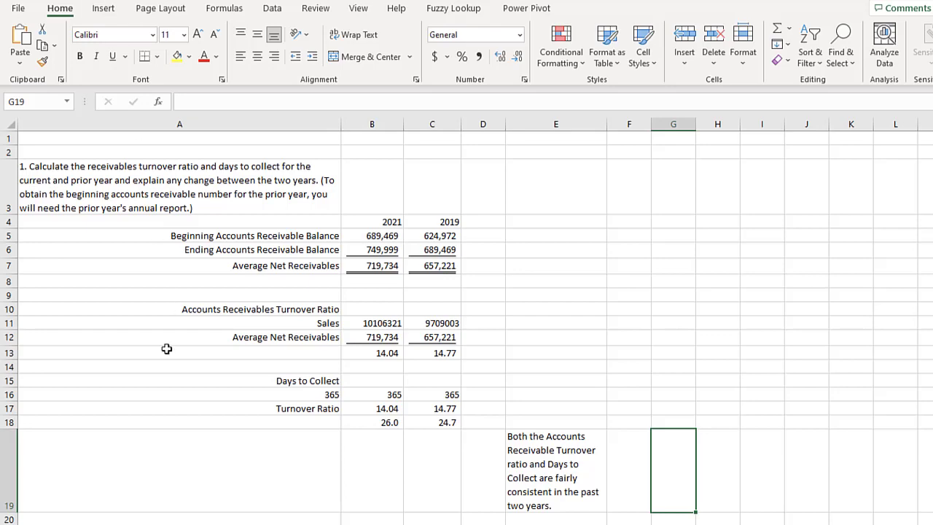
# Step: Choose A22 for the next question, switch to Chrome and copy the full text of Chapter 7 question 2 from the project document
pyautogui.scroll(-1, 166, 349)
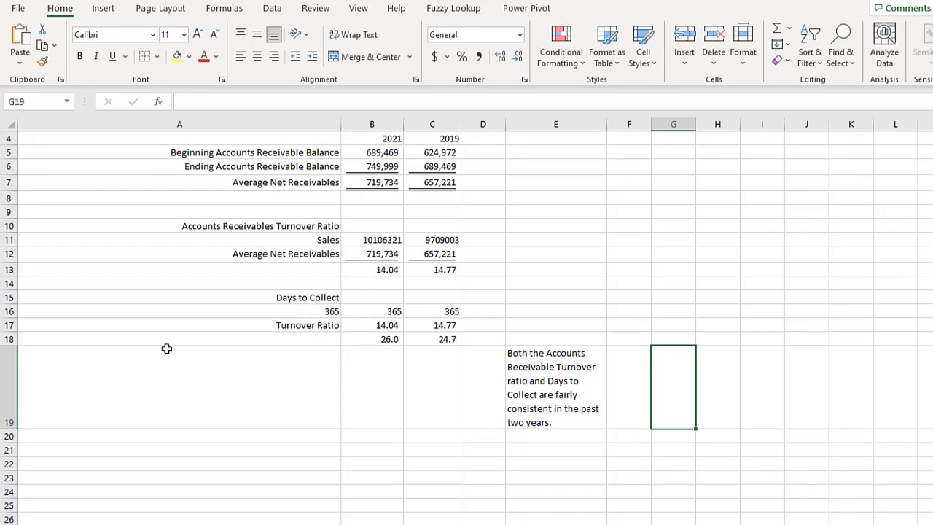
pyautogui.click(131, 453)
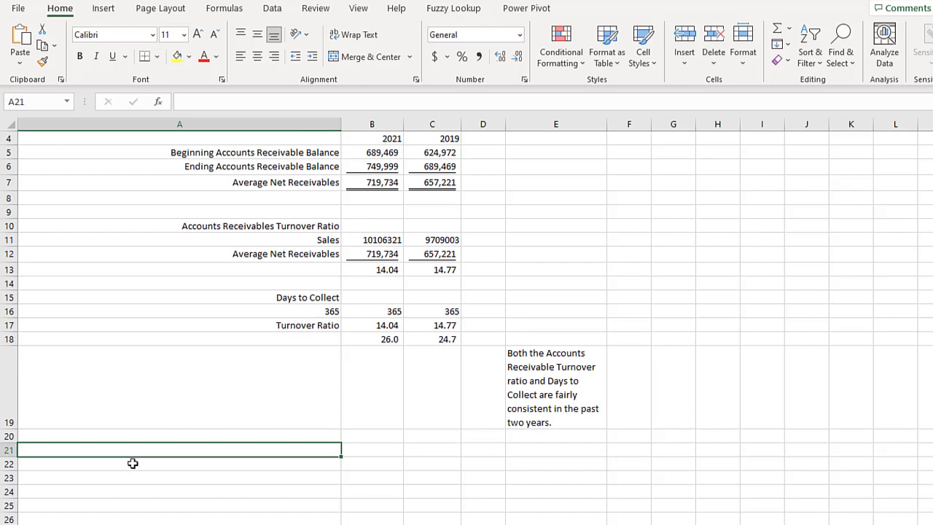
pyautogui.click(132, 464)
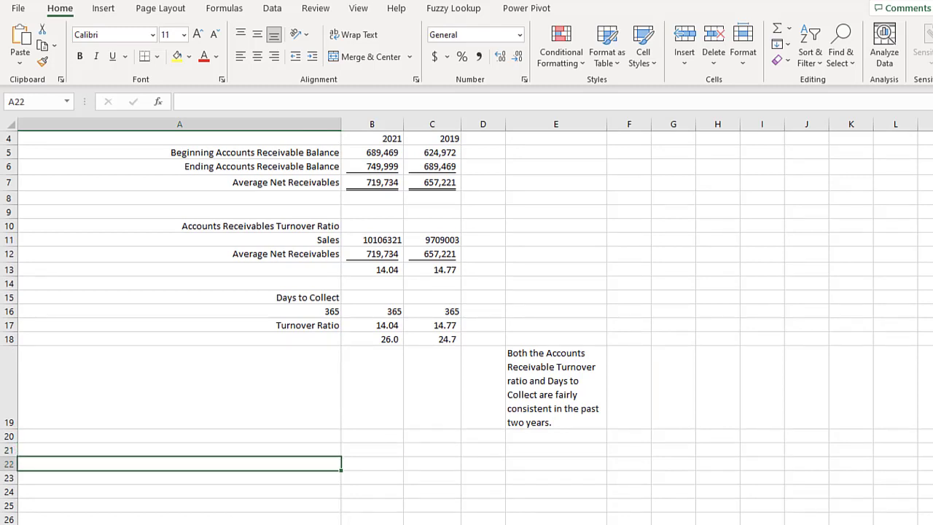
pyautogui.moveTo(459, 523)
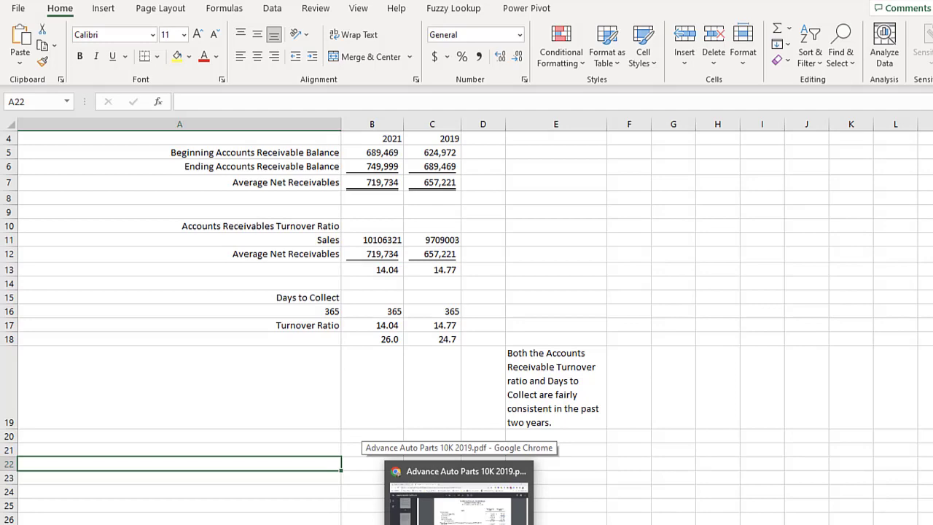
pyautogui.click(459, 503)
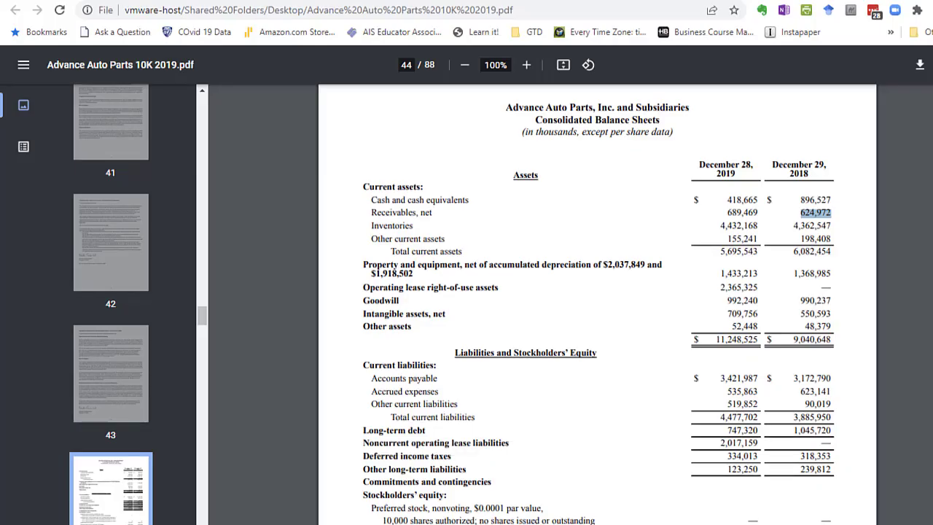
pyautogui.click(135, 1)
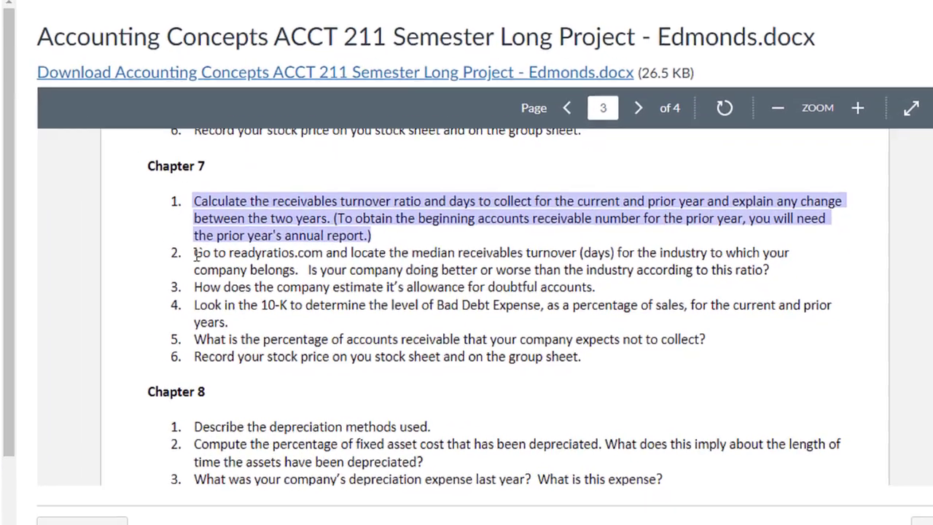
pyautogui.moveTo(338, 306); pyautogui.dragTo(345, 306)
pyautogui.moveTo(190, 250); pyautogui.dragTo(611, 277)
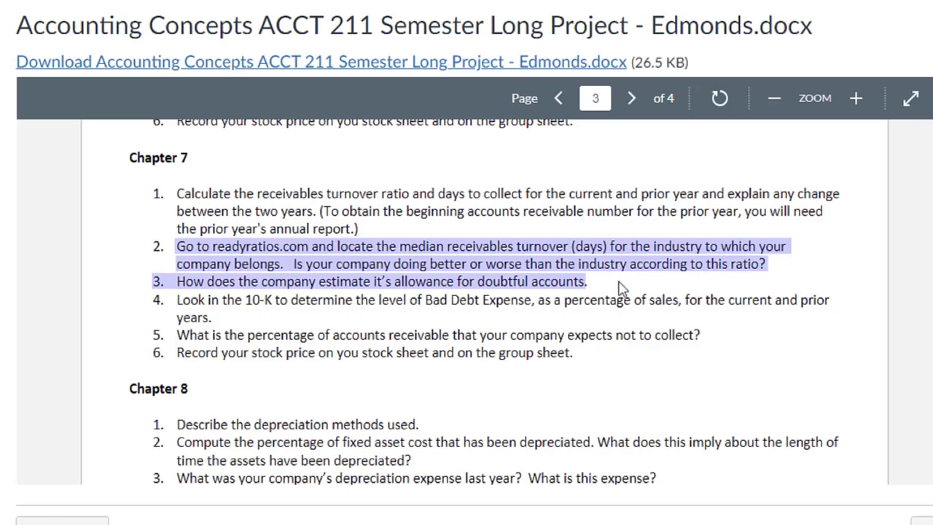
pyautogui.click(611, 254)
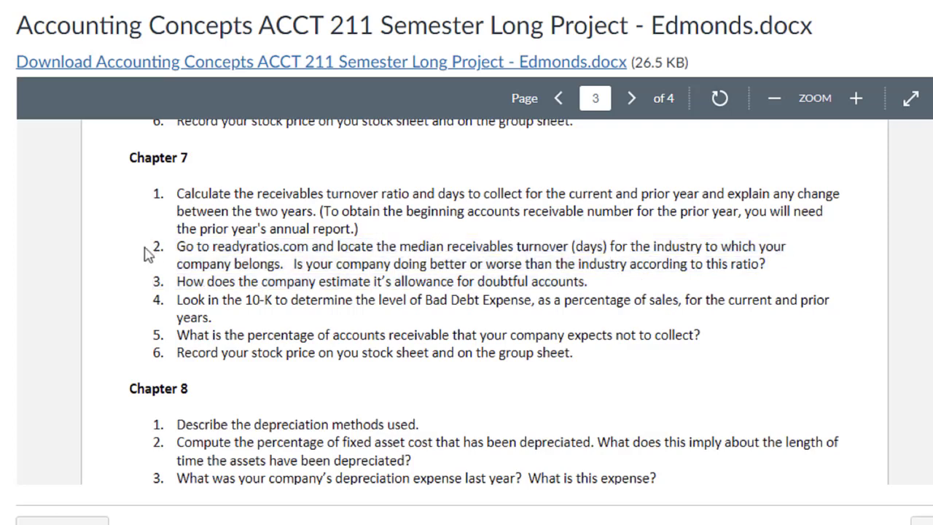
pyautogui.moveTo(178, 248); pyautogui.dragTo(762, 256)
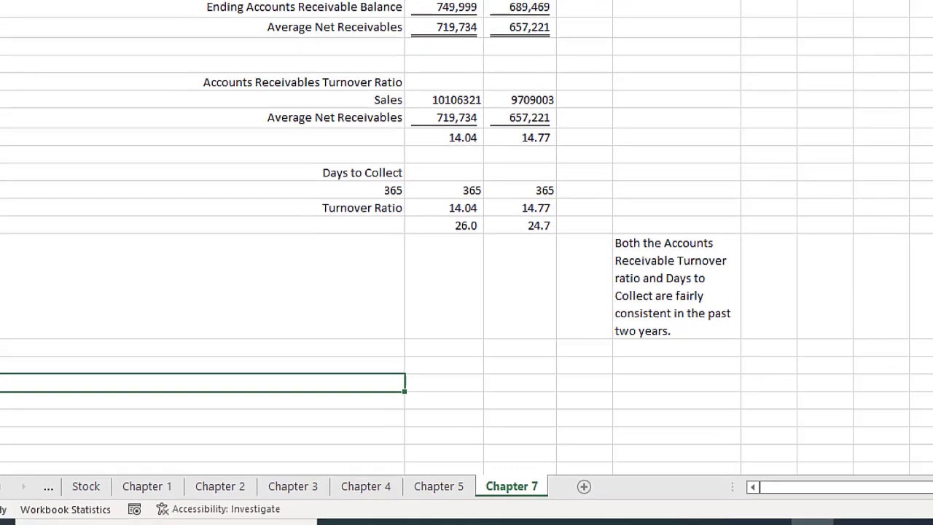
# Step: Switch to Excel and paste the copied question at A22 with the worksheet's own formatting, undoing the first paste that kept the source formatting
pyautogui.write('Go to readyratios.com and locate the median receivables turnover (days) for the industry to which your company belongs. Is your company doing better or worse than the industry according to this ratio?')
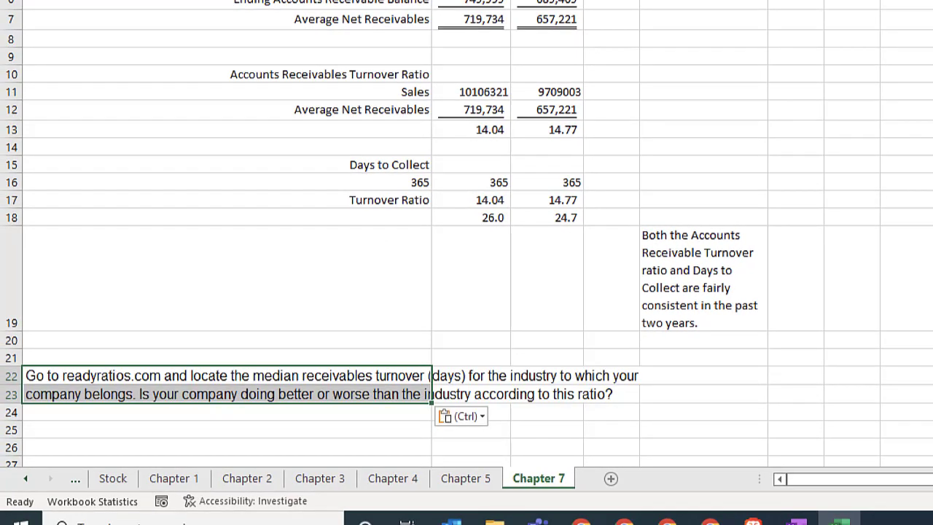
pyautogui.hotkey('ctrl', 'z')
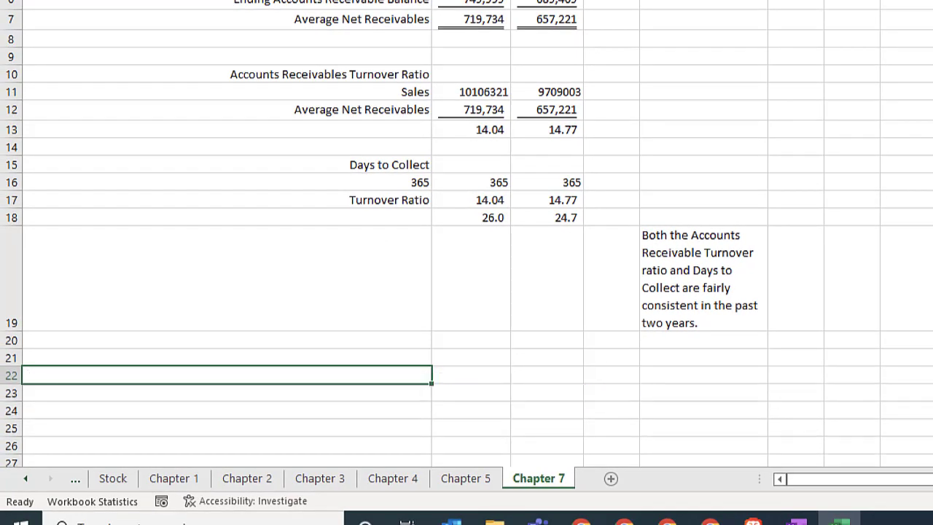
pyautogui.write('Go to readyratios.com and locate the median receivables turnover (days) for the industry to which your company belongs. Is your company doing better or worse than the industry according to this ratio?')
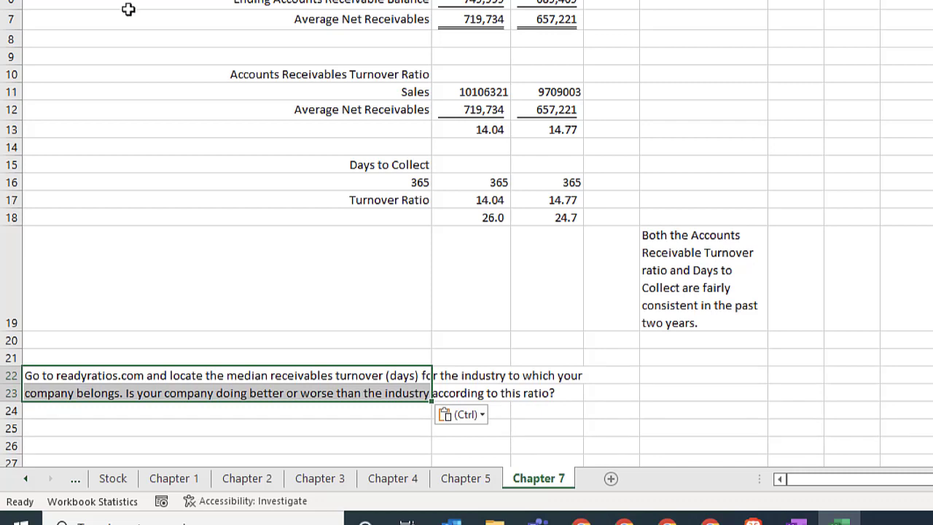
# Step: Move the question's second line from A23 to the end of the text in A22 so the whole question sits in one cell
pyautogui.click(264, 407)
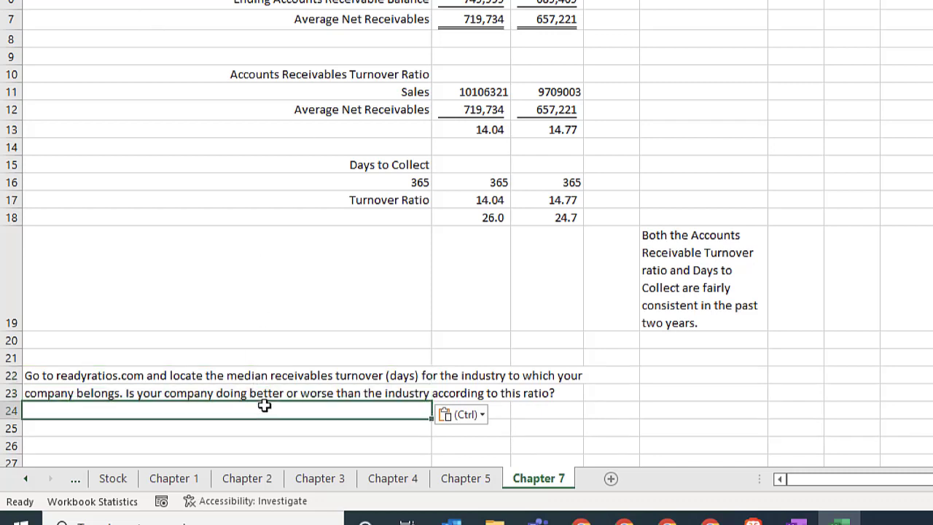
pyautogui.click(263, 397)
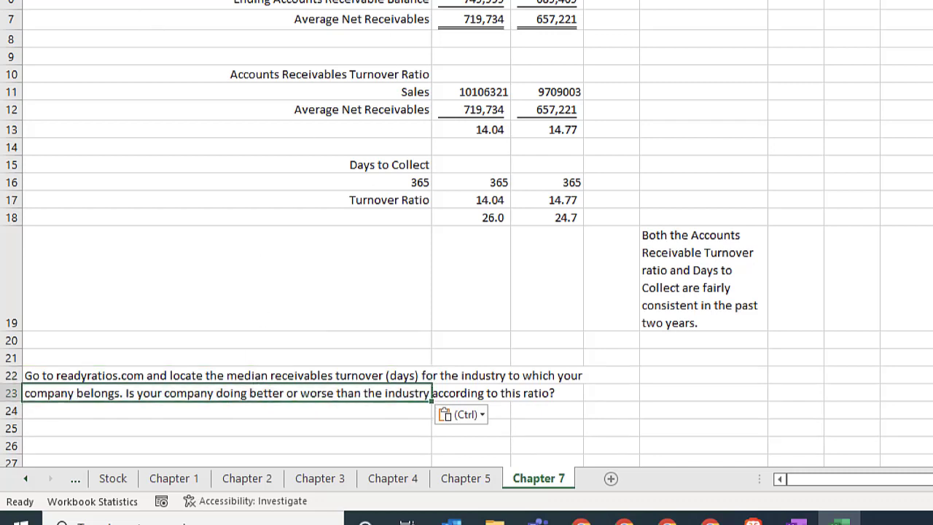
pyautogui.press('F2')
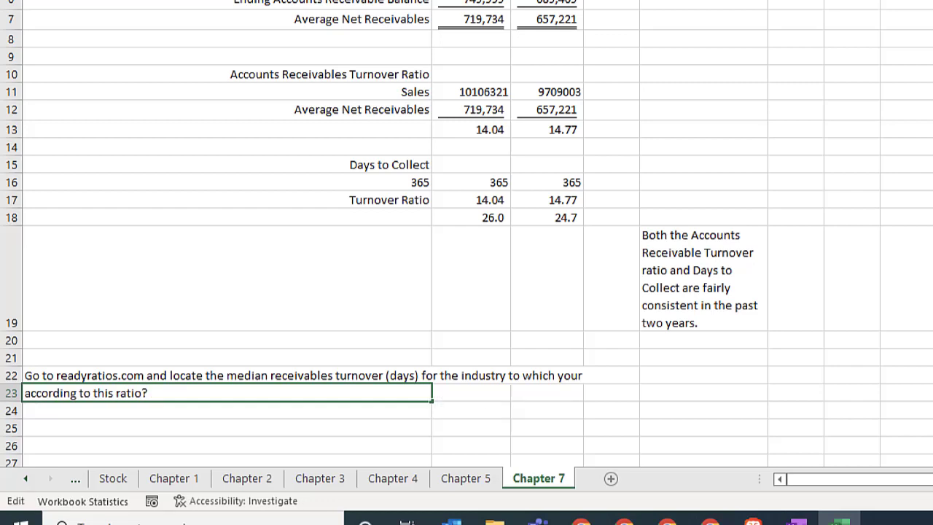
pyautogui.hotkey('shift', 'Home')
pyautogui.press('BackSpace')
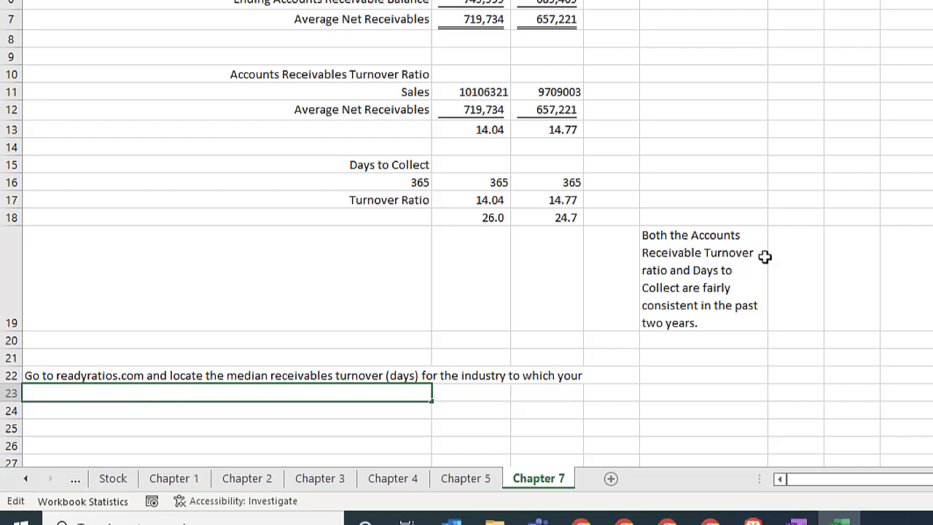
pyautogui.click(249, 376)
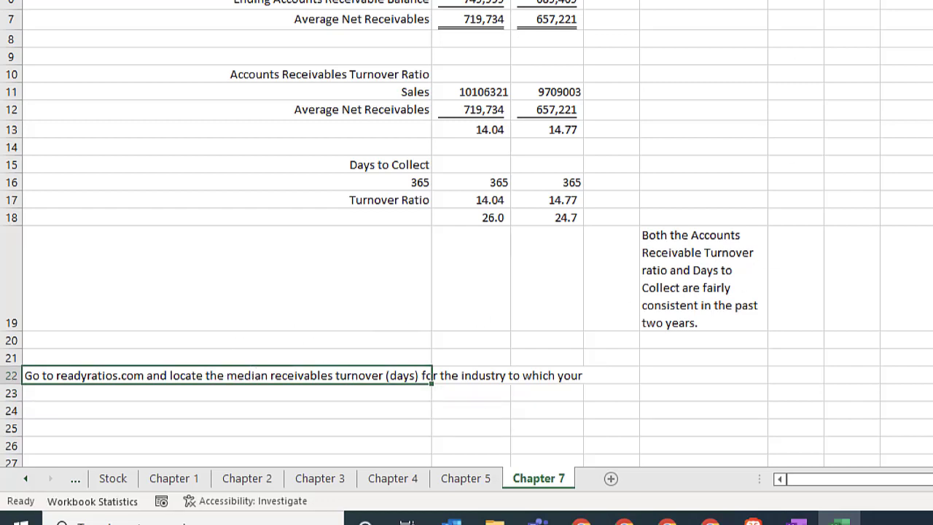
pyautogui.press('F2')
pyautogui.press('Down')
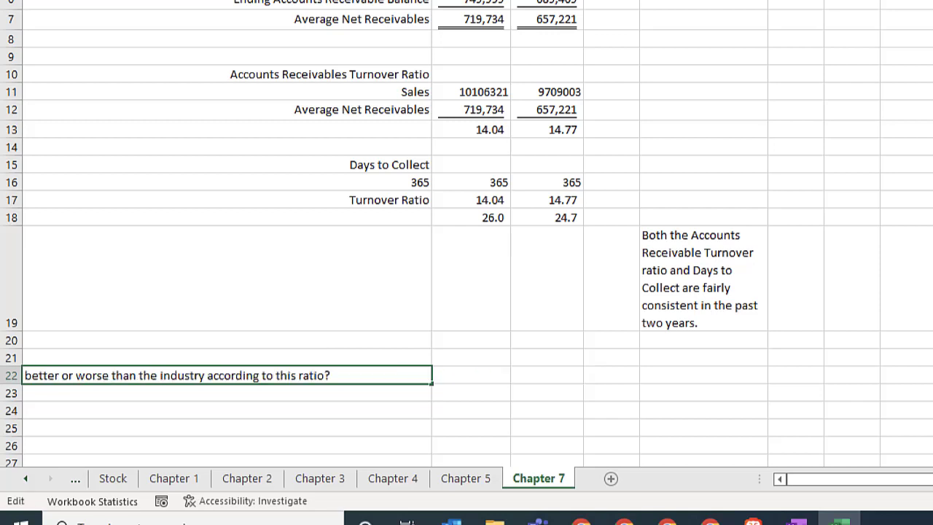
pyautogui.press('Return')
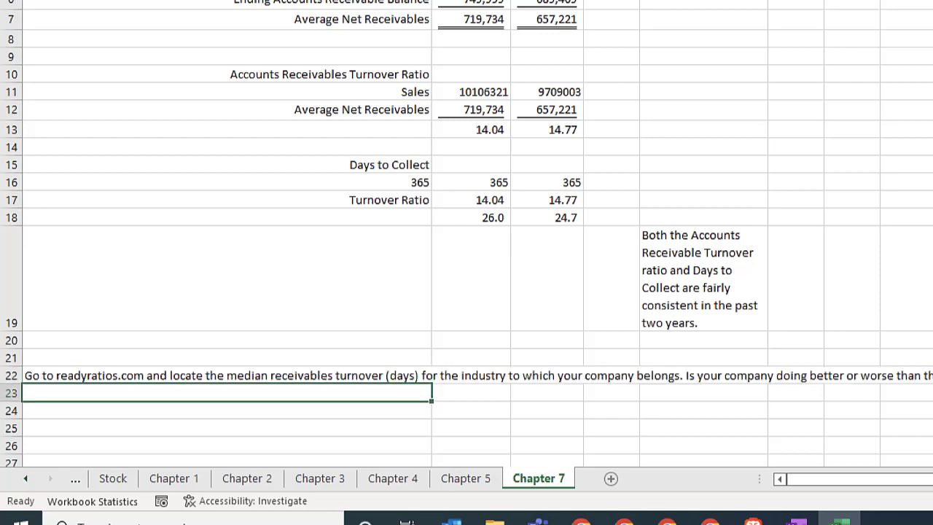
# Step: Prefix the question in A22 with "2." and wrap its text within the cell
pyautogui.click(394, 376)
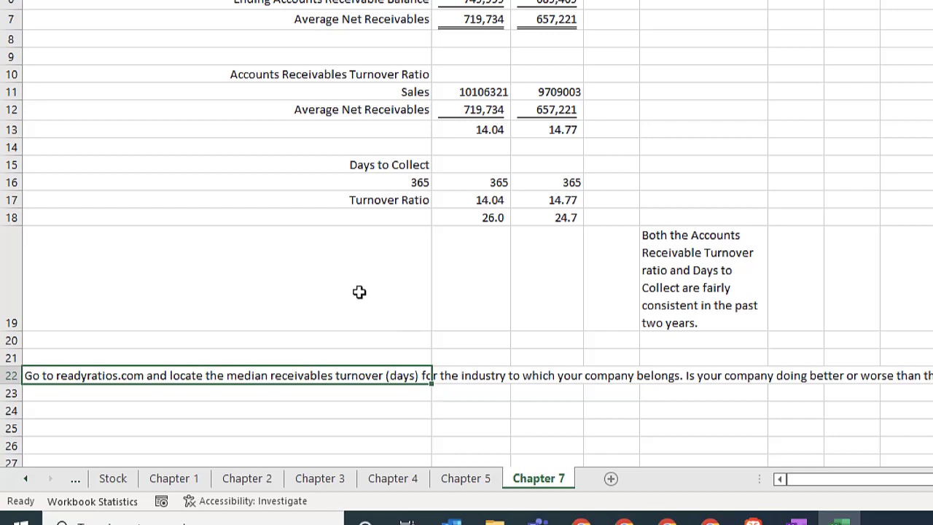
pyautogui.press('F2')
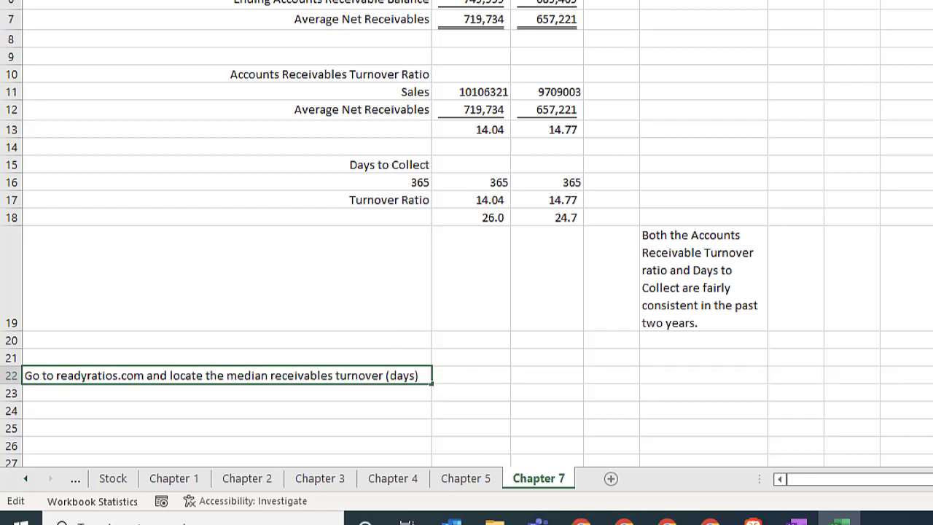
pyautogui.write('2.')
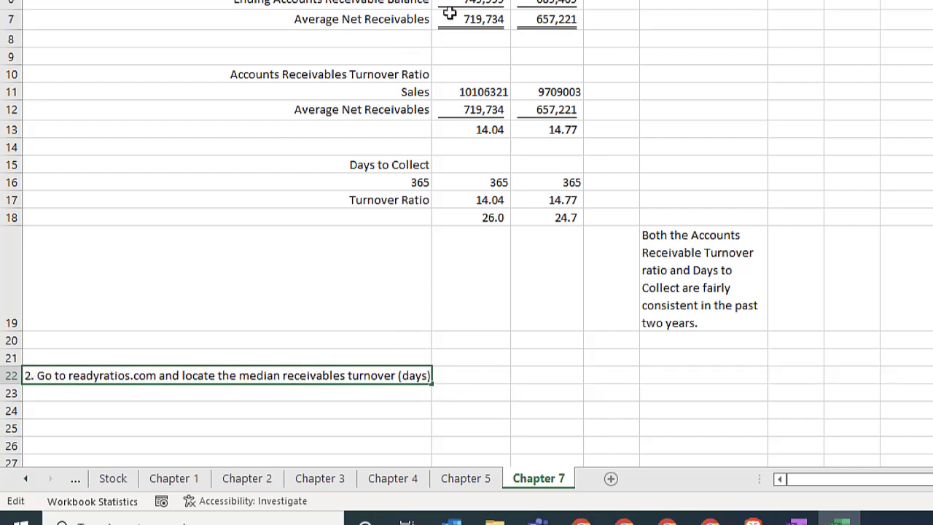
pyautogui.press('Return')
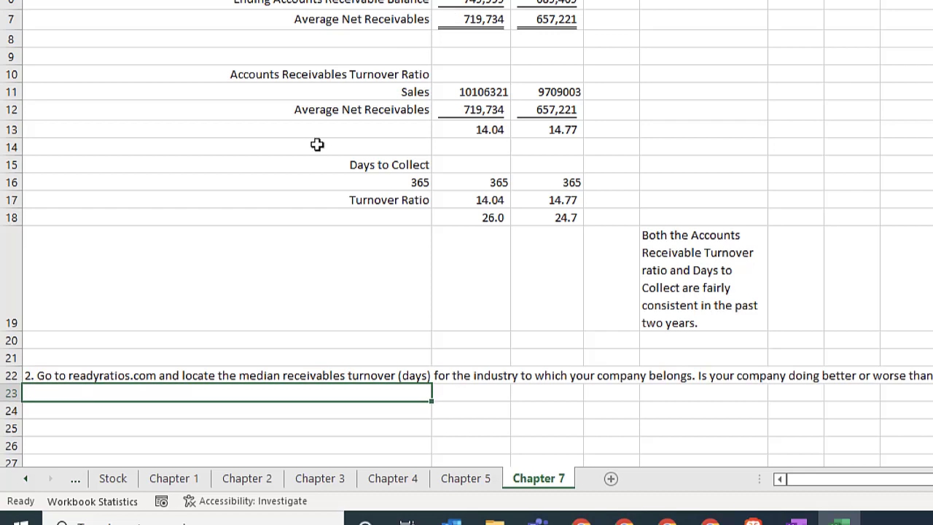
pyautogui.click(265, 374)
pyautogui.hotkey('alt', 'h')
pyautogui.press('w')
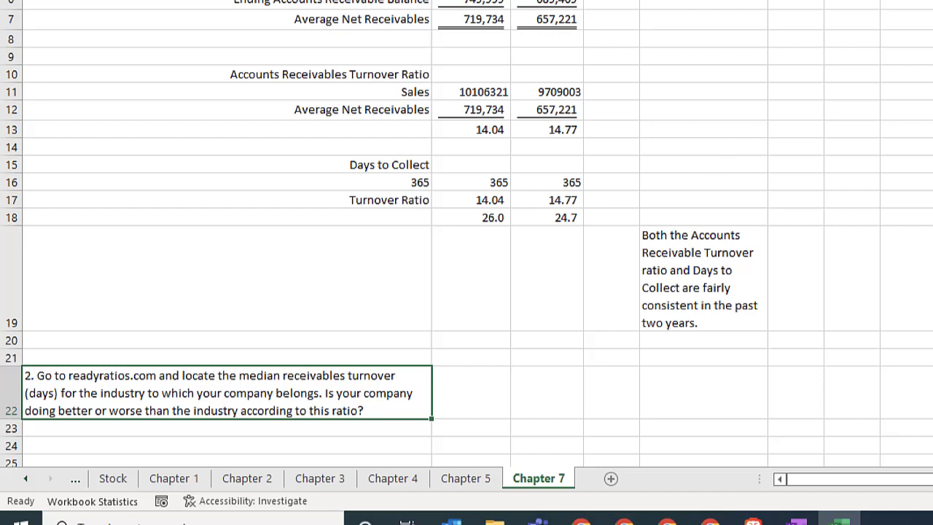
# Step: Switch to Chrome and open readyratios.com in a new tab
pyautogui.click(581, 521)
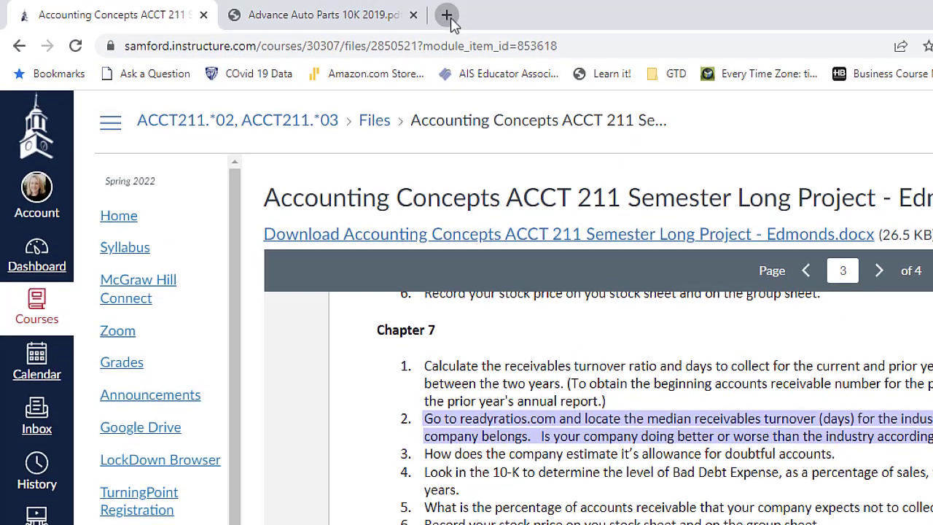
pyautogui.click(444, 15)
pyautogui.write('ready')
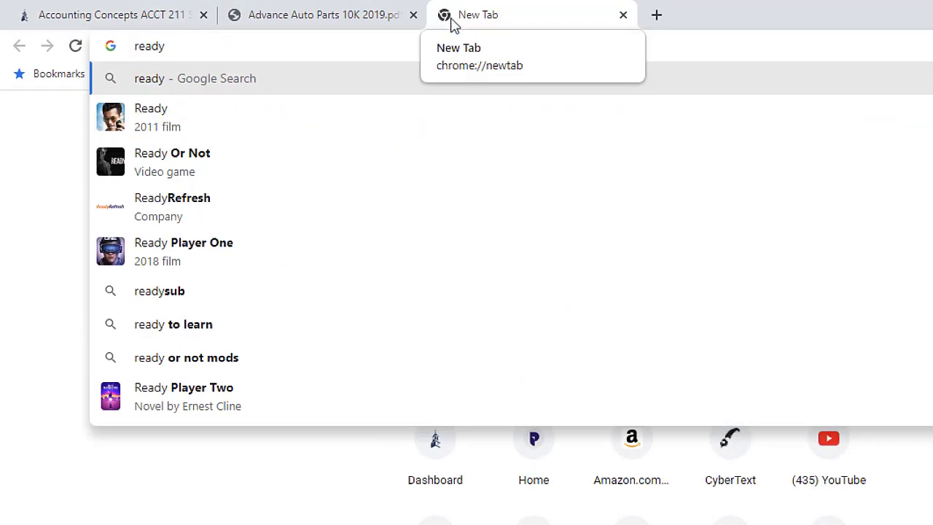
pyautogui.write('ratios.com')
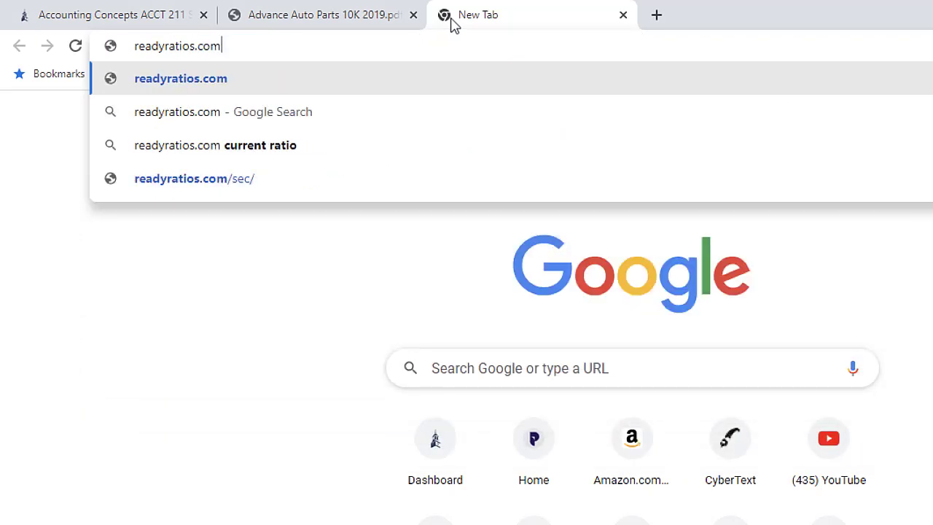
pyautogui.press('Return')
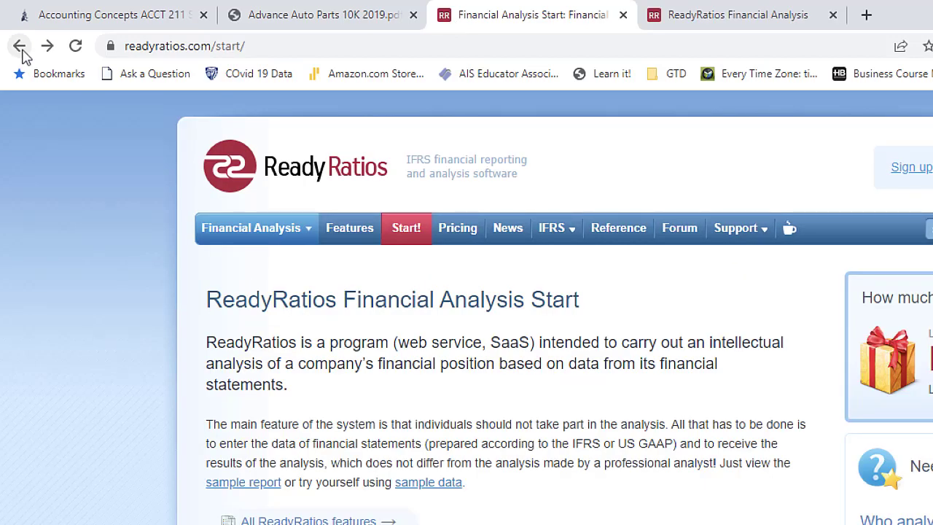
# Step: Go to the site's US Industry Benchmarking section, search for "aap" and open the Advance Auto Parts Inc. analysis
pyautogui.moveTo(302, 239)
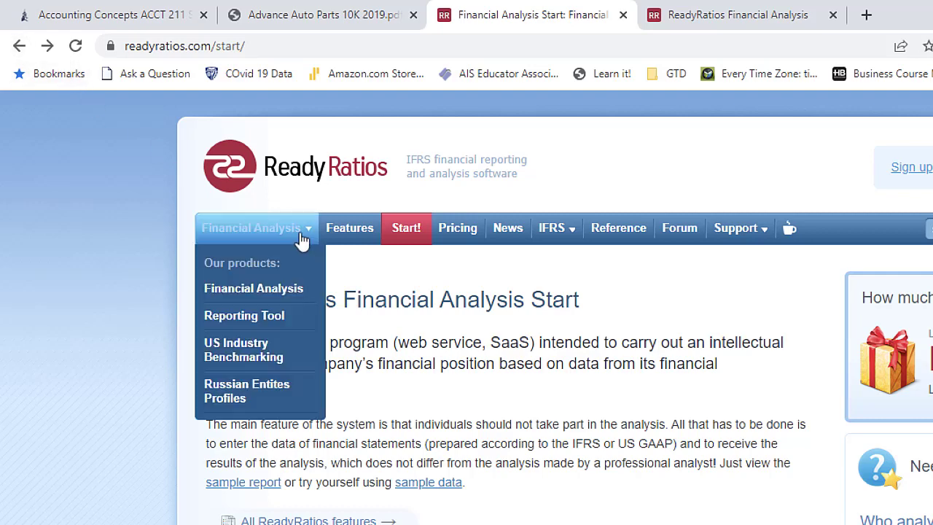
pyautogui.click(254, 354)
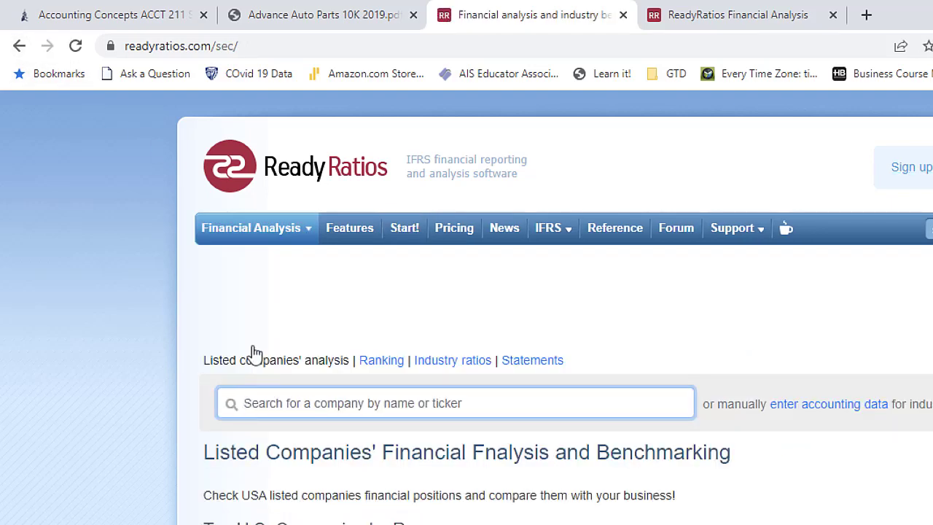
pyautogui.write('aap')
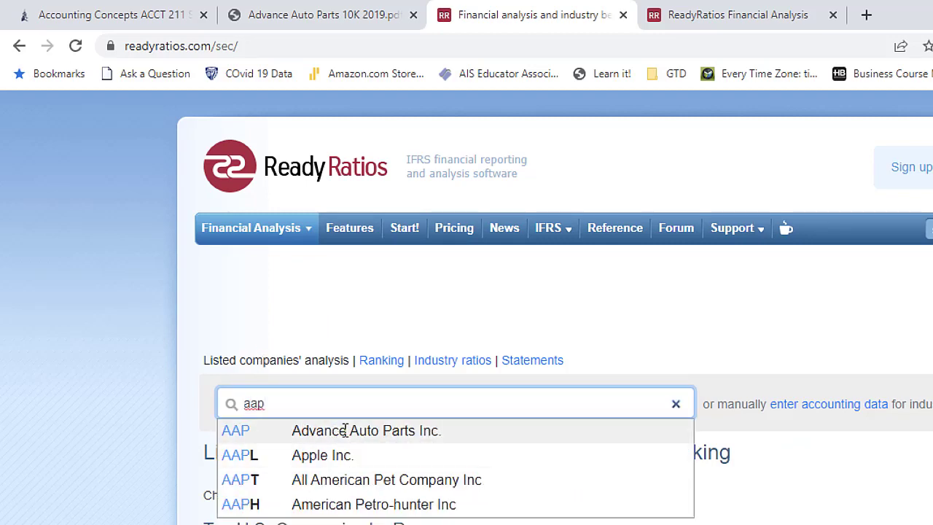
pyautogui.click(347, 435)
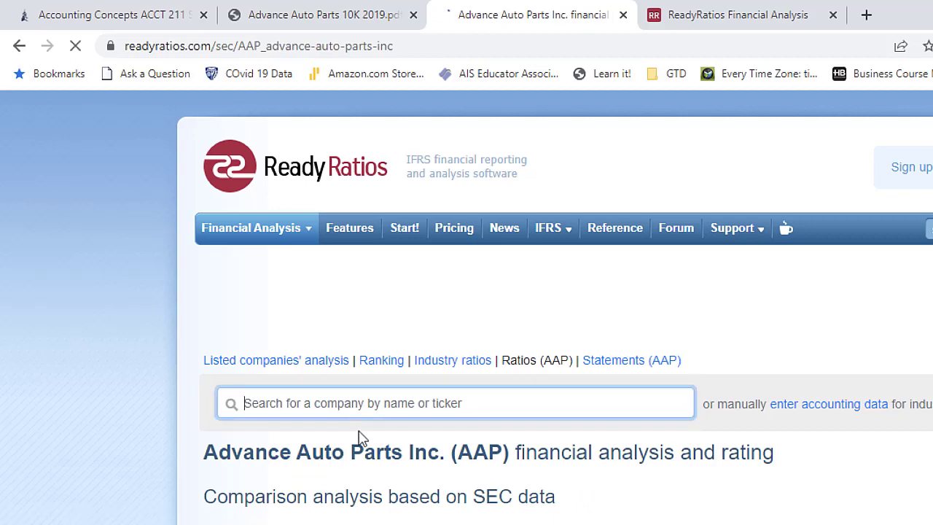
# Step: Examine the financial ratios benchmarking tables for Advance Auto Parts, comparing its receivables turnover in days with the industry median
pyautogui.scroll(-5, 367, 448)
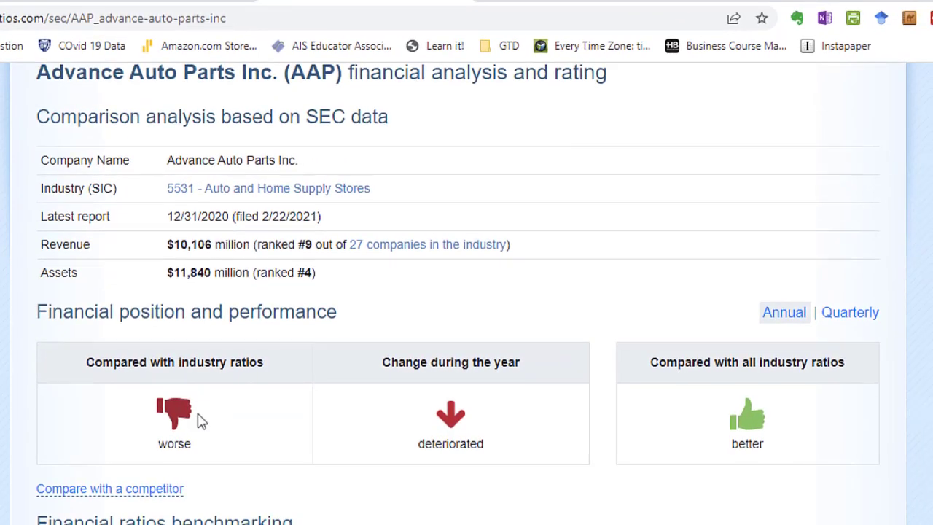
pyautogui.scroll(-7, 202, 421)
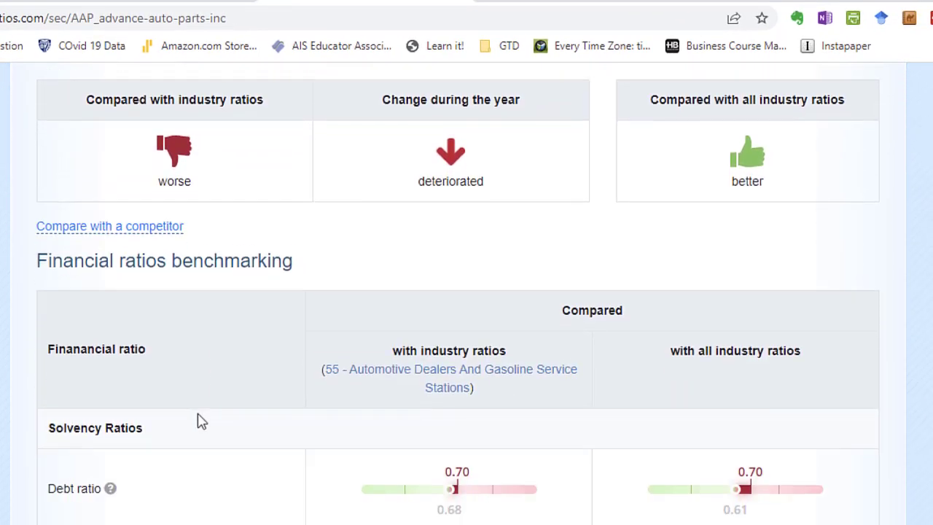
pyautogui.scroll(-6, 202, 421)
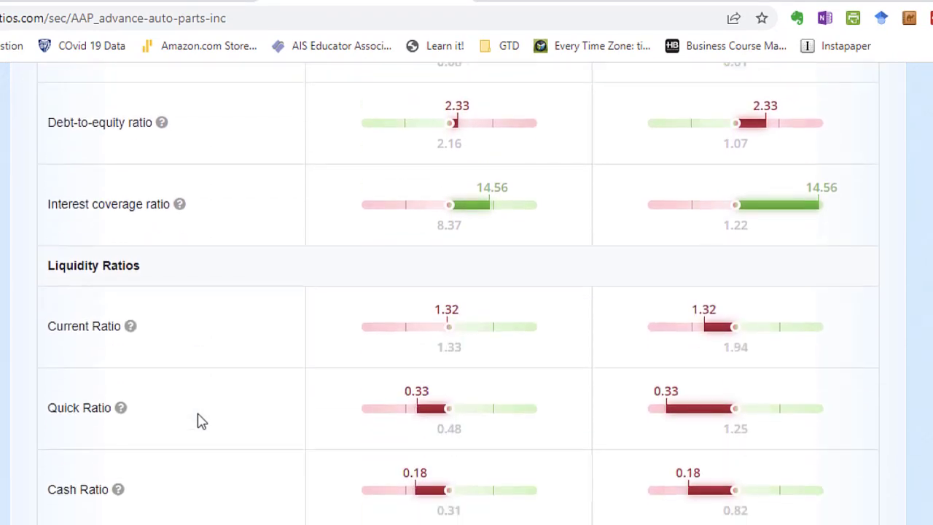
pyautogui.scroll(-2, 202, 421)
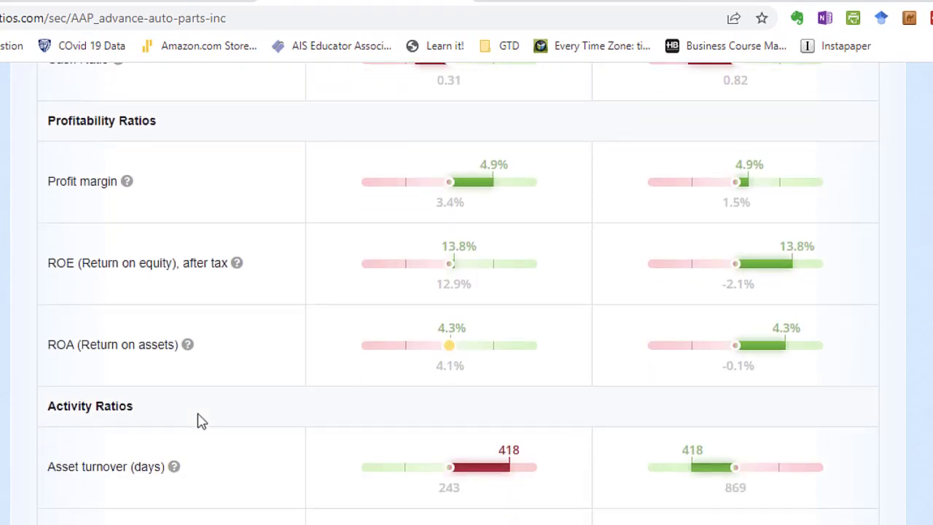
pyautogui.scroll(-4, 202, 420)
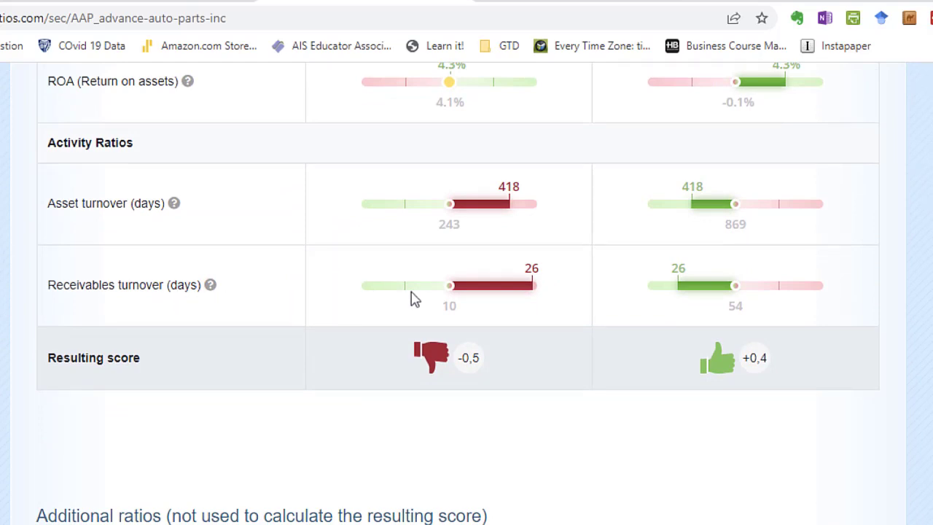
pyautogui.scroll(-7, 368, 351)
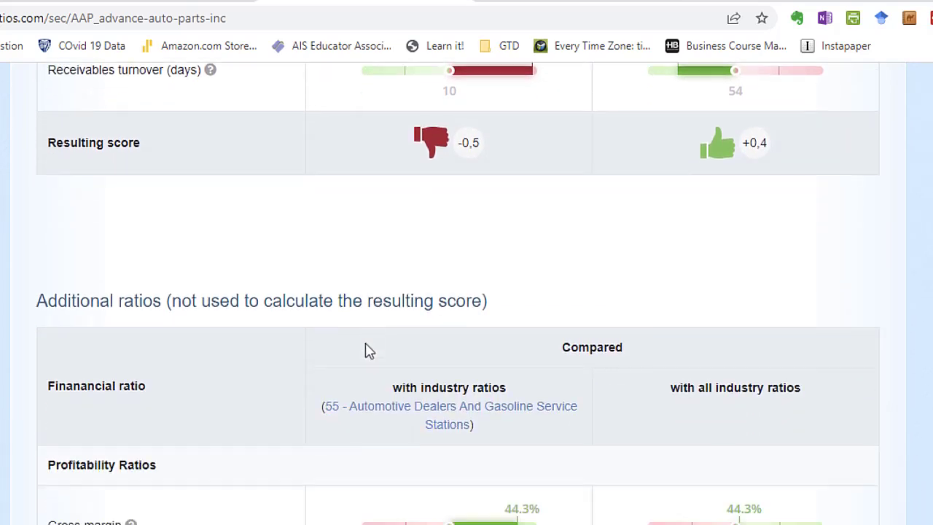
pyautogui.scroll(-5, 368, 350)
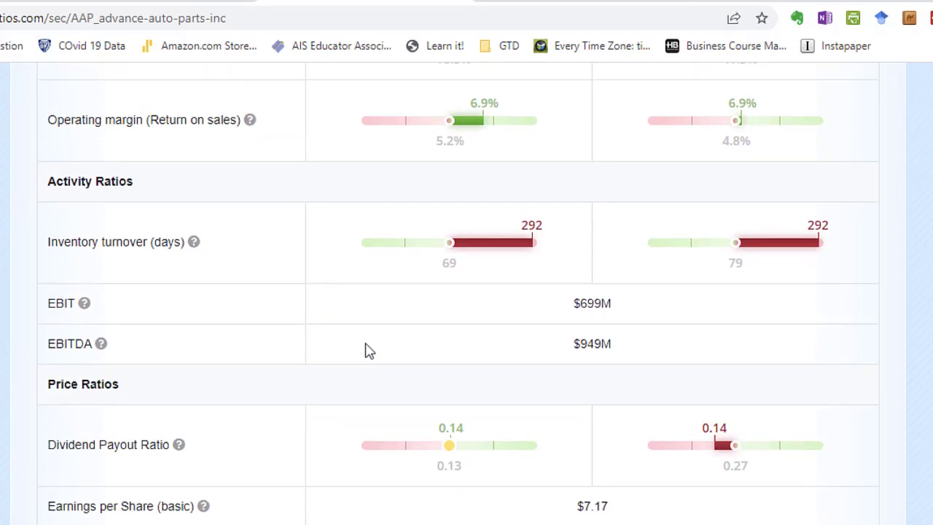
pyautogui.scroll(-5, 368, 351)
pyautogui.scroll(15, 368, 351)
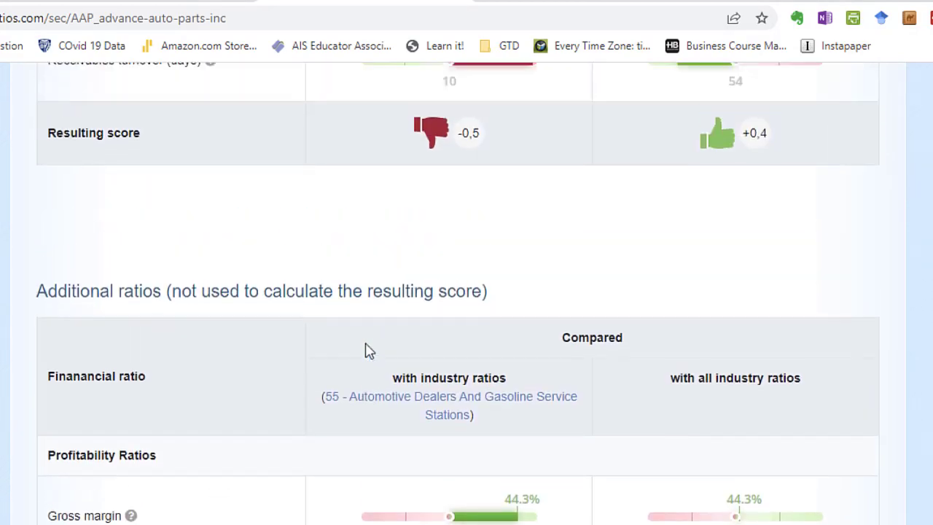
pyautogui.scroll(3, 368, 350)
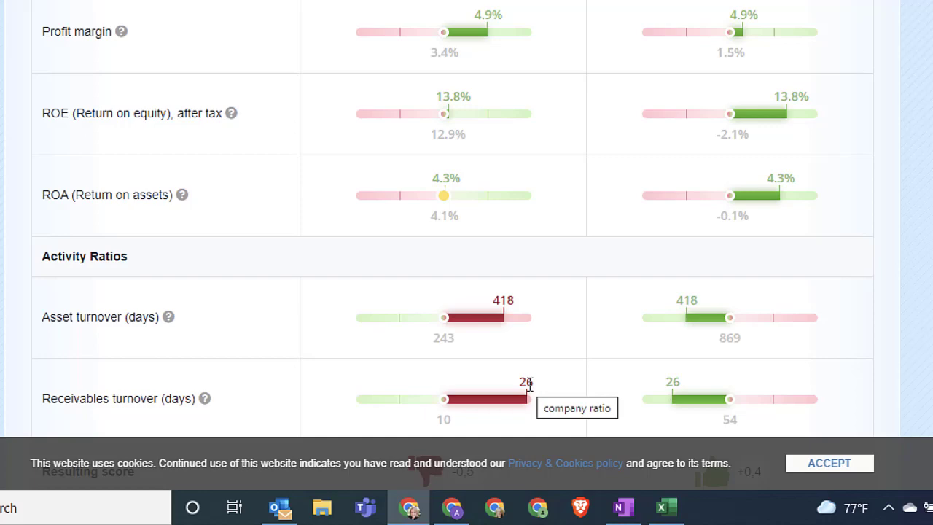
pyautogui.scroll(12, 529, 383)
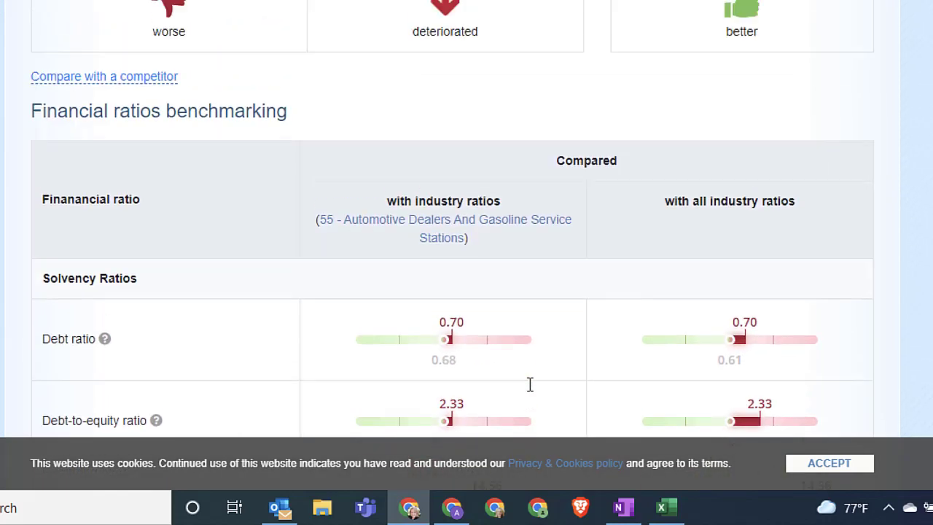
# Step: Switch to Excel and add a row labelled "Median ratio from Readyratios" with the value 26, two rows below question 2
pyautogui.hotkey('alt', 'Tab')
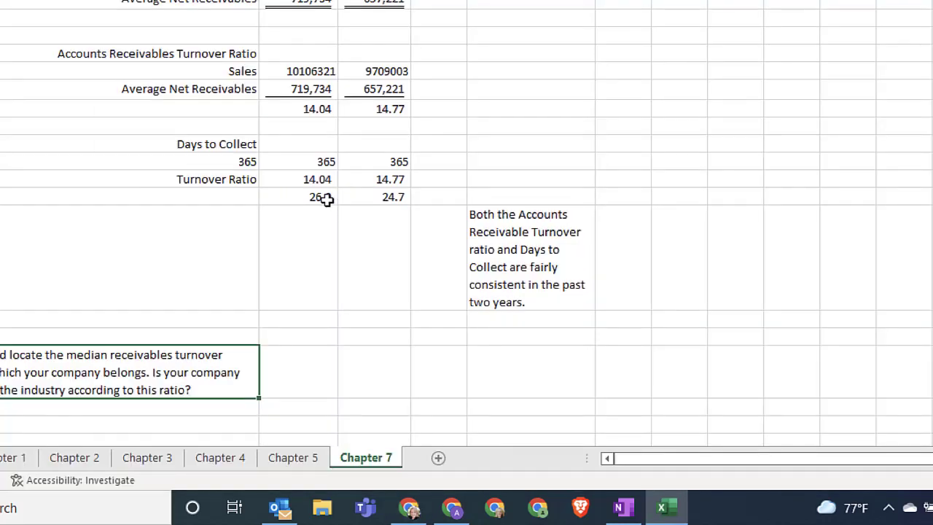
pyautogui.click(306, 387)
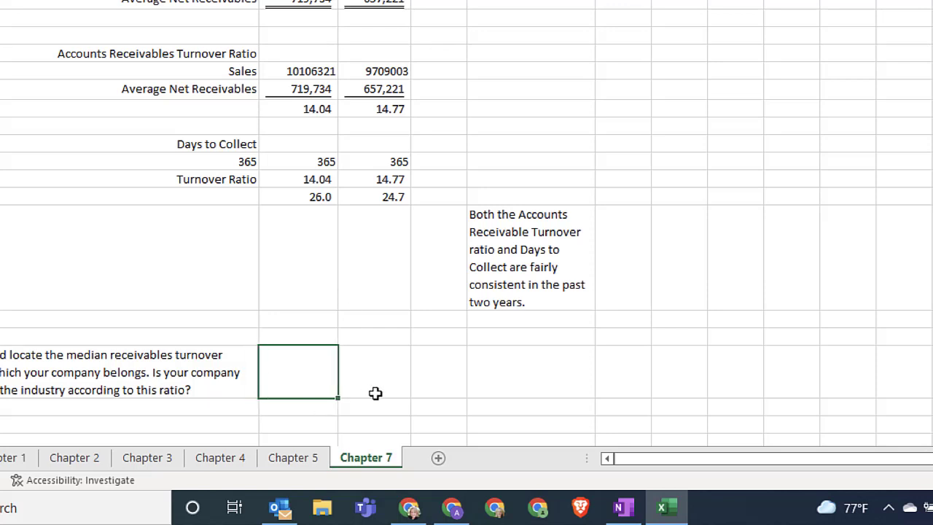
pyautogui.click(234, 426)
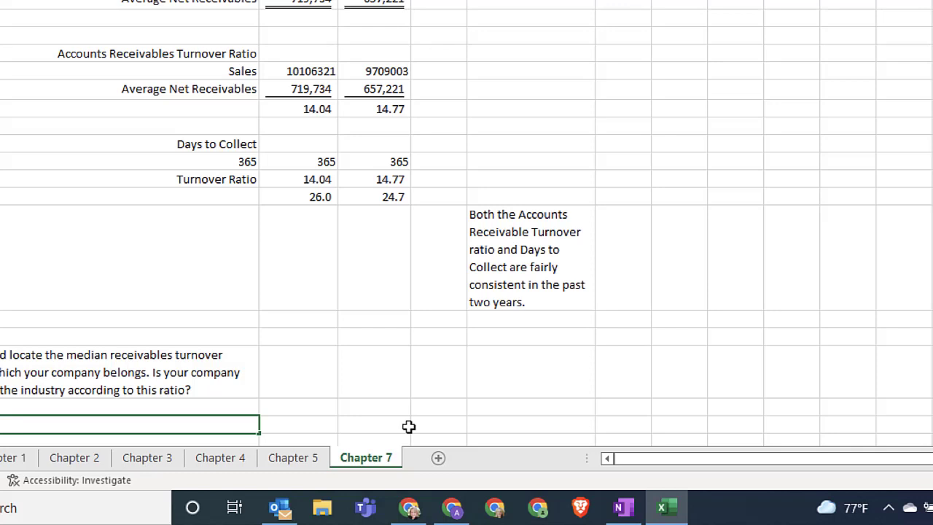
pyautogui.write('ios')
pyautogui.press('Tab')
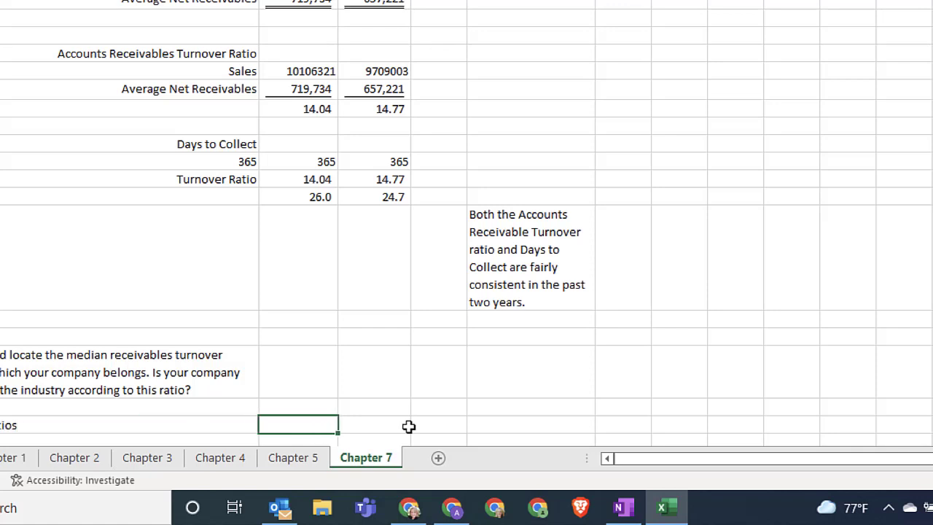
pyautogui.write('26')
pyautogui.press('Return')
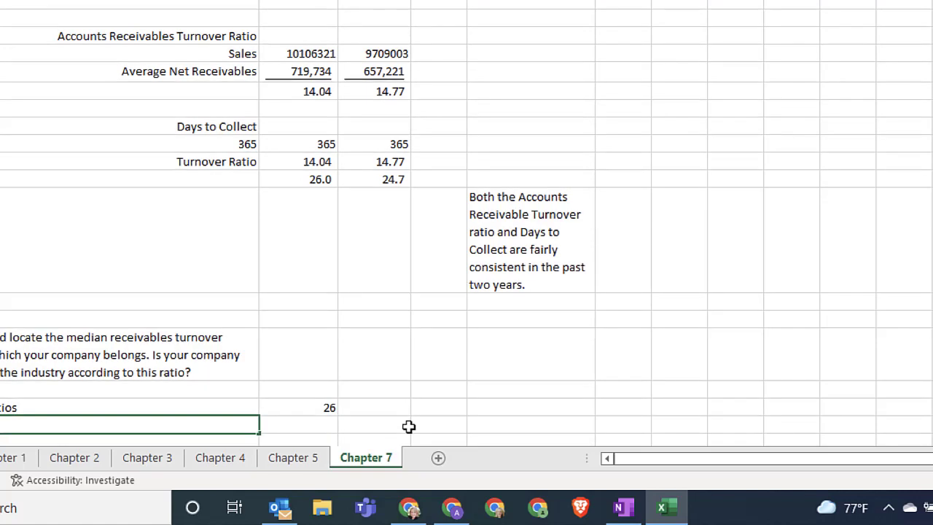
# Step: Add an "Industry" row with the value 10 directly below the Readyratios row and right-align both labels
pyautogui.press('Tab')
pyautogui.write('10')
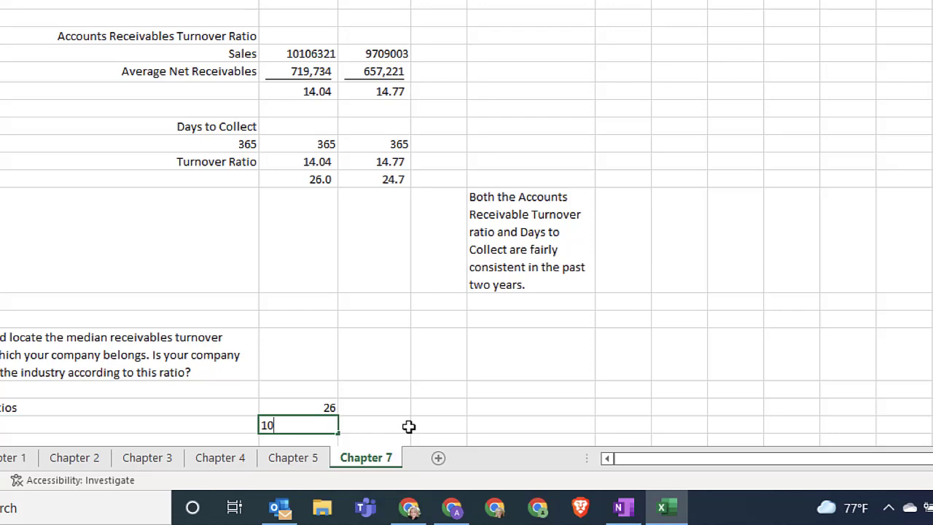
pyautogui.press('Return')
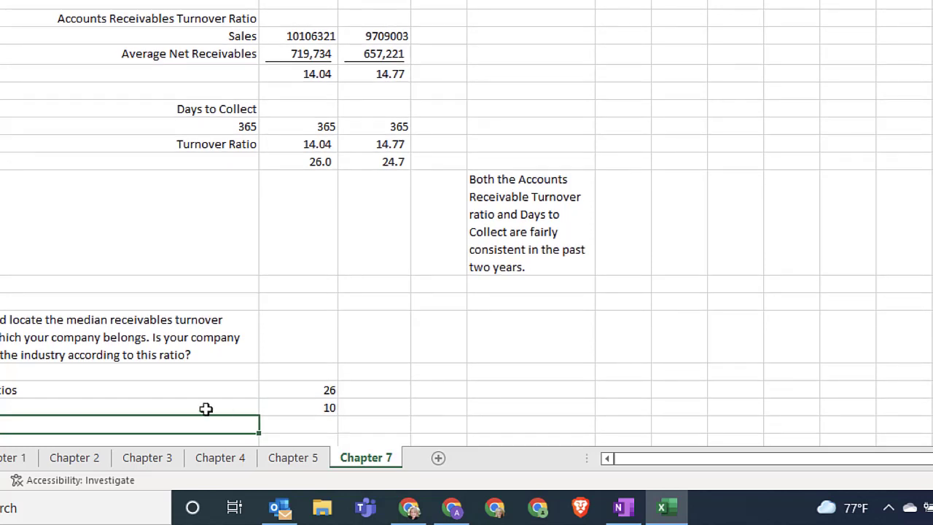
pyautogui.moveTo(150, 388); pyautogui.dragTo(150, 406)
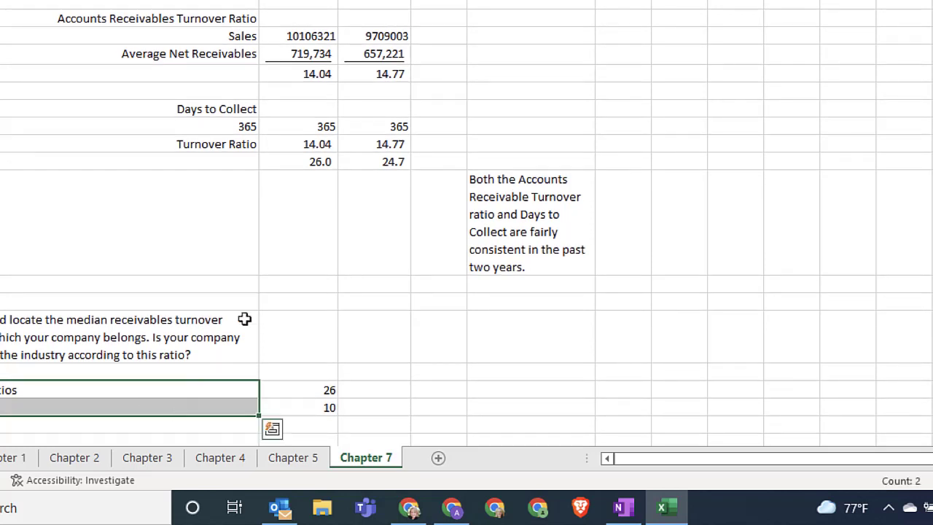
pyautogui.click(284, 2)
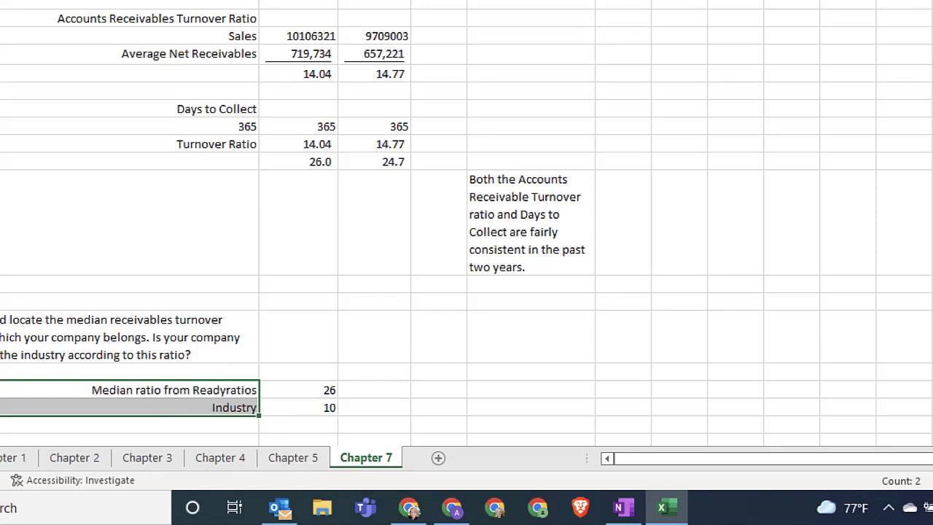
# Step: Begin the answer to question 2 in the comments column of the Readyratios row with "Their days to collect were"
pyautogui.click(488, 394)
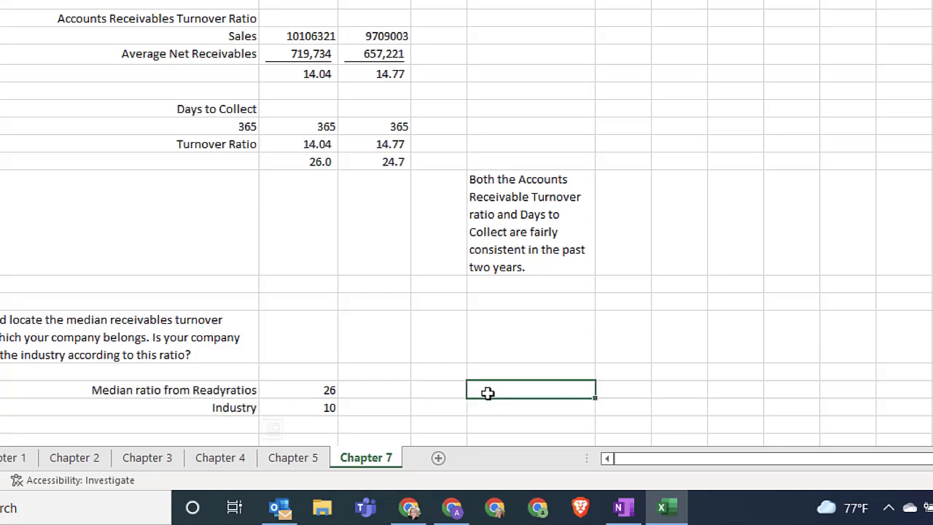
pyautogui.press('F2')
pyautogui.write('There days to sell were')
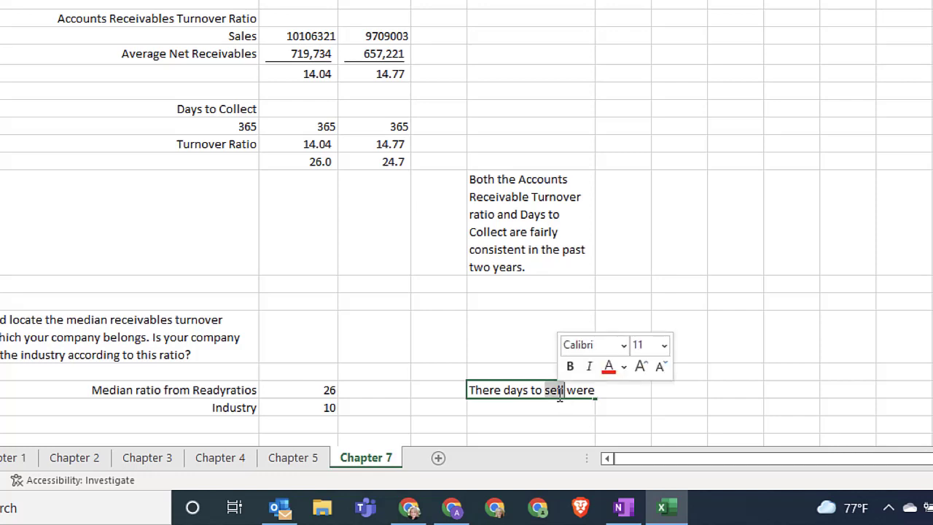
pyautogui.write('collect')
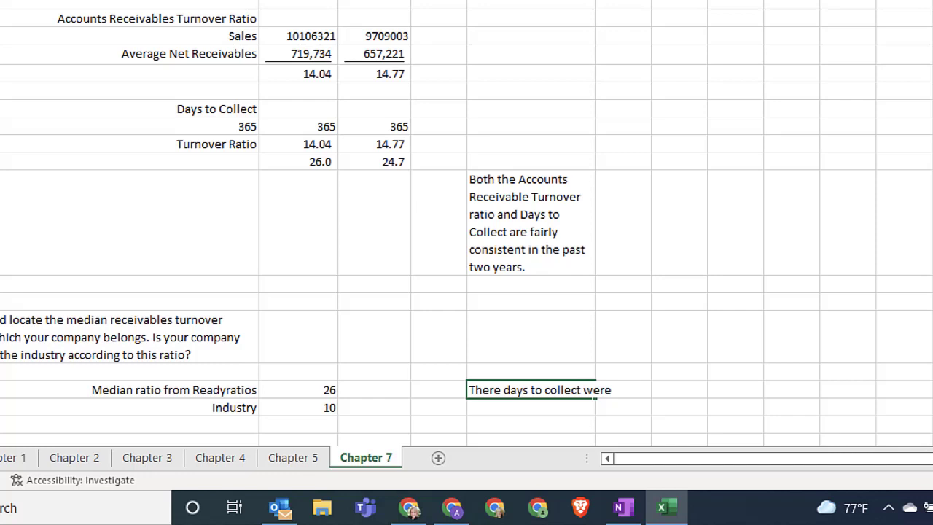
pyautogui.press('BackSpace')
pyautogui.press('BackSpace')
pyautogui.press('BackSpace')
pyautogui.write('eir')
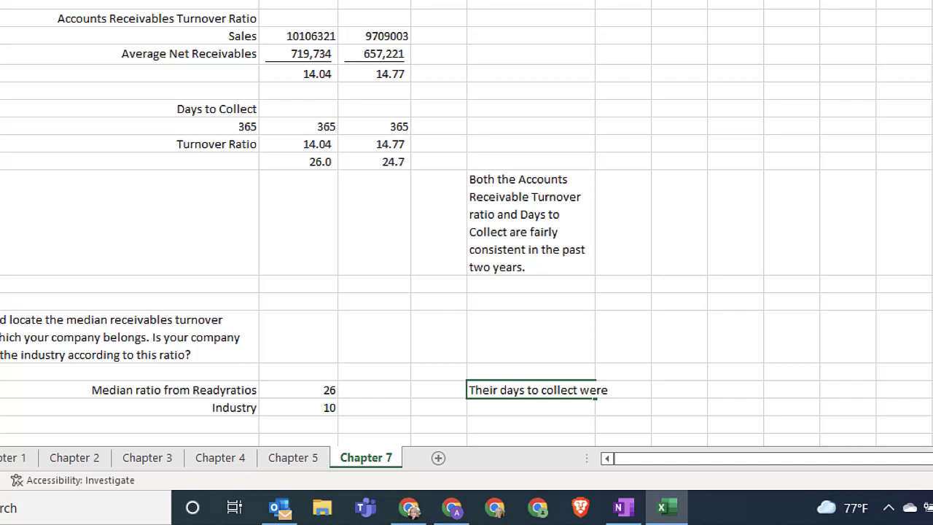
# Step: Complete the answer as "Their days to collect (26 days) were much longer than the industry average of 10 days."
pyautogui.write(' much longer tha')
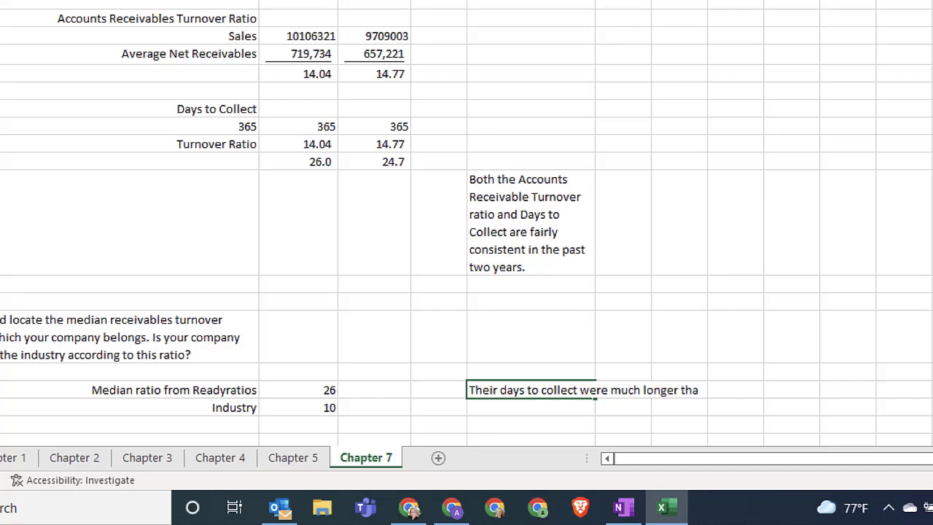
pyautogui.write('n the industry')
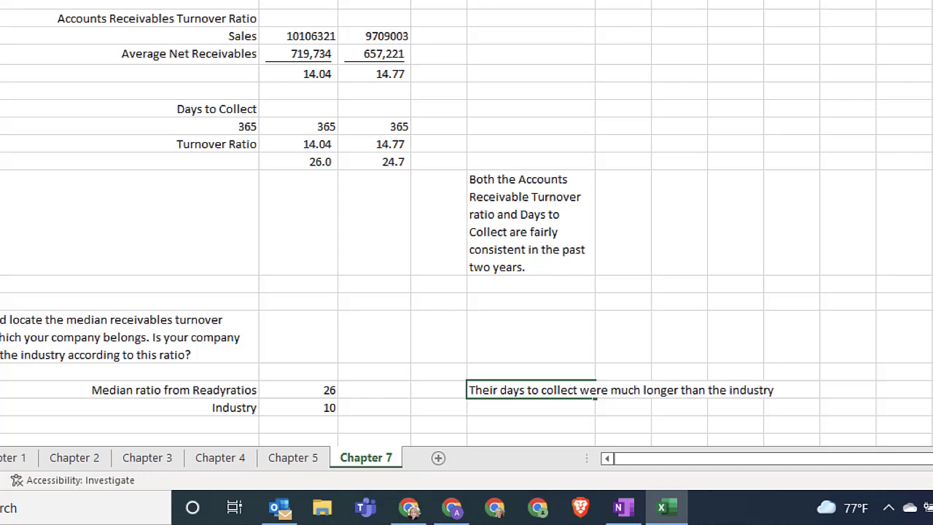
pyautogui.write(' average of 10 days.')
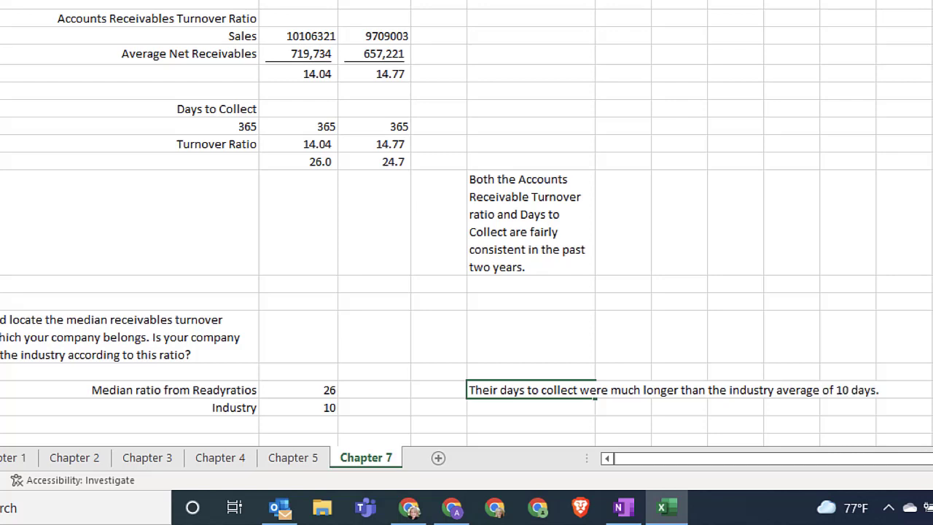
pyautogui.write(' (26 d')
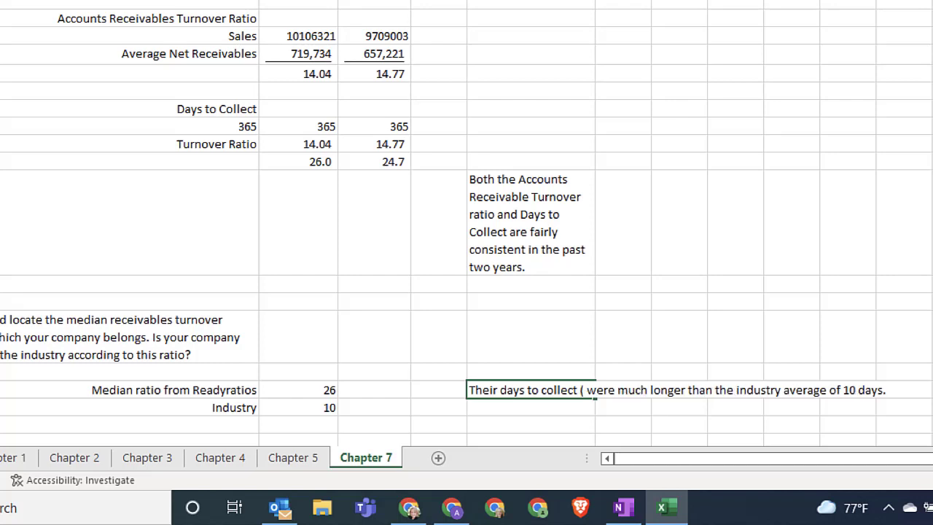
pyautogui.write('ays)')
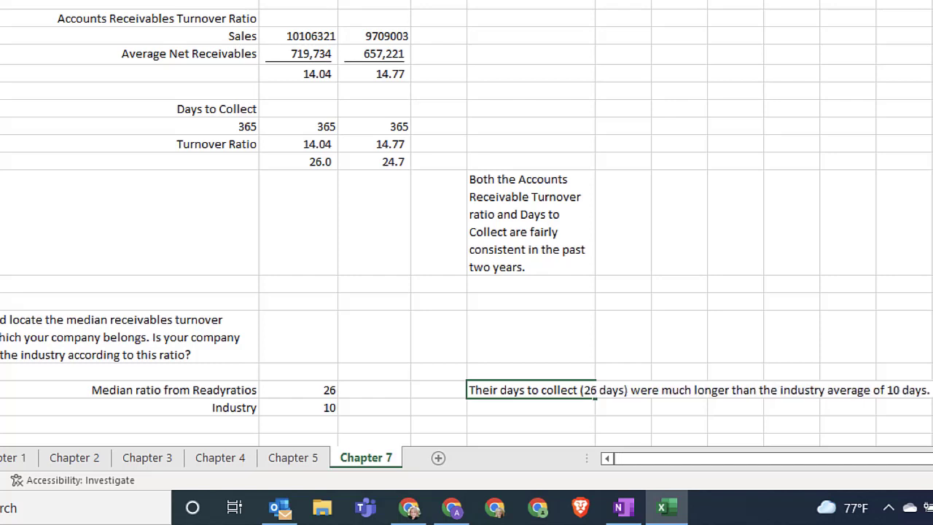
pyautogui.press('Return')
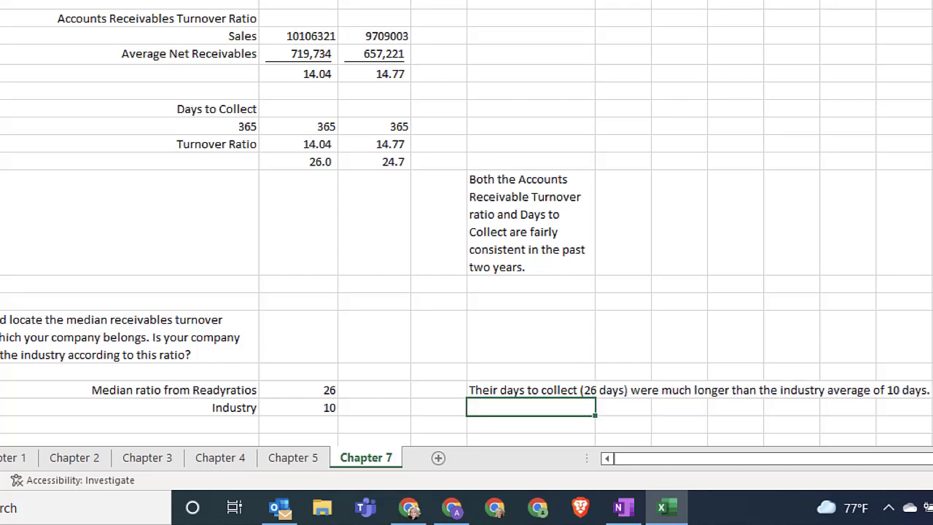
# Step: Move the answer two cells down, below the Industry row, and wrap its text within the cell
pyautogui.click(543, 392)
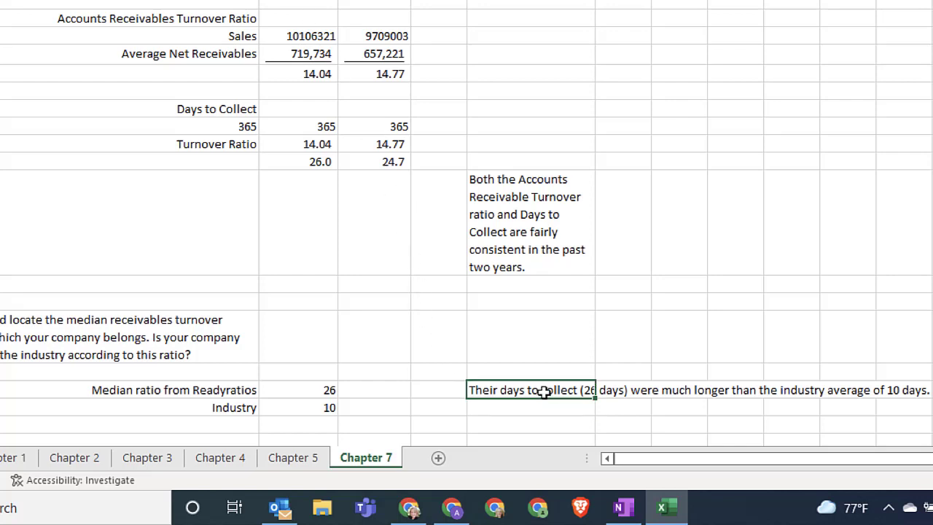
pyautogui.hotkey('ctrl', 'c')
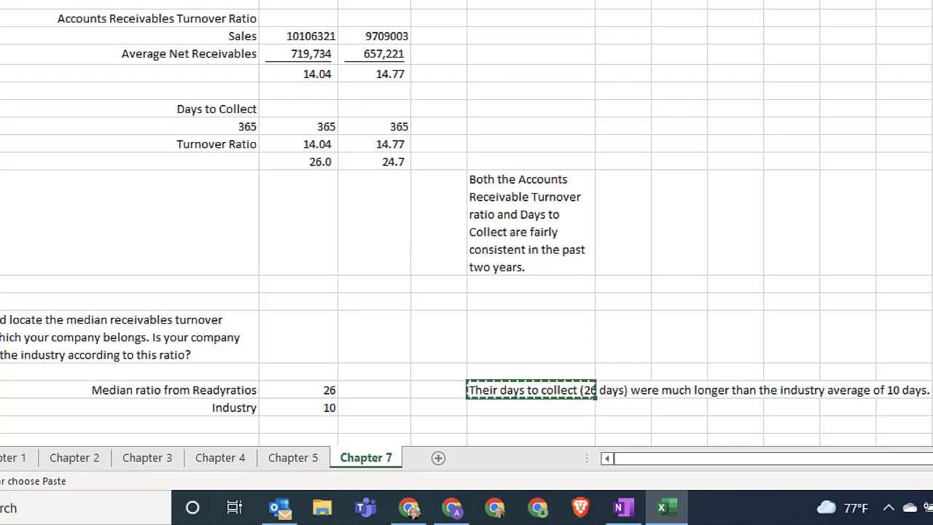
pyautogui.click(536, 423)
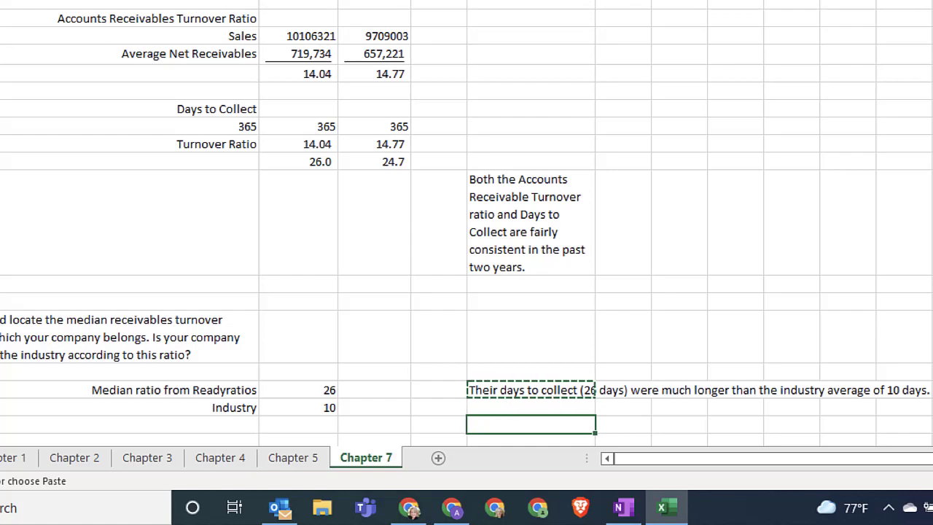
pyautogui.hotkey('ctrl', 'v')
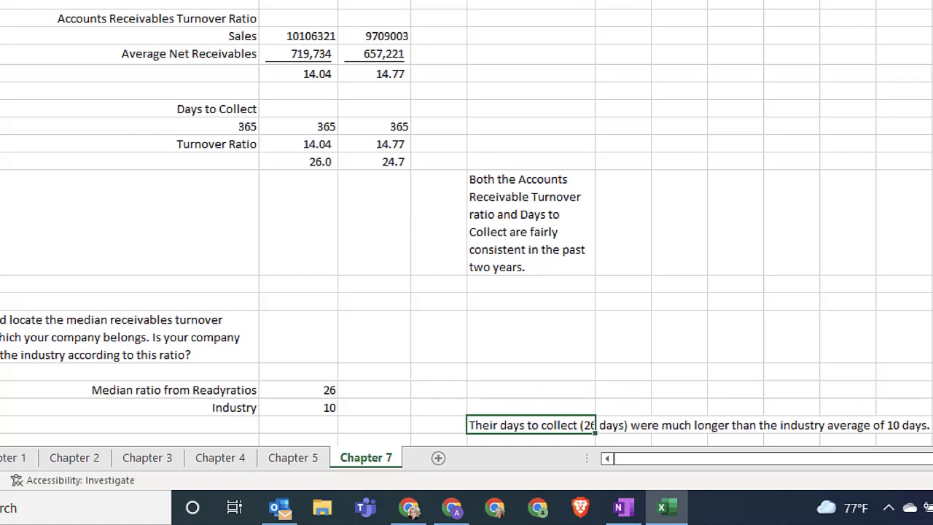
pyautogui.click(438, 2)
pyautogui.scroll(-2, 453, 101)
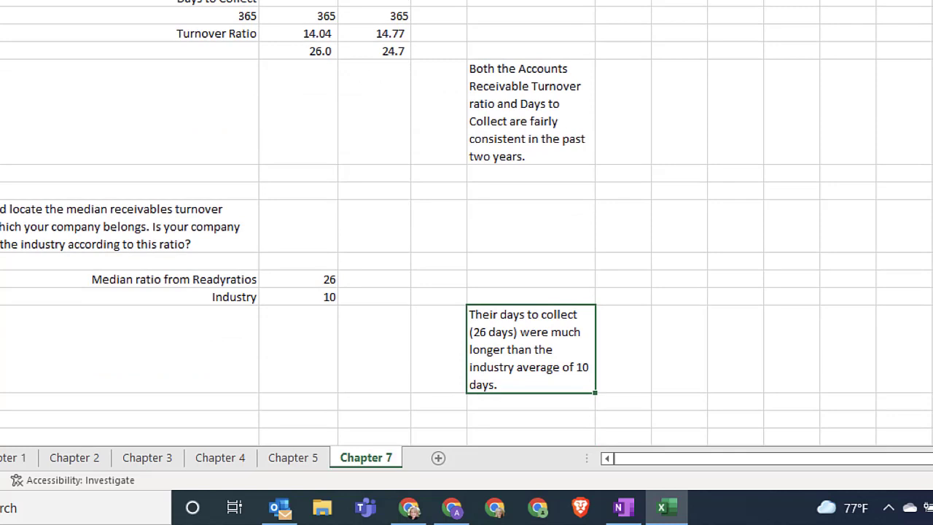
# Step: Switch to the course project instructions in Chrome and copy the Chapter 7 question 3 text about the allowance for doubtful accounts
pyautogui.moveTo(409, 507)
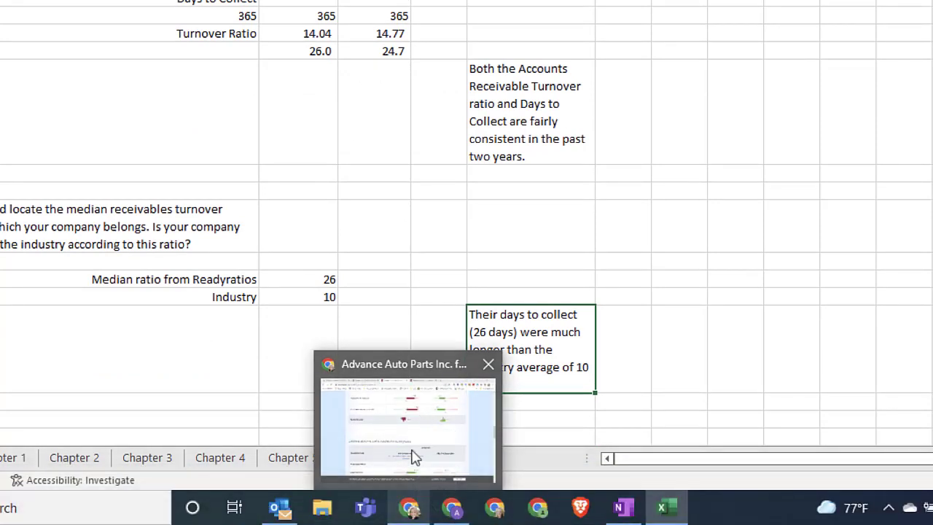
pyautogui.click(410, 507)
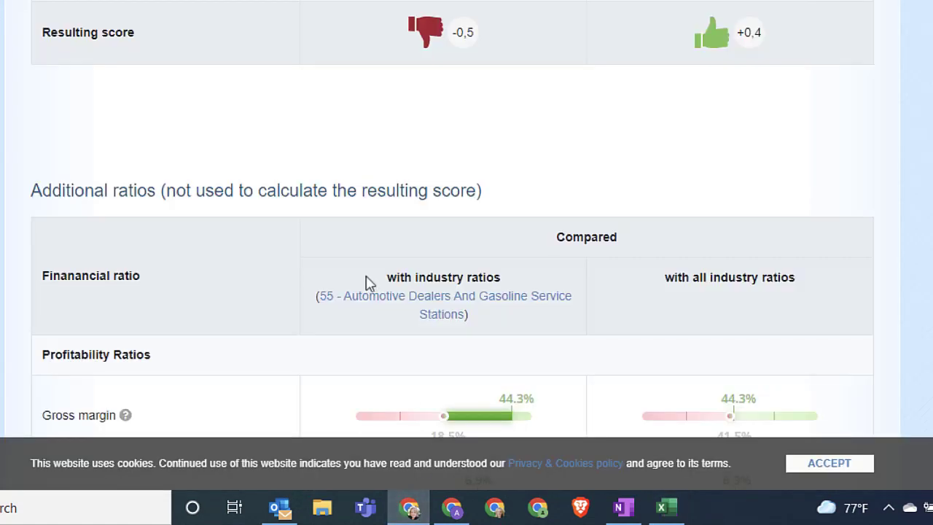
pyautogui.click(235, 0)
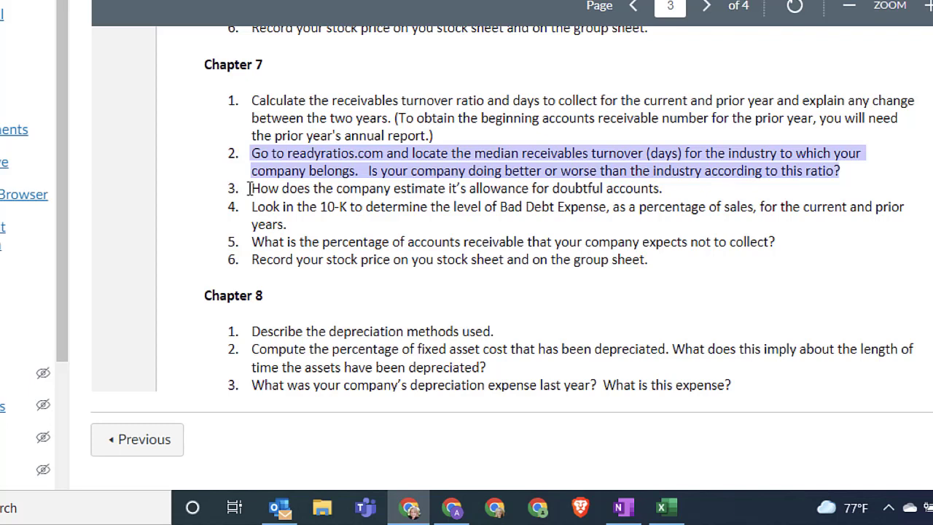
pyautogui.moveTo(250, 189); pyautogui.dragTo(674, 189)
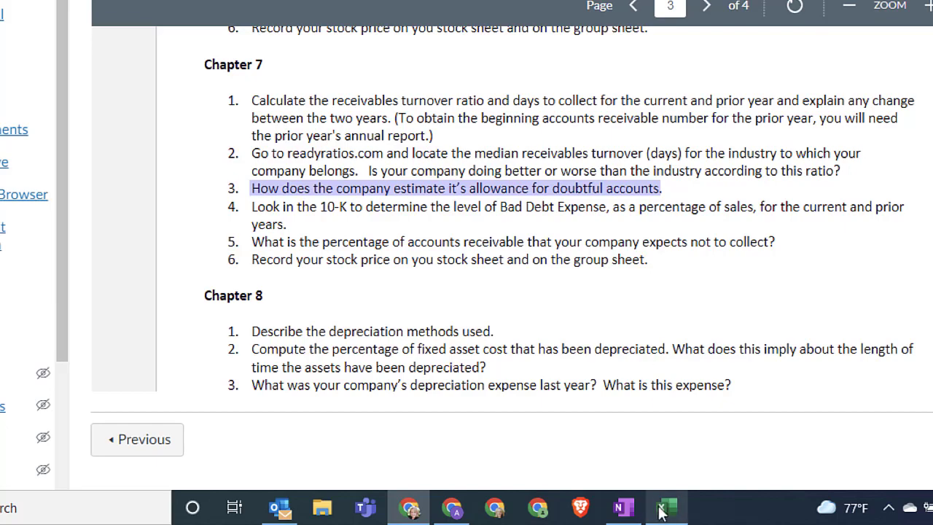
# Step: Return to the FASP workbook in Excel and paste the copied question into cell A28, matching the sheet's own formatting
pyautogui.moveTo(660, 512)
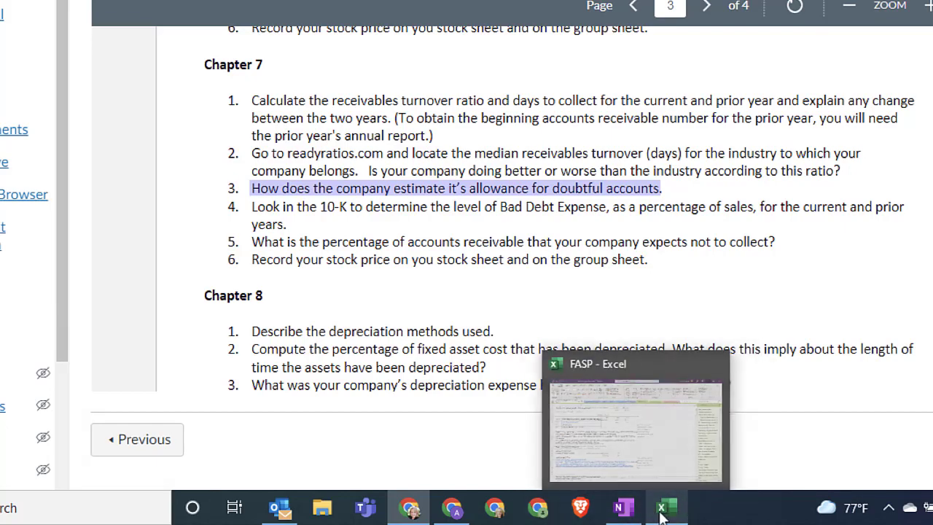
pyautogui.click(660, 511)
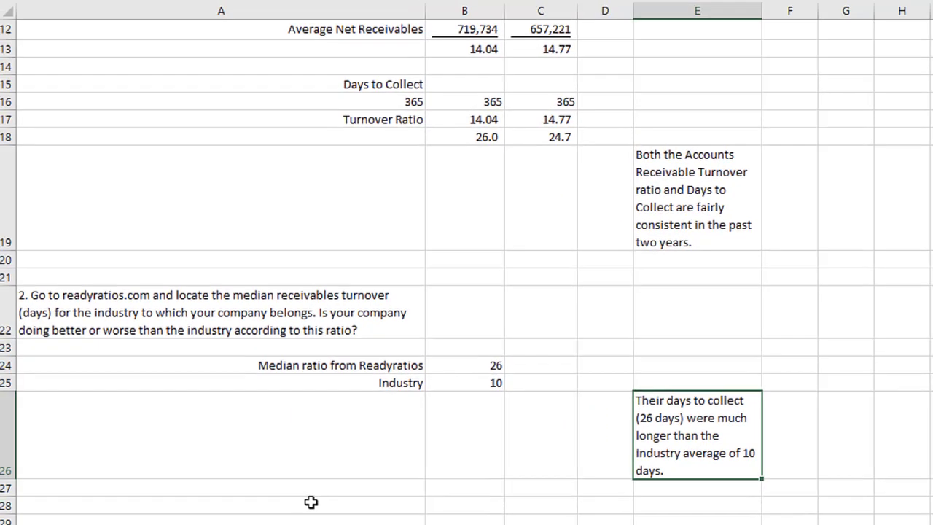
pyautogui.scroll(-3, 147, 398)
pyautogui.click(270, 261)
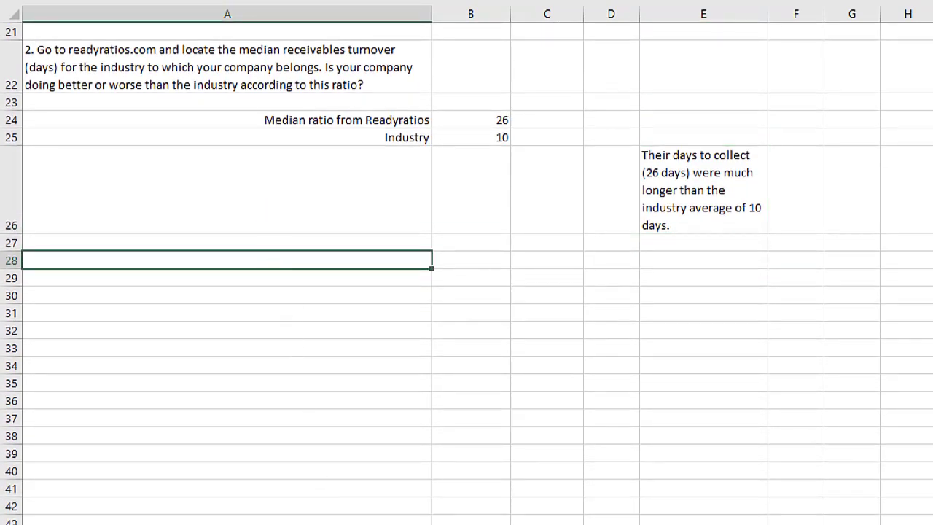
pyautogui.hotkey('ctrl', 'v')
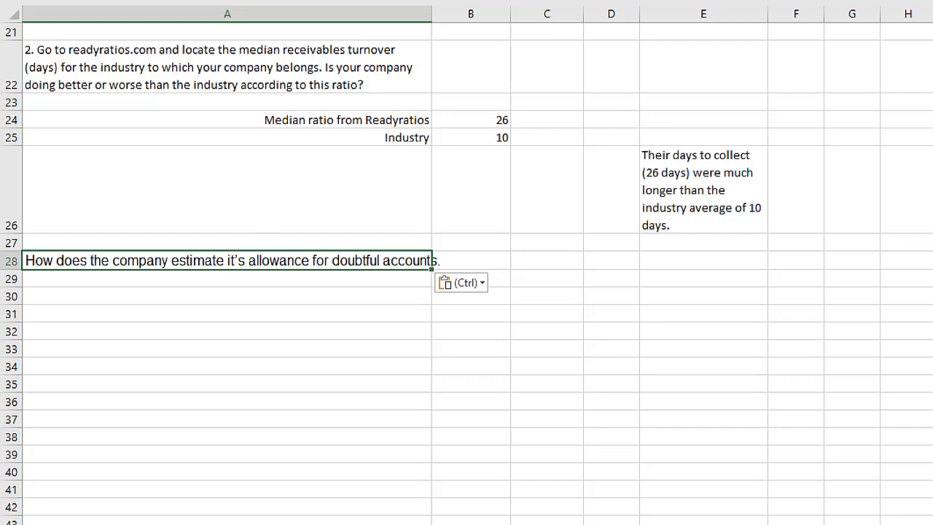
pyautogui.hotkey('ctrl', 'z')
pyautogui.click(18, 0)
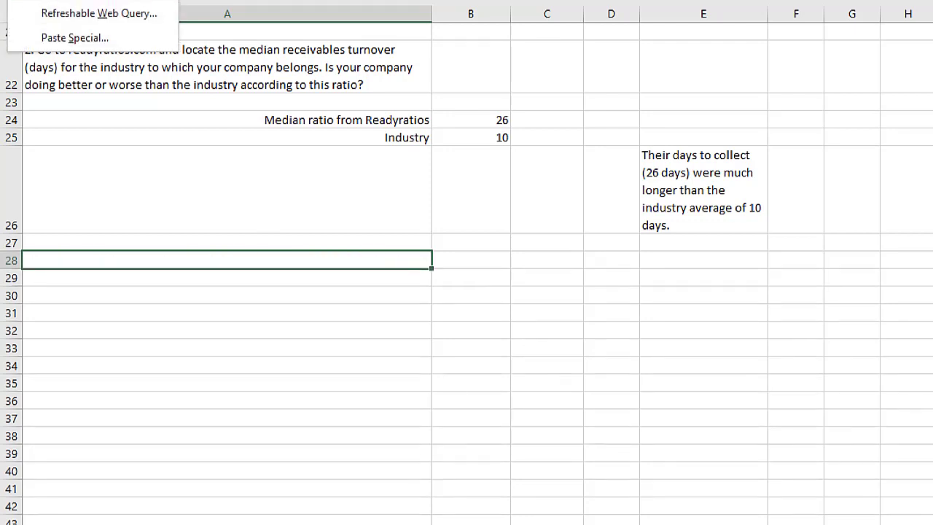
pyautogui.click(26, 0)
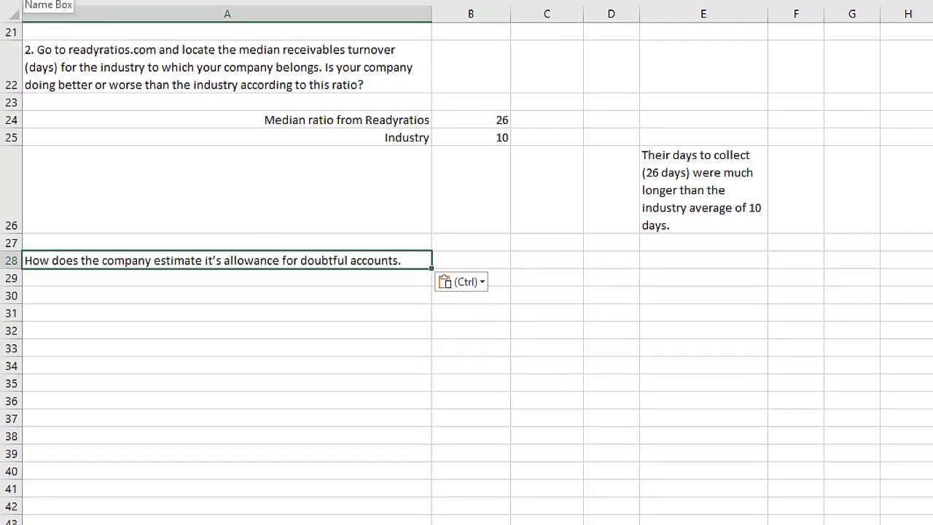
# Step: Number the question in cell A28 by adding "3." in front of its text
pyautogui.click(223, 0)
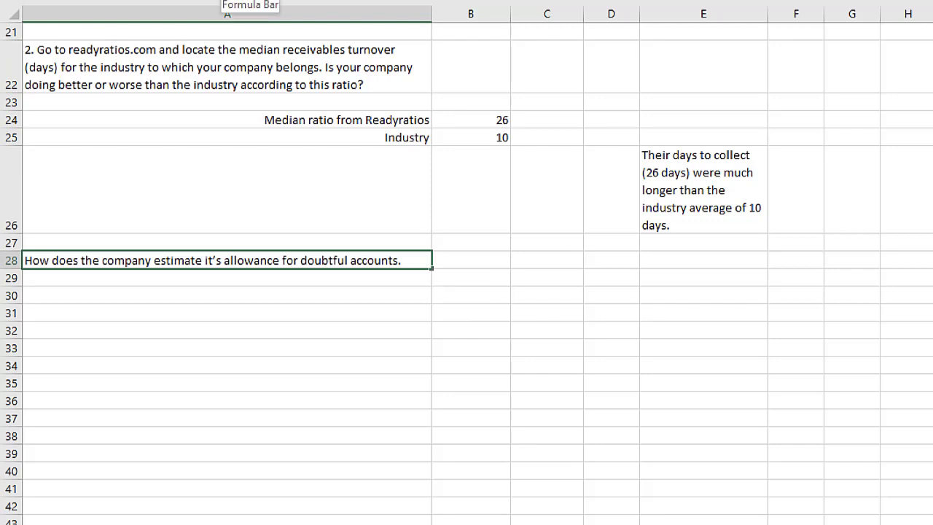
pyautogui.write('3.')
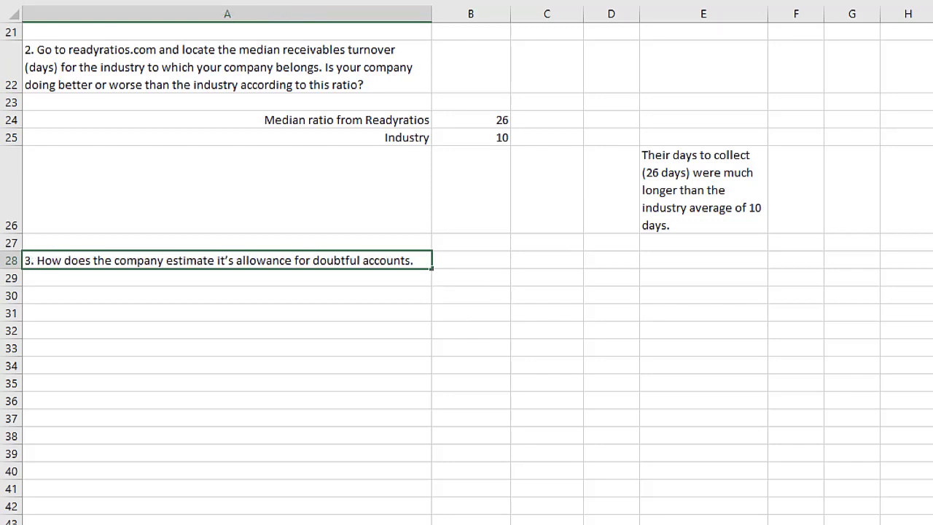
pyautogui.press('Return')
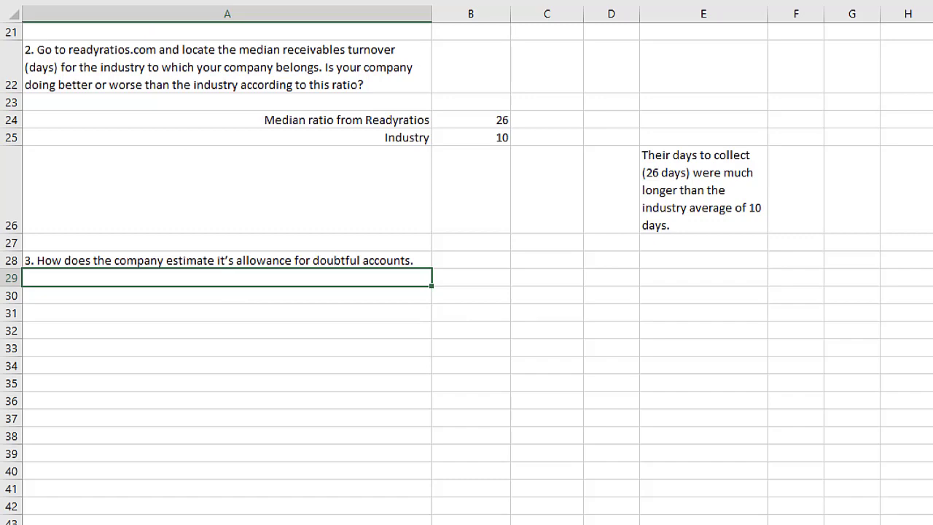
# Step: Leave the workbook and open the Advance Auto Parts 10K 2020 file from the desktop
pyautogui.moveTo(584, 524)
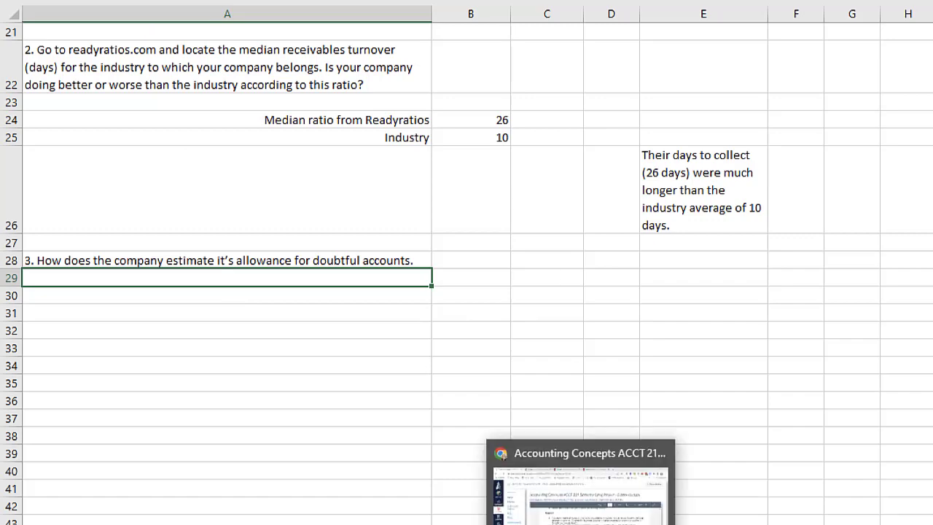
pyautogui.click(583, 506)
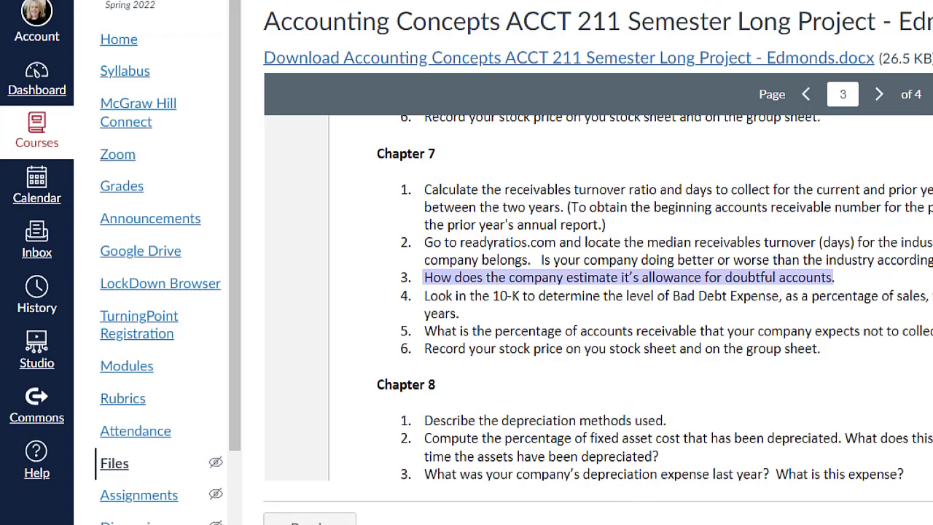
pyautogui.hotkey('alt', 'Tab')
pyautogui.press('super+d')
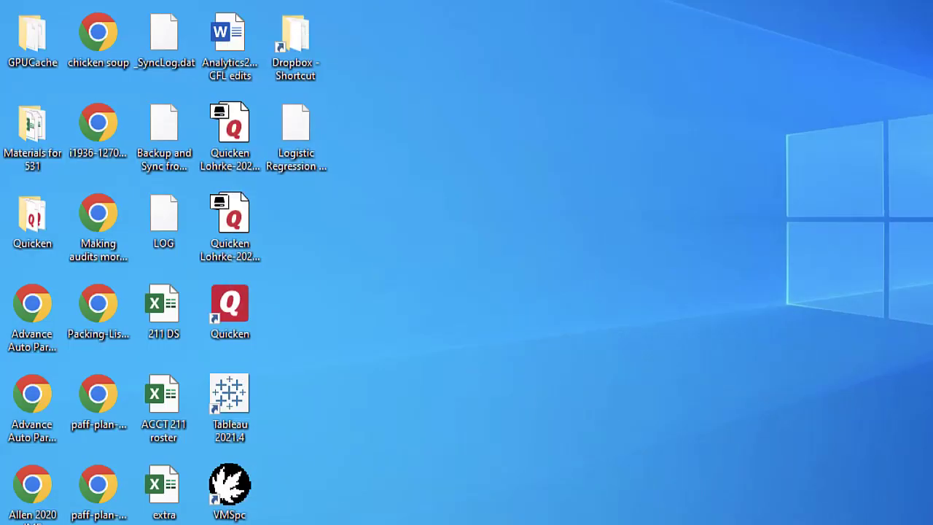
pyautogui.click(30, 396)
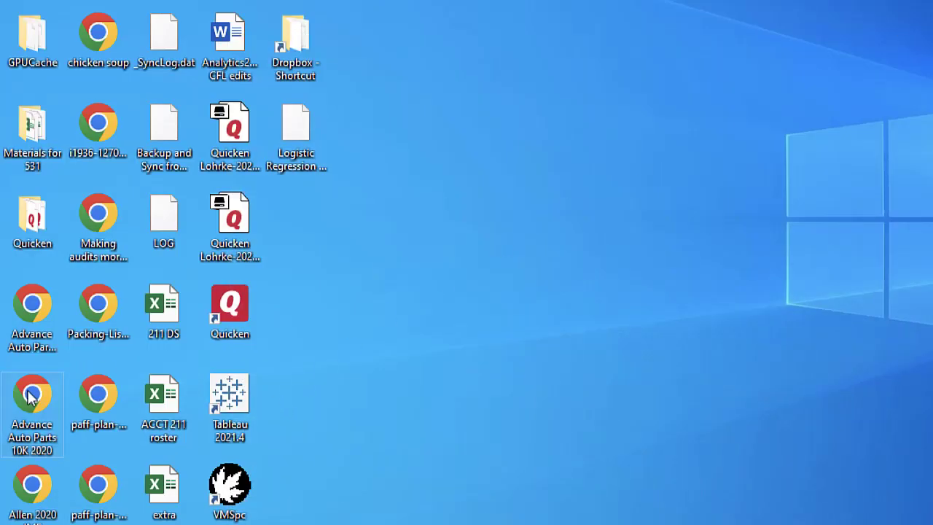
pyautogui.doubleClick(30, 396)
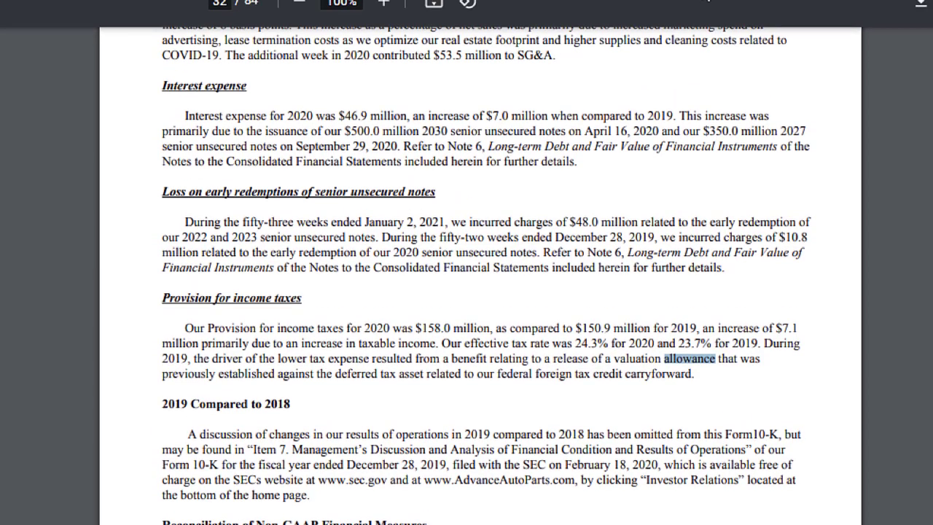
# Step: Search the 10-K for "allowance for" and review the notes from Receivables, net back to the start of Significant Accounting Policies
pyautogui.write('for')
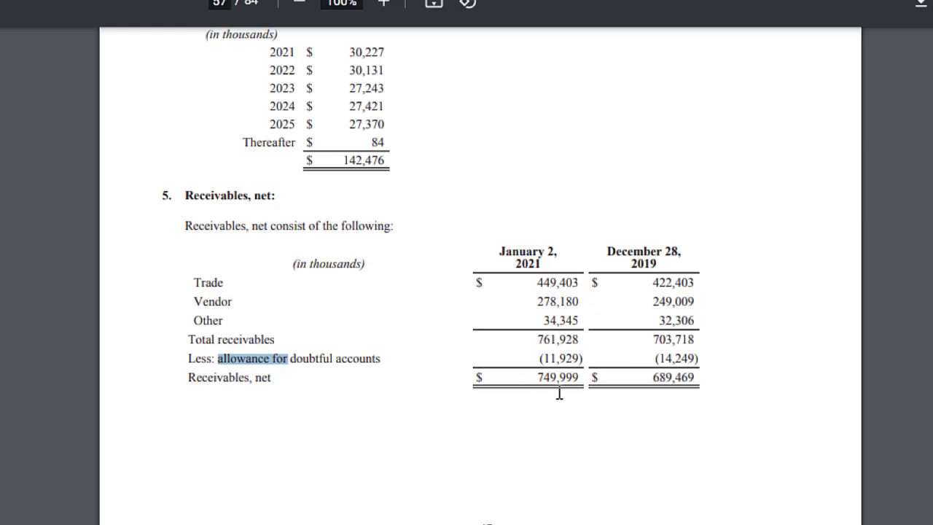
pyautogui.scroll(3, 559, 393)
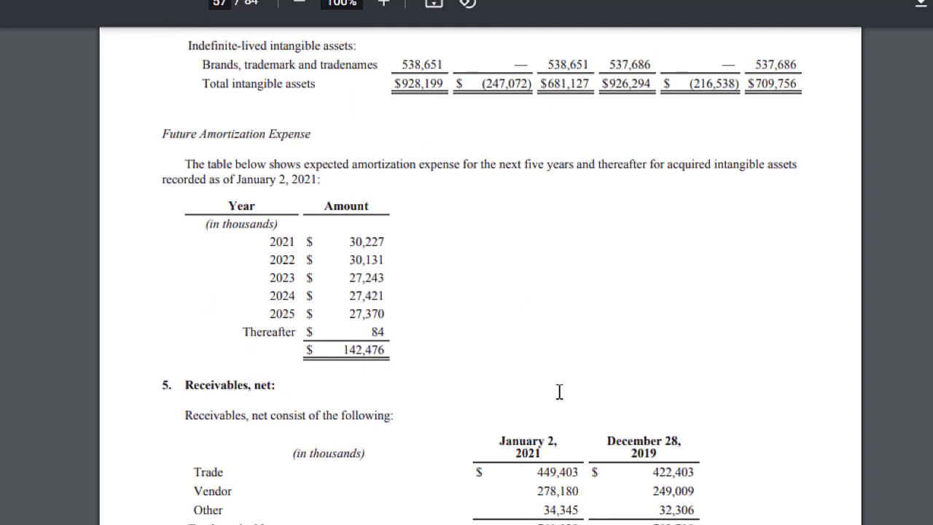
pyautogui.scroll(4, 559, 392)
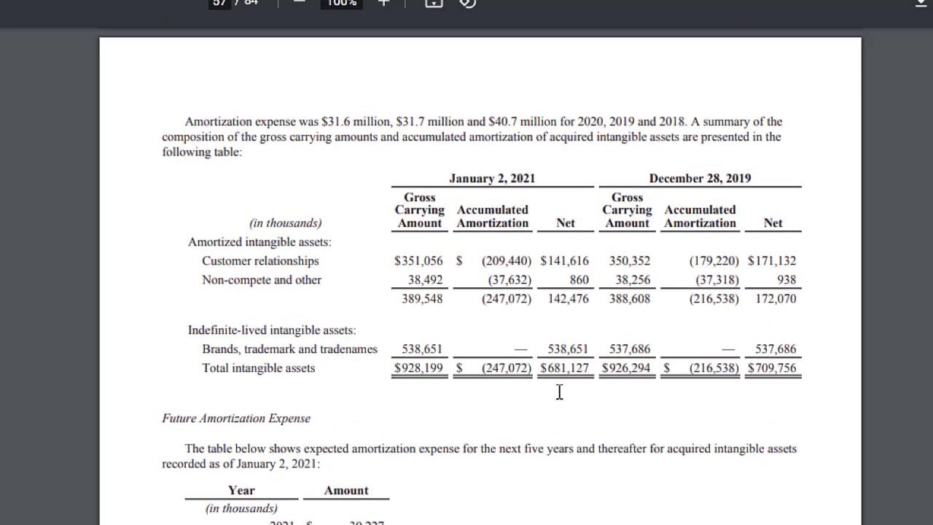
pyautogui.scroll(10, 559, 393)
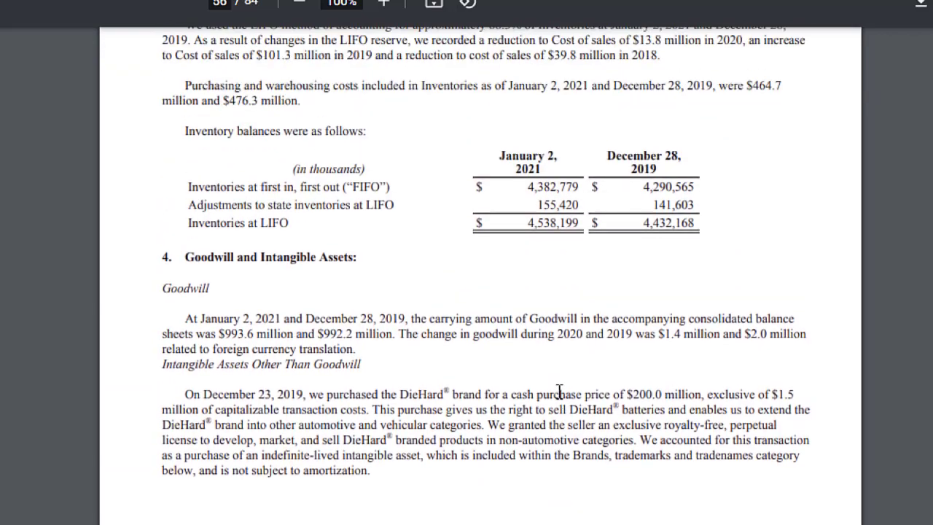
pyautogui.scroll(3, 559, 392)
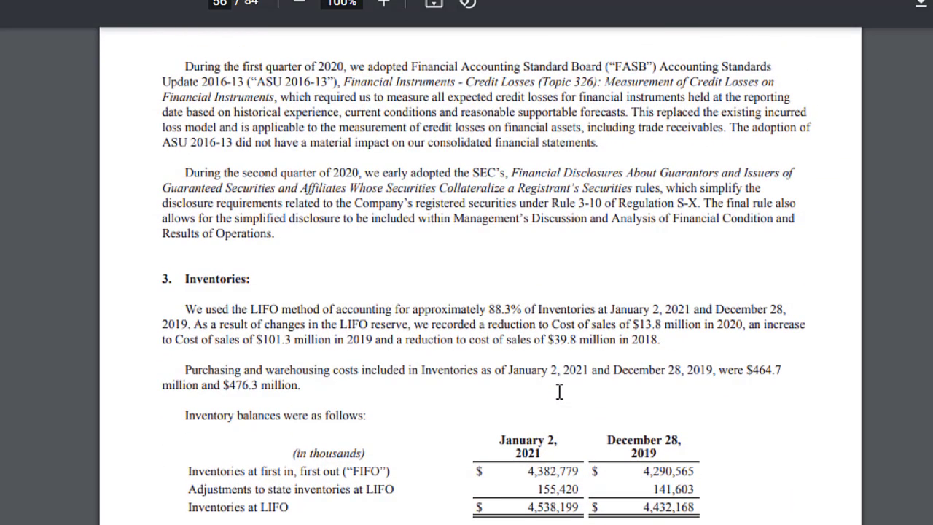
pyautogui.scroll(4, 559, 392)
pyautogui.scroll(8, 559, 392)
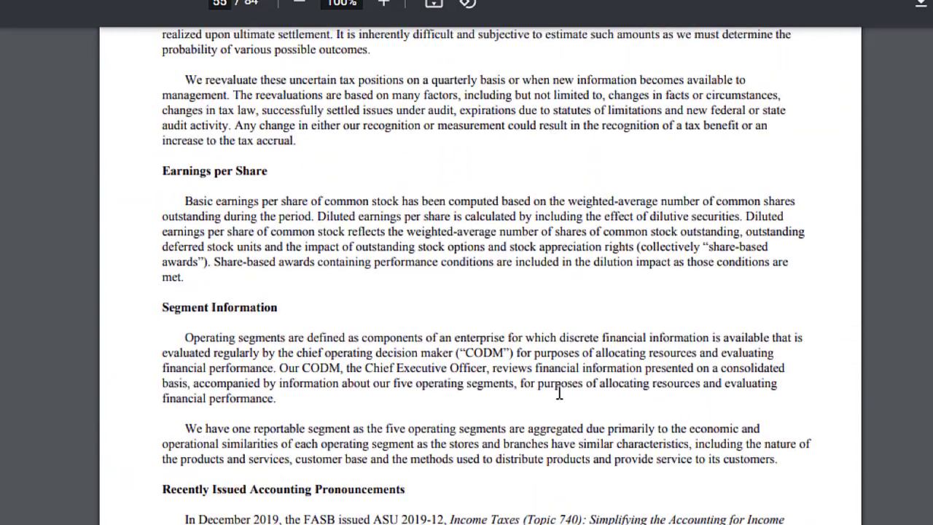
pyautogui.scroll(15, 560, 392)
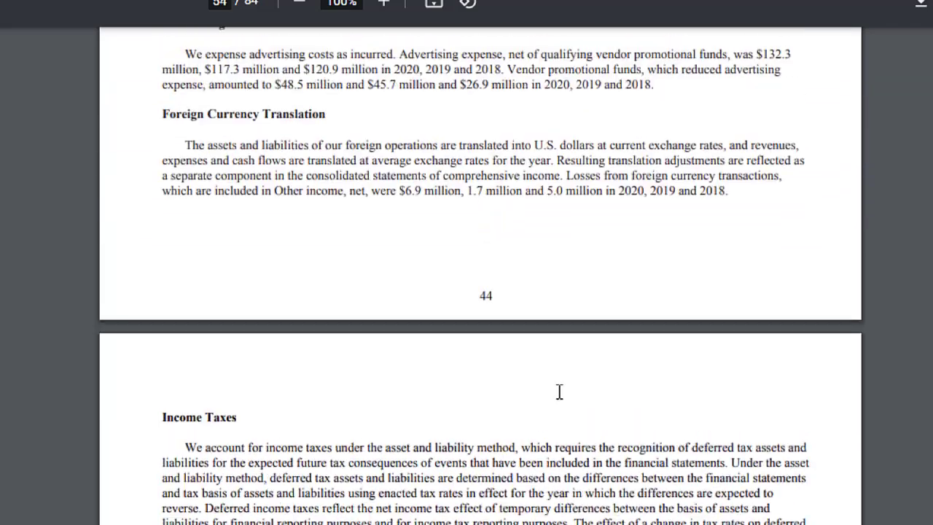
pyautogui.scroll(5, 559, 393)
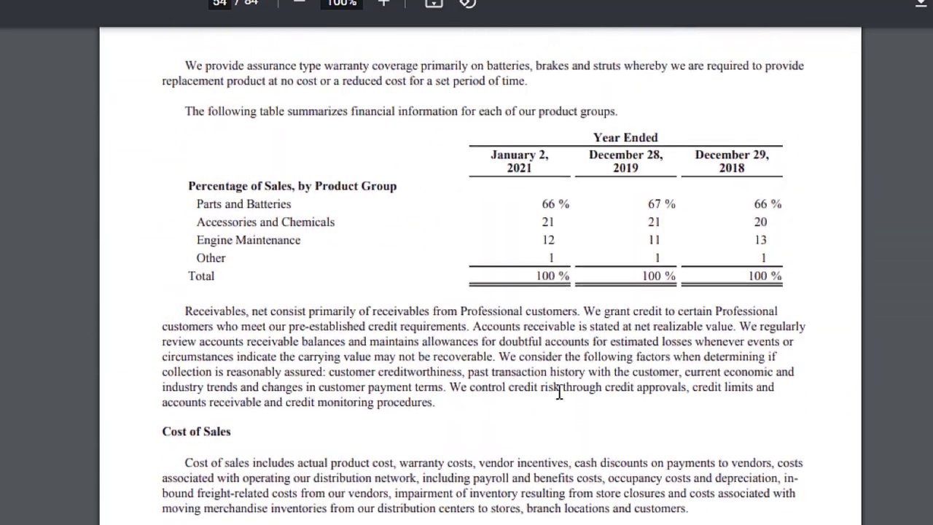
pyautogui.scroll(8, 559, 392)
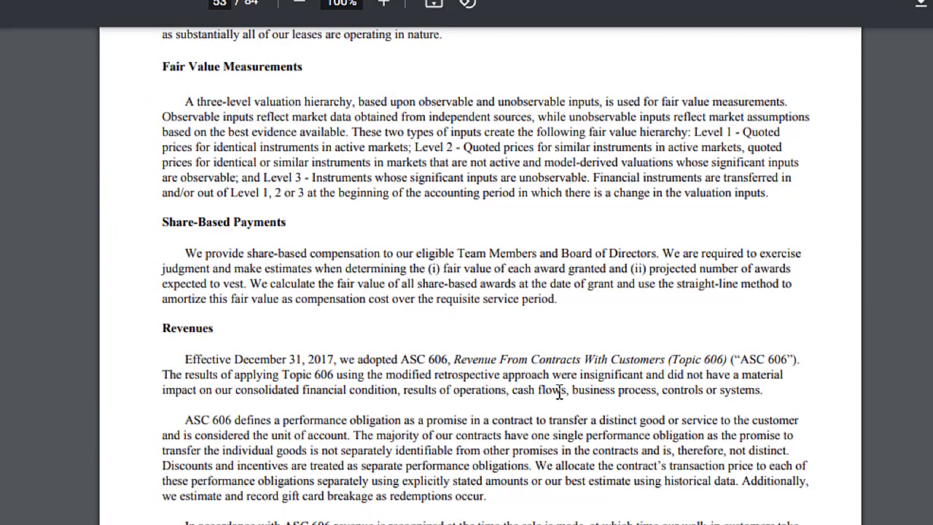
pyautogui.scroll(8, 560, 393)
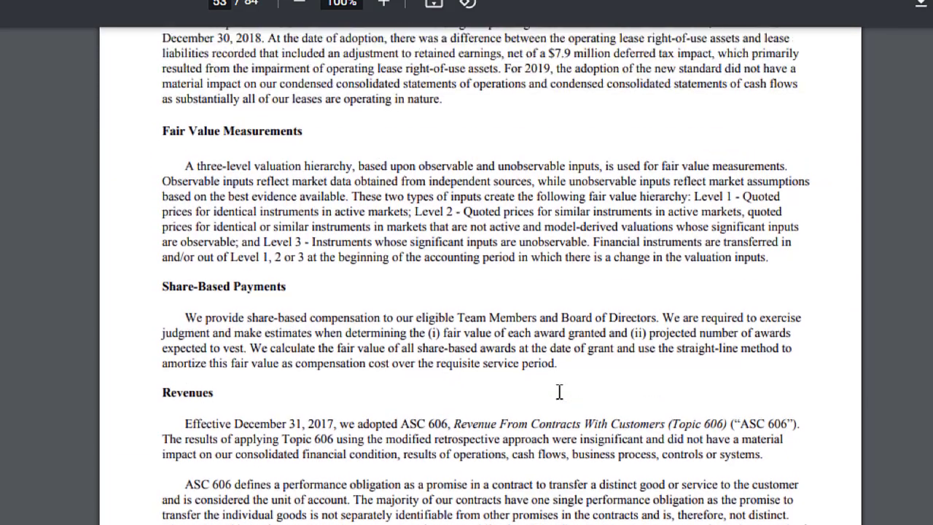
pyautogui.scroll(8, 560, 392)
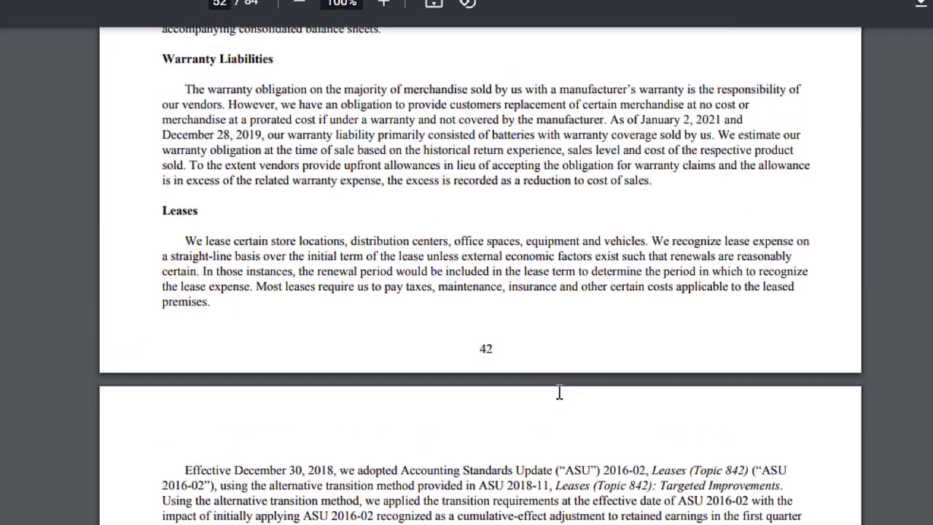
pyautogui.scroll(8, 559, 393)
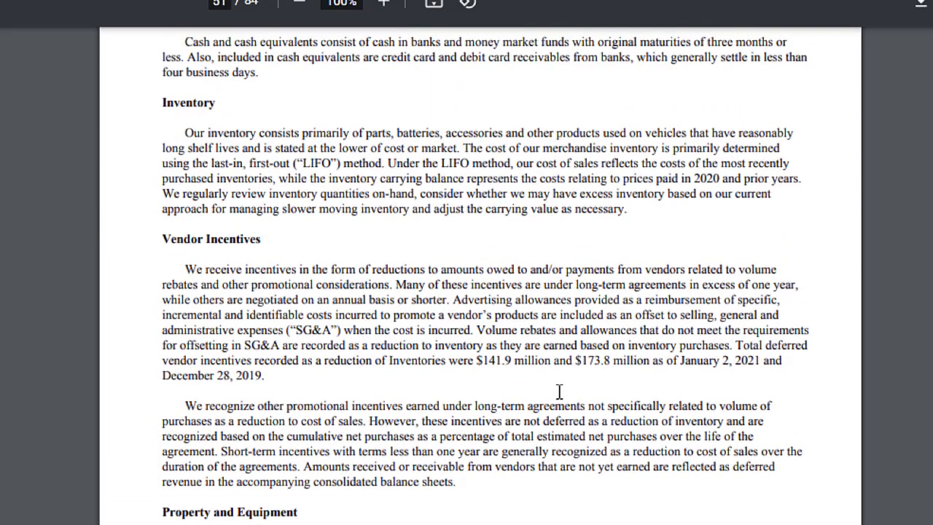
pyautogui.scroll(4, 560, 392)
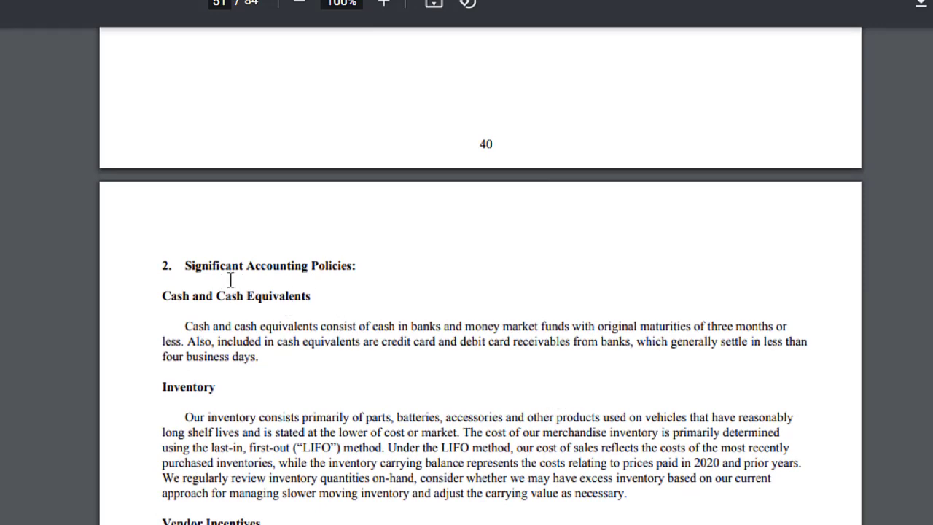
# Step: Review the Significant Accounting Policies notes, from Cash and Cash Equivalents through Leases, for the treatment of doubtful accounts
pyautogui.scroll(-3, 345, 345)
pyautogui.scroll(-3, 346, 345)
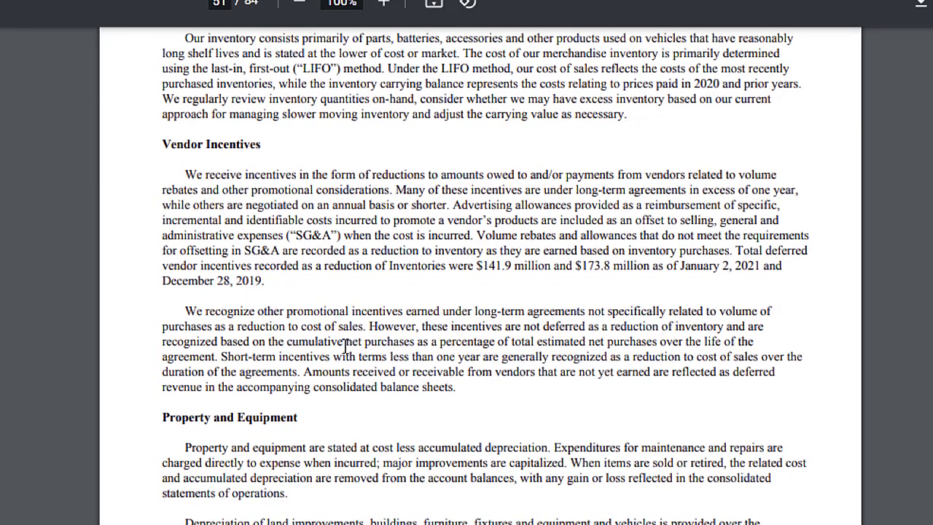
pyautogui.scroll(5, 346, 345)
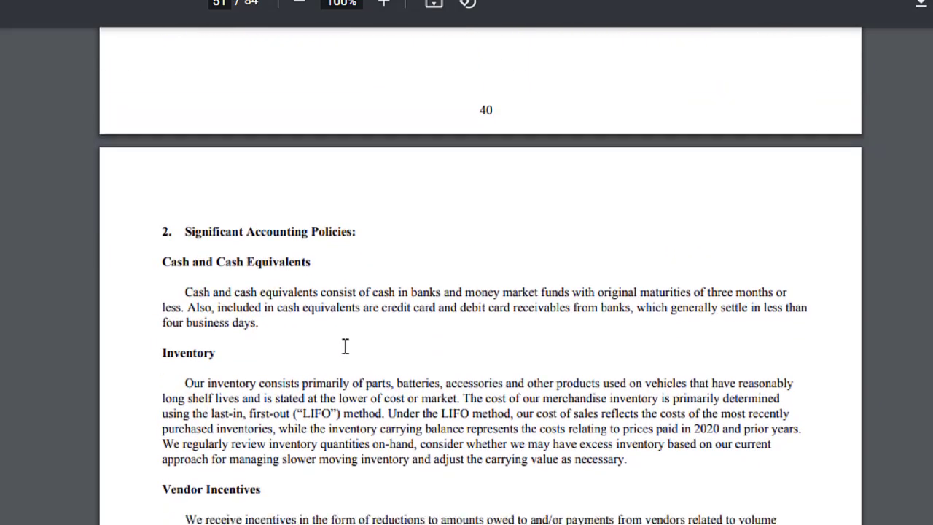
pyautogui.scroll(-5, 346, 347)
pyautogui.scroll(-15, 346, 345)
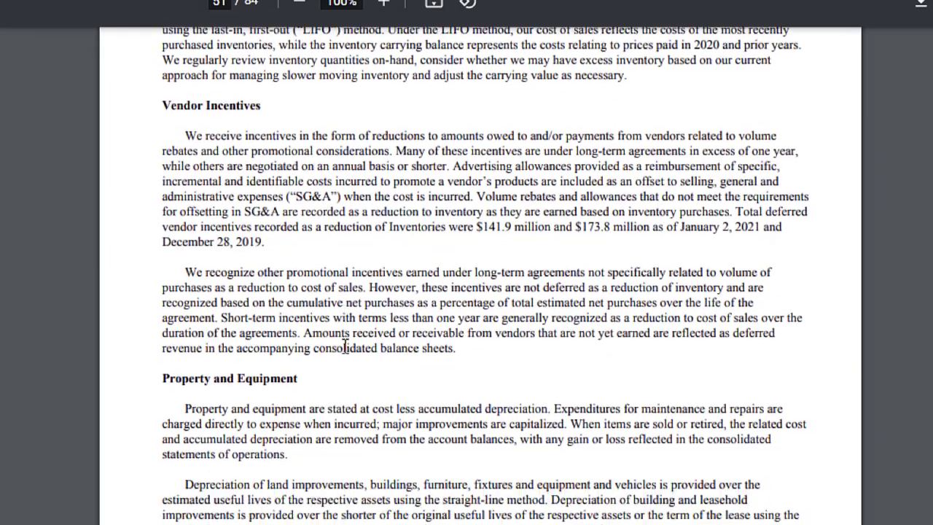
pyautogui.scroll(-3, 346, 346)
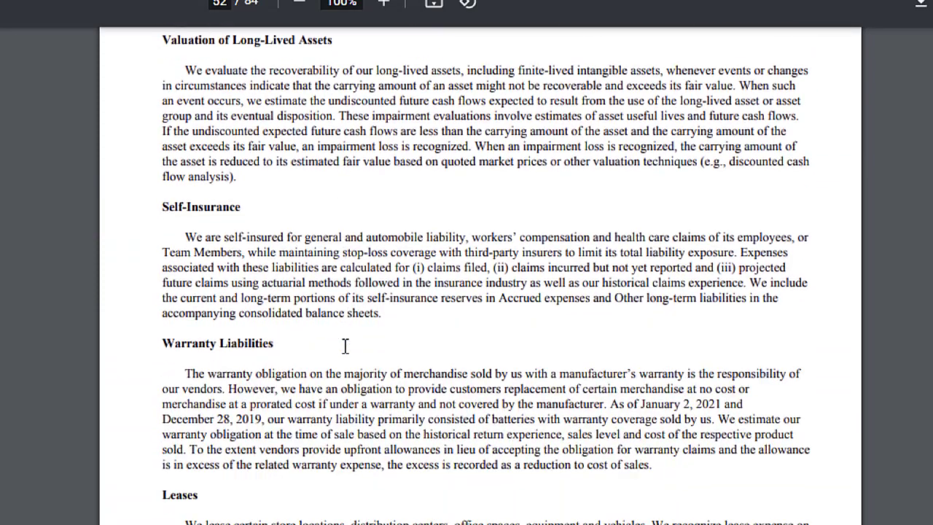
pyautogui.scroll(-6, 345, 346)
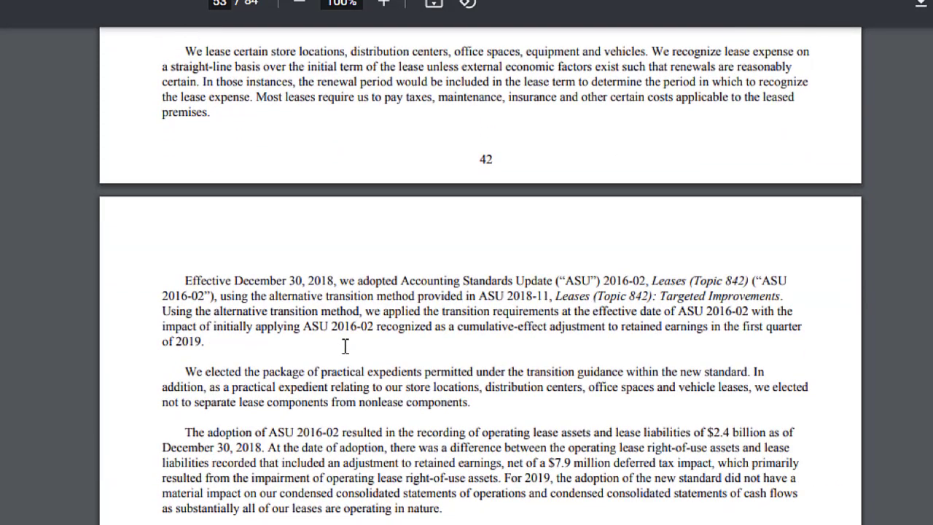
# Step: Clear the old search term in the 10-K, try "bad" and switch the search to "allowance"
pyautogui.press('BackSpace')
pyautogui.press('BackSpace')
pyautogui.press('BackSpace')
pyautogui.press('BackSpace')
pyautogui.press('BackSpace')
pyautogui.press('BackSpace')
pyautogui.press('BackSpace')
pyautogui.press('BackSpace')
pyautogui.press('BackSpace')
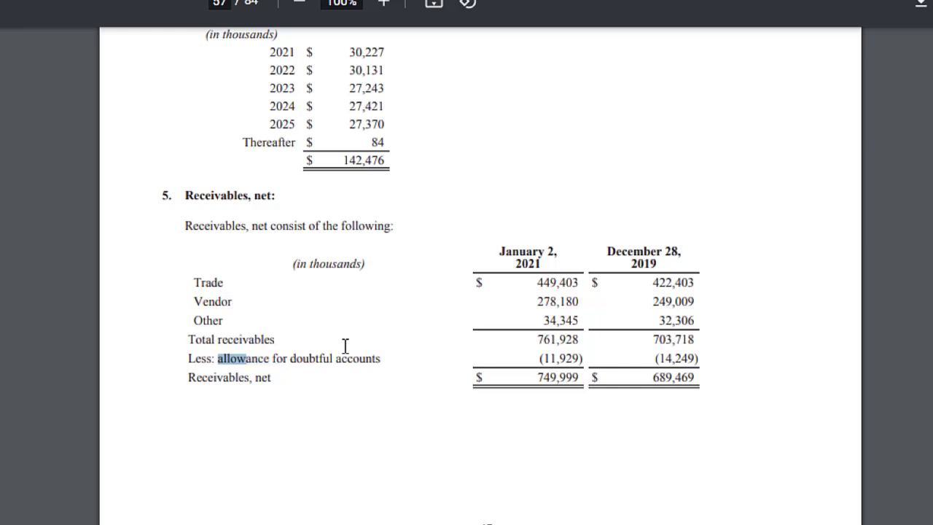
pyautogui.press('BackSpace')
pyautogui.press('BackSpace')
pyautogui.press('BackSpace')
pyautogui.press('BackSpace')
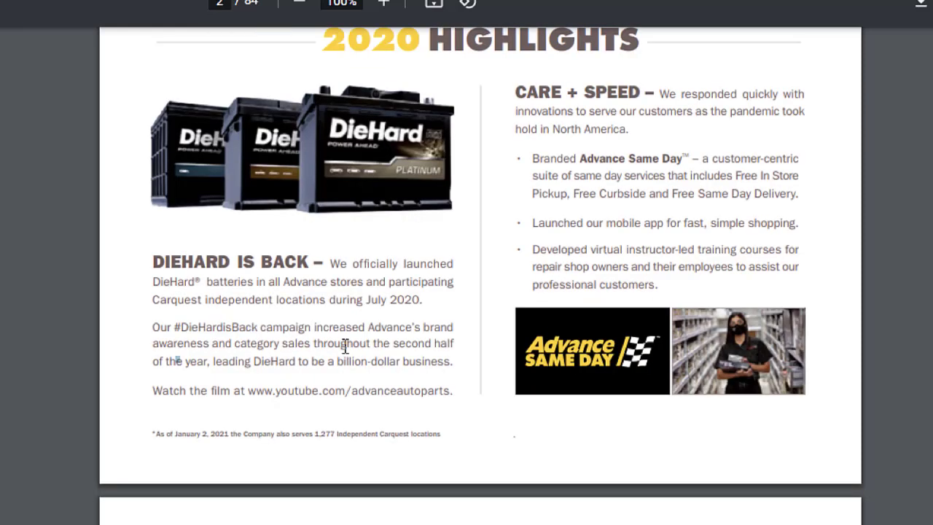
pyautogui.write('bad')
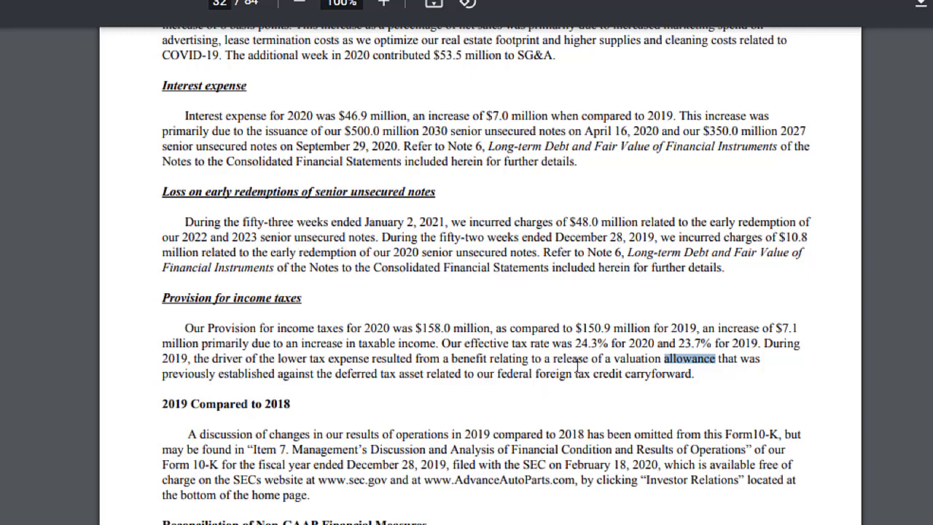
# Step: Go through the "allowance" matches one by one up to the receivables paragraph about allowances for doubtful accounts
pyautogui.press('Return')
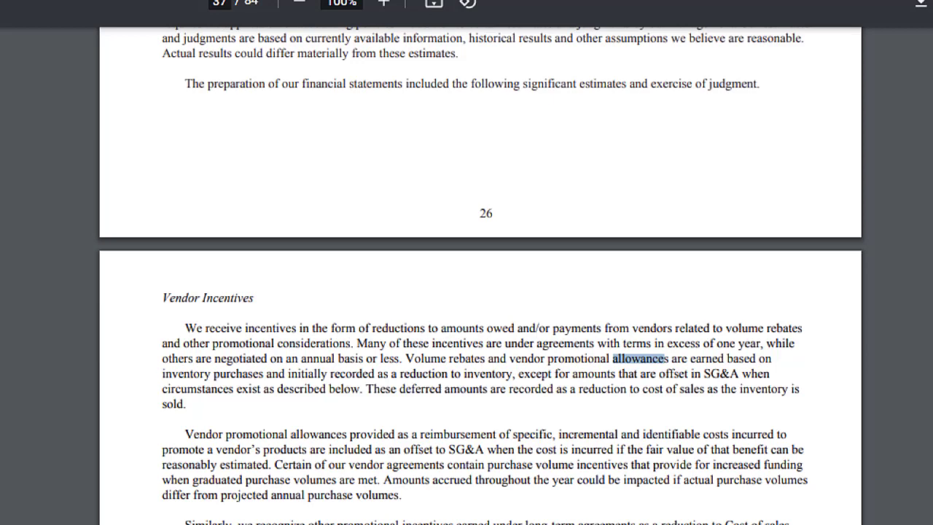
pyautogui.press('Return')
pyautogui.press('Return')
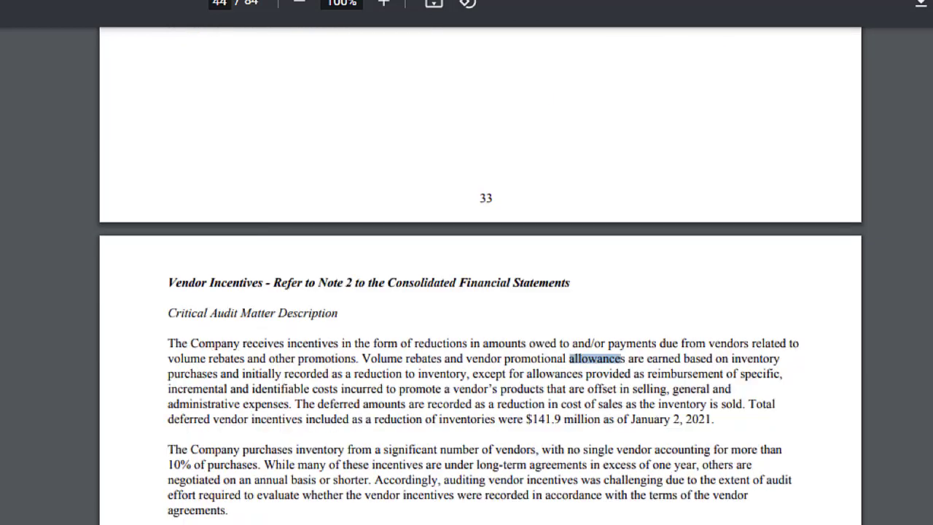
pyautogui.press('Return')
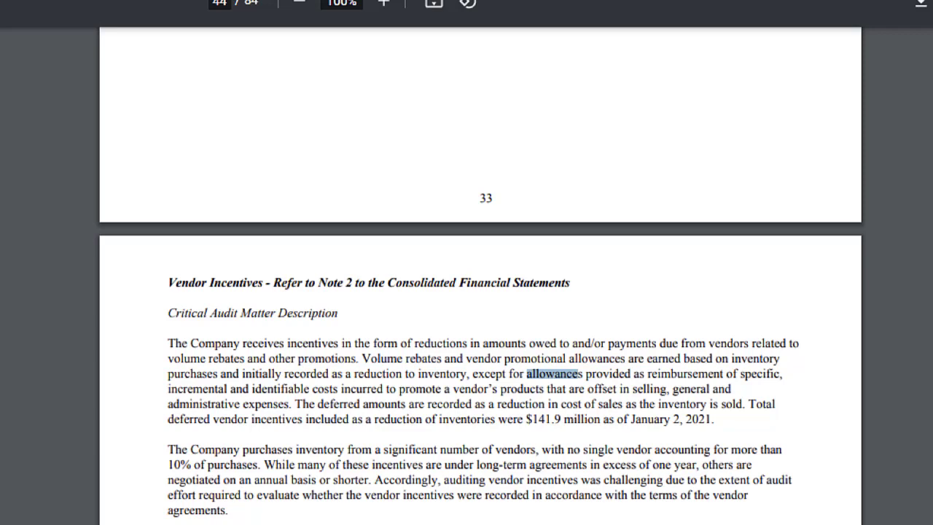
pyautogui.press('Return')
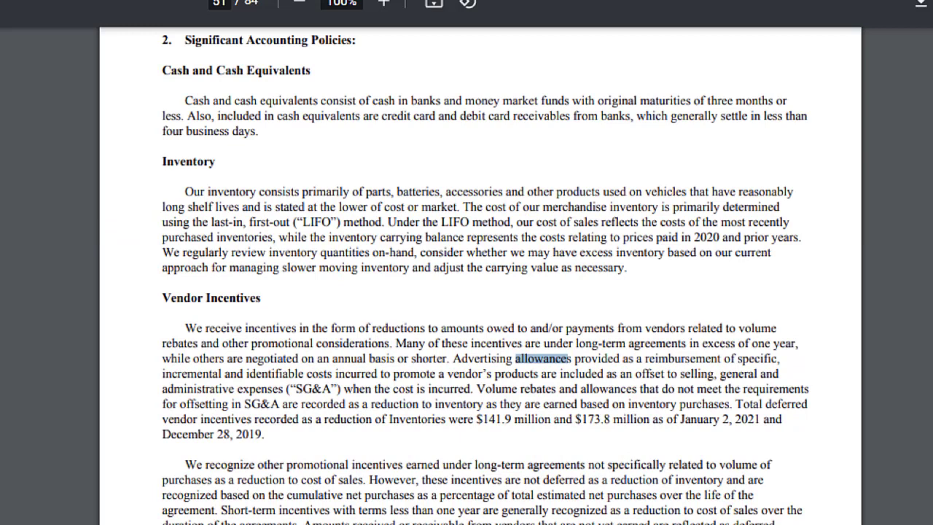
pyautogui.press('Return')
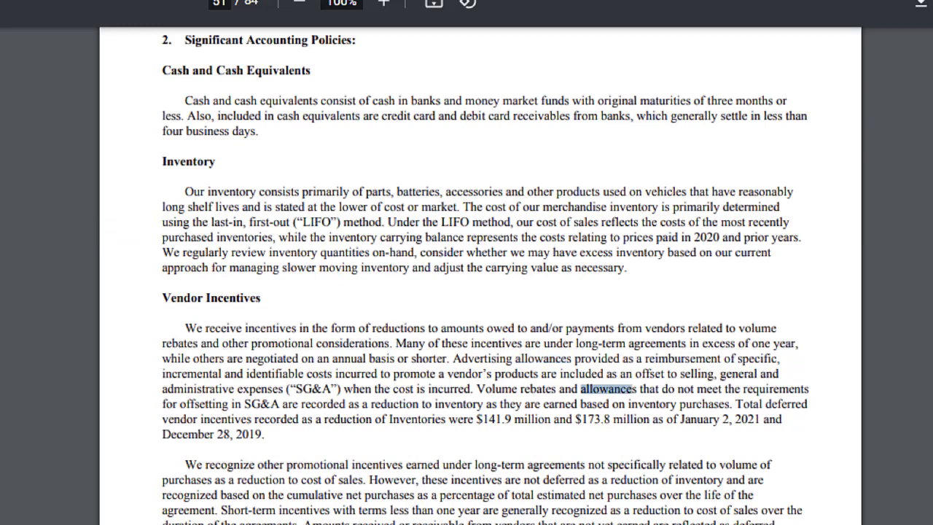
pyautogui.press('Return')
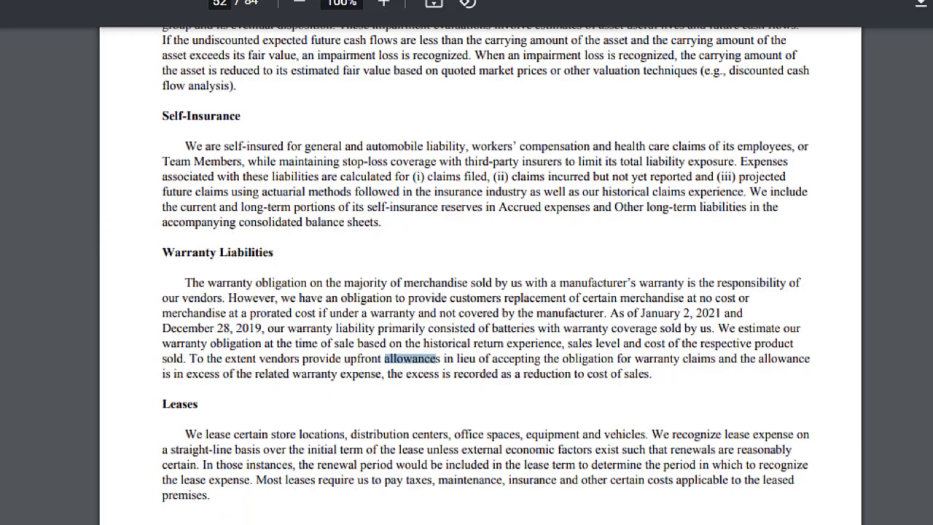
pyautogui.press('Return')
pyautogui.press('Return')
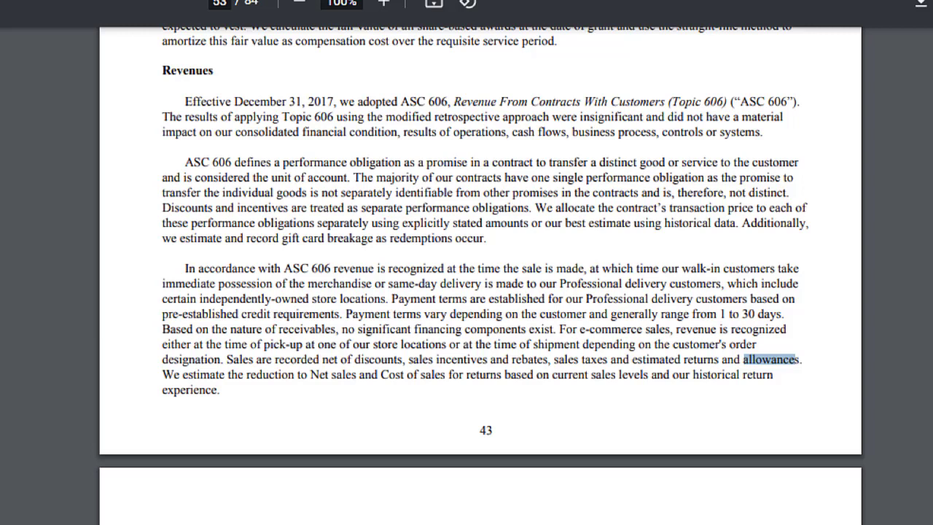
pyautogui.press('Return')
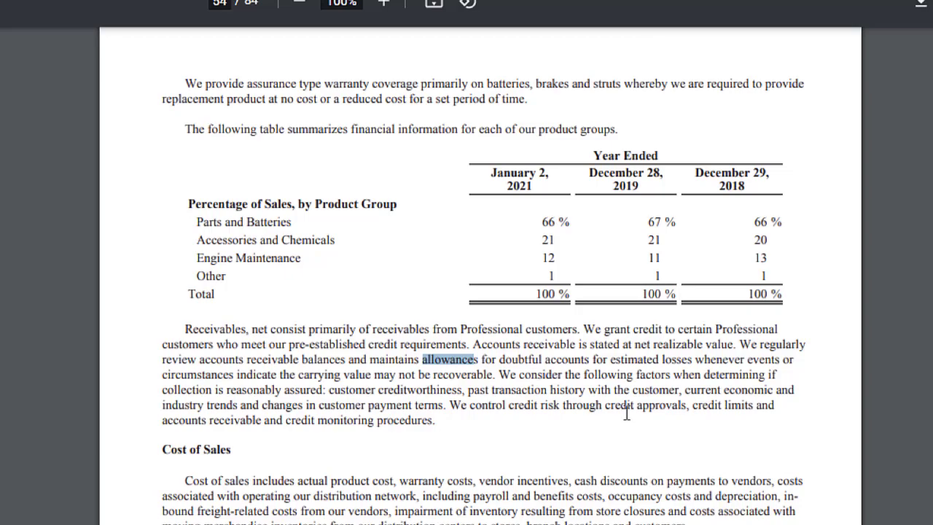
# Step: Read on from the receivables policy paragraph through the remaining accounting notes to note 5, Receivables, net
pyautogui.scroll(-6, 627, 413)
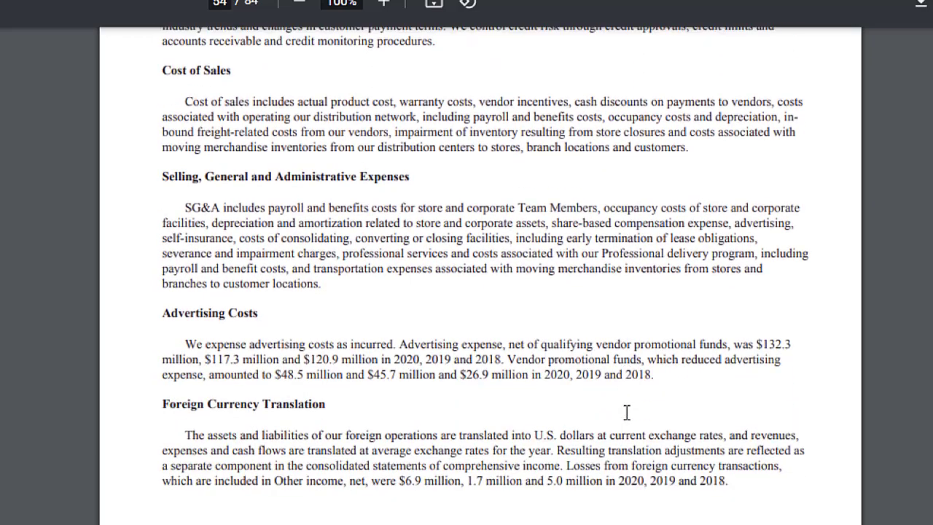
pyautogui.scroll(-5, 627, 413)
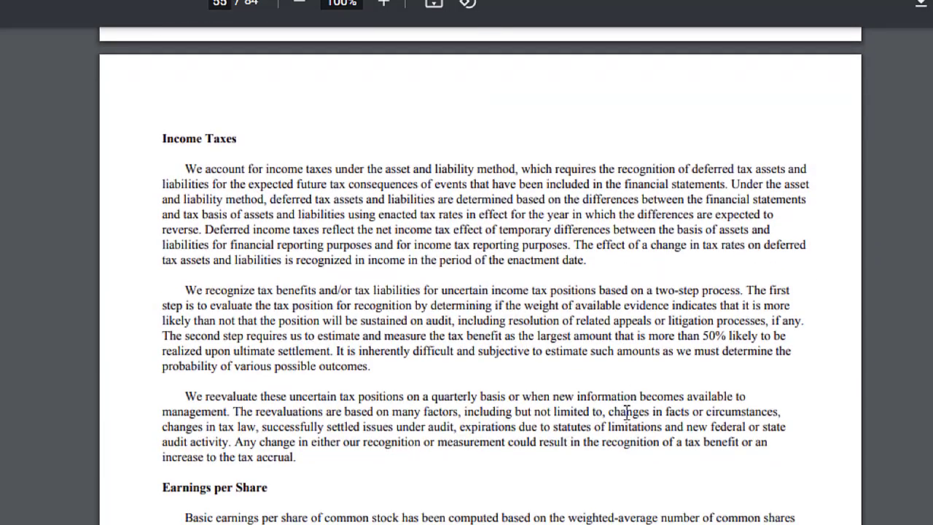
pyautogui.scroll(-8, 627, 412)
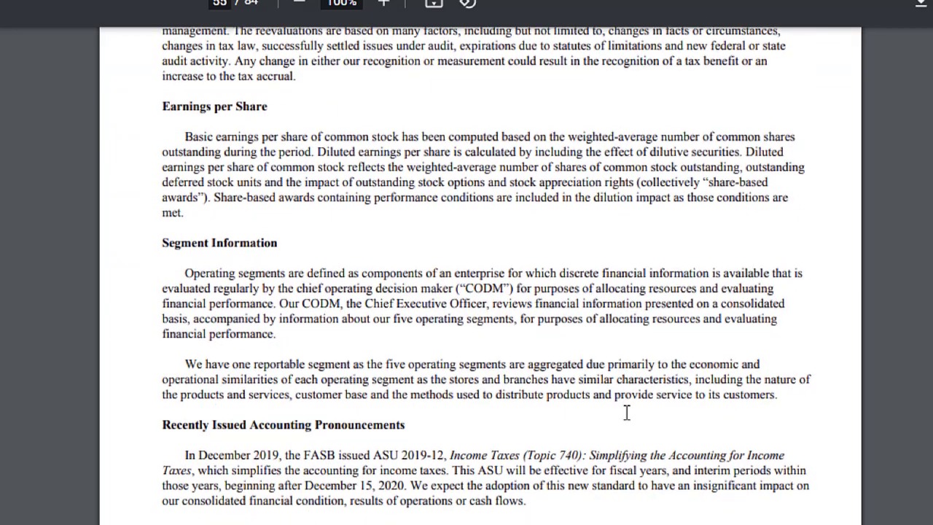
pyautogui.scroll(-1, 627, 413)
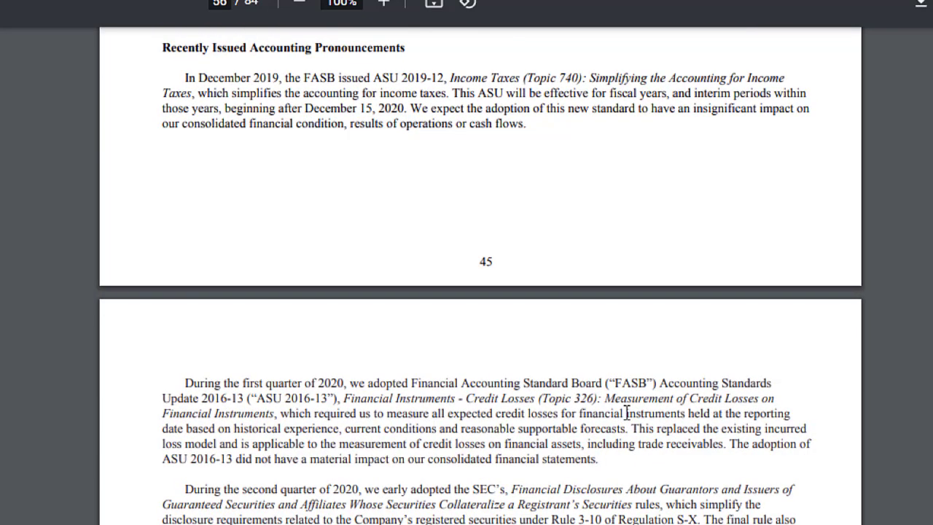
pyautogui.scroll(-4, 627, 413)
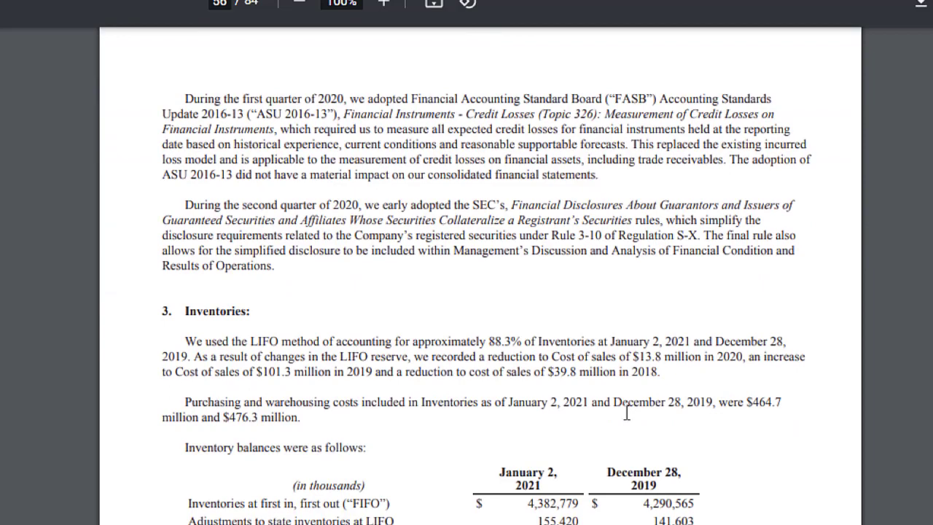
pyautogui.scroll(-10, 627, 413)
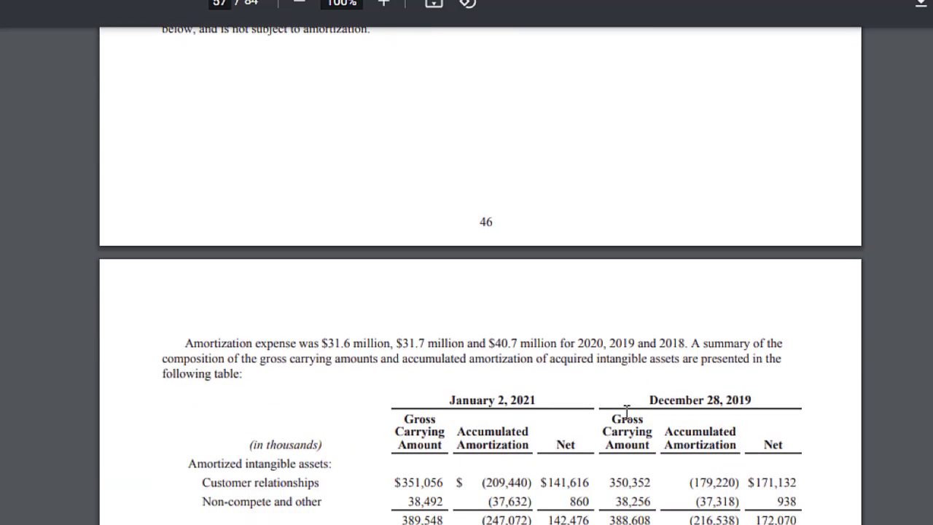
pyautogui.scroll(-4, 628, 413)
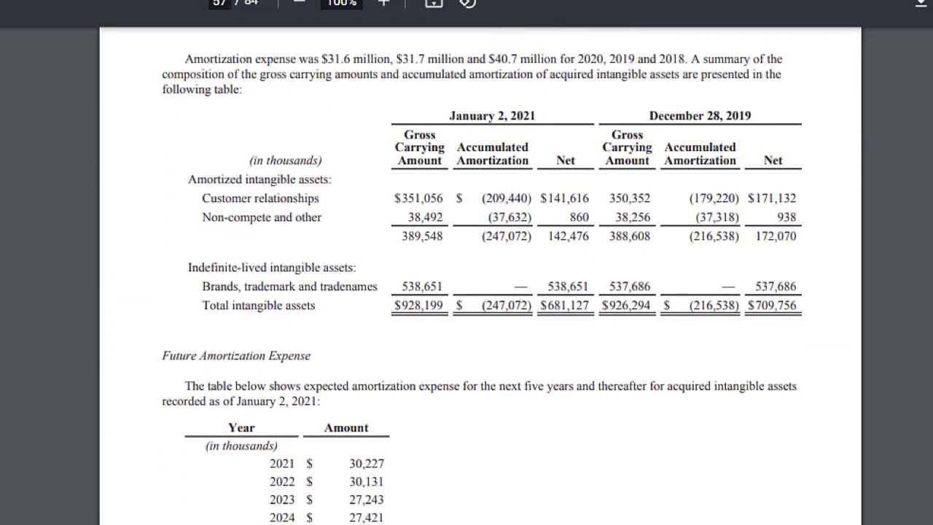
pyautogui.scroll(-6, 627, 413)
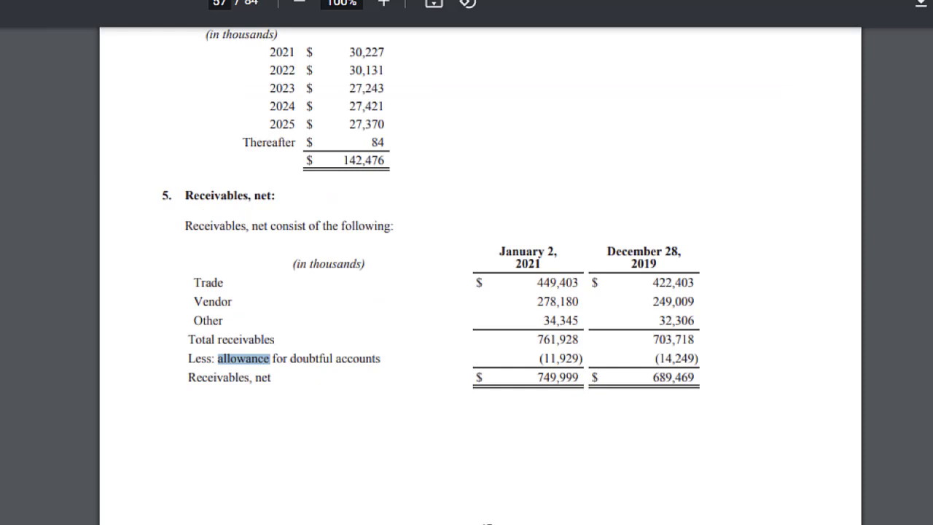
# Step: Continue through the "allowance" matches to the allowance table in Schedule II - Valuation and Qualifying Accounts
pyautogui.press('Return')
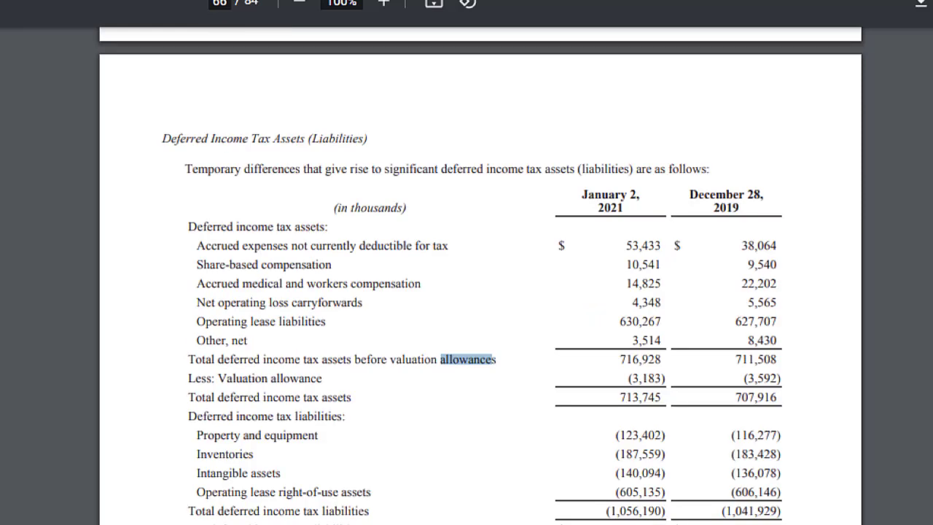
pyautogui.press('Return')
pyautogui.press('Escape')
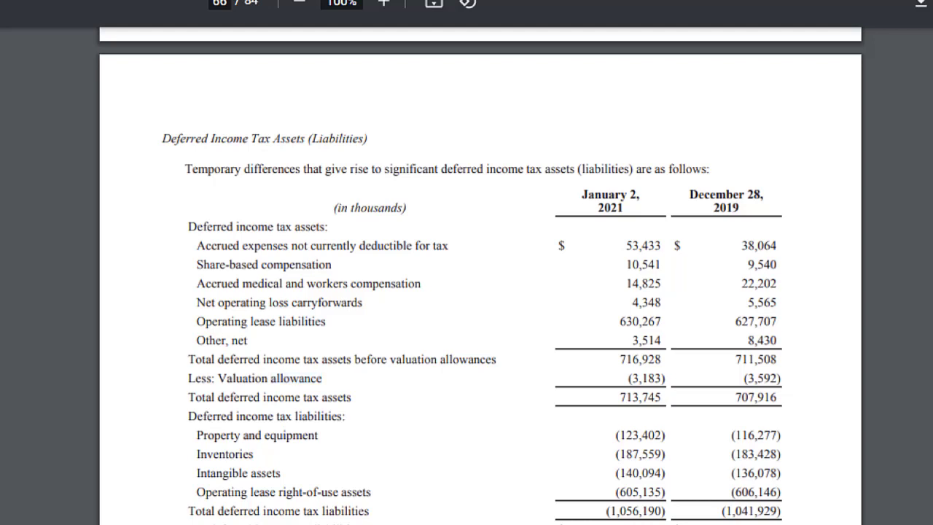
pyautogui.press('Return')
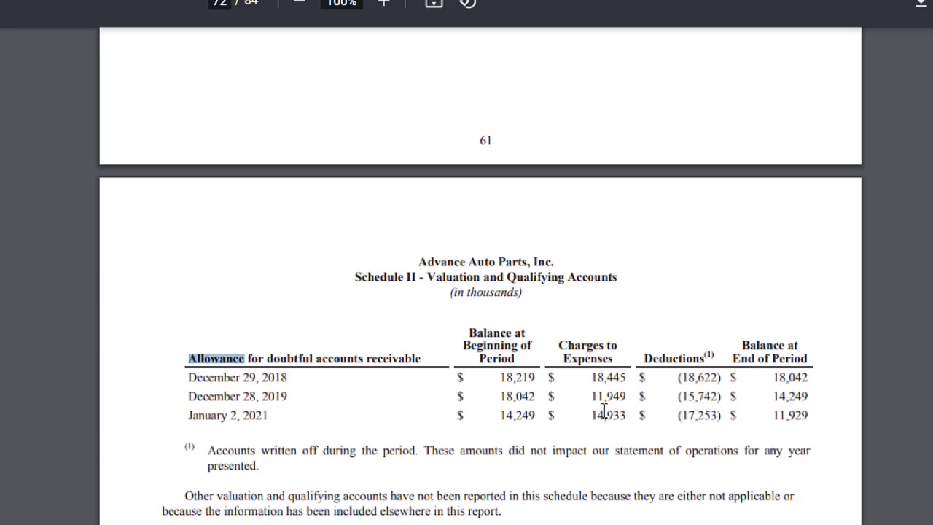
# Step: Look through the Exhibit Index after Schedule II, and go back over the quarterly results and share-based compensation pages
pyautogui.scroll(-10, 604, 412)
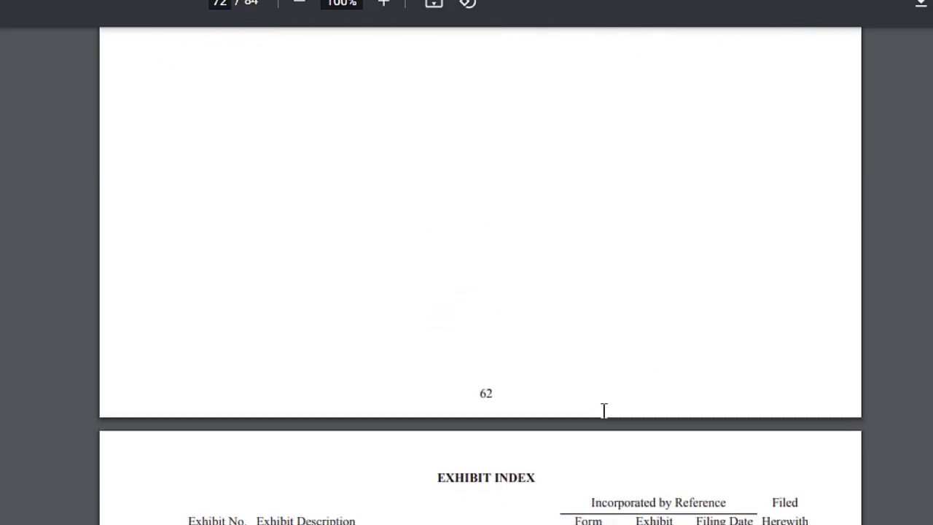
pyautogui.scroll(-12, 603, 412)
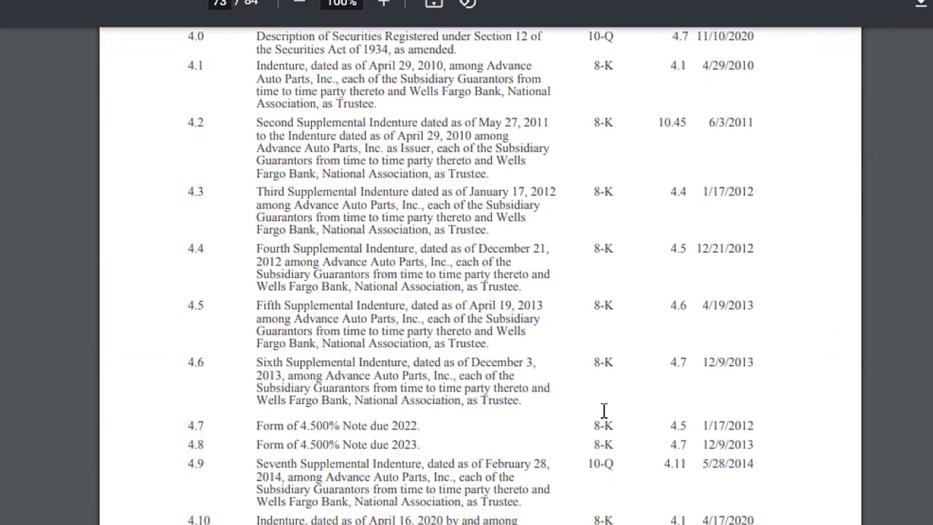
pyautogui.scroll(-10, 604, 412)
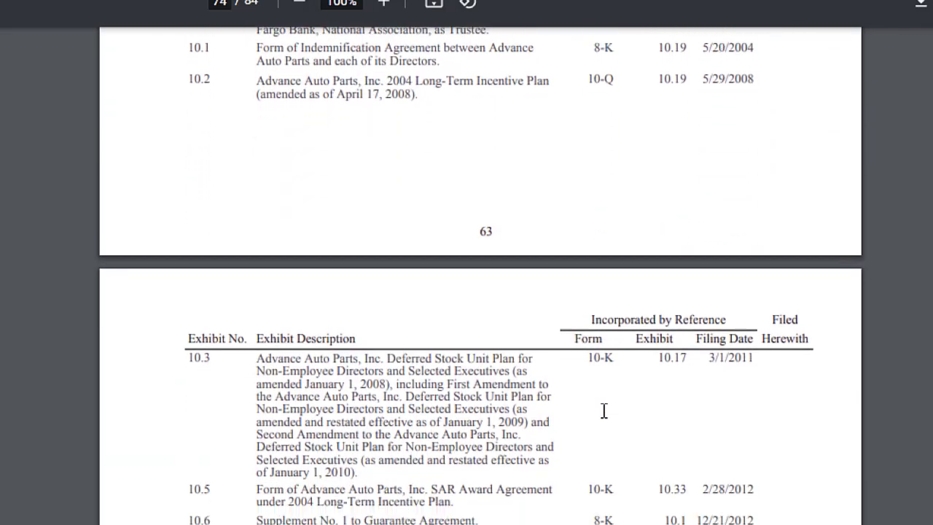
pyautogui.scroll(20, 604, 412)
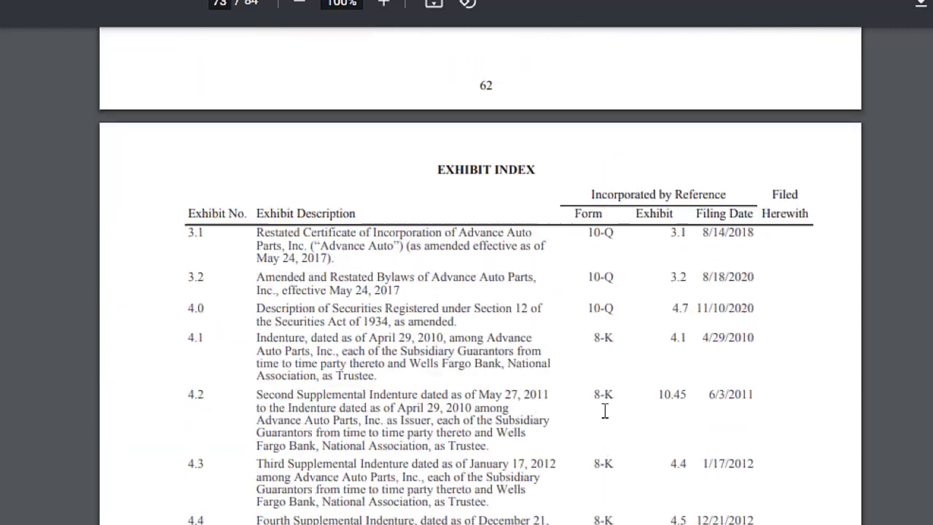
pyautogui.scroll(15, 605, 412)
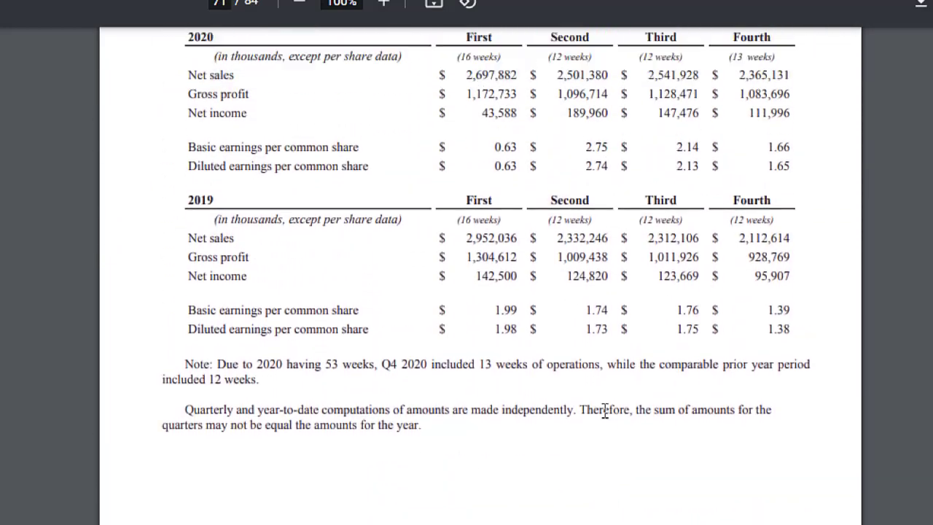
pyautogui.scroll(15, 605, 411)
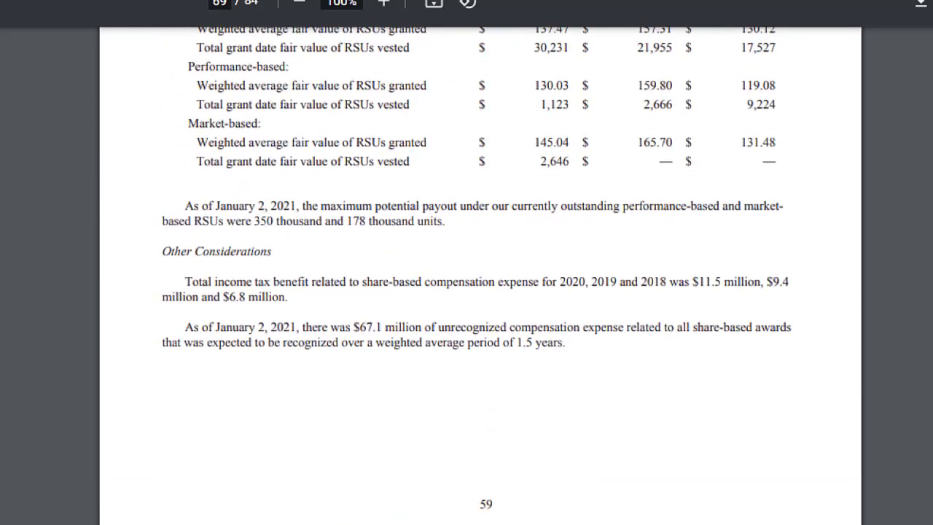
# Step: Step back through the "allowance" matches to the doubtful accounts line in note 5, Receivables, net
pyautogui.hotkey('shift', 'Return')
pyautogui.hotkey('shift', 'Return')
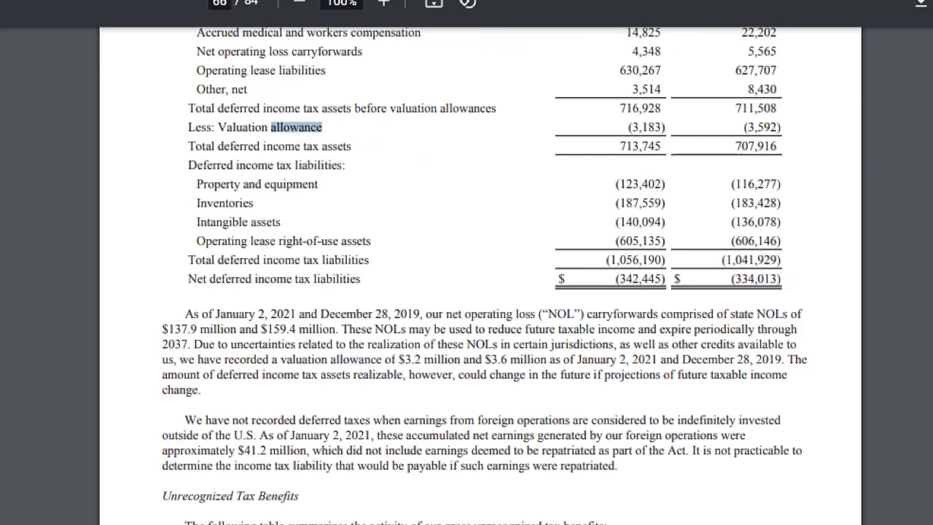
pyautogui.hotkey('shift', 'Return')
pyautogui.hotkey('shift', 'Return')
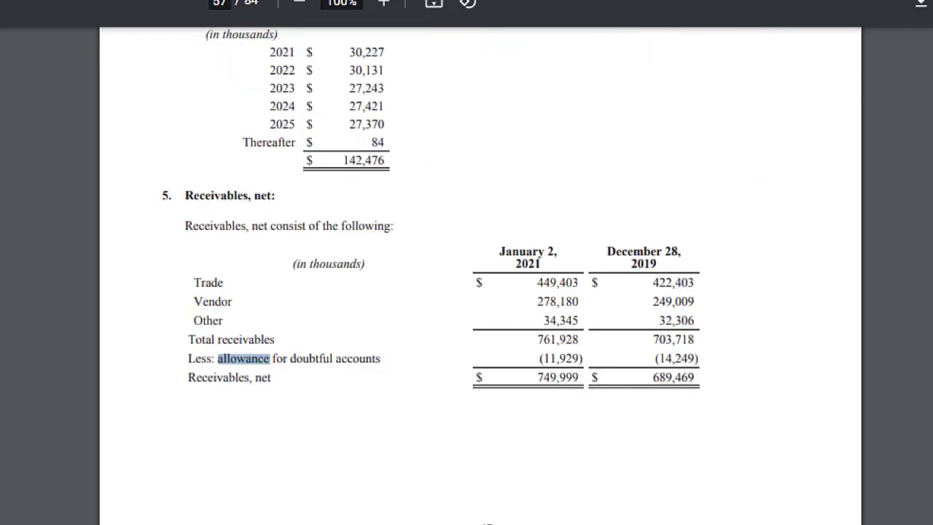
# Step: Go back to the receivables policy paragraph on page 54 and capture it with the Snipping Tool
pyautogui.hotkey('shift', 'Return')
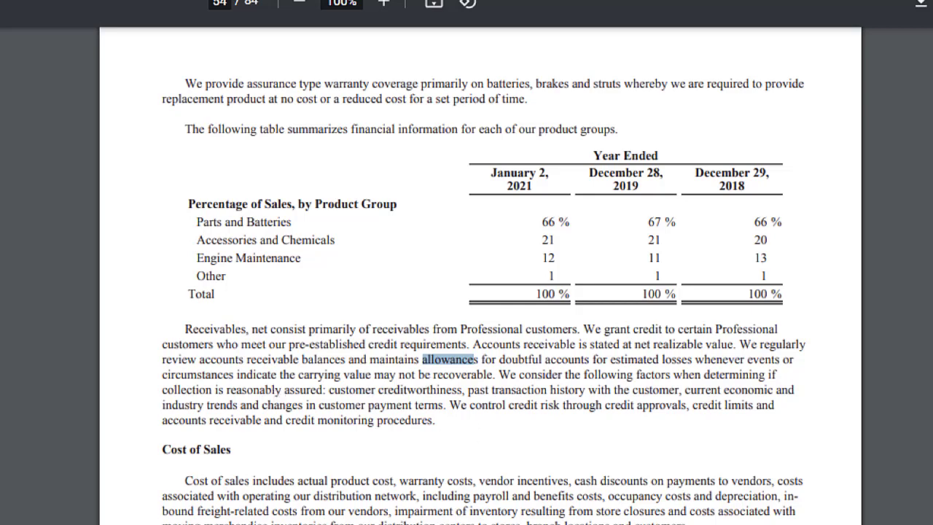
pyautogui.press('super+s')
pyautogui.write('snip')
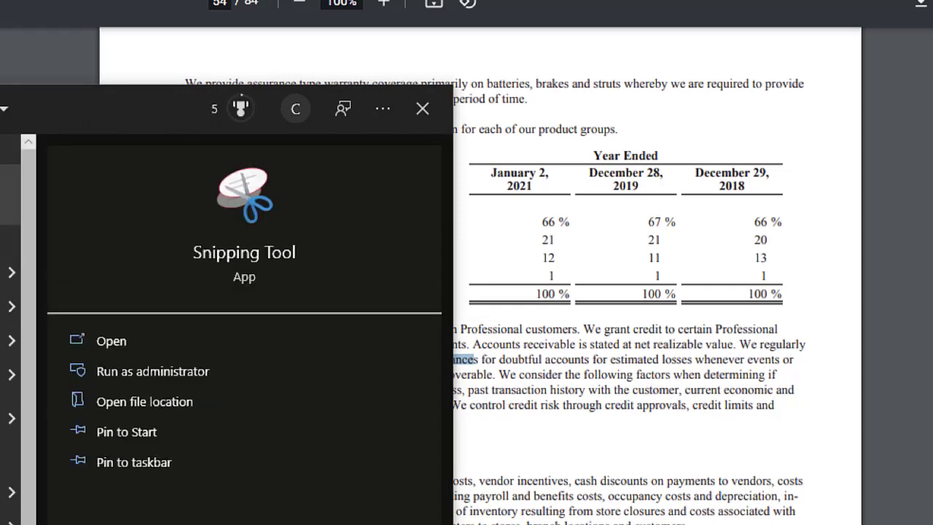
pyautogui.click(10, 194)
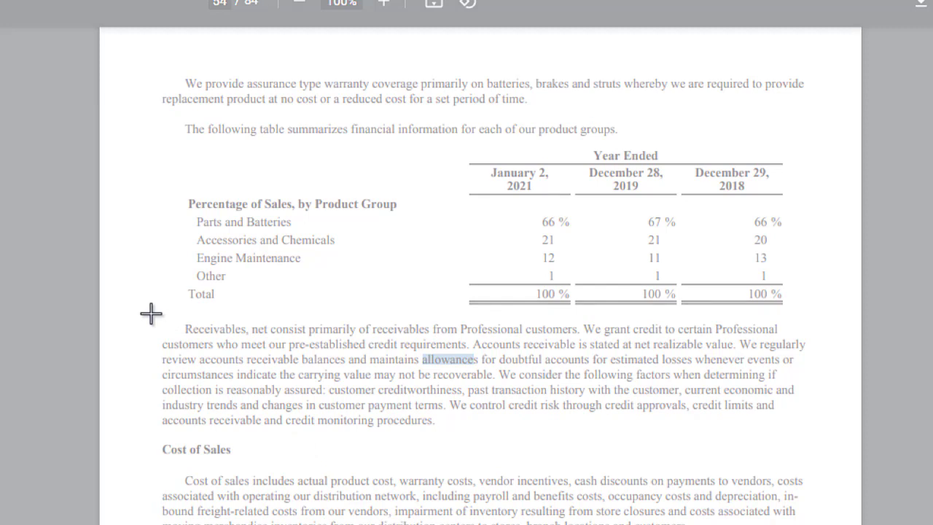
pyautogui.moveTo(150, 314); pyautogui.dragTo(817, 439)
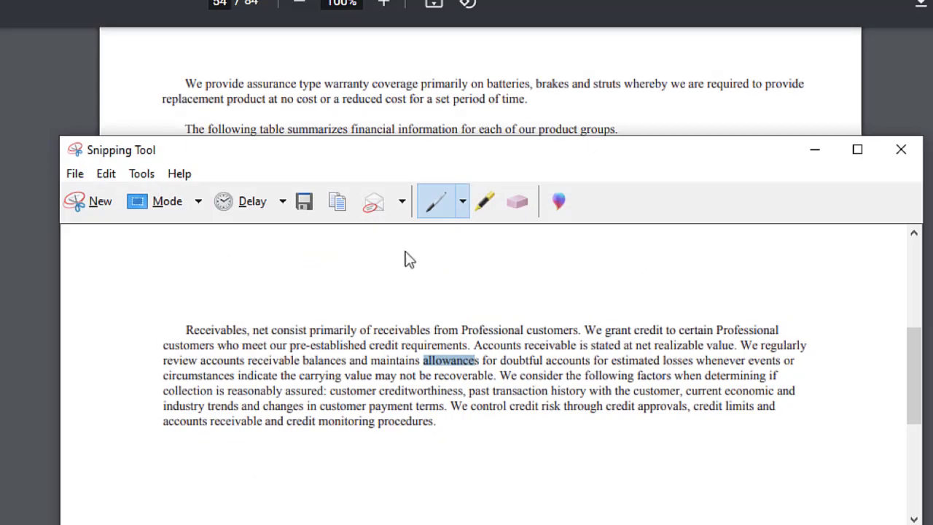
# Step: Save the captured paragraph to the Desktop as allowance
pyautogui.click(76, 174)
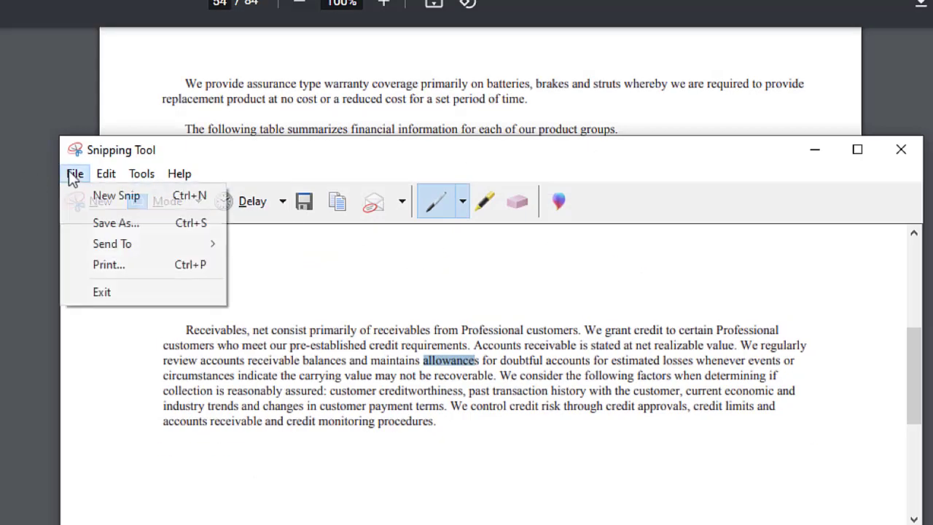
pyautogui.click(94, 221)
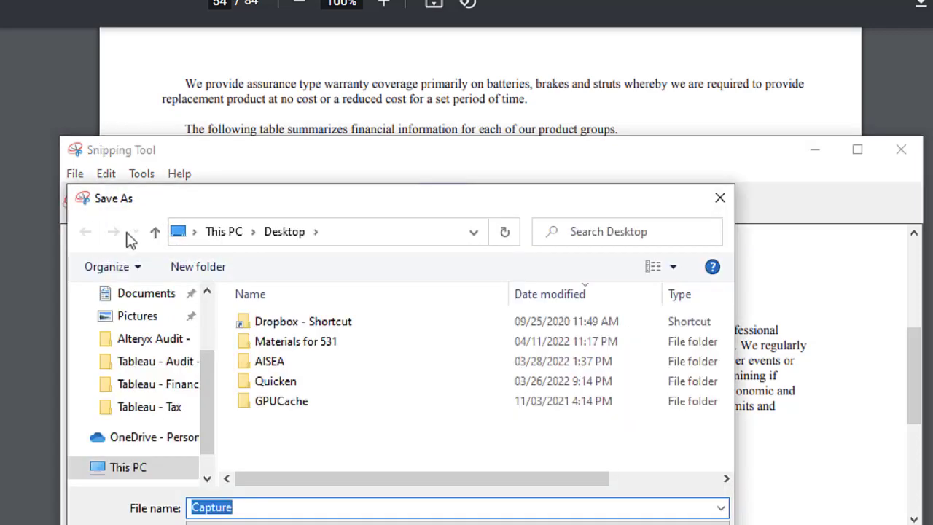
pyautogui.write('a')
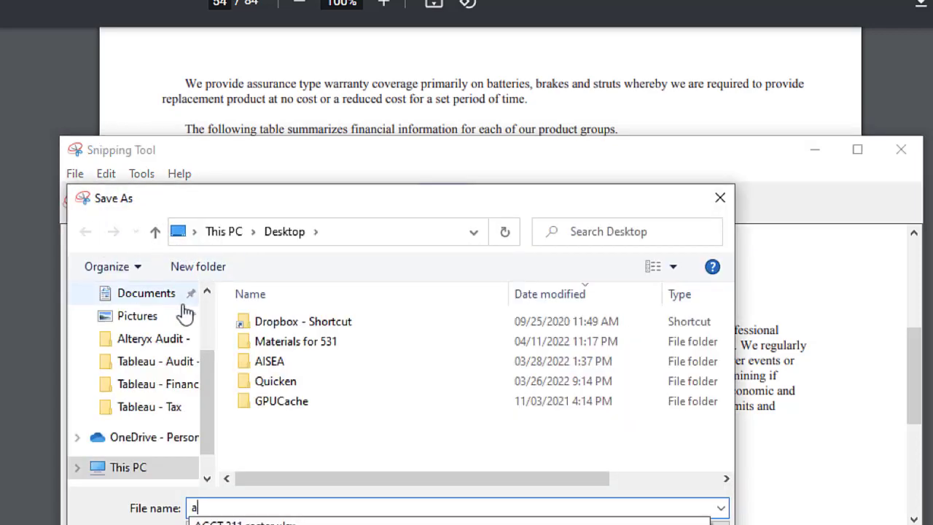
pyautogui.write('llowance')
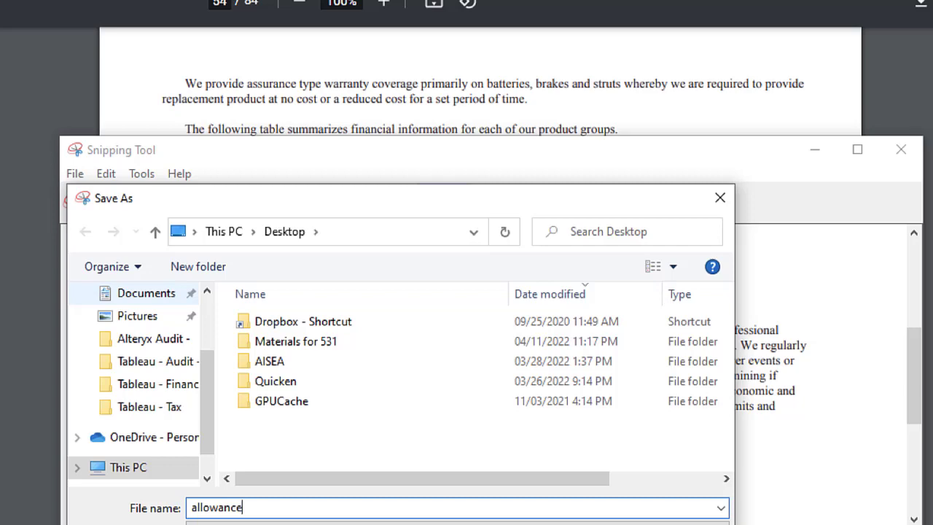
pyautogui.press('Return')
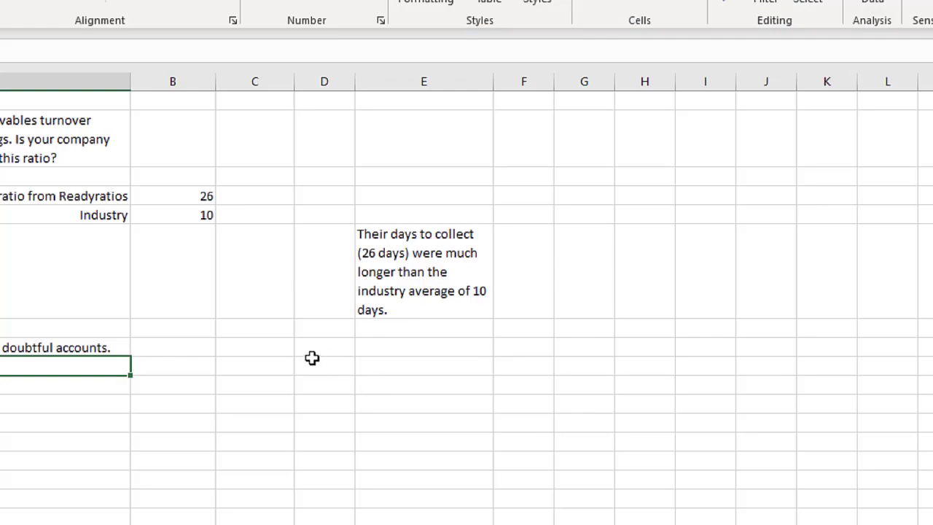
# Step: Switch to the Chapter 7 worksheet in Excel and enter the heading "Ref" in cell G1
pyautogui.click(254, 353)
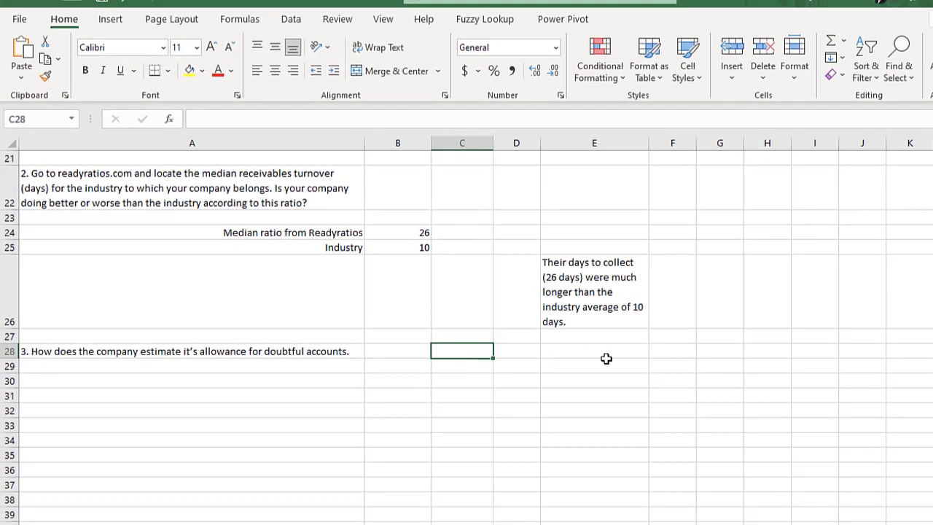
pyautogui.scroll(3, 718, 354)
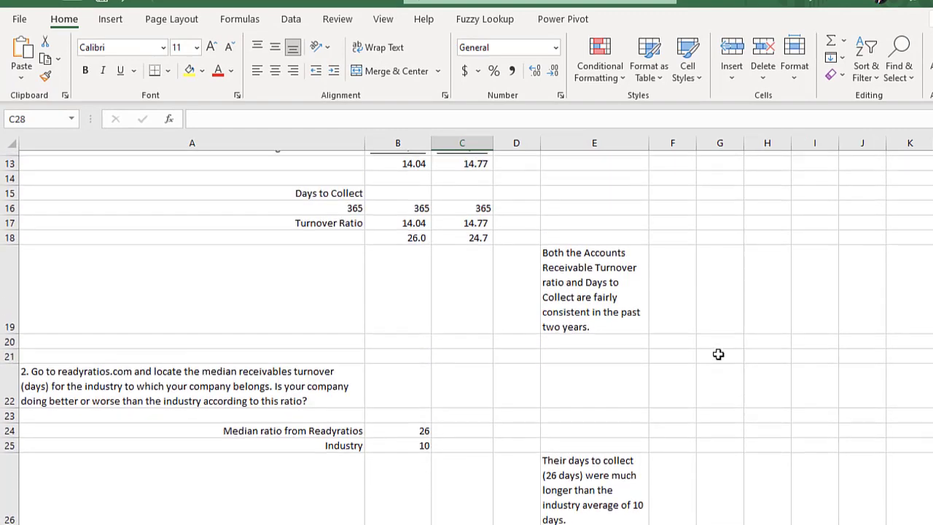
pyautogui.scroll(4, 718, 354)
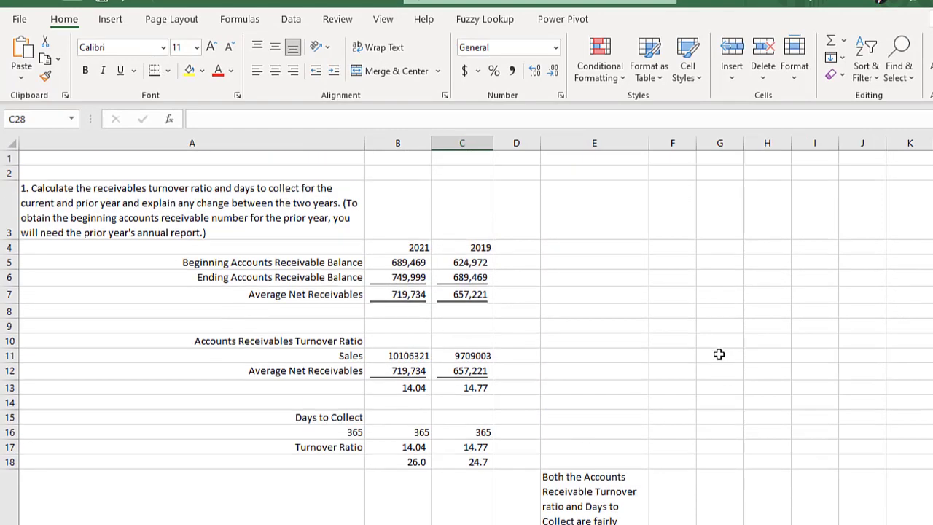
pyautogui.click(725, 161)
pyautogui.write('Ref')
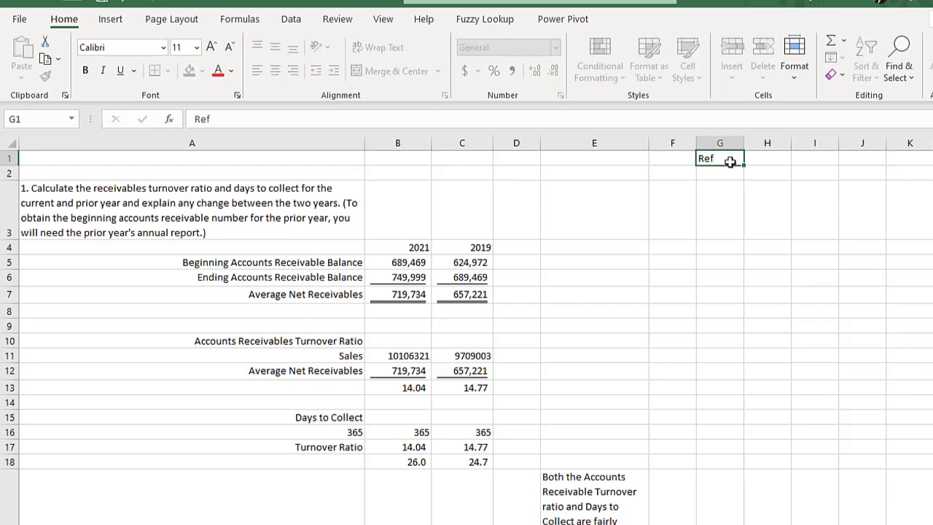
pyautogui.press('Return')
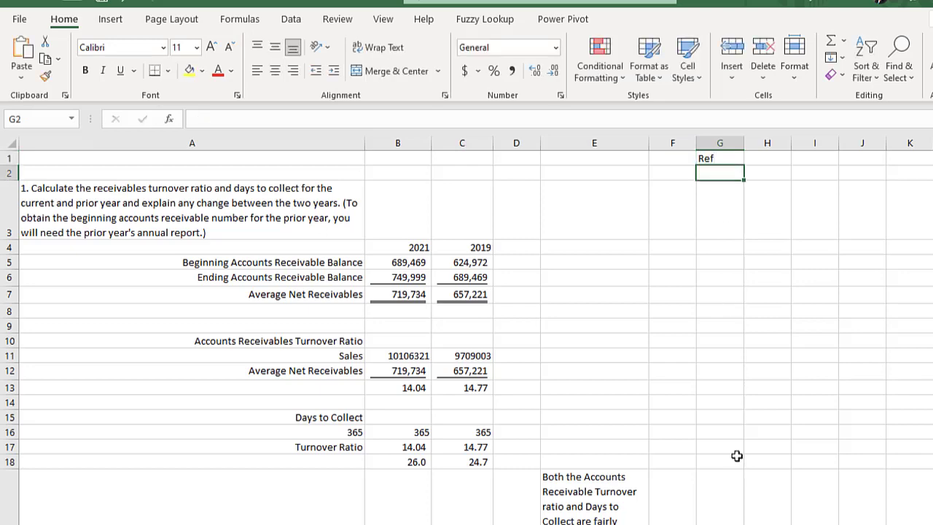
# Step: Insert the allowance picture from the Desktop at cell G28, in the row of question 3
pyautogui.scroll(-6, 730, 504)
pyautogui.scroll(-3, 730, 504)
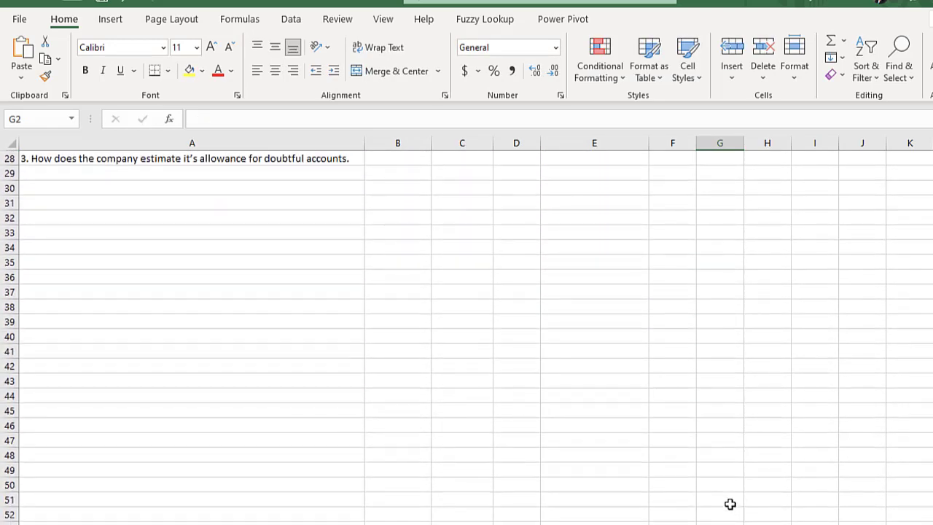
pyautogui.scroll(3, 730, 500)
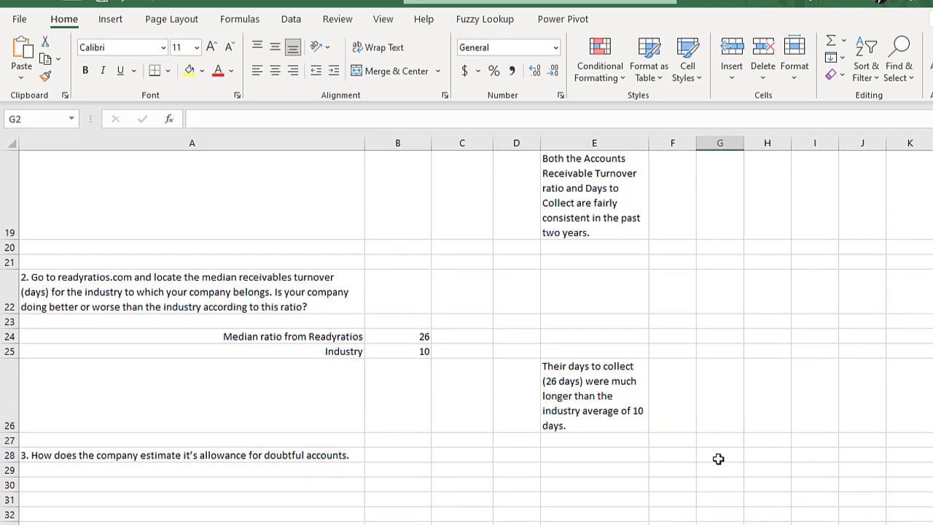
pyautogui.click(719, 455)
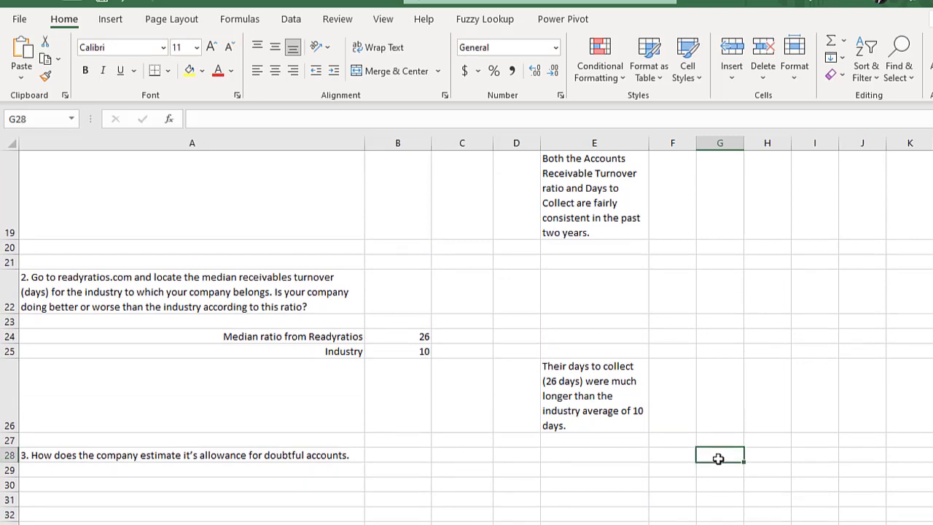
pyautogui.click(110, 19)
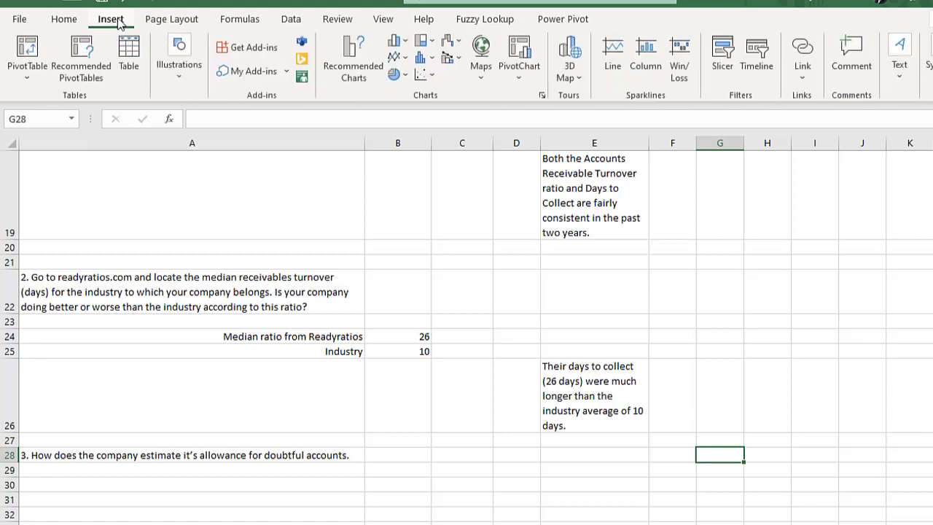
pyautogui.click(183, 86)
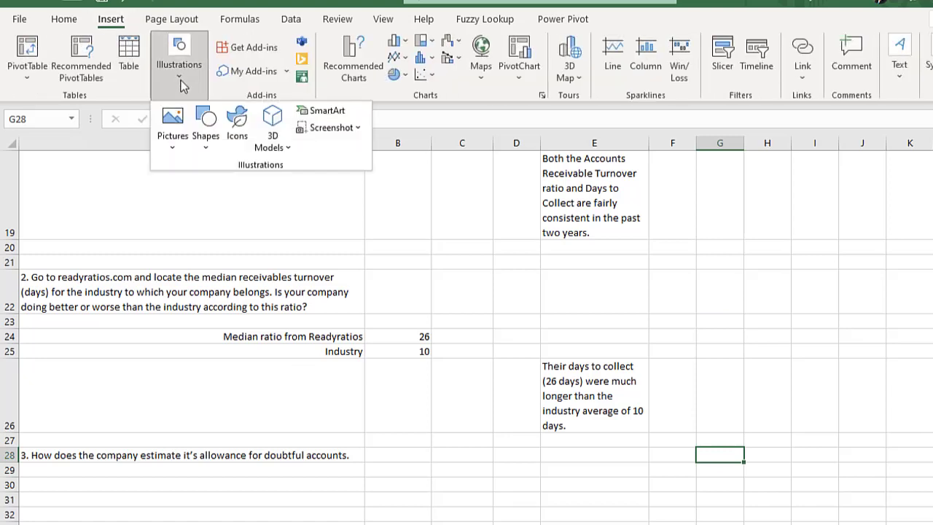
pyautogui.click(181, 148)
pyautogui.click(184, 192)
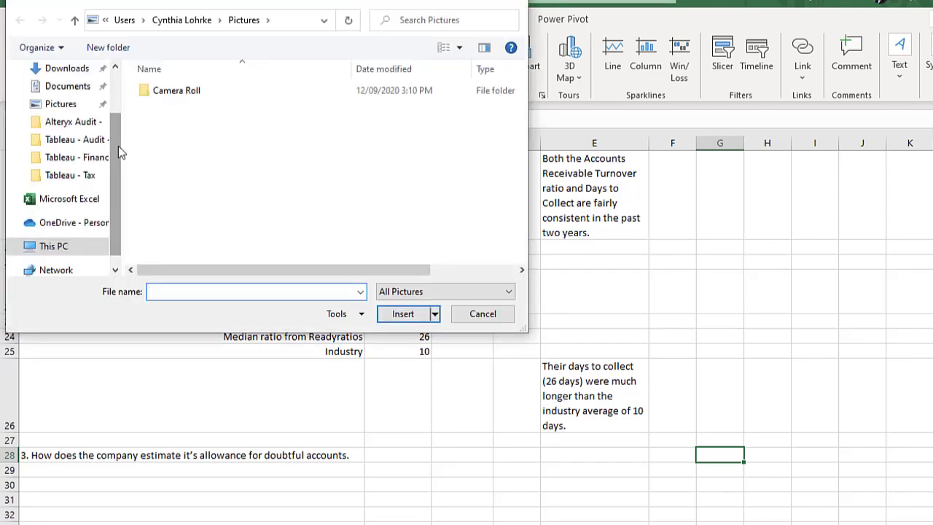
pyautogui.scroll(2, 121, 152)
pyautogui.click(66, 120)
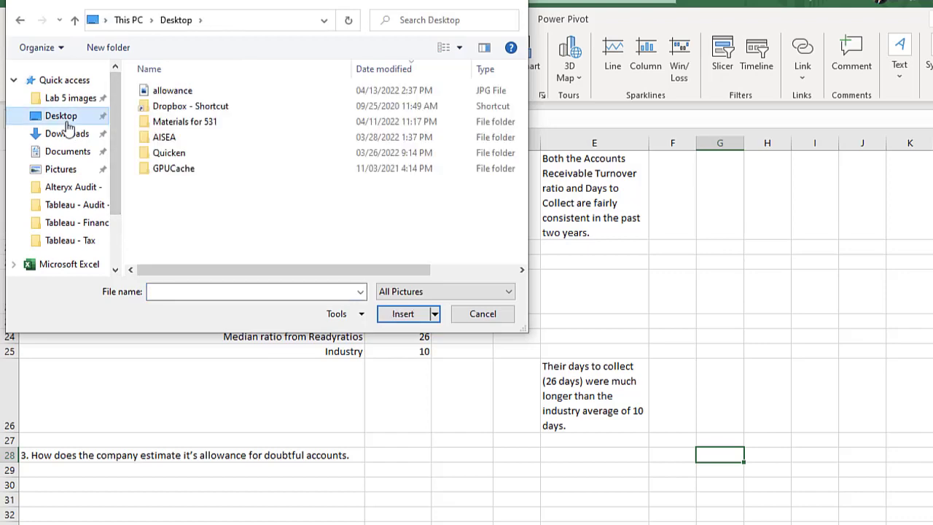
pyautogui.doubleClick(146, 91)
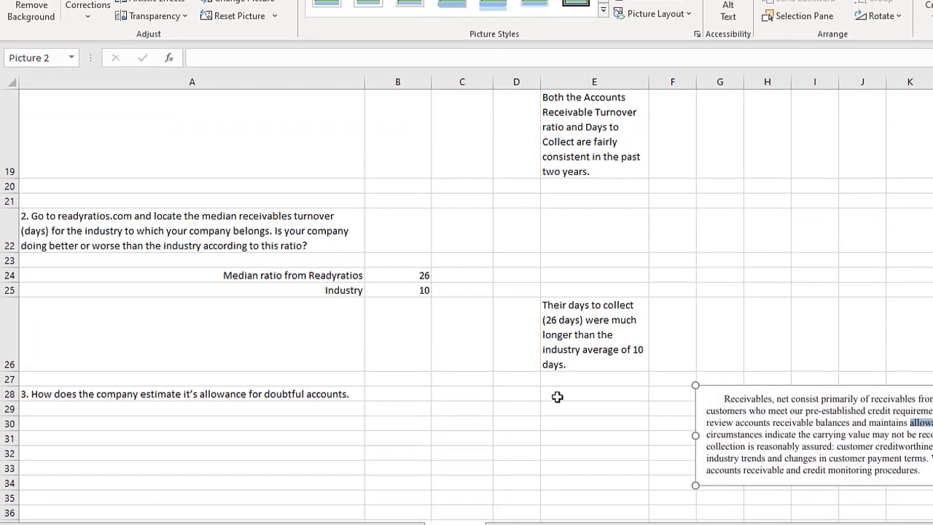
# Step: Enter in E28 "The company does not state which method it uses, just that it reviews the accounts receivable on a regular basis."
pyautogui.click(557, 457)
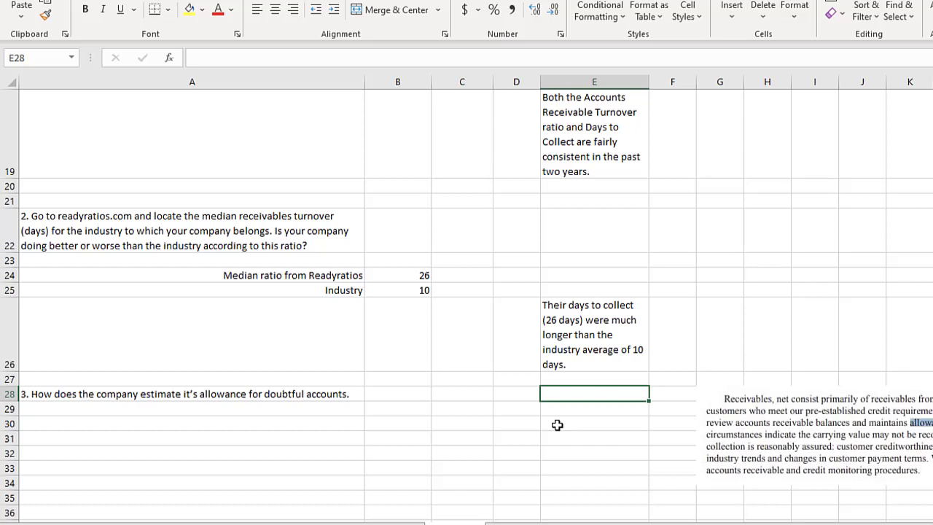
pyautogui.write('The comp')
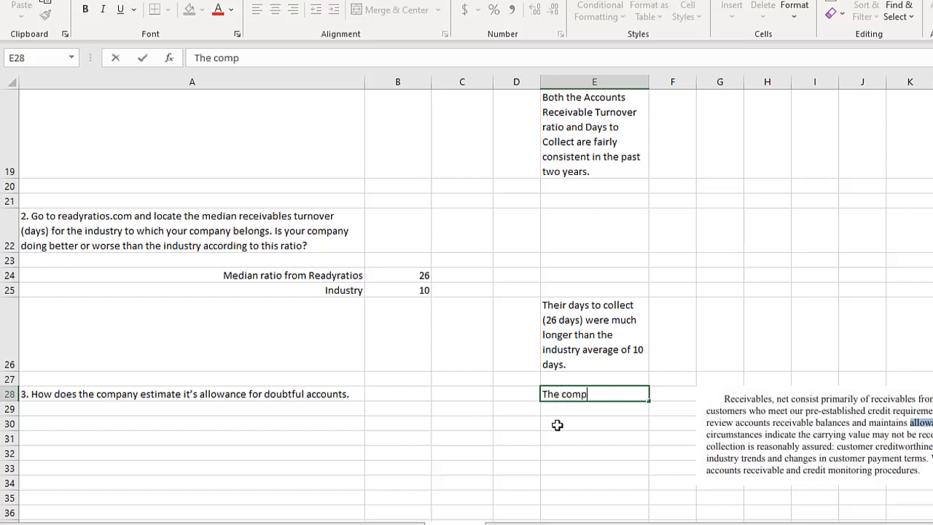
pyautogui.write('ay y does no')
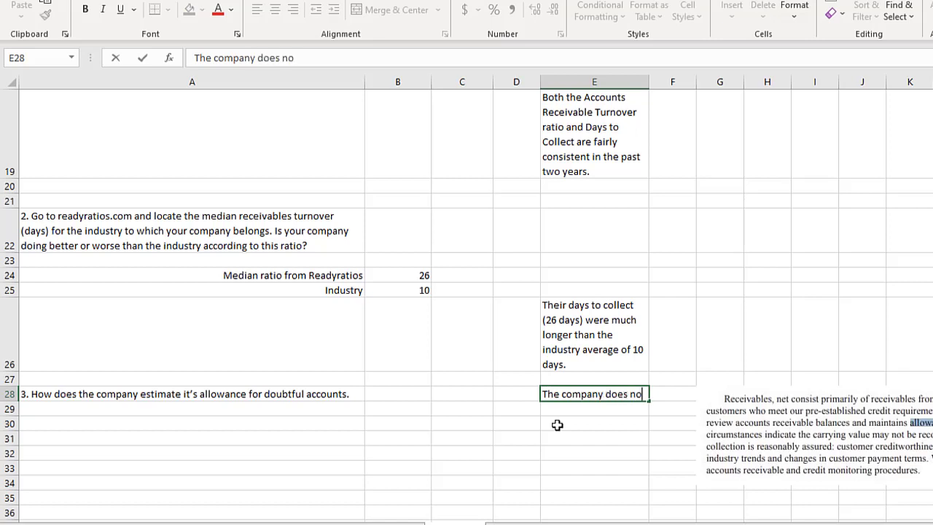
pyautogui.write('t state which method')
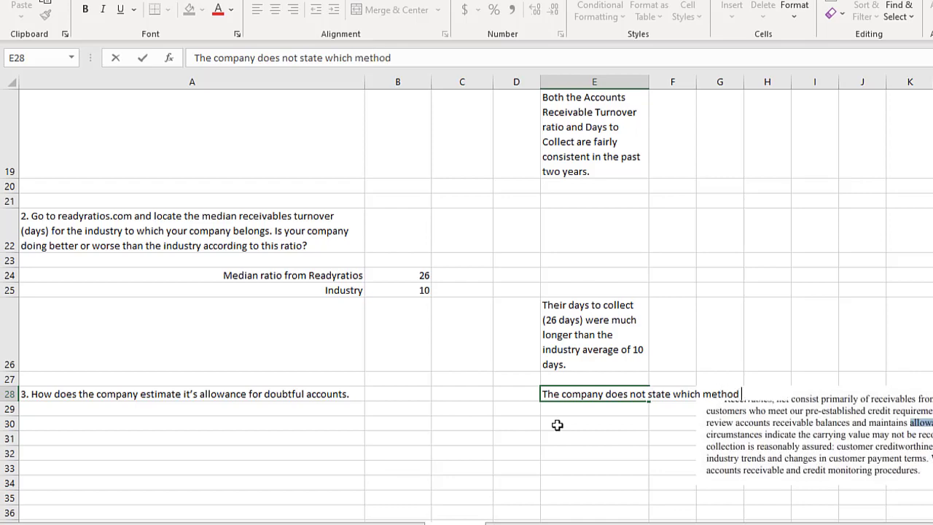
pyautogui.write(' it uses, just that it')
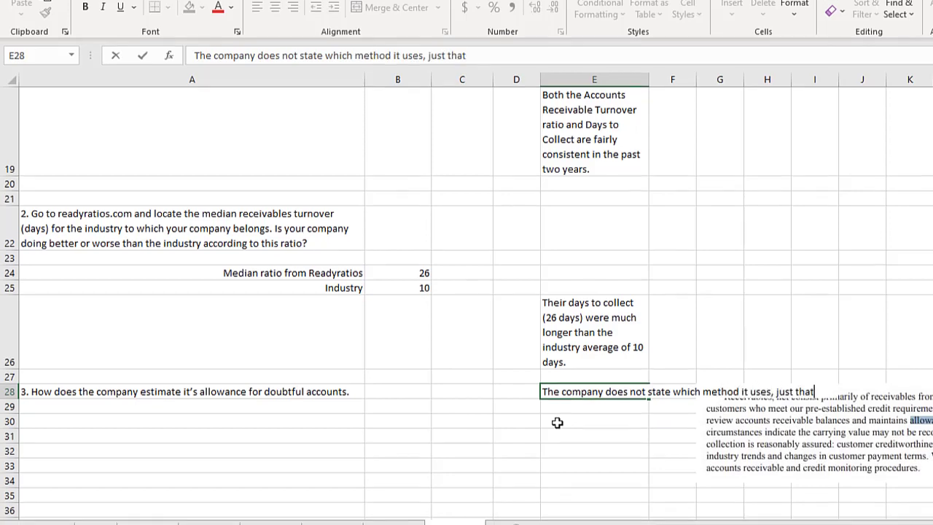
pyautogui.write(' review')
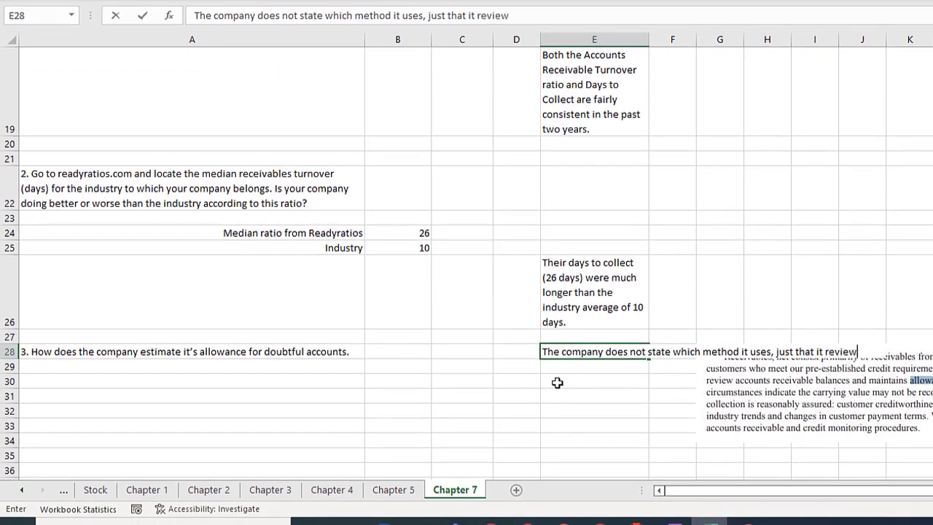
pyautogui.write('s the accounts receivable on a regular b')
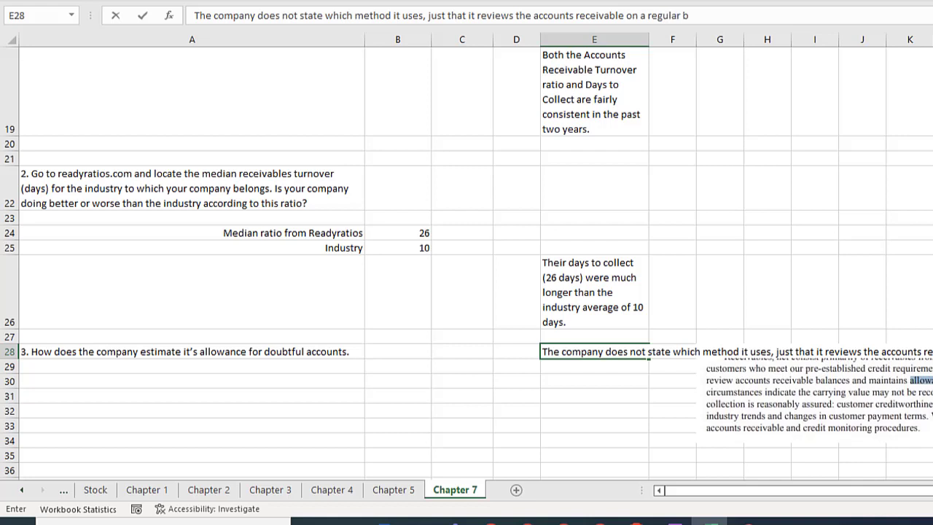
pyautogui.write('is.')
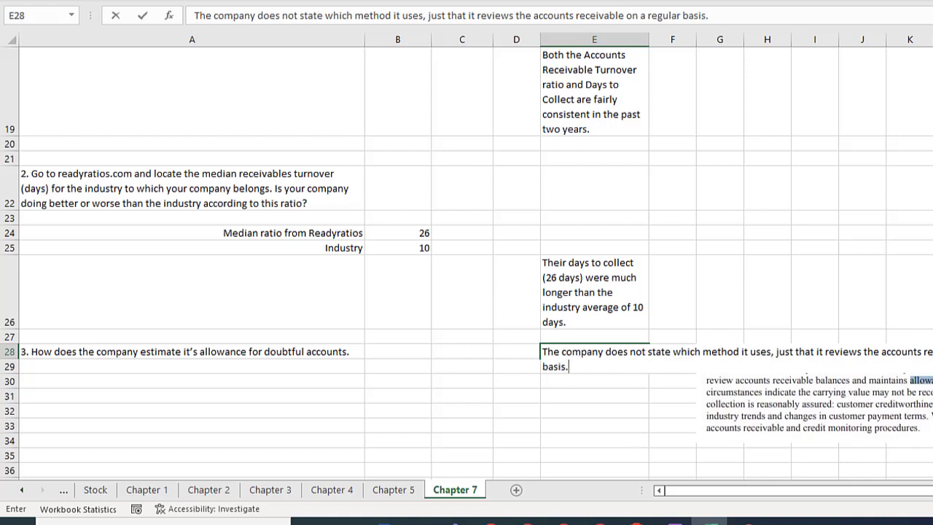
pyautogui.press('Return')
# Step: Wrap the answer text in E28 and shift the policy paragraph picture one column over to start at column H
pyautogui.click(584, 352)
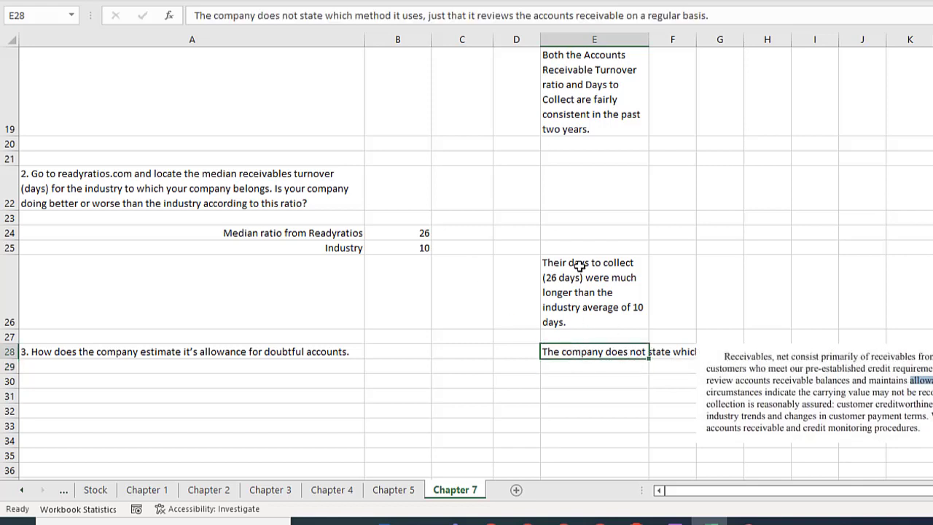
pyautogui.hotkey('alt', 'h')
pyautogui.press('w')
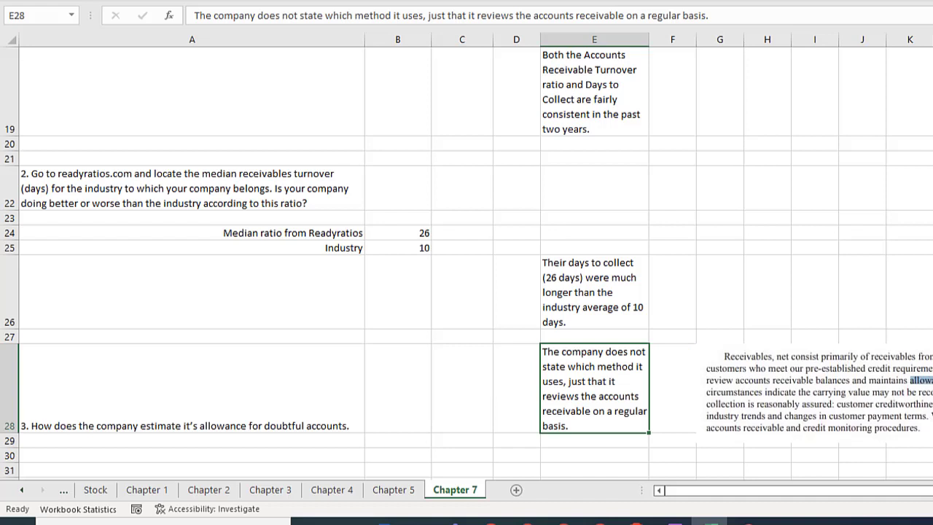
pyautogui.click(815, 380)
pyautogui.moveTo(815, 380); pyautogui.dragTo(863, 380)
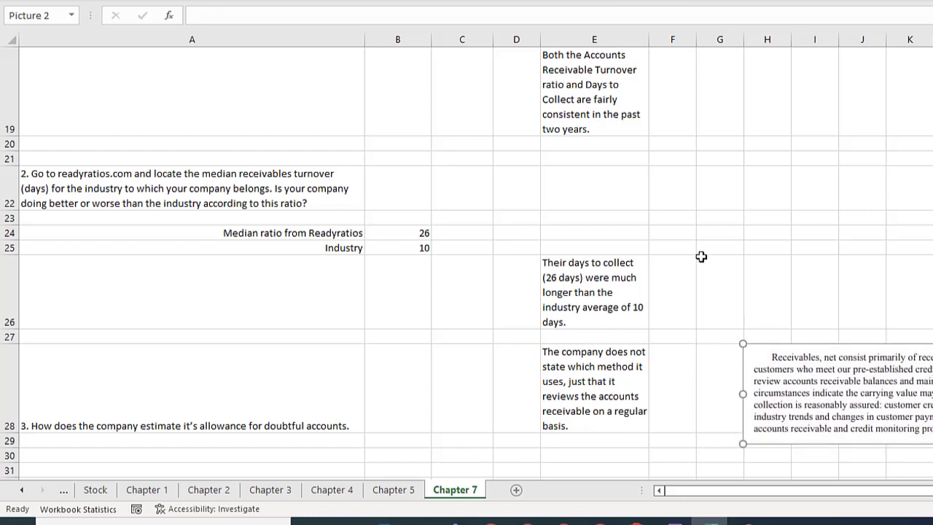
# Step: Enter the heading "Evidence" in cell H1, beside the "Ref" heading
pyautogui.scroll(6, 702, 259)
pyautogui.scroll(1, 702, 259)
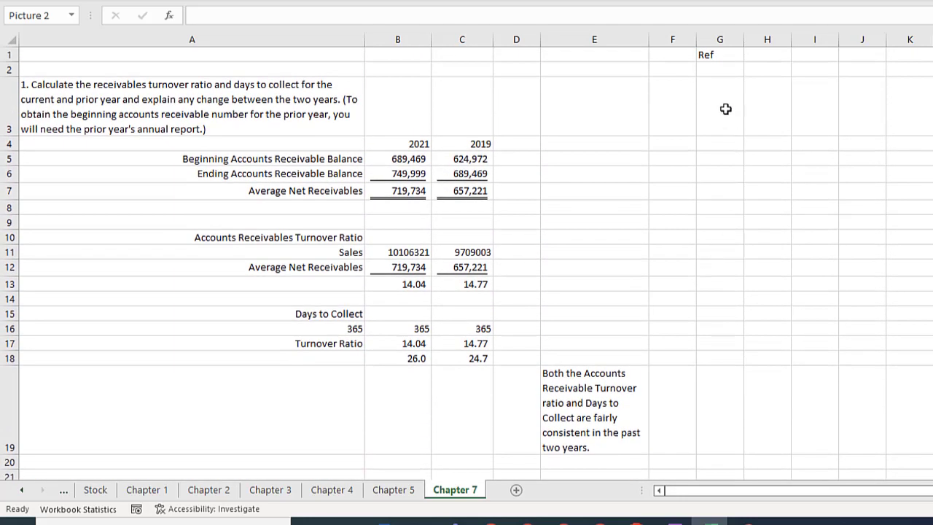
pyautogui.click(772, 58)
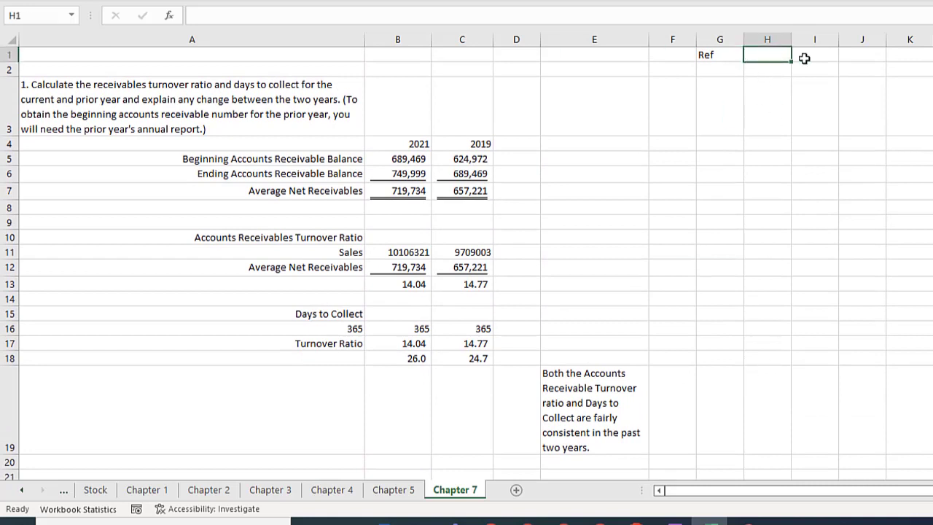
pyautogui.write('Evidne')
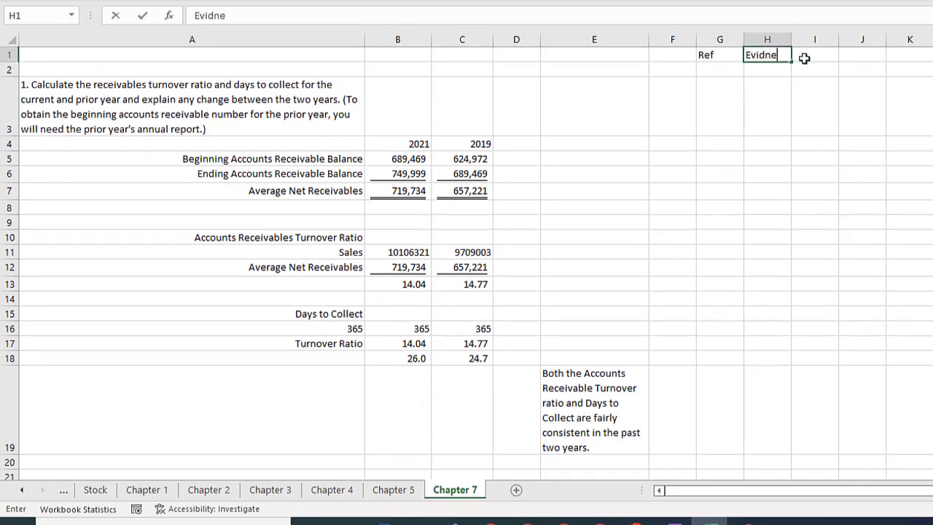
pyautogui.press('BackSpace')
pyautogui.press('BackSpace')
pyautogui.write('ec')
pyautogui.press('BackSpace')
pyautogui.write('nce')
pyautogui.press('Return')
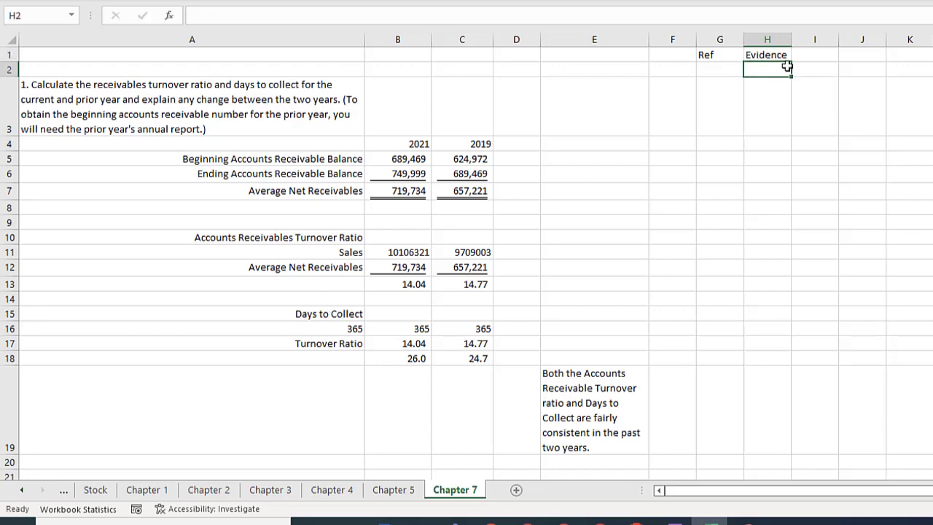
# Step: Check the excerpt's page number in the 10-K and enter the reference "page 54 of the 2020 10K" in cell G28
pyautogui.scroll(-5, 708, 288)
pyautogui.scroll(-2, 708, 287)
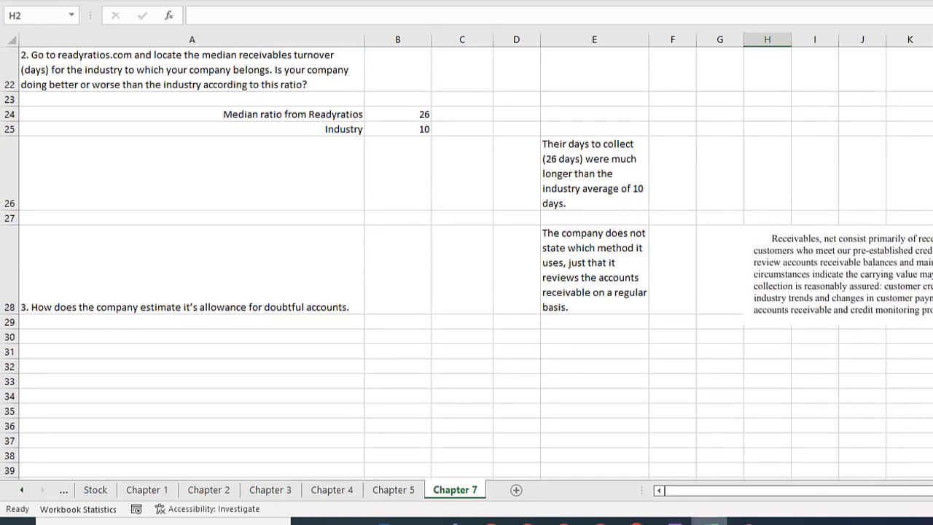
pyautogui.click(490, 522)
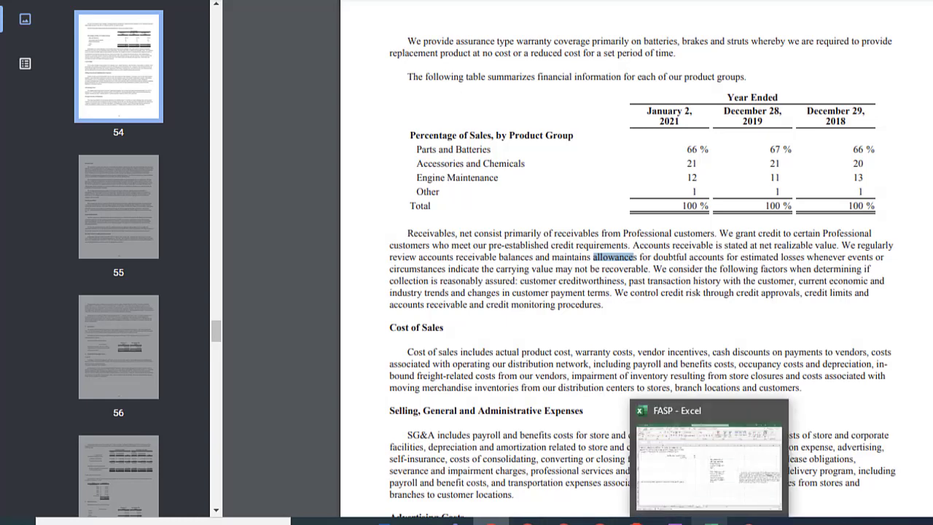
pyautogui.click(707, 522)
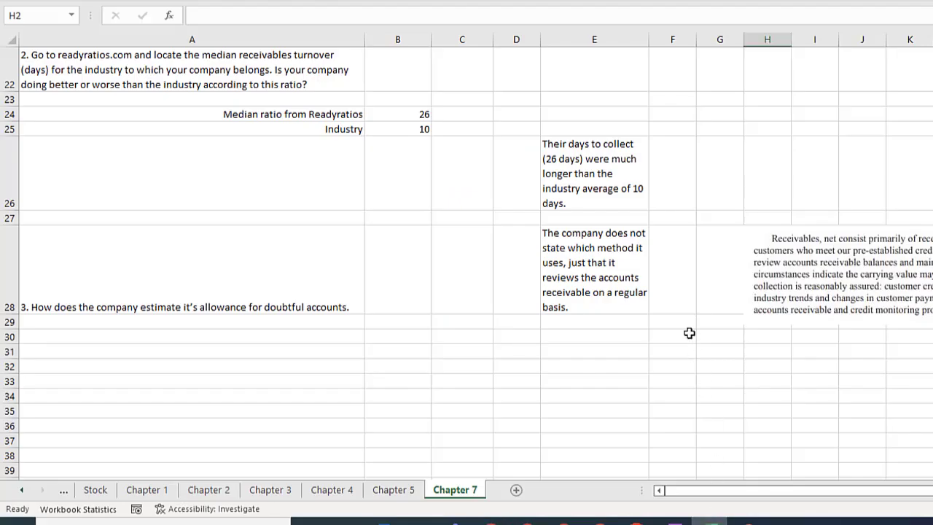
pyautogui.click(712, 301)
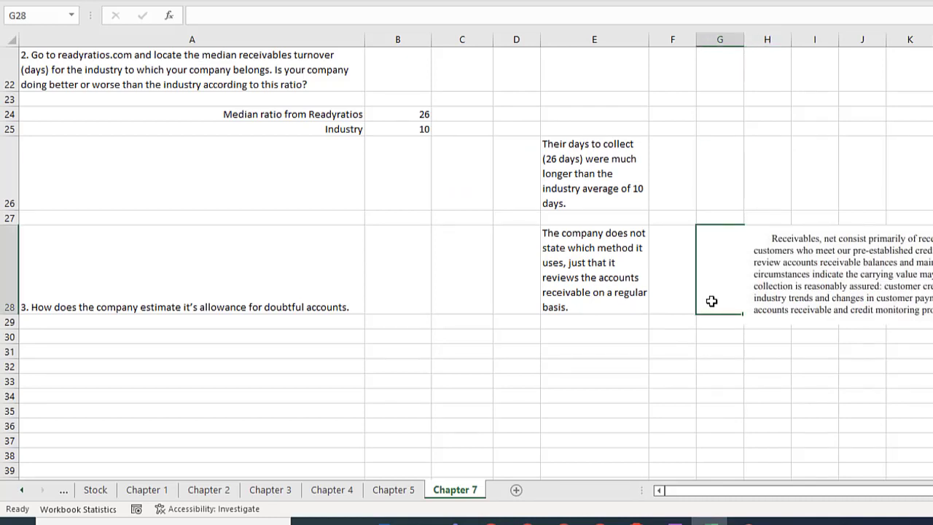
pyautogui.write('page')
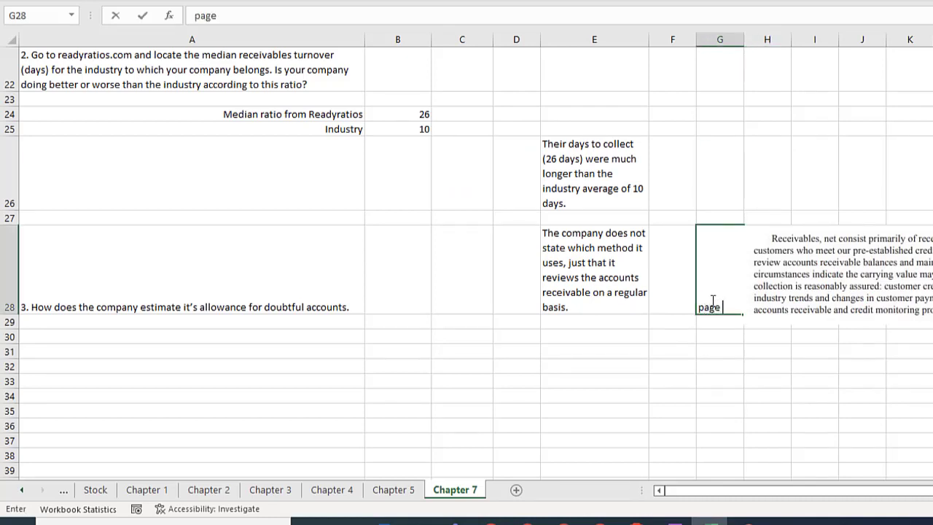
pyautogui.write(' 54 of t')
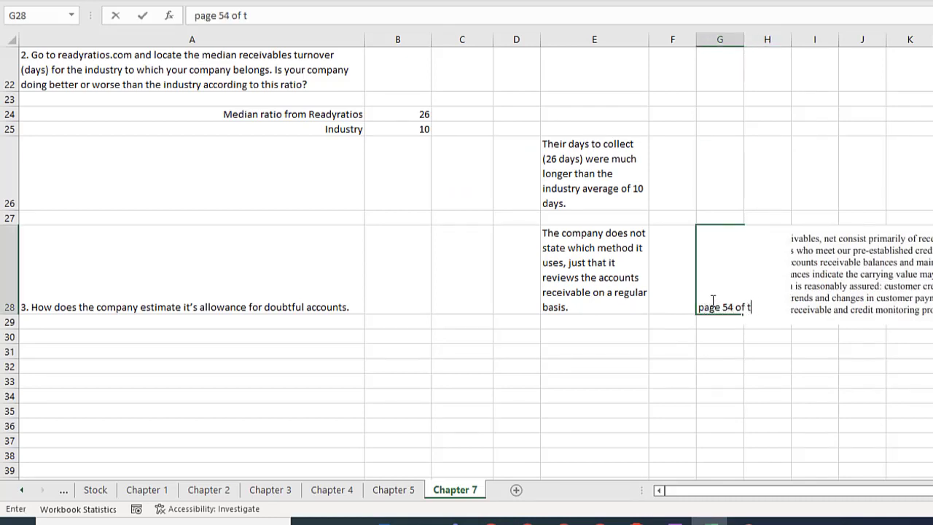
pyautogui.write('he 2020 10K')
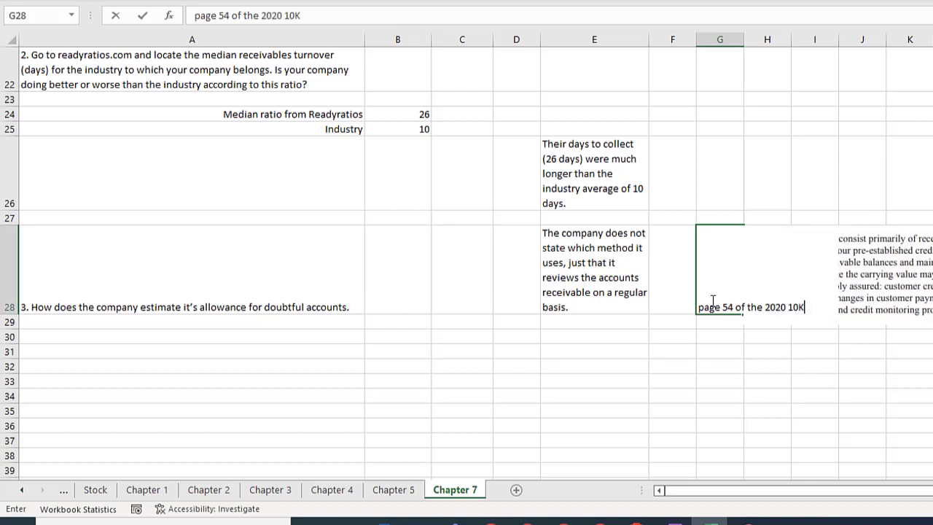
pyautogui.press('Return')
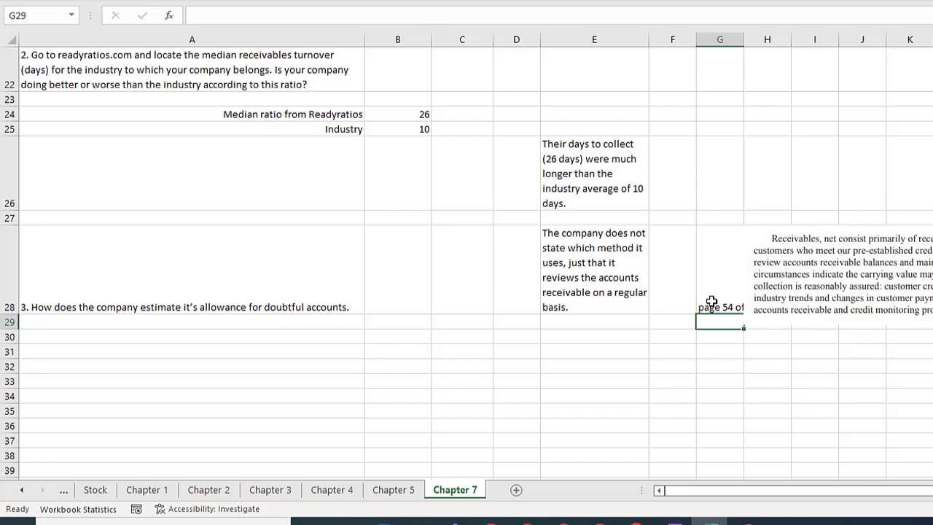
# Step: Wrap the page reference in G28 and nudge the receivables paragraph picture slightly to the right, clear of column G
pyautogui.click(719, 290)
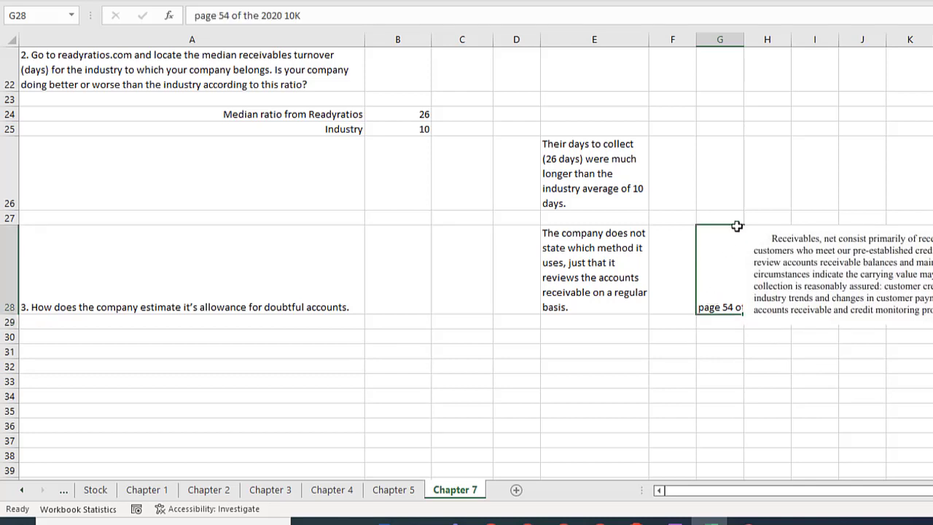
pyautogui.hotkey('alt', 'h')
pyautogui.press('w')
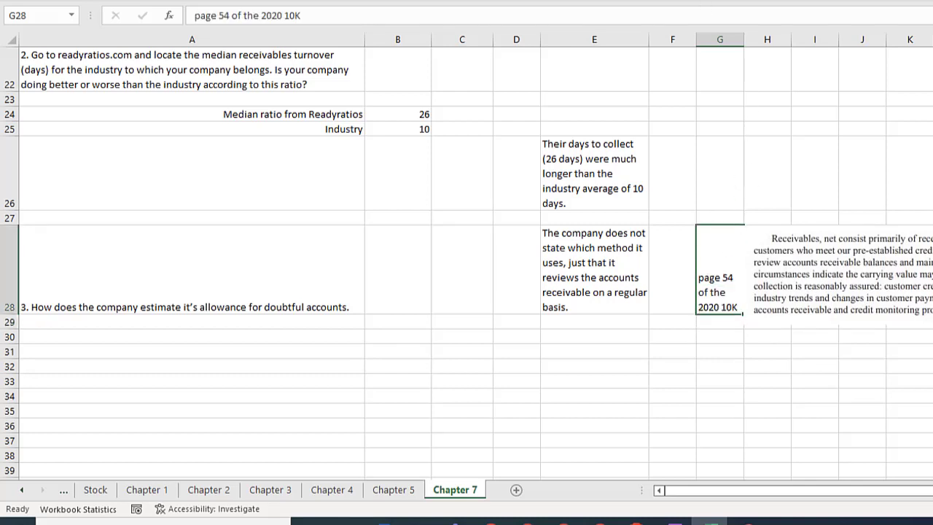
pyautogui.click(848, 288)
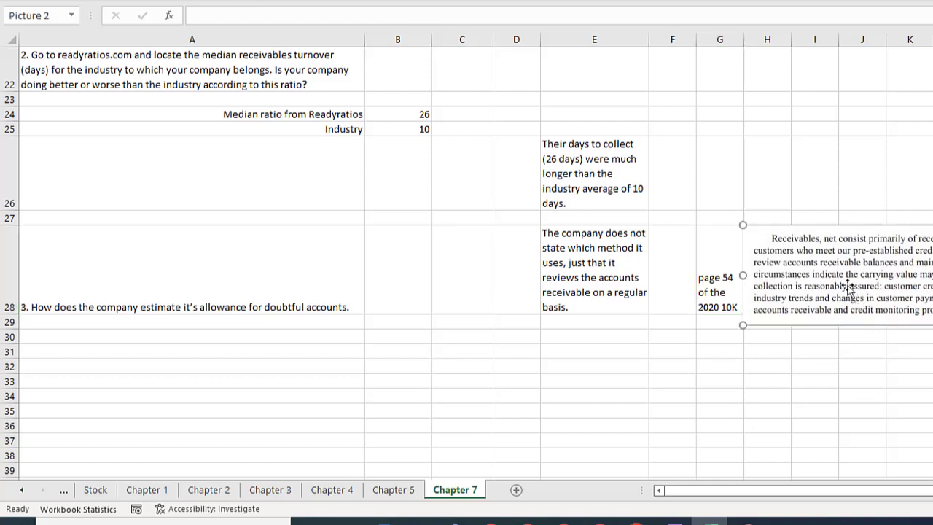
pyautogui.moveTo(848, 285); pyautogui.dragTo(852, 285)
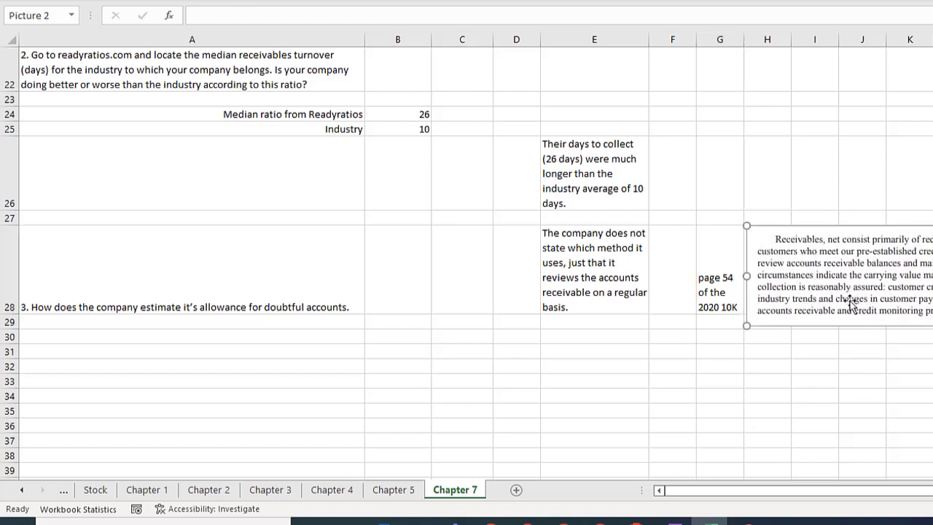
pyautogui.click(827, 414)
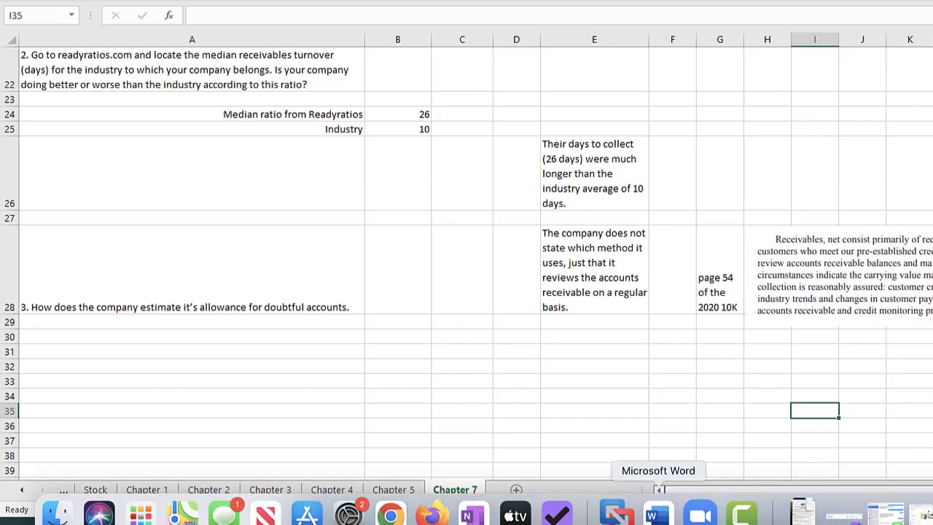
# Step: Switch to the semester project document in Chrome and copy Chapter 7 question 4 on the level of Bad Debt Expense
pyautogui.moveTo(711, 522)
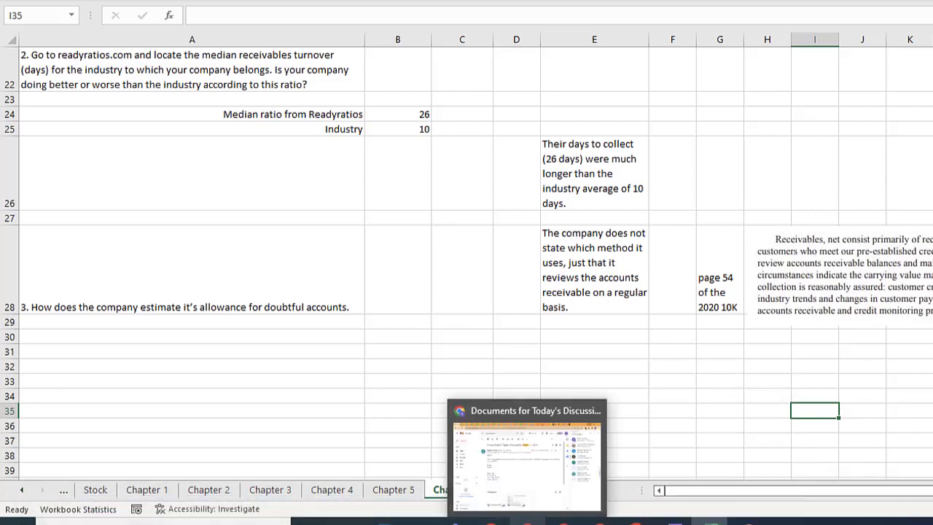
pyautogui.click(527, 522)
pyautogui.click(491, 522)
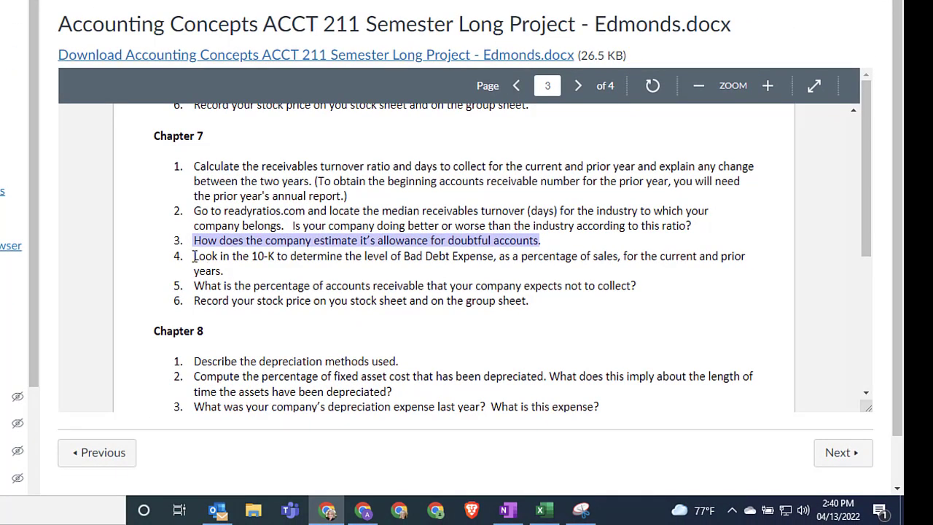
pyautogui.moveTo(194, 256); pyautogui.dragTo(243, 270)
pyautogui.hotkey('ctrl', 'c')
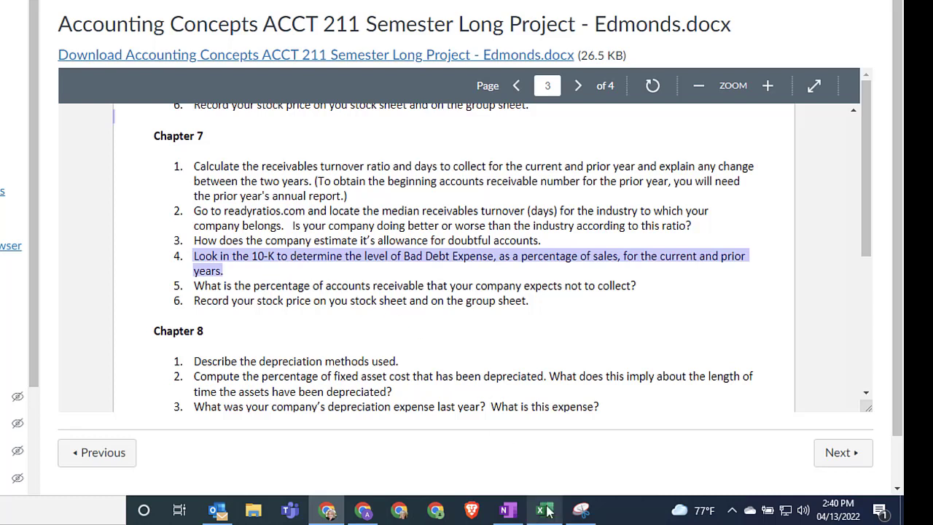
# Step: Switch back to the Chapter 7 worksheet in Excel and paste the copied question starting at cell A31
pyautogui.moveTo(548, 510)
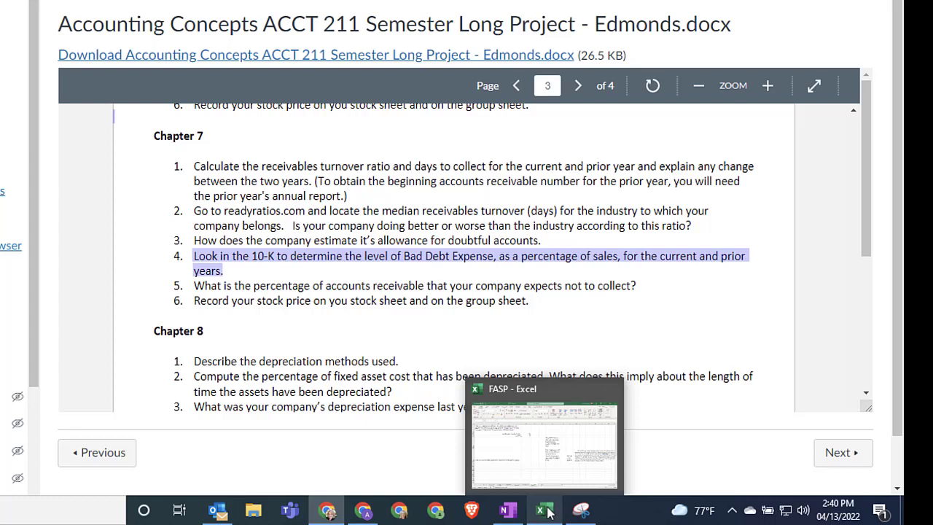
pyautogui.click(547, 510)
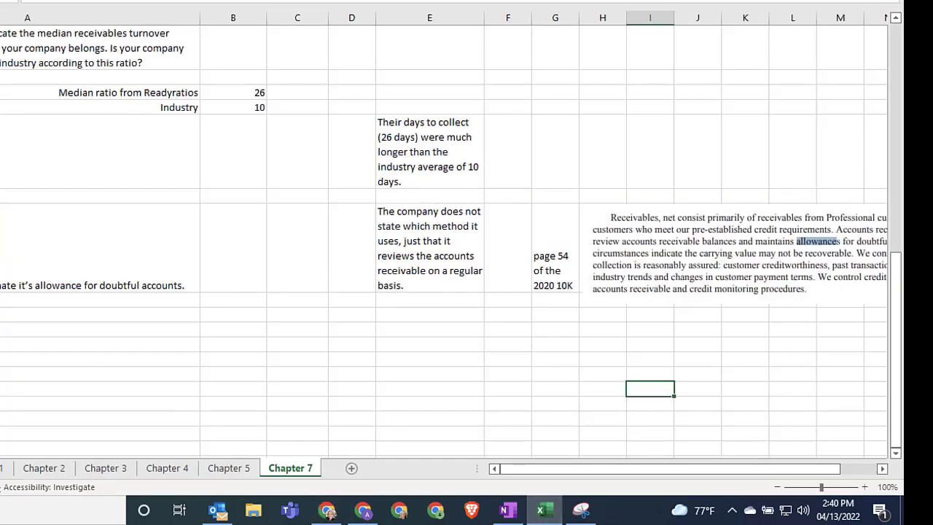
pyautogui.click(56, 331)
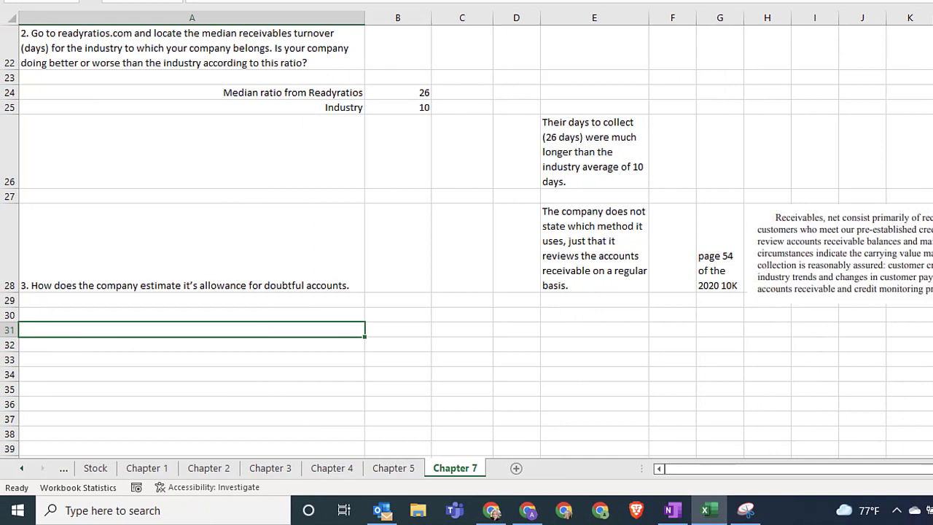
pyautogui.hotkey('ctrl', 'v')
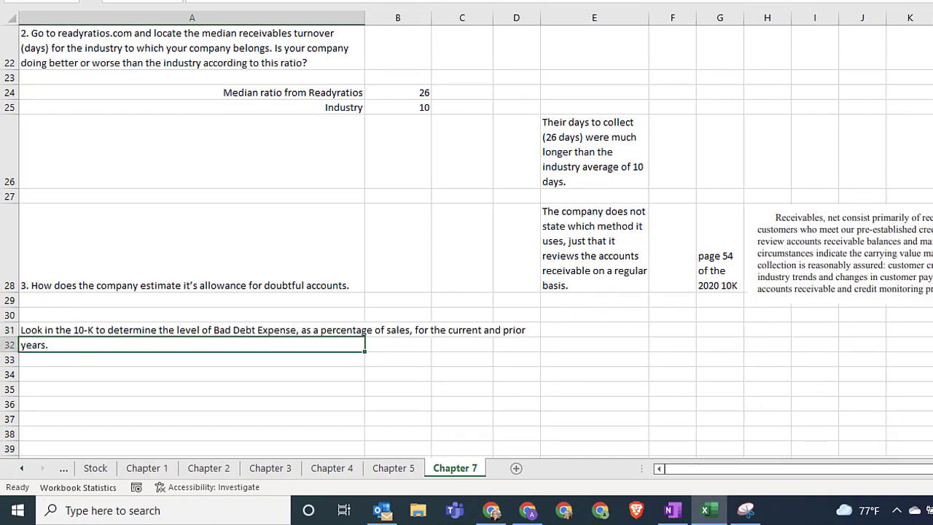
# Step: Cut the stray word "years" from A32 and complete the question in A31 so it ends with "prior years."
pyautogui.moveTo(218, 1); pyautogui.dragTo(192, 1)
pyautogui.hotkey('ctrl', 'x')
pyautogui.click(448, 329)
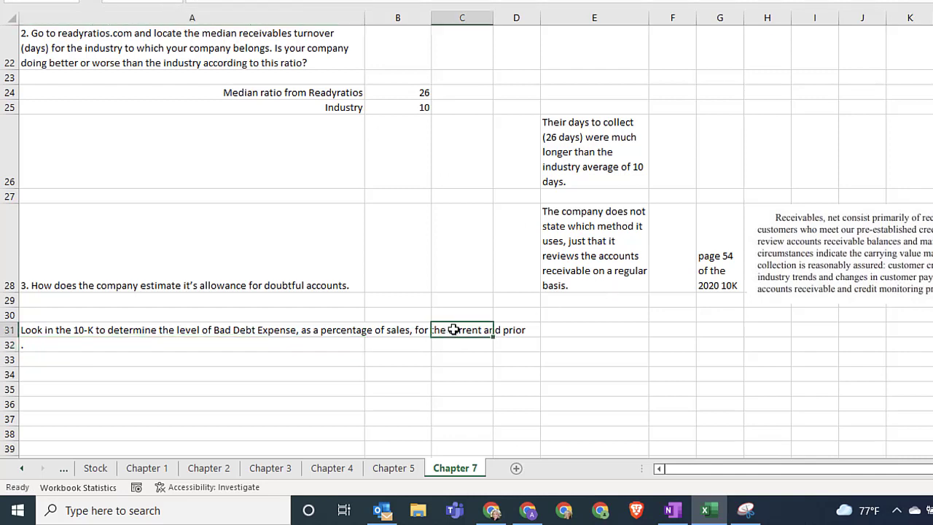
pyautogui.click(135, 332)
pyautogui.doubleClick(363, 329)
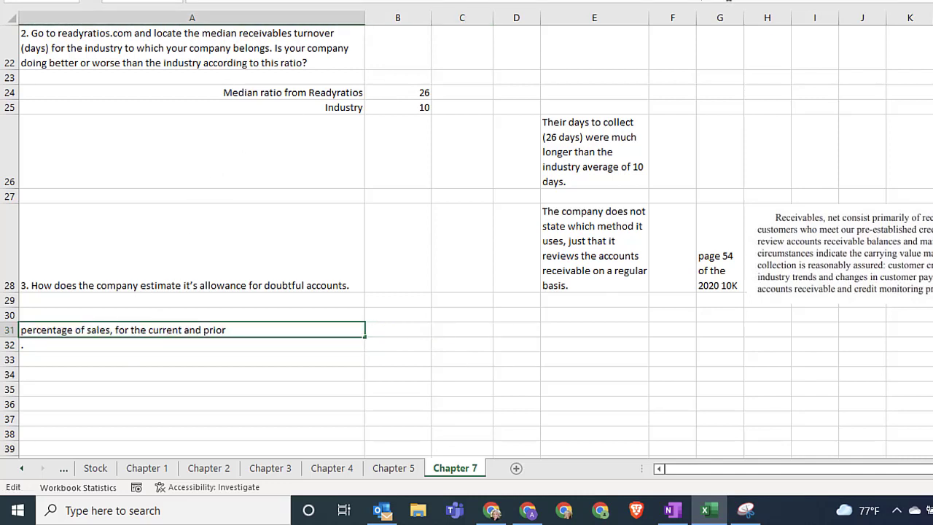
pyautogui.write('years.')
pyautogui.press('Return')
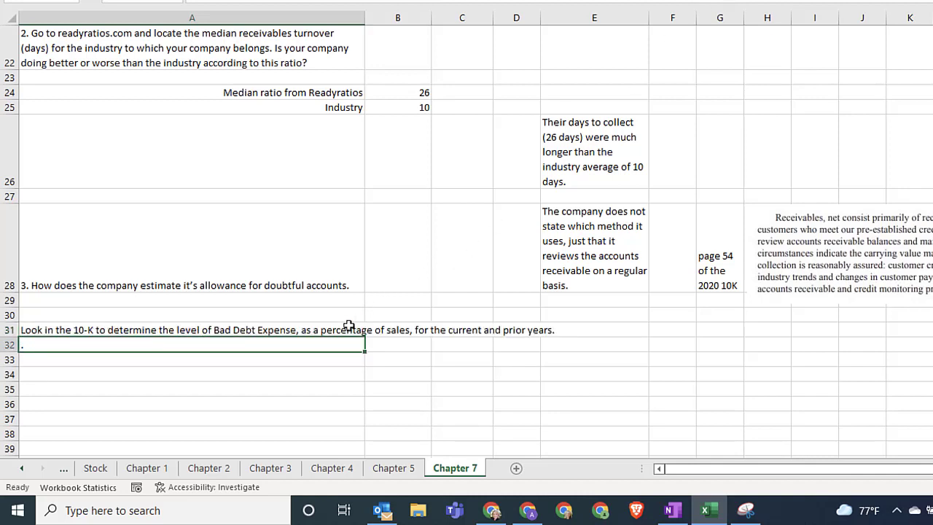
# Step: Number the Bad Debt Expense question in A31 with "4." at its start and wrap its text within the cell
pyautogui.click(129, 332)
pyautogui.click(242, 9)
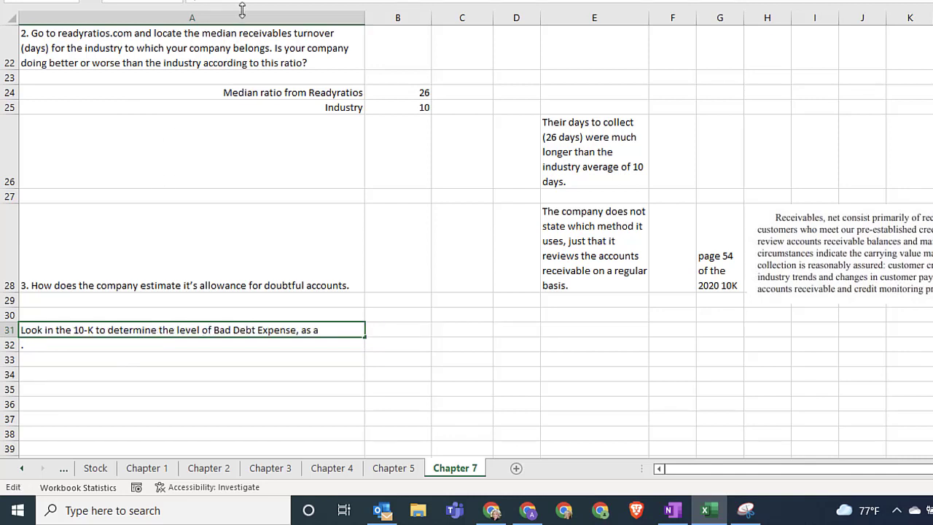
pyautogui.press('Home')
pyautogui.write('4.')
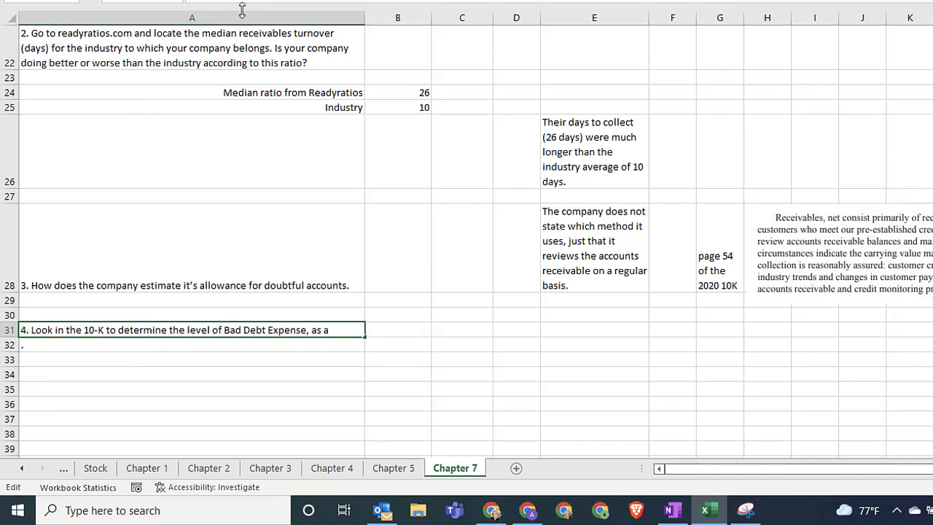
pyautogui.press('Return')
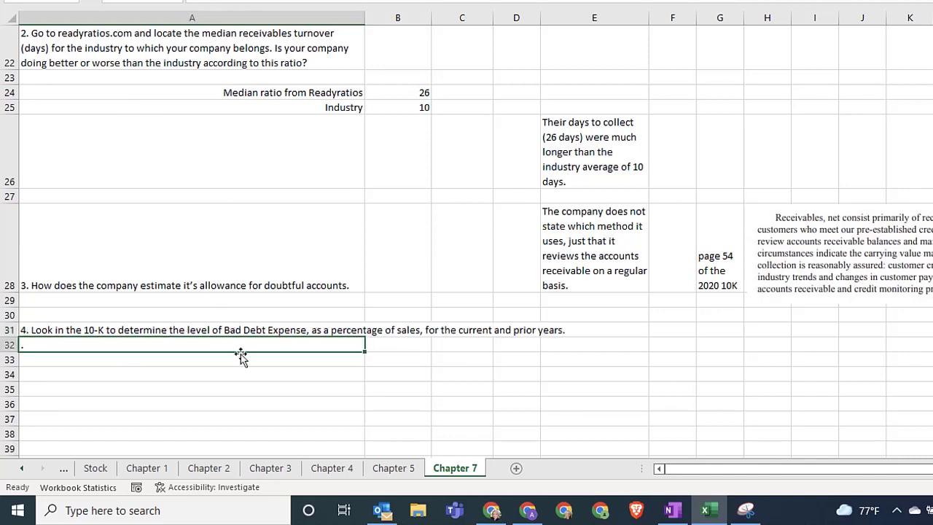
pyautogui.click(237, 336)
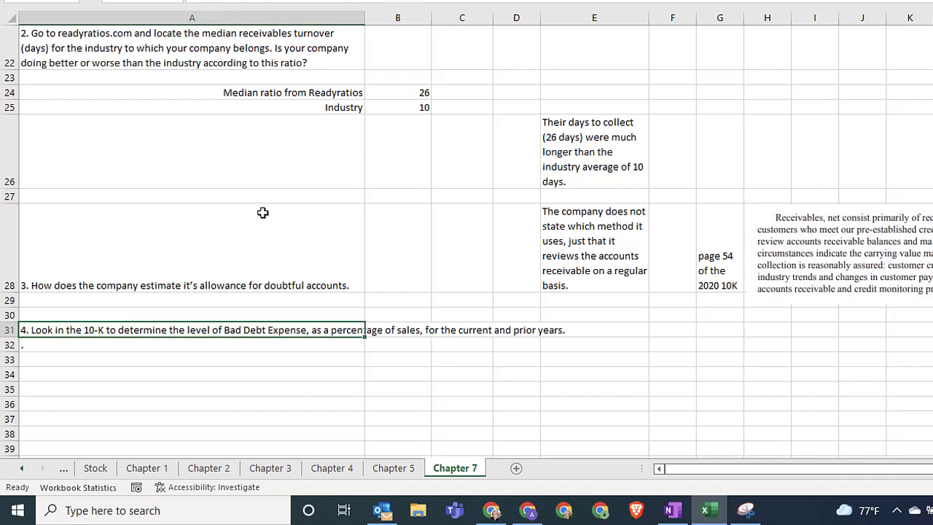
pyautogui.hotkey('alt', 'h')
pyautogui.press('w')
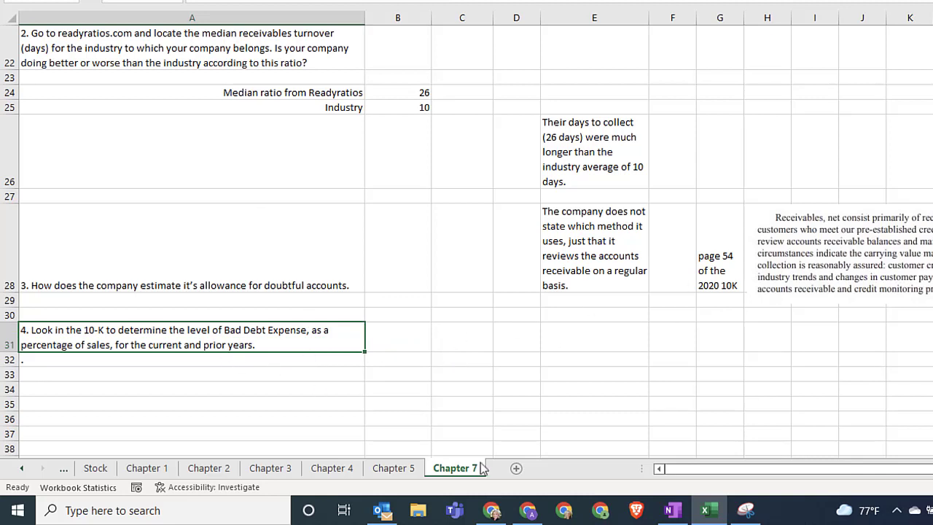
# Step: Switch to the 10-K in Chrome and go through the "allowance" matches to Schedule II - Valuation and Qualifying Accounts
pyautogui.click(493, 513)
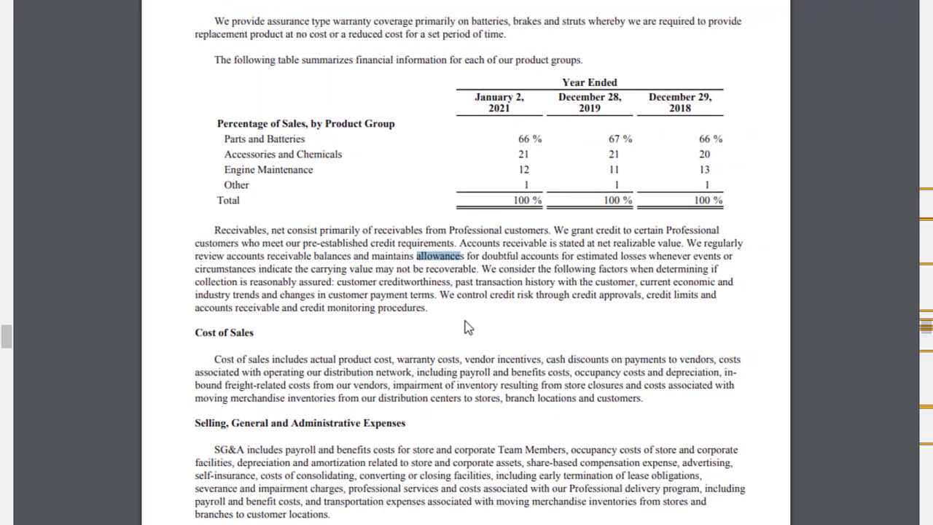
pyautogui.press('Return')
pyautogui.press('Return')
pyautogui.press('Return')
pyautogui.press('Return')
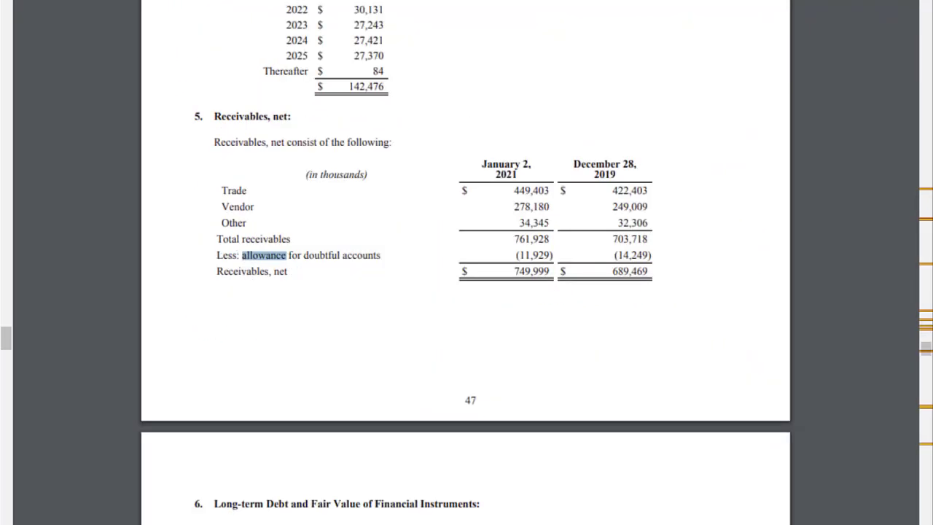
pyautogui.press('Return')
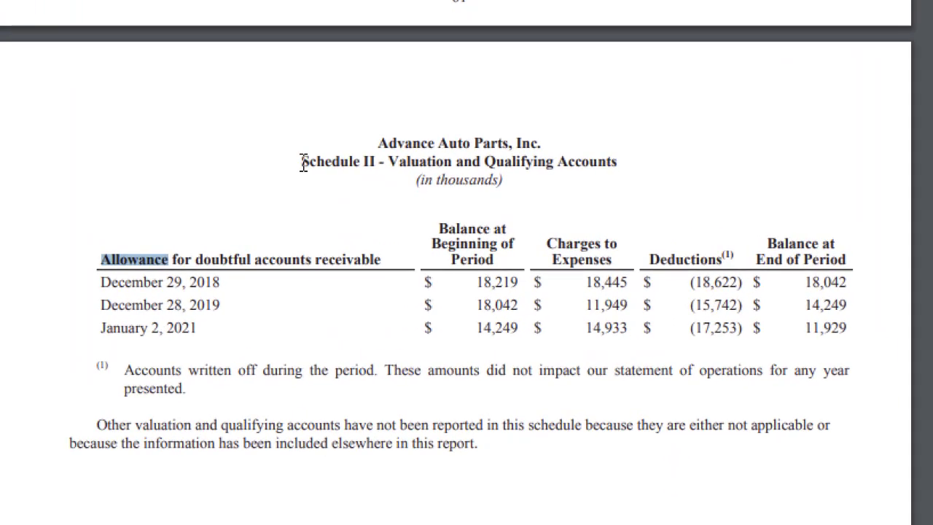
# Step: Examine the Schedule II title and its Charges to Expenses column for the January 2, 2021 bad debt amount
pyautogui.moveTo(301, 162); pyautogui.dragTo(618, 163)
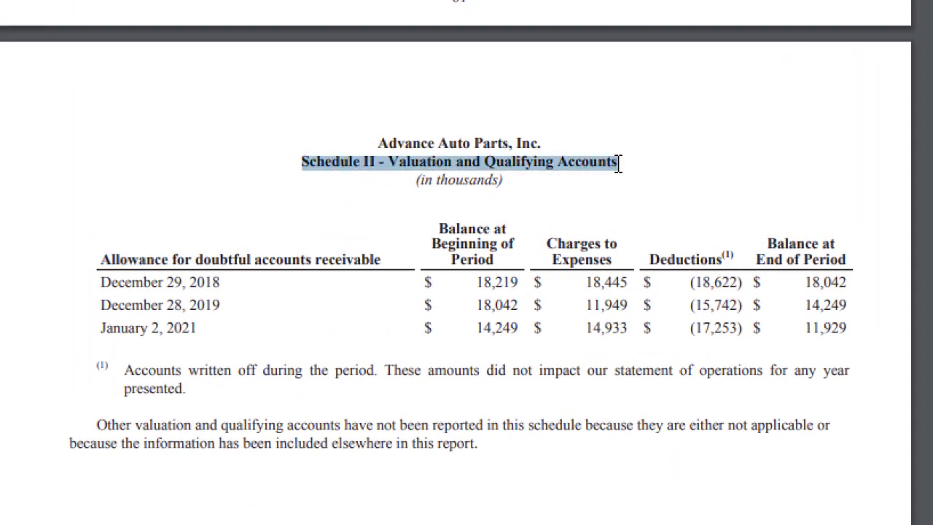
pyautogui.click(654, 173)
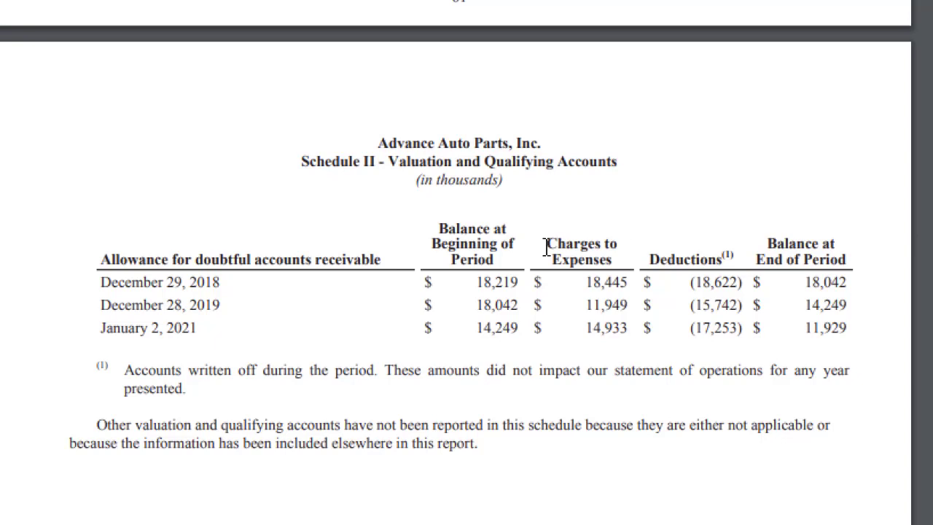
pyautogui.moveTo(546, 248); pyautogui.dragTo(652, 261)
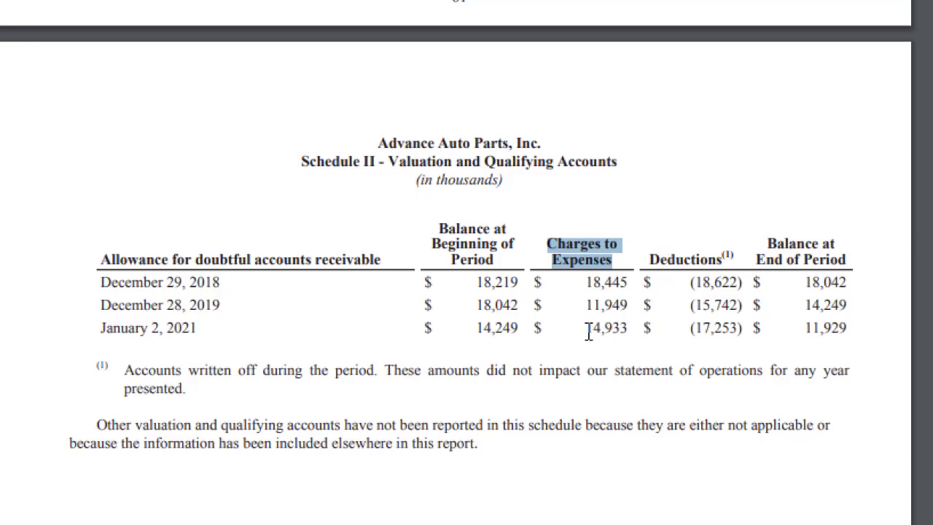
pyautogui.moveTo(588, 334); pyautogui.dragTo(636, 333)
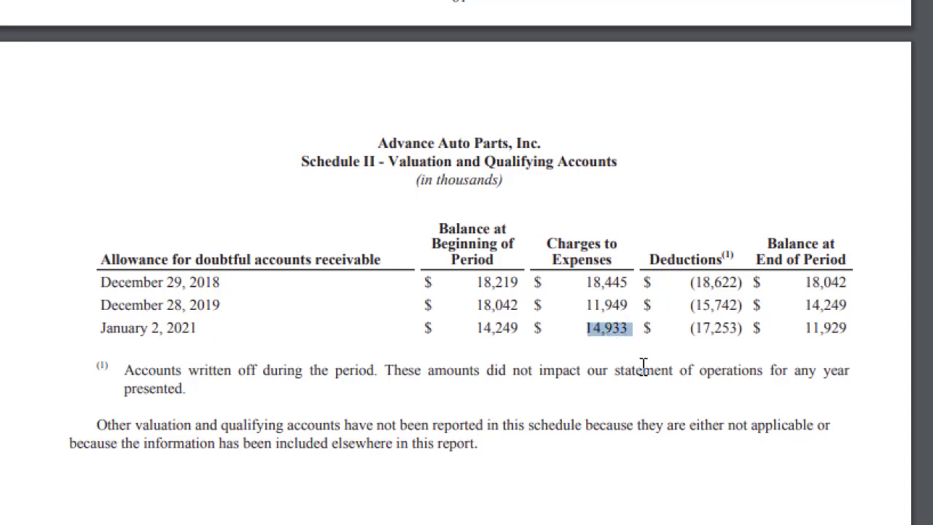
pyautogui.click(238, 207)
# Step: Highlight the January 2, 2021 charge to expenses, capture the Schedule II table as a screenshot and save it to the Desktop as JPEG "bdexp"
pyautogui.moveTo(583, 329); pyautogui.dragTo(634, 335)
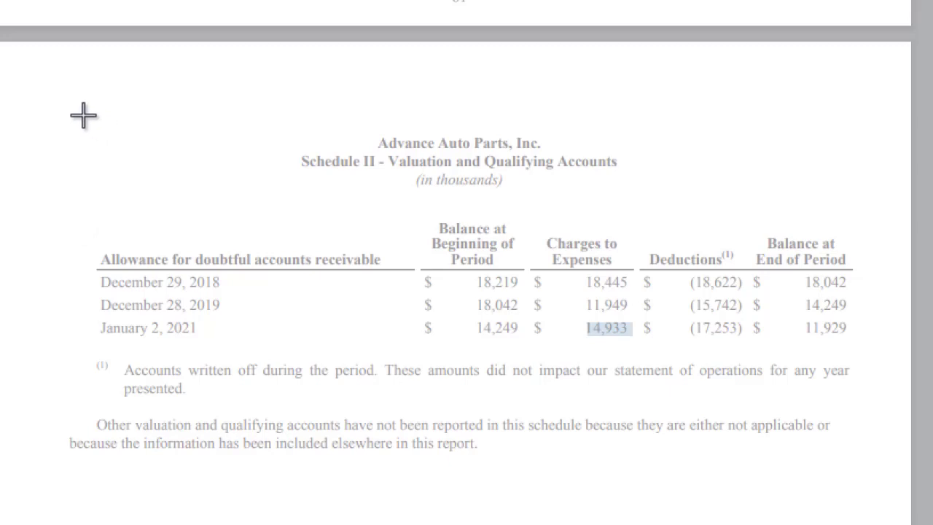
pyautogui.moveTo(84, 115); pyautogui.dragTo(860, 499)
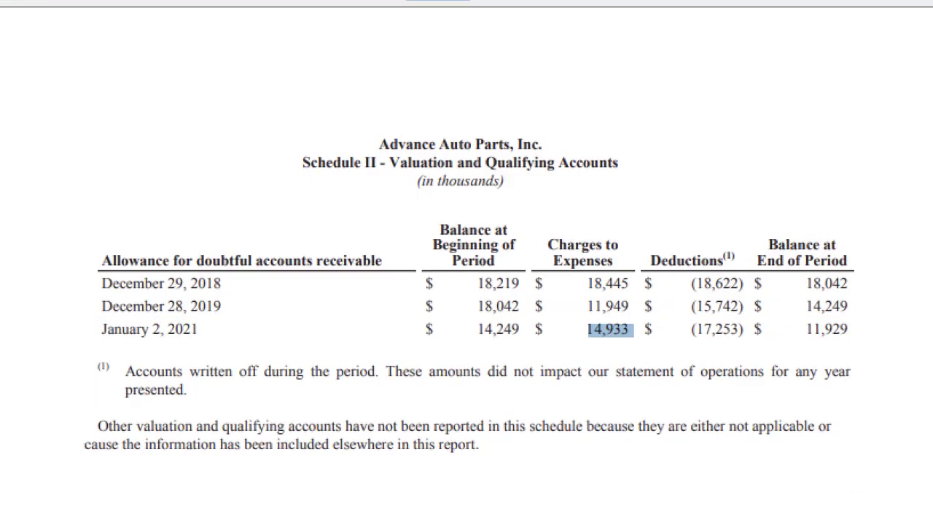
pyautogui.click(12, 0)
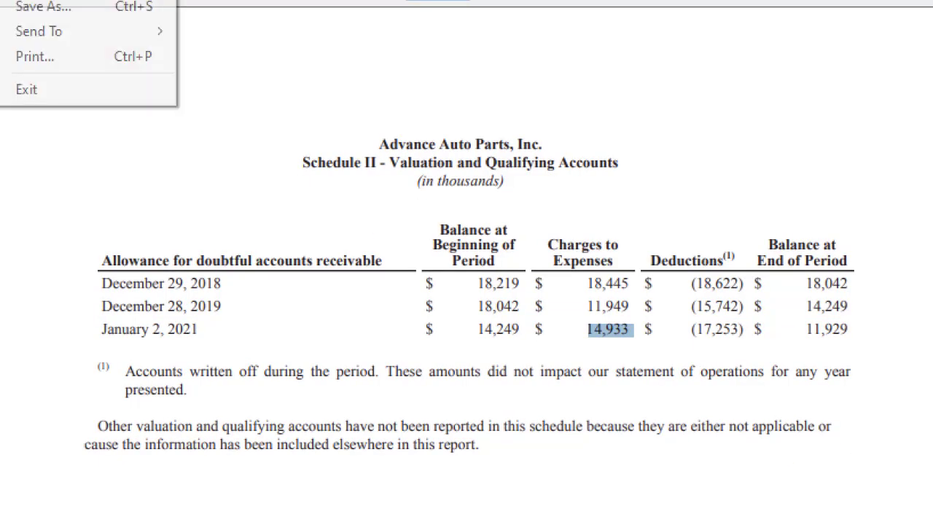
pyautogui.click(26, 10)
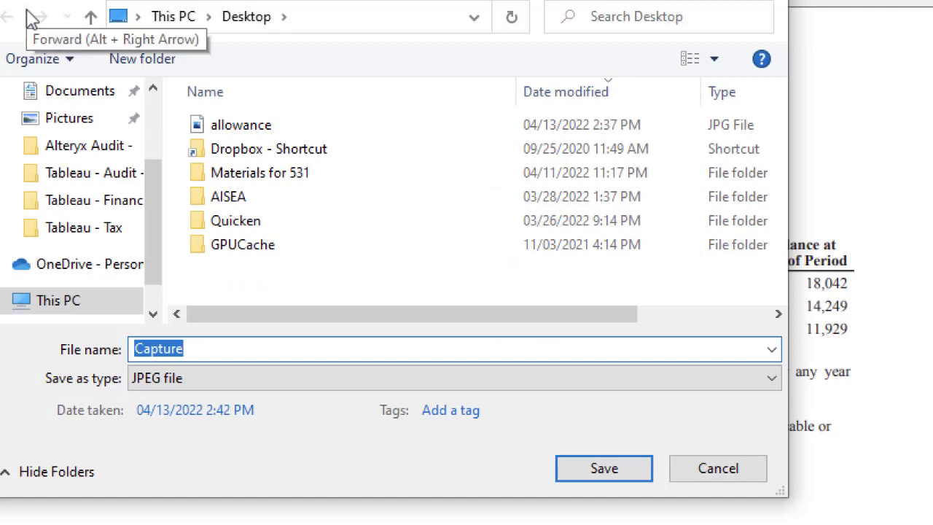
pyautogui.write('bdexp')
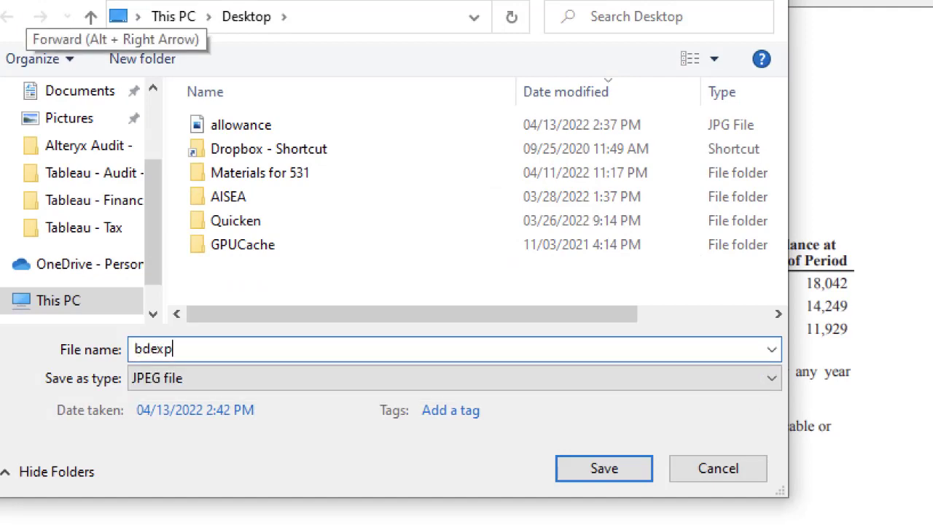
pyautogui.click(602, 470)
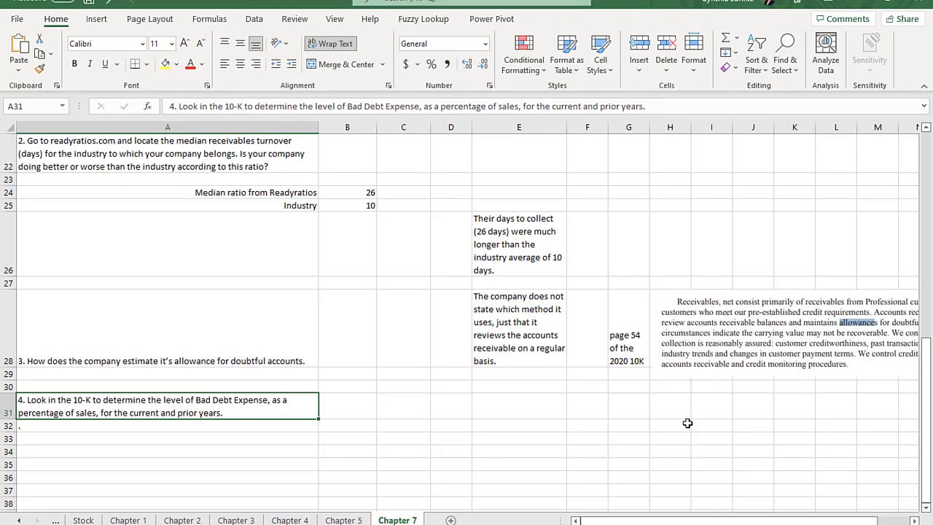
# Step: Insert the saved bdexp picture from this device at cell H31 of the Chapter 7 worksheet in Excel
pyautogui.click(686, 412)
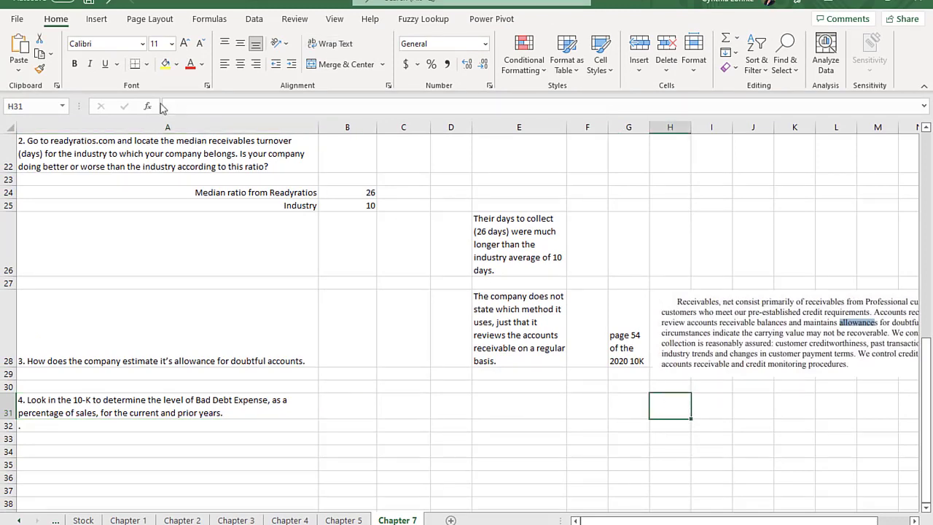
pyautogui.click(96, 19)
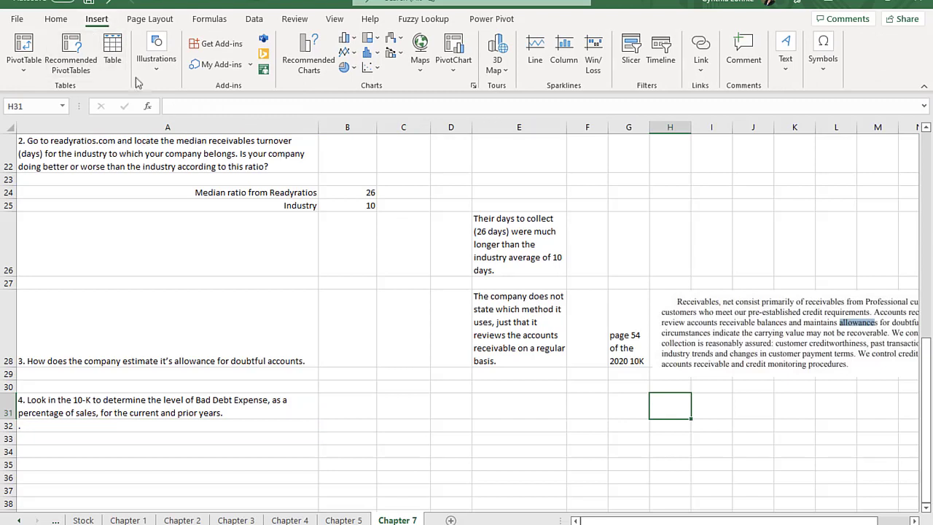
pyautogui.click(155, 64)
pyautogui.click(153, 126)
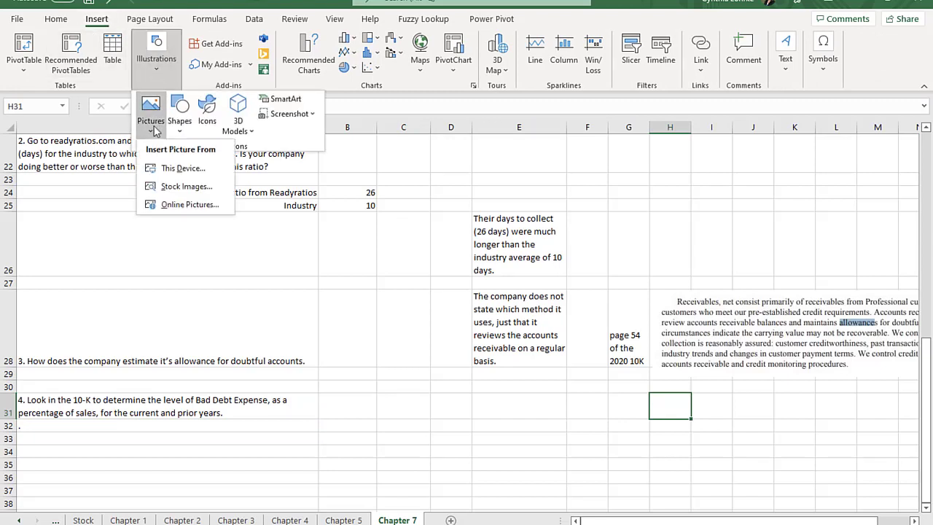
pyautogui.click(183, 168)
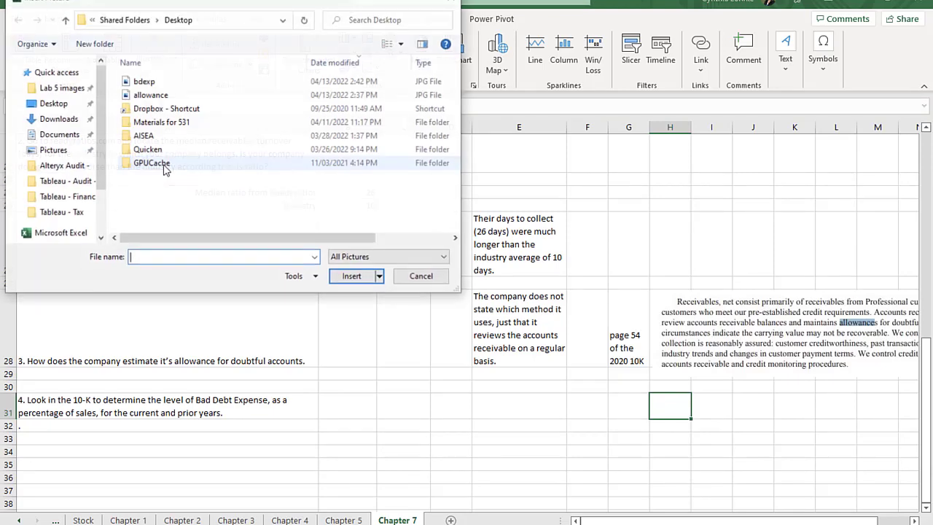
pyautogui.doubleClick(150, 95)
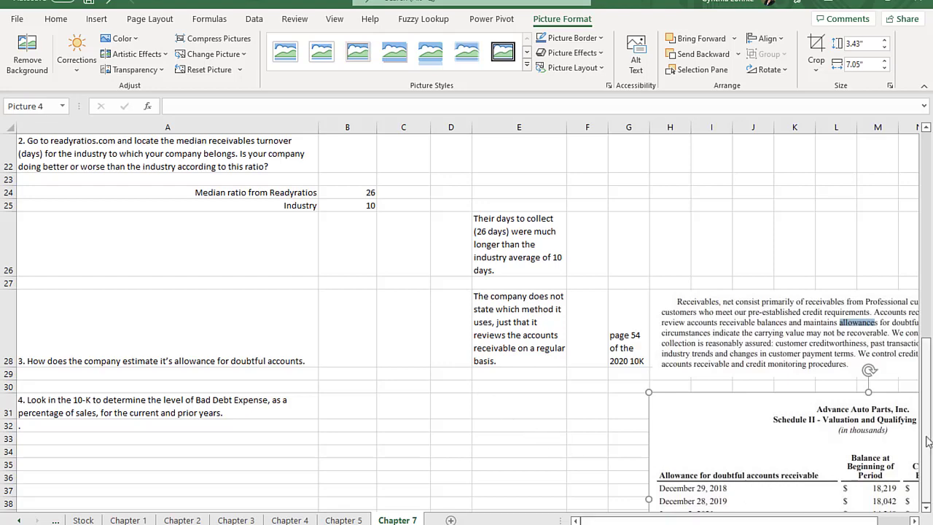
# Step: Check the full inserted Schedule II picture beside question 4, including its Charges to Expenses column
pyautogui.click(492, 475)
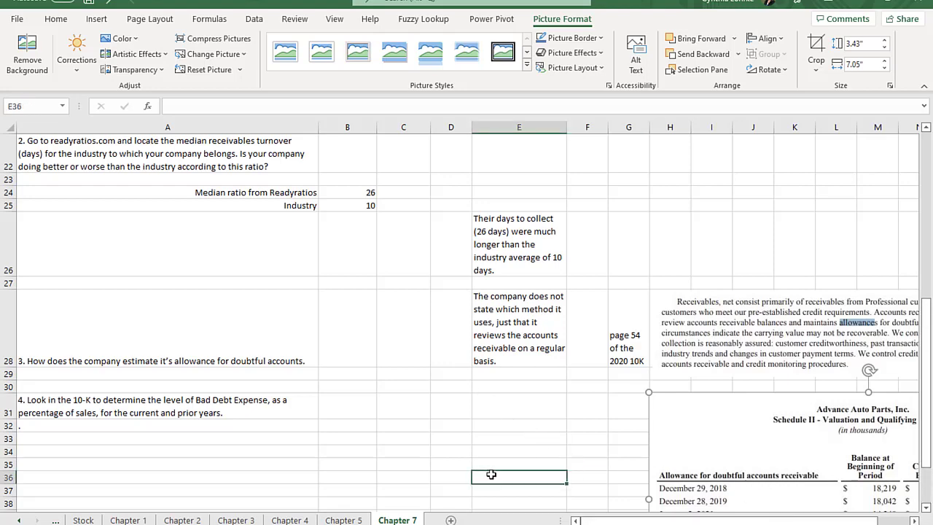
pyautogui.press('Down')
pyautogui.press('Down')
pyautogui.press('Down')
pyautogui.press('Down')
pyautogui.press('Down')
pyautogui.press('Down')
pyautogui.press('Down')
pyautogui.press('Down')
pyautogui.press('Down')
pyautogui.press('Down')
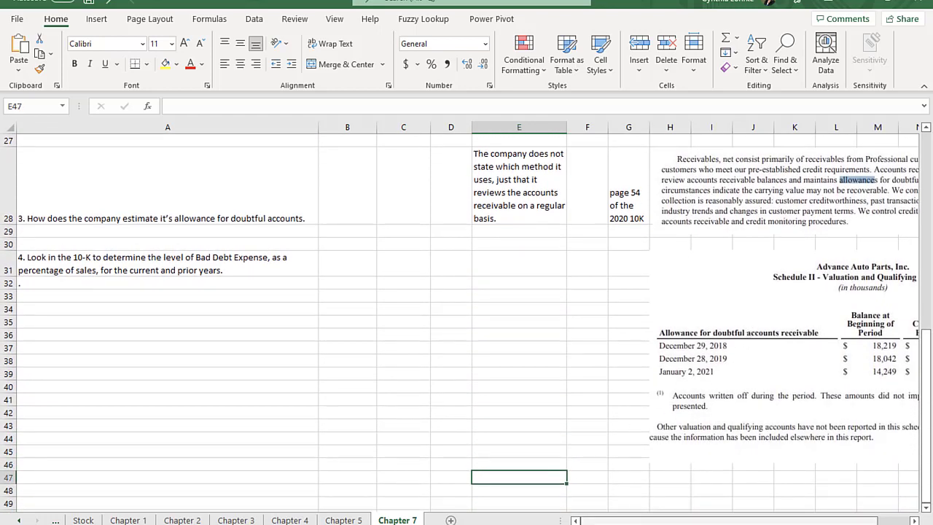
pyautogui.moveTo(641, 521); pyautogui.dragTo(658, 521)
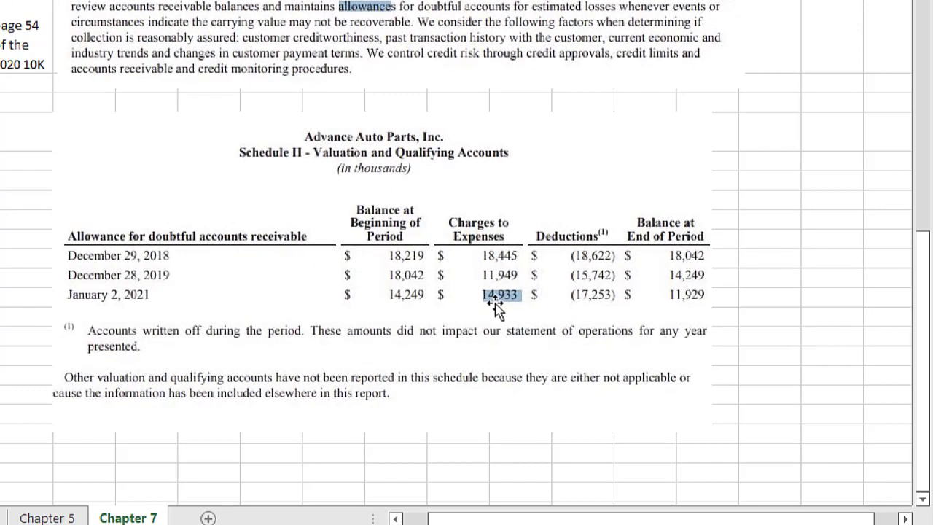
pyautogui.moveTo(543, 521); pyautogui.dragTo(528, 522)
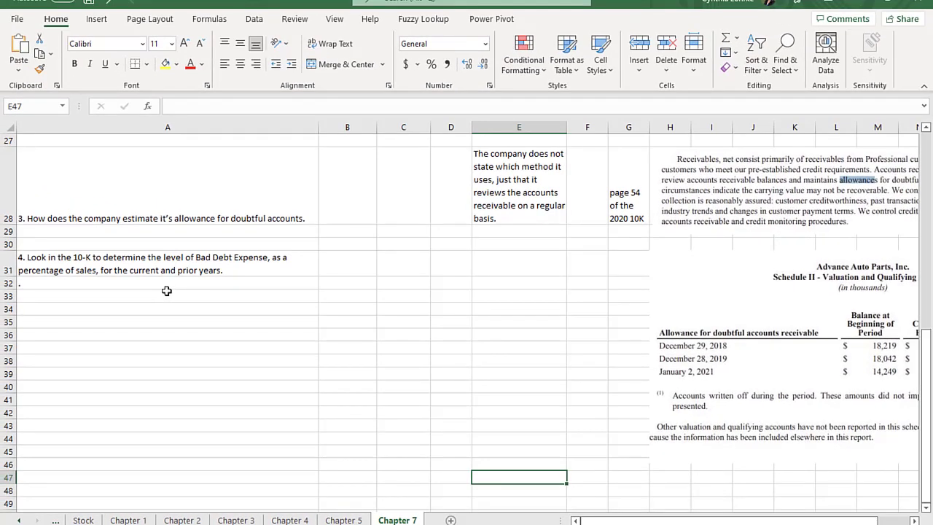
# Step: Replace the stray period in A32 with the label "Bad Debt Expense"
pyautogui.click(284, 288)
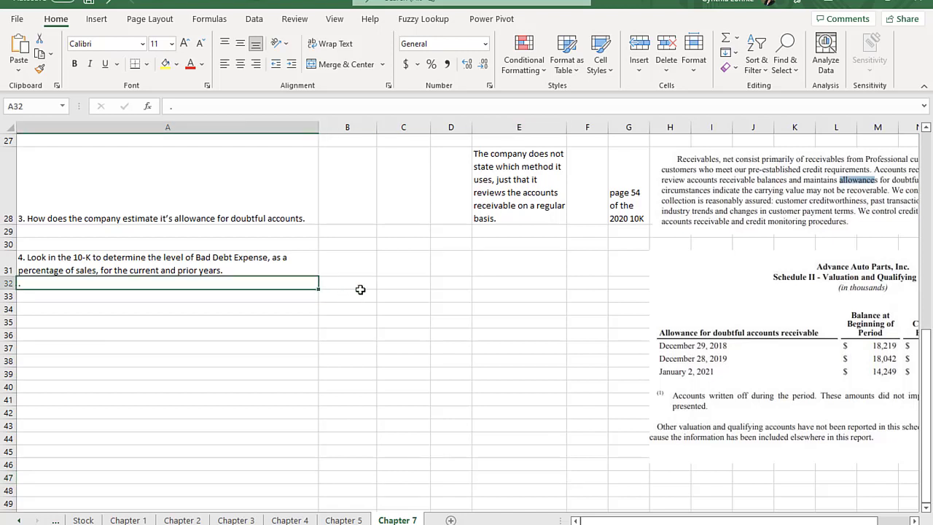
pyautogui.write('Bad De')
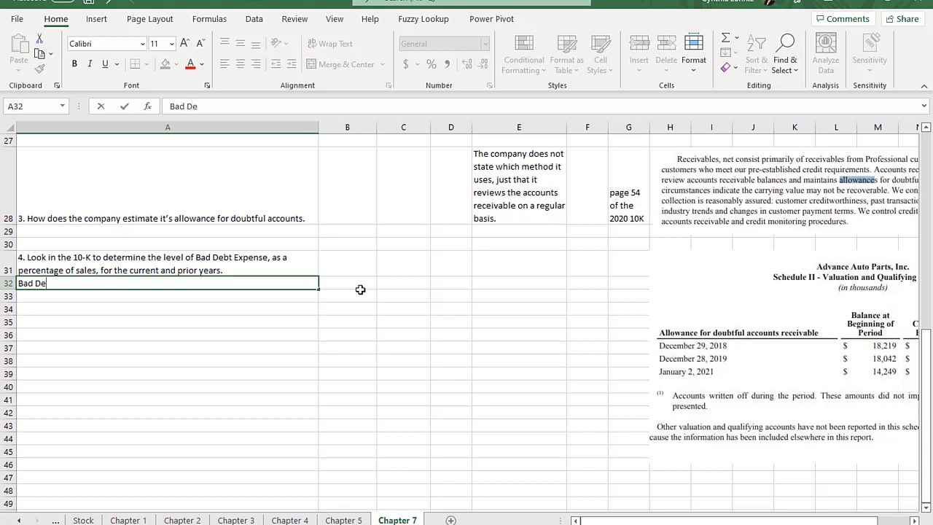
pyautogui.write('bt E')
pyautogui.write('xpesne')
pyautogui.press('BackSpace')
pyautogui.press('BackSpace')
pyautogui.press('BackSpace')
pyautogui.write('nse')
pyautogui.press('BackSpace')
pyautogui.click(360, 290)
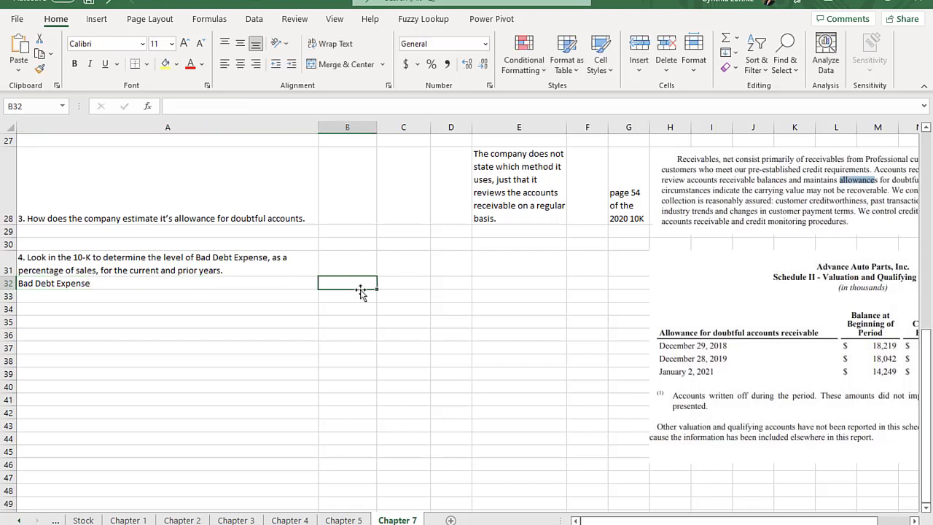
# Step: Enter the year headings 2021 in B31 and 2019 in C31 above the Bad Debt Expense row
pyautogui.press('Up')
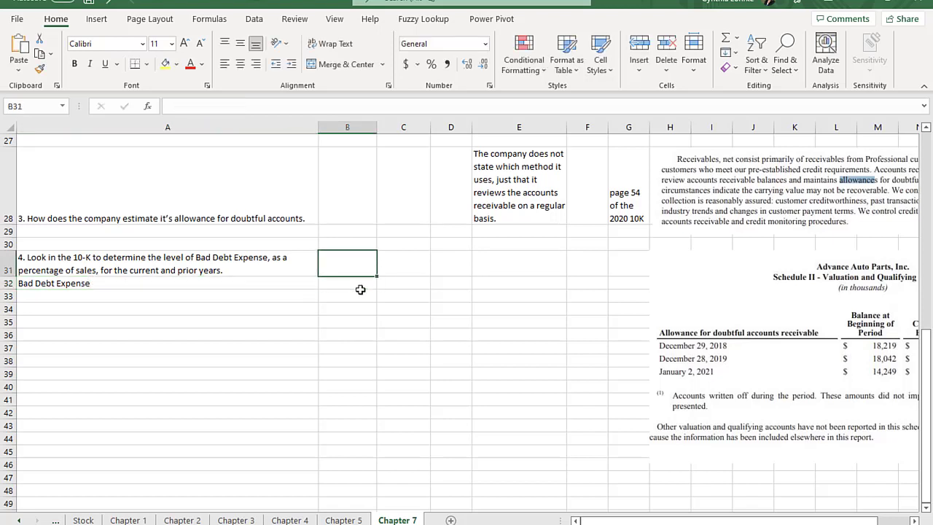
pyautogui.write('2021')
pyautogui.press('Tab')
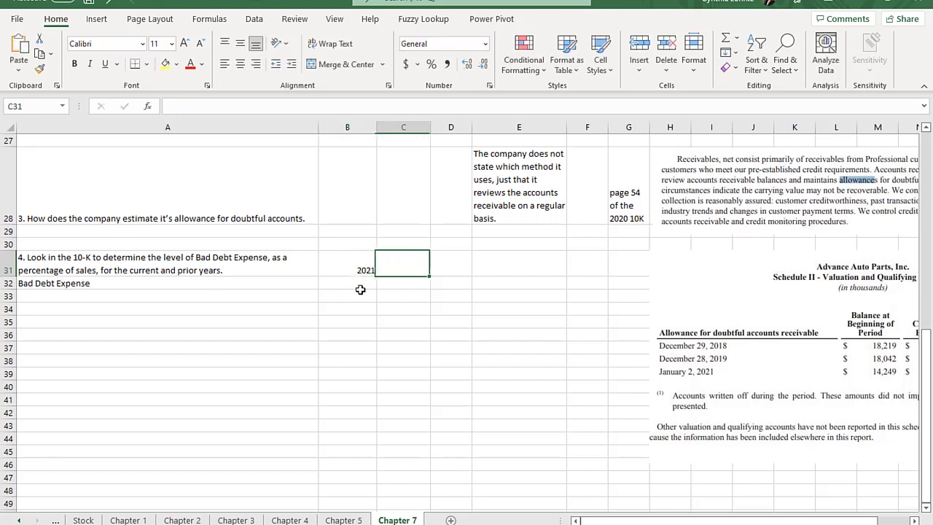
pyautogui.write('201')
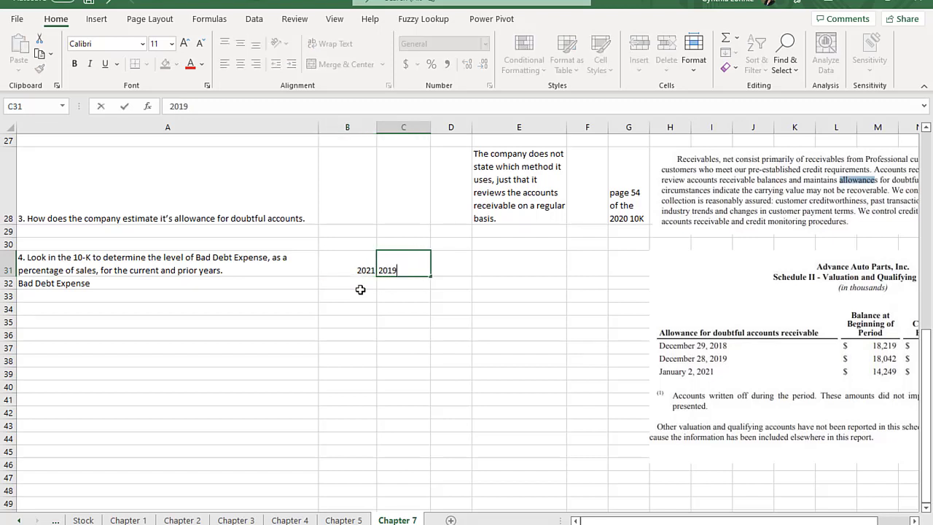
pyautogui.write('9')
pyautogui.press('Return')
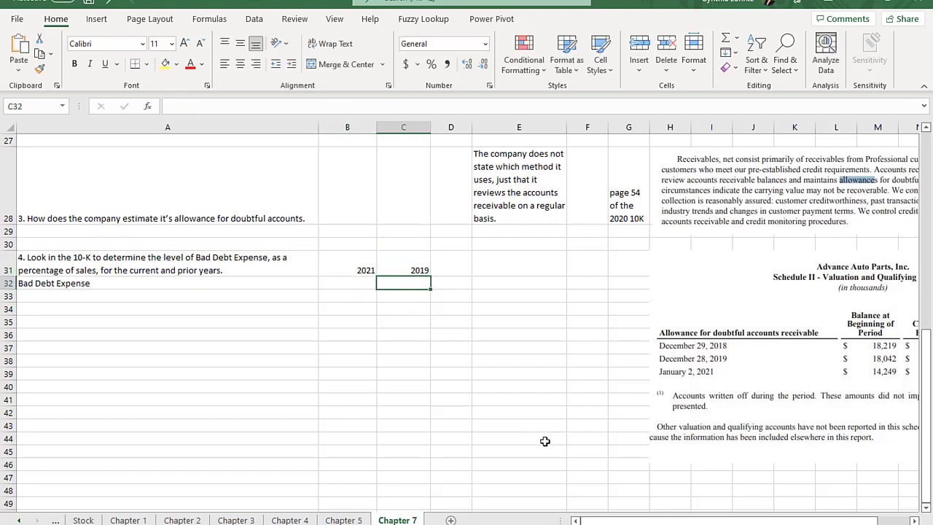
# Step: Enter the bad debt expense from the Charges to Expenses column: 14933 in B32 and 11949 in C32
pyautogui.moveTo(599, 522); pyautogui.dragTo(616, 522)
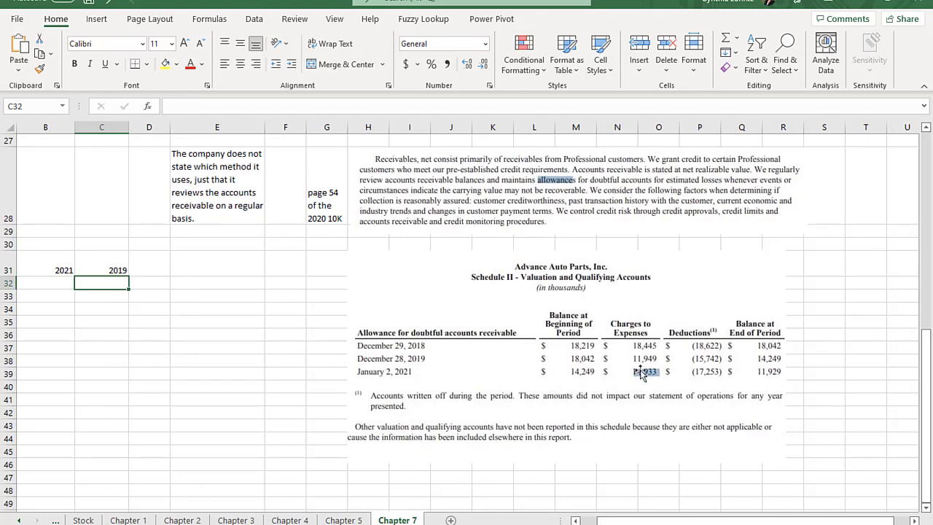
pyautogui.moveTo(652, 521); pyautogui.dragTo(640, 522)
pyautogui.click(59, 283)
pyautogui.write('14933')
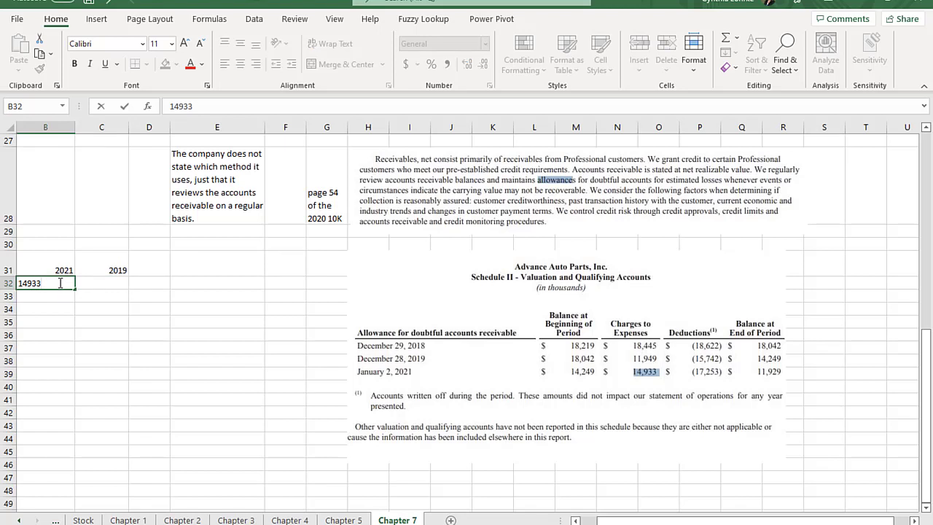
pyautogui.press('Tab')
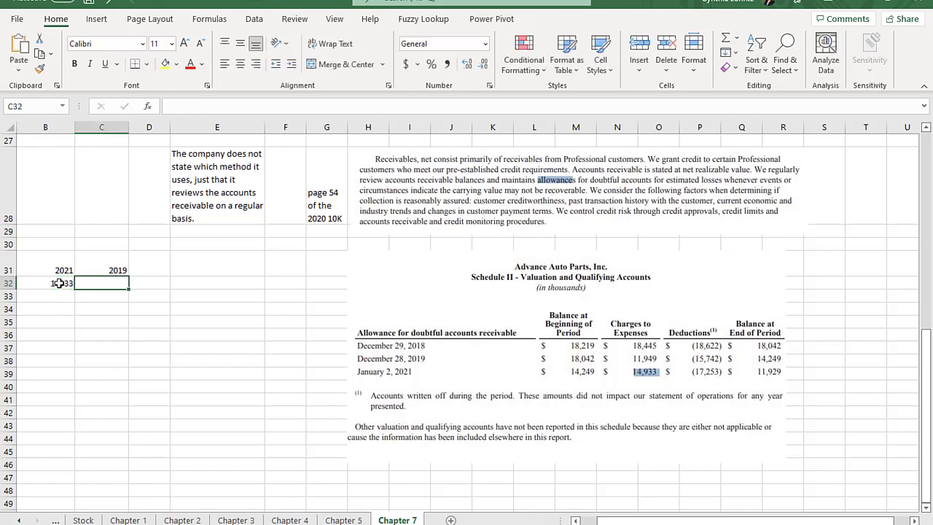
pyautogui.write('11949')
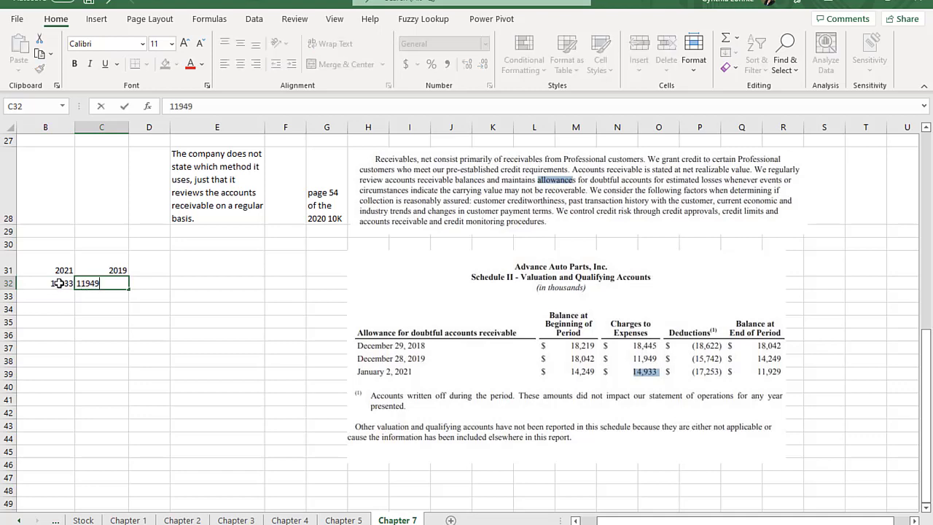
pyautogui.press('Return')
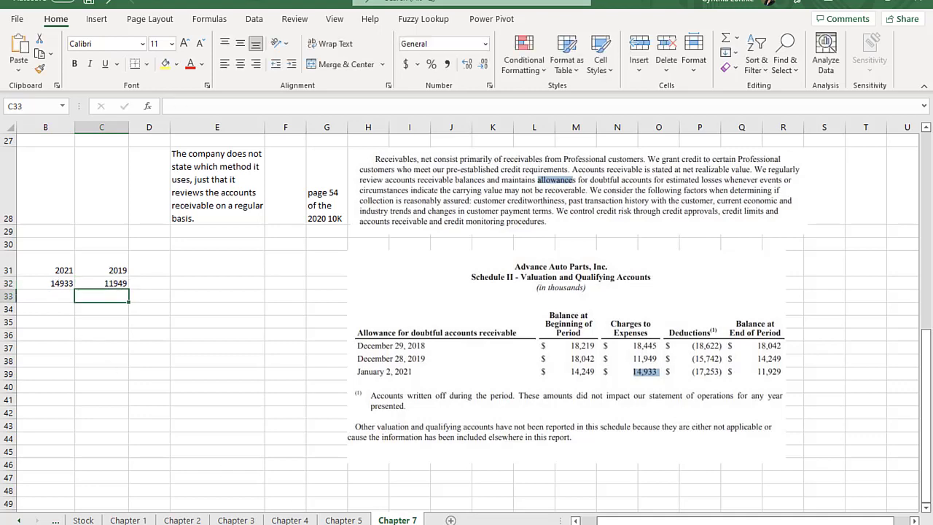
# Step: Add the row label "Revenues" in A33 beneath Bad Debt Expense
pyautogui.moveTo(627, 521); pyautogui.dragTo(601, 522)
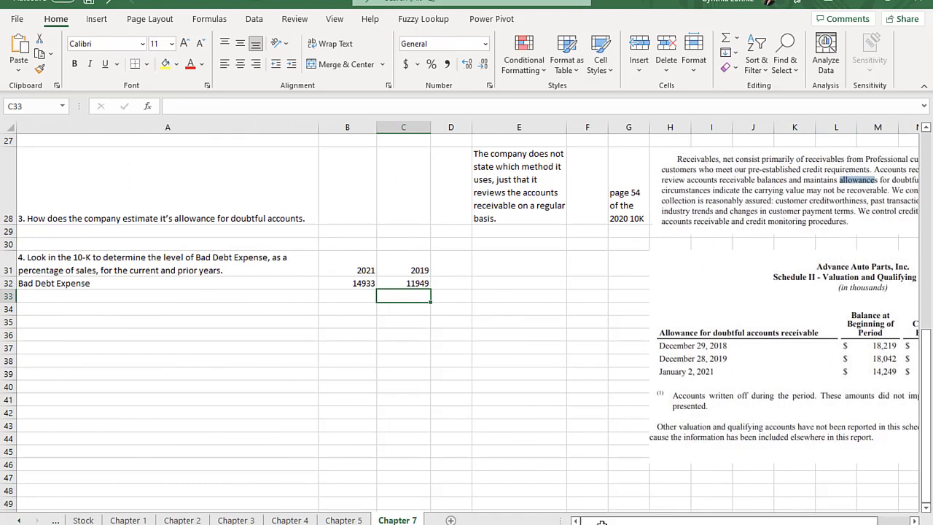
pyautogui.press('Home')
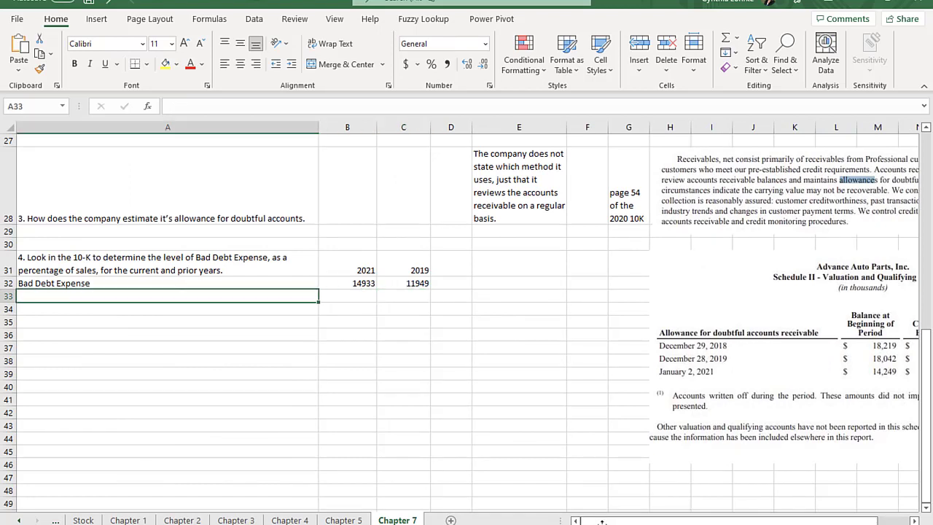
pyautogui.write('Revenues')
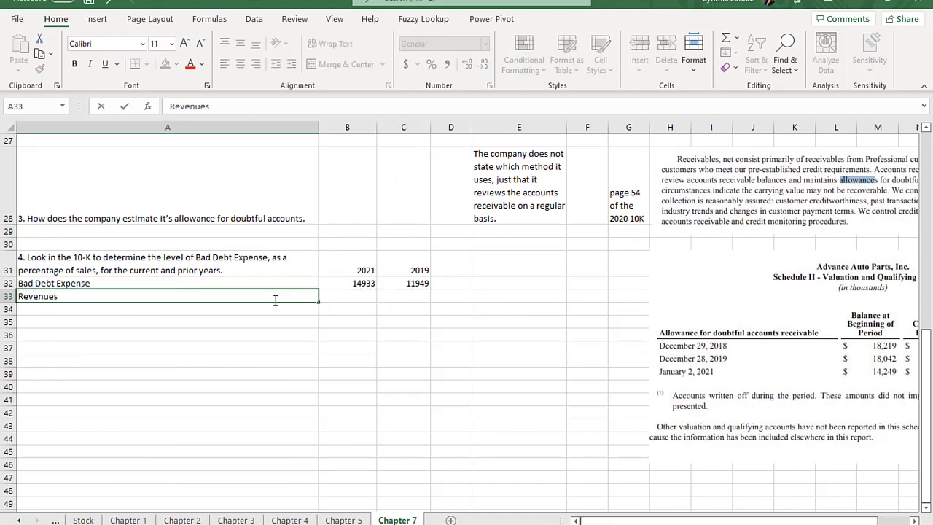
pyautogui.press('Return')
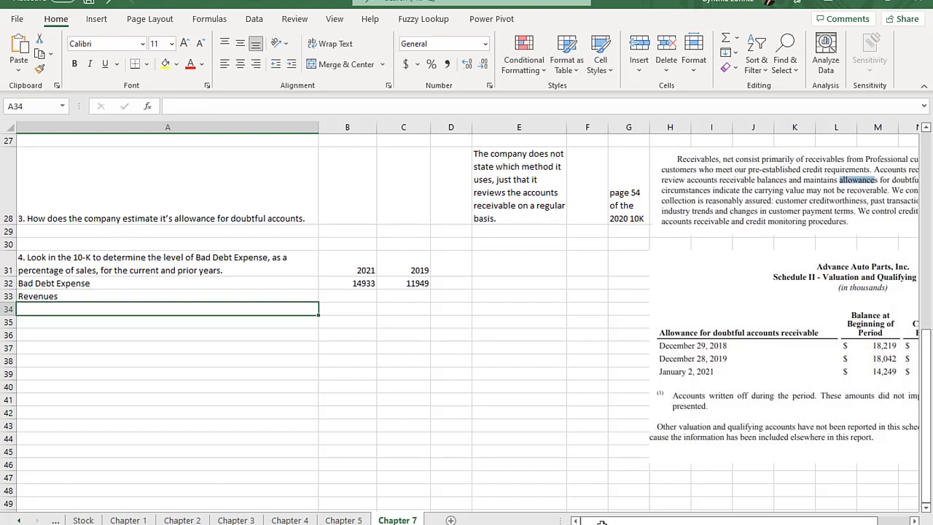
# Step: Right-align the Bad Debt Expense and Revenues labels in A32:A33
pyautogui.press('Up')
pyautogui.press('Up')
pyautogui.hotkey('shift', 'Down')
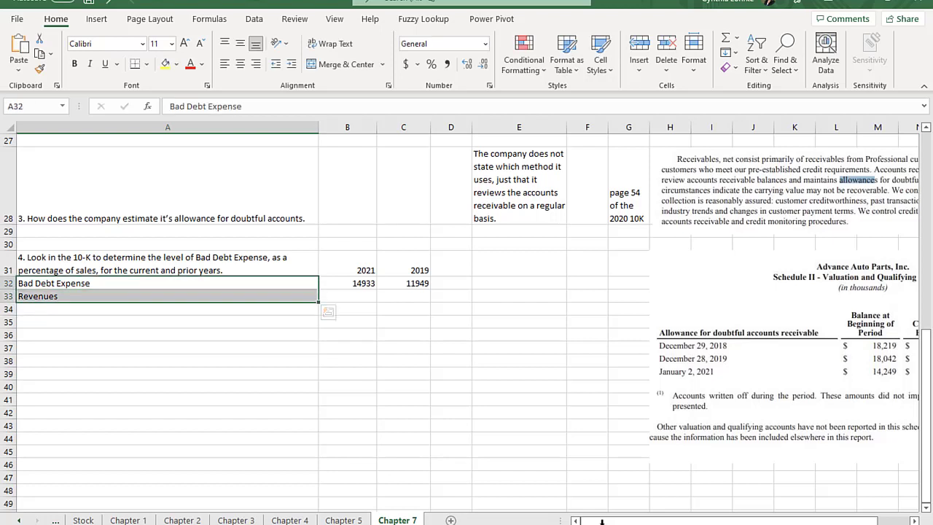
pyautogui.hotkey('alt', 'h')
pyautogui.press('a')
pyautogui.press('r')
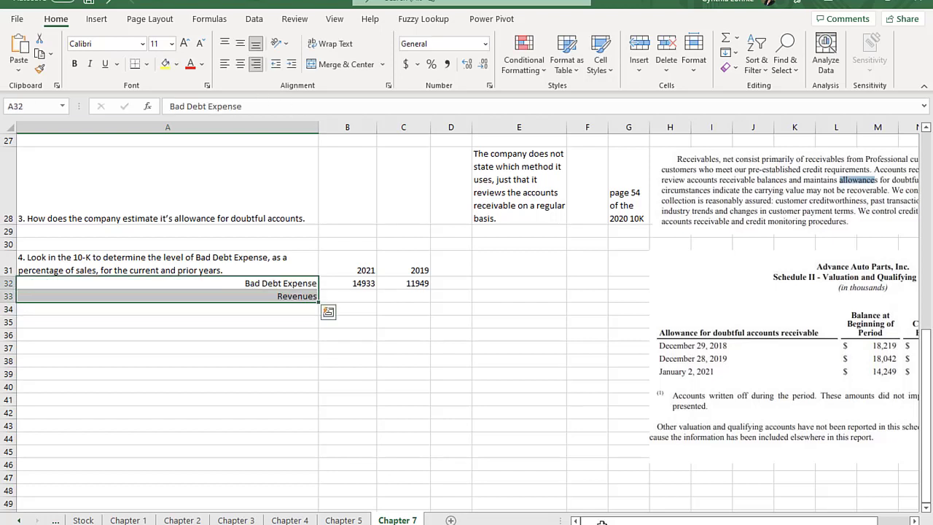
# Step: Fill the 2021 revenue in B33 with the named-range formula =Revenues2021
pyautogui.press('Down')
pyautogui.press('Right')
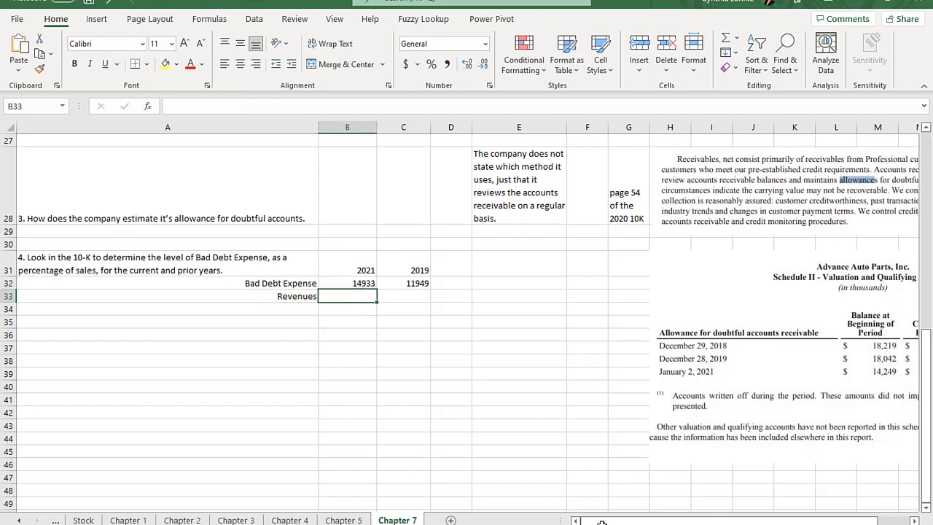
pyautogui.write('=re')
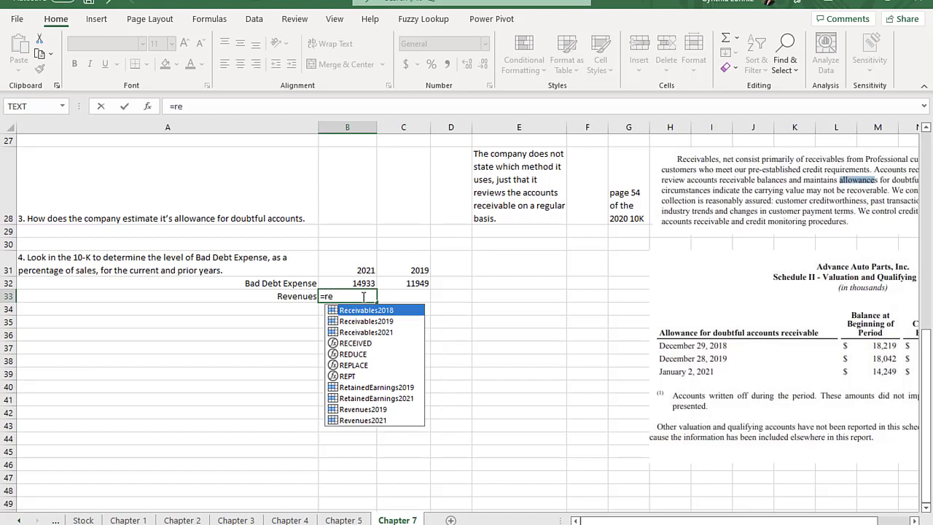
pyautogui.press('Down')
pyautogui.press('Down')
pyautogui.press('Down')
pyautogui.press('Down')
pyautogui.press('Down')
pyautogui.press('Down')
pyautogui.press('Down')
pyautogui.press('Down')
pyautogui.press('Down')
pyautogui.press('Down')
pyautogui.press('Tab')
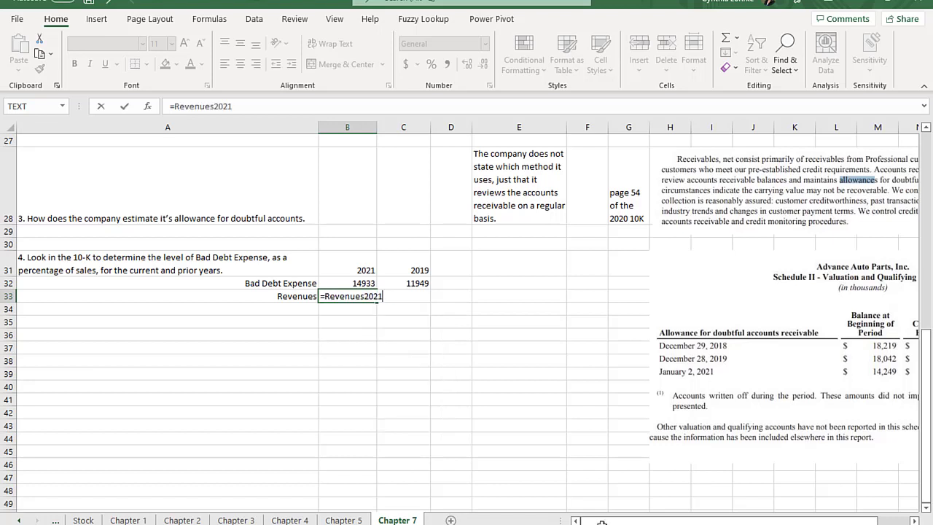
pyautogui.press('Return')
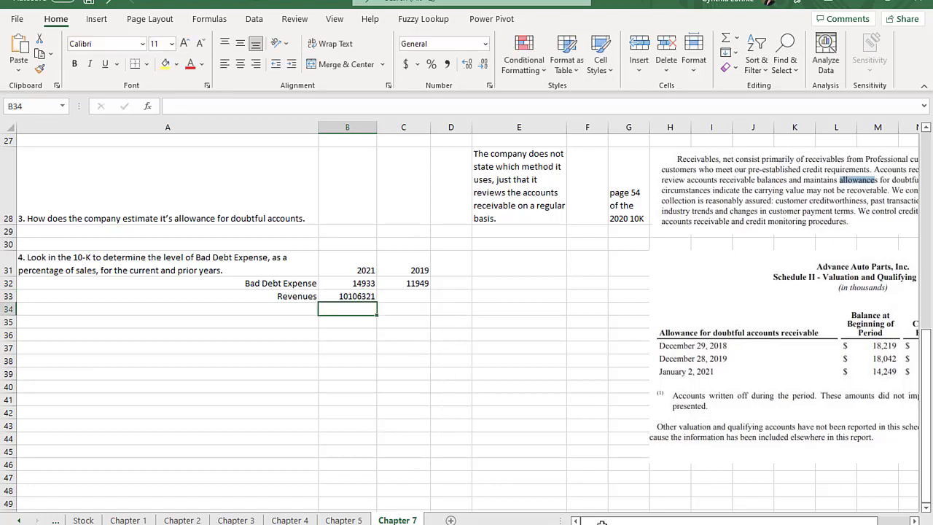
# Step: Fill the 2019 revenue in C33 with the named-range formula =Revenues2019
pyautogui.click(412, 297)
pyautogui.write('=r')
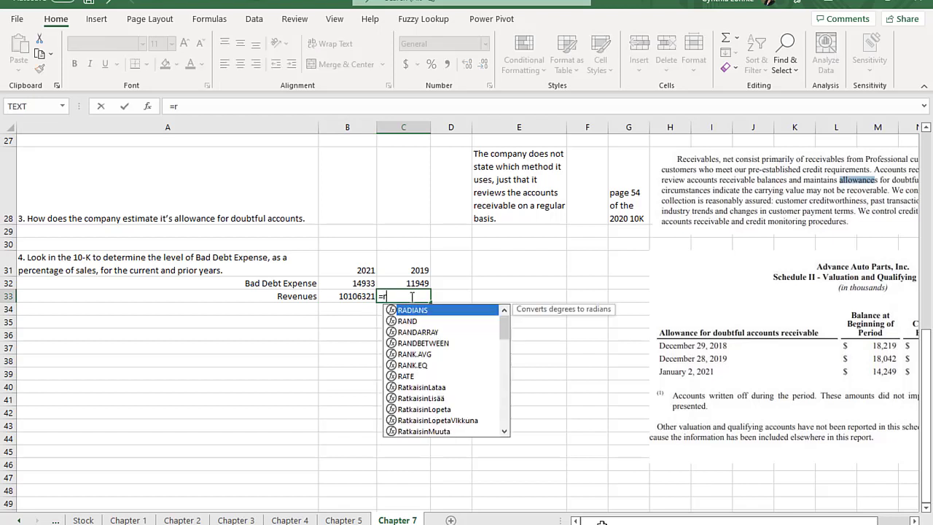
pyautogui.write('ev')
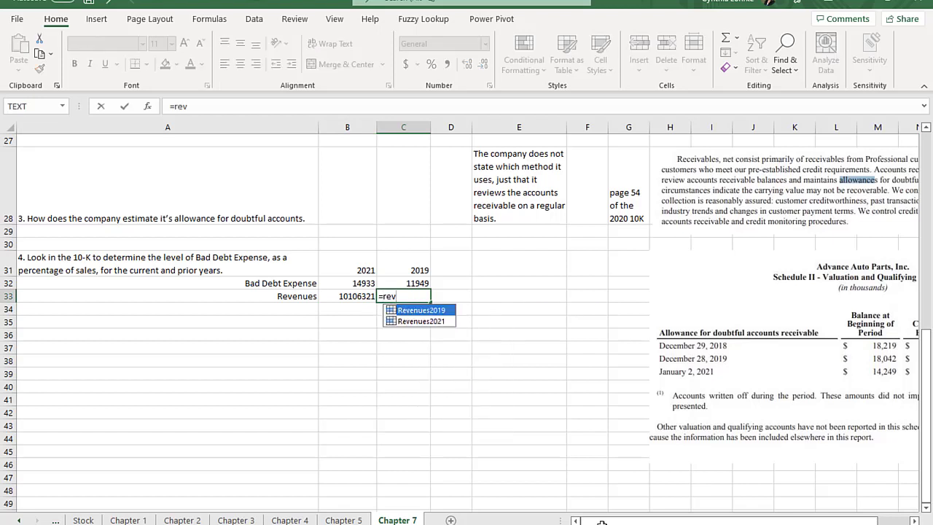
pyautogui.press('Tab')
pyautogui.press('Return')
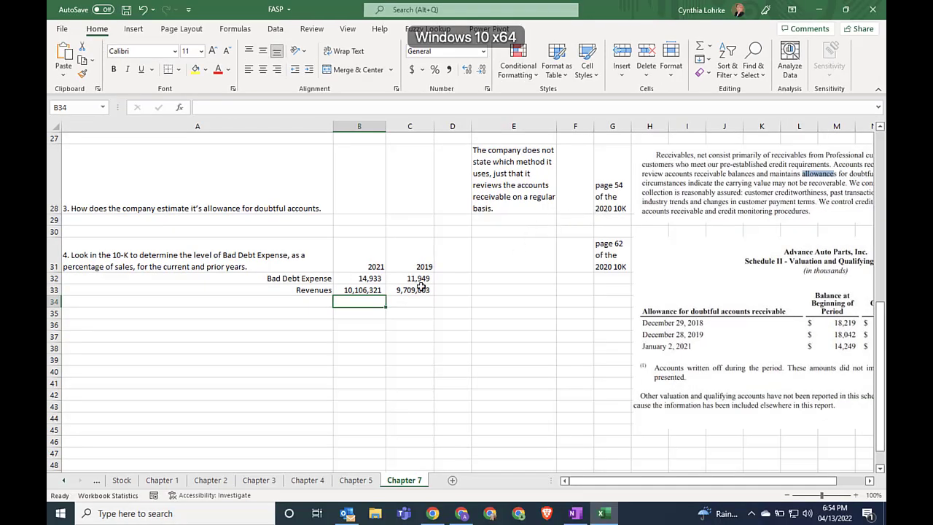
# Step: Add the row label "Percent Of Revenues - Bad Debt Expense" in A34 and right-align it
pyautogui.click(363, 304)
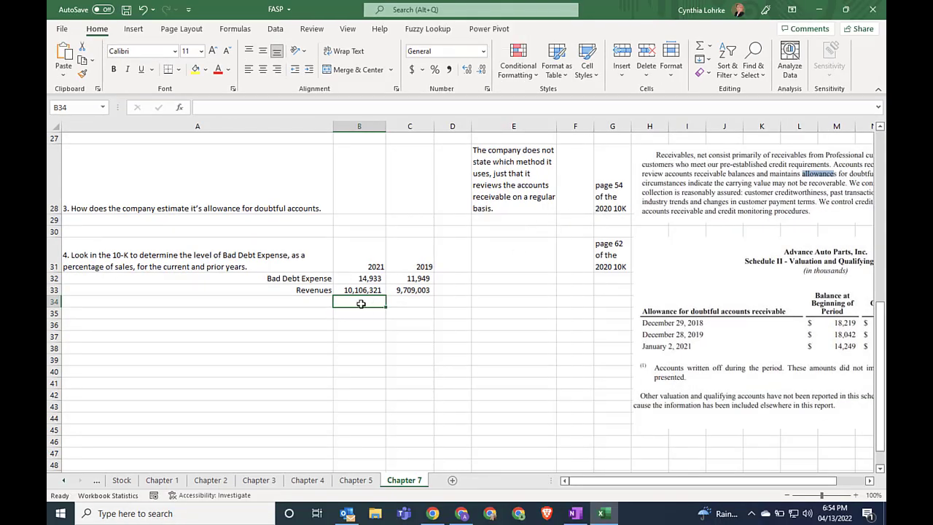
pyautogui.click(325, 303)
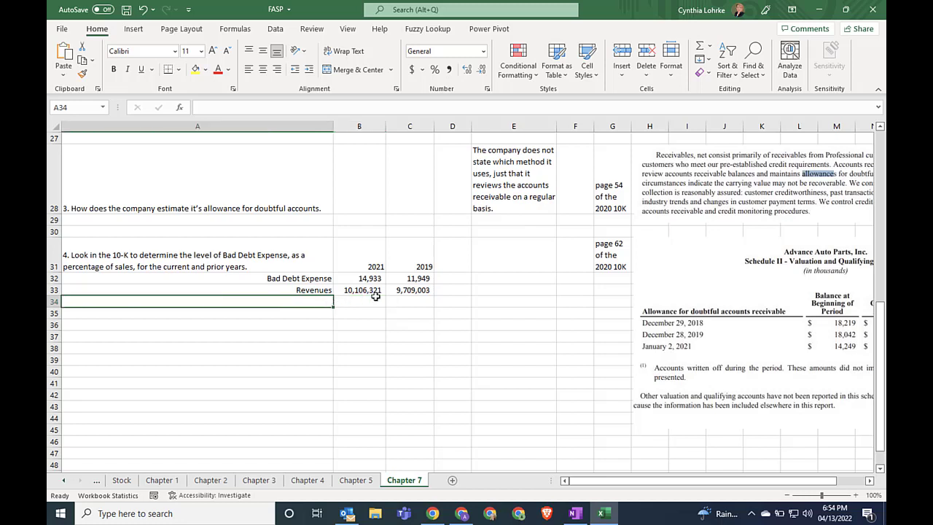
pyautogui.write('Percent')
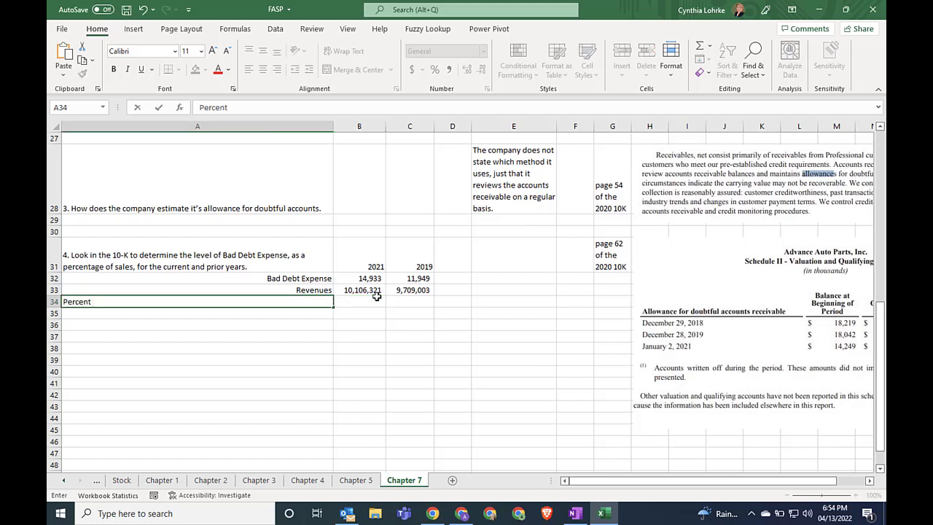
pyautogui.write(' Of Revenues - B')
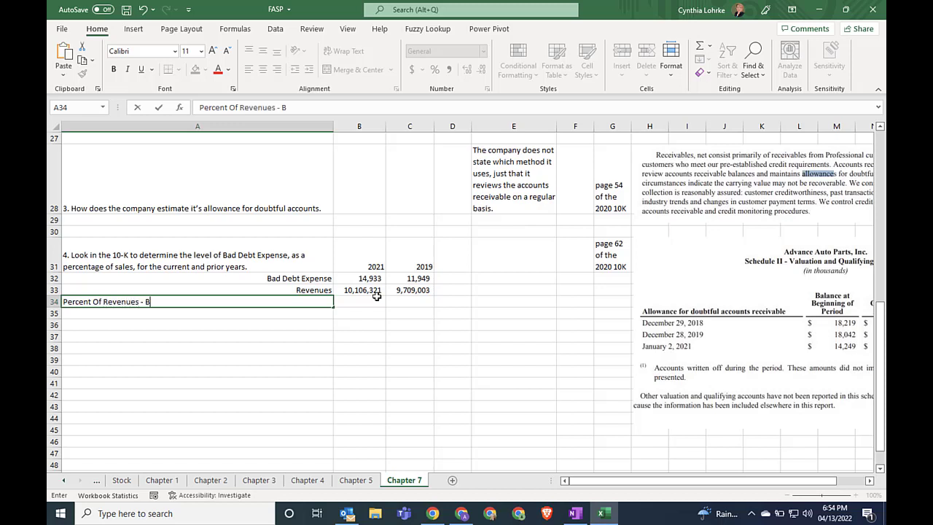
pyautogui.write('ad Debt Expense')
pyautogui.click(376, 298)
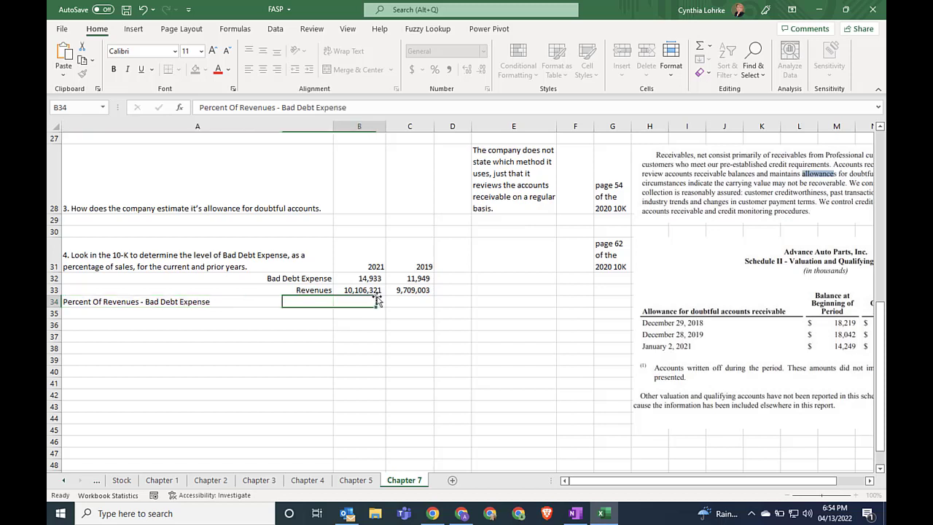
pyautogui.click(331, 299)
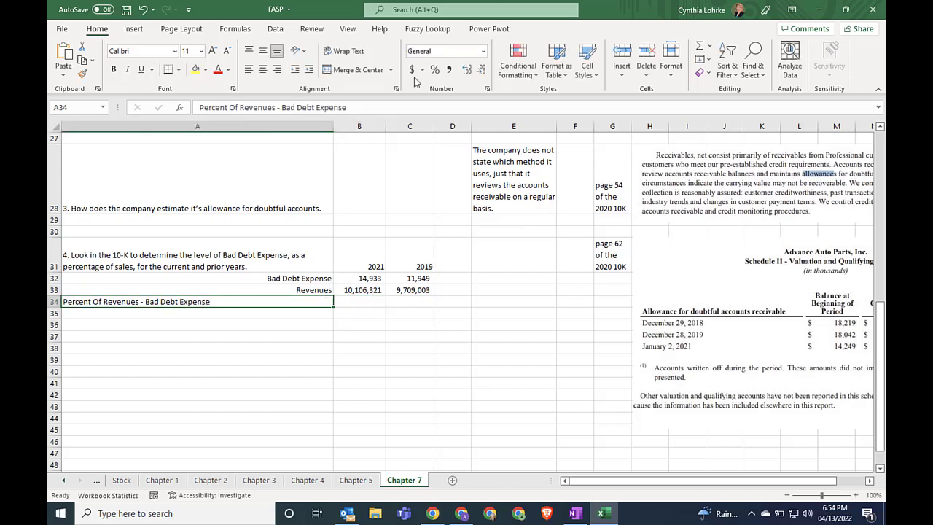
pyautogui.click(278, 69)
# Step: Divide bad debt expense by revenues in B34 with =B32/B33 and copy the formula across to C34
pyautogui.click(364, 303)
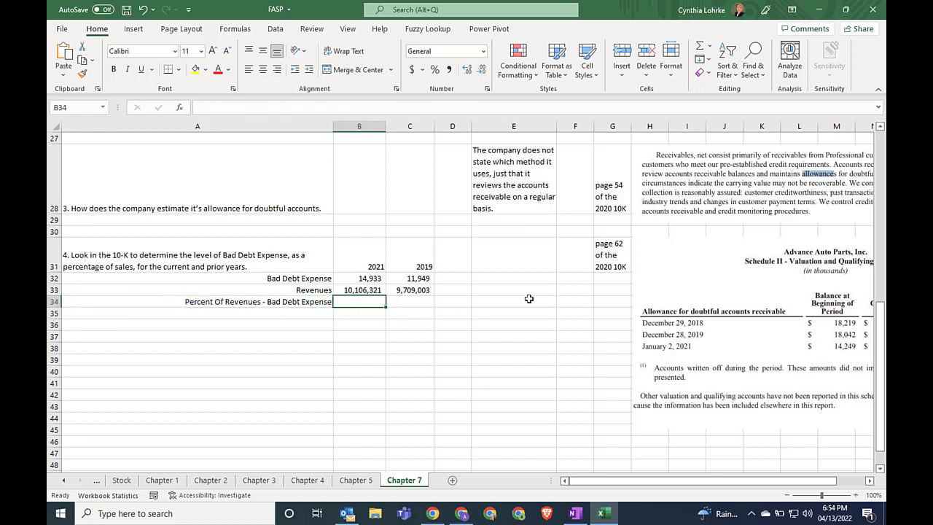
pyautogui.write('=')
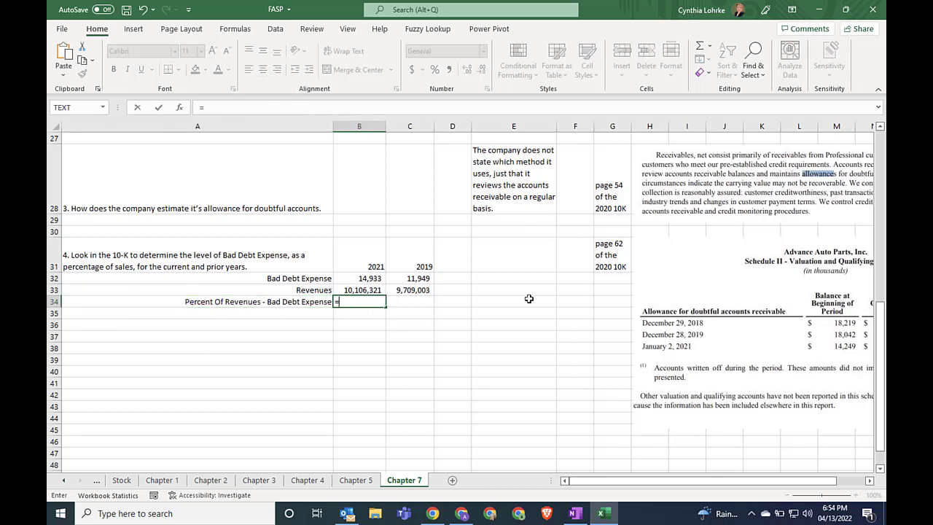
pyautogui.click(375, 279)
pyautogui.write('/')
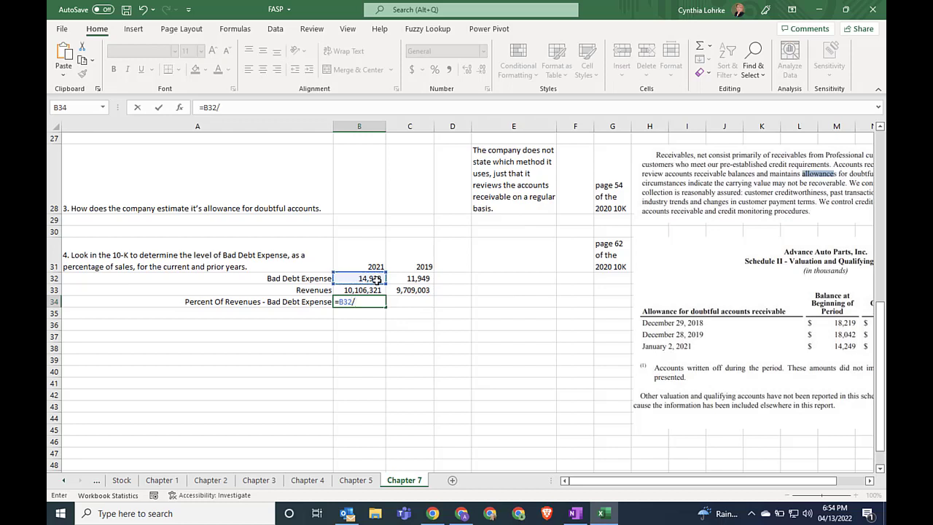
pyautogui.click(373, 289)
pyautogui.press('Return')
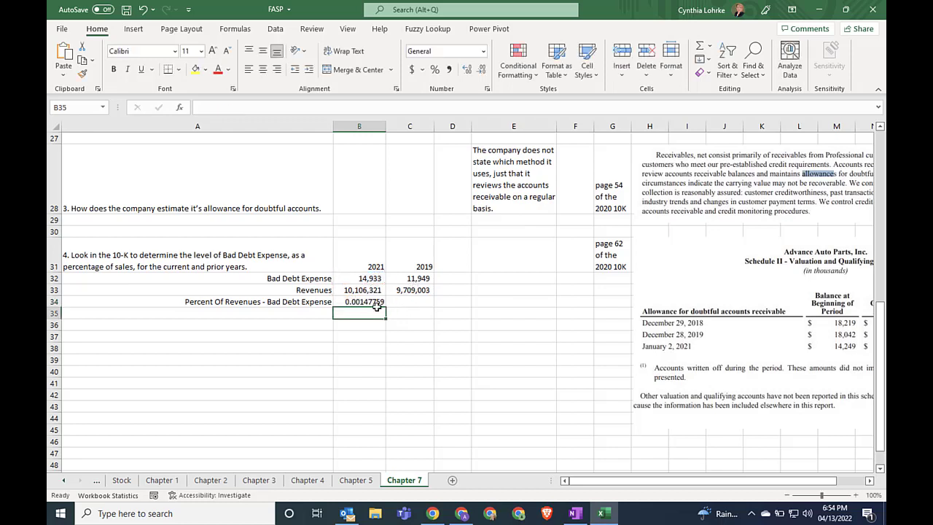
pyautogui.click(374, 302)
pyautogui.moveTo(386, 307)
pyautogui.mouseDown()
pyautogui.moveTo(410, 304)
pyautogui.moveTo(403, 306)
pyautogui.mouseUp()
# Step: Format the ratios in B34:C34 as percentages with one decimal place
pyautogui.click(372, 305)
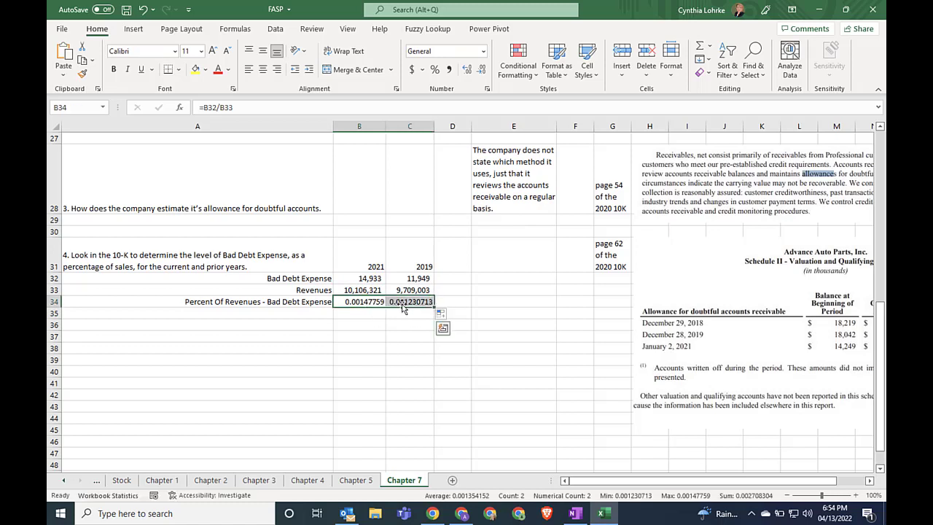
pyautogui.click(435, 72)
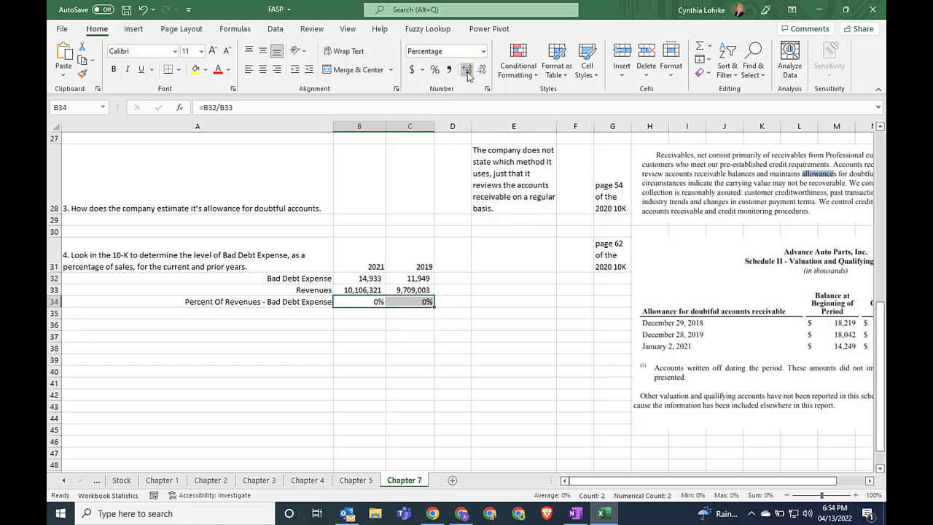
pyautogui.click(466, 70)
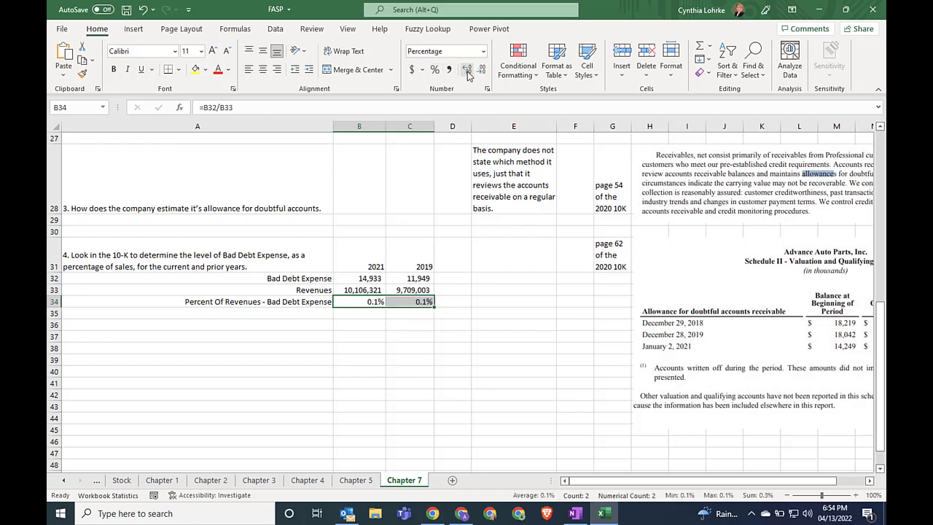
pyautogui.click(512, 293)
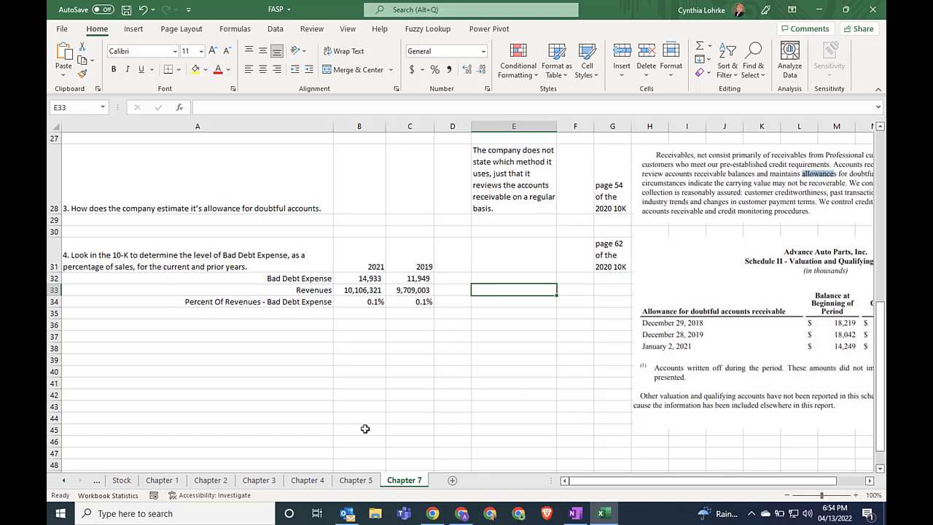
# Step: Select A47 for the next question, then switch to Chrome and copy Chapter 7 question 5 from the semester project document
pyautogui.scroll(-1, 364, 427)
pyautogui.scroll(-1, 365, 427)
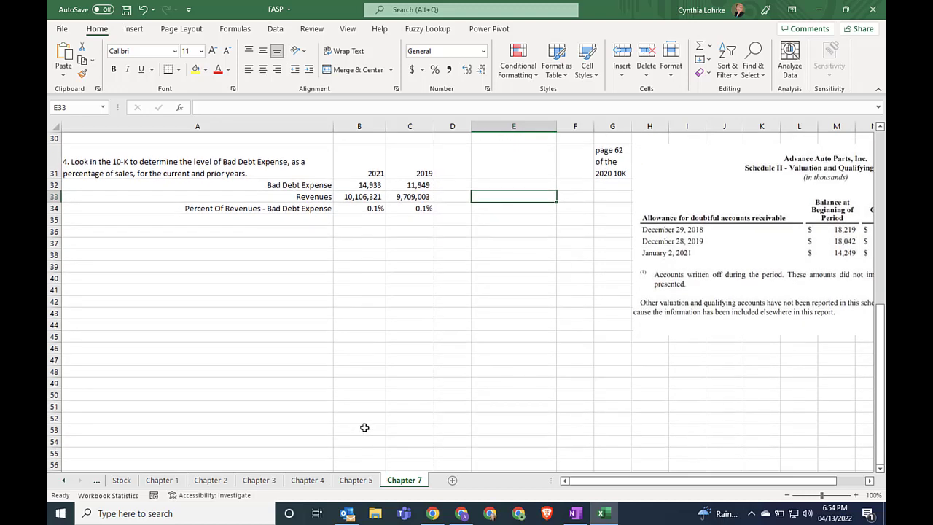
pyautogui.click(101, 351)
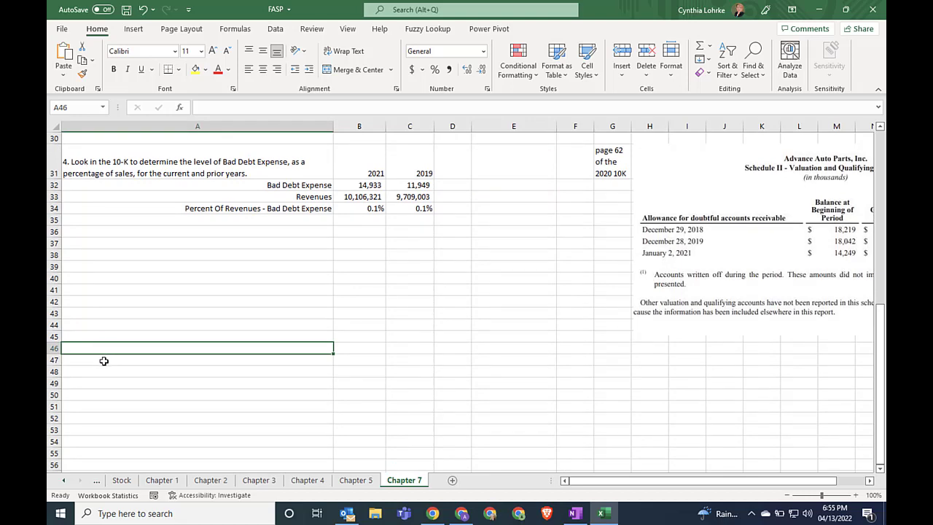
pyautogui.click(104, 361)
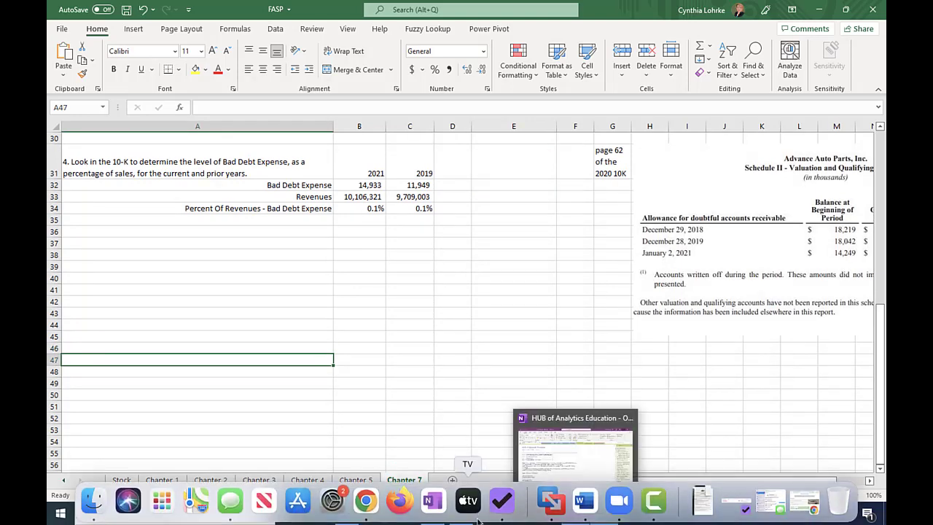
pyautogui.moveTo(432, 518)
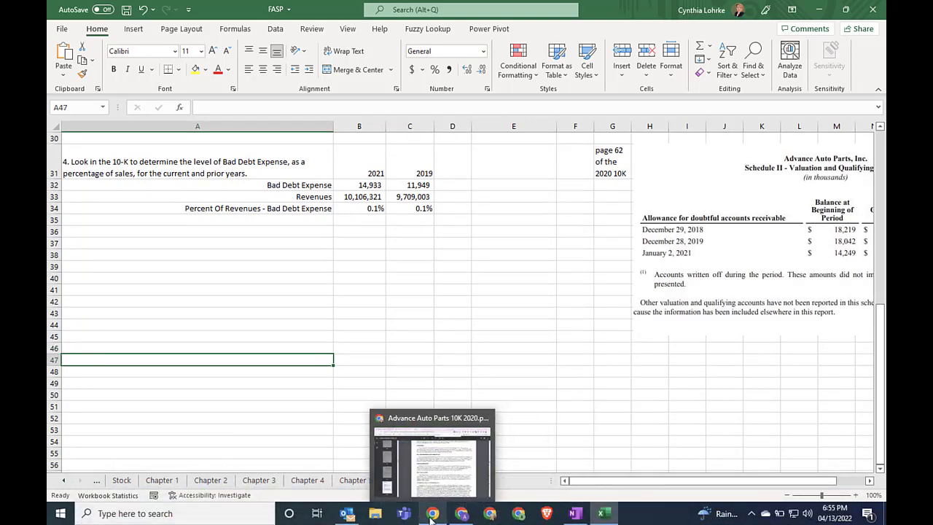
pyautogui.click(432, 515)
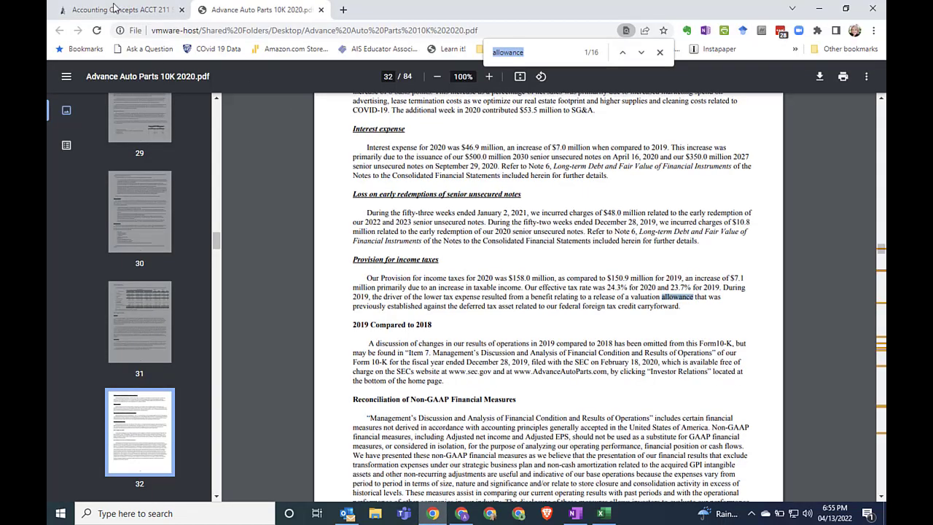
pyautogui.click(115, 9)
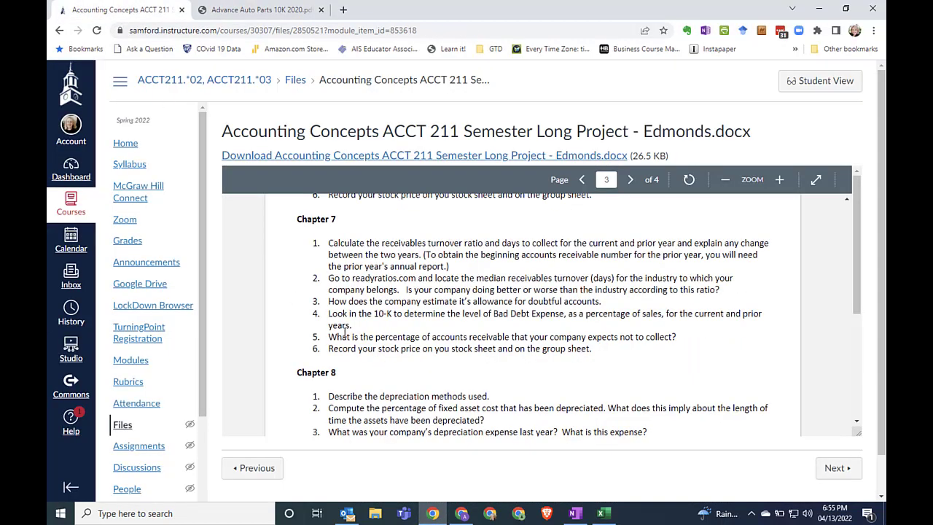
pyautogui.moveTo(326, 337); pyautogui.dragTo(705, 337)
pyautogui.hotkey('ctrl', 'c')
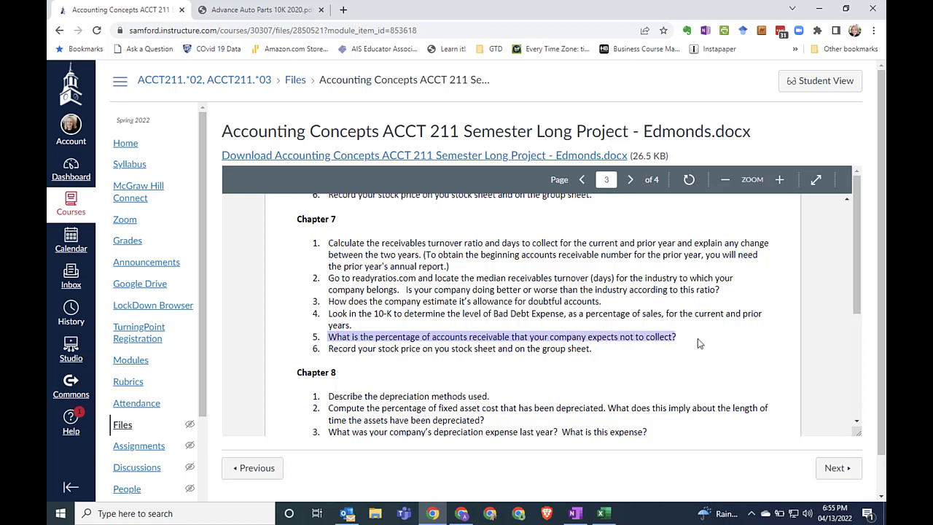
# Step: Switch back to Excel and paste the copied question into A47 without its source formatting
pyautogui.click(602, 514)
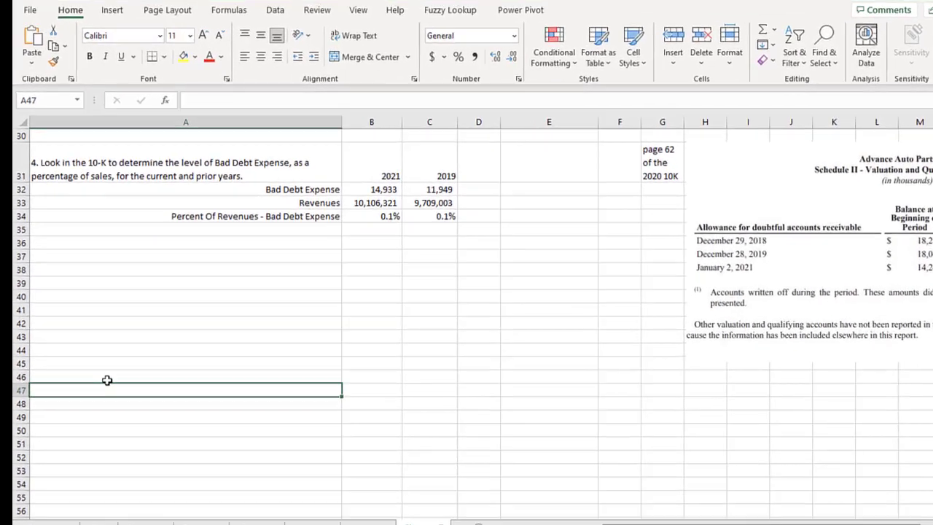
pyautogui.hotkey('ctrl', 'v')
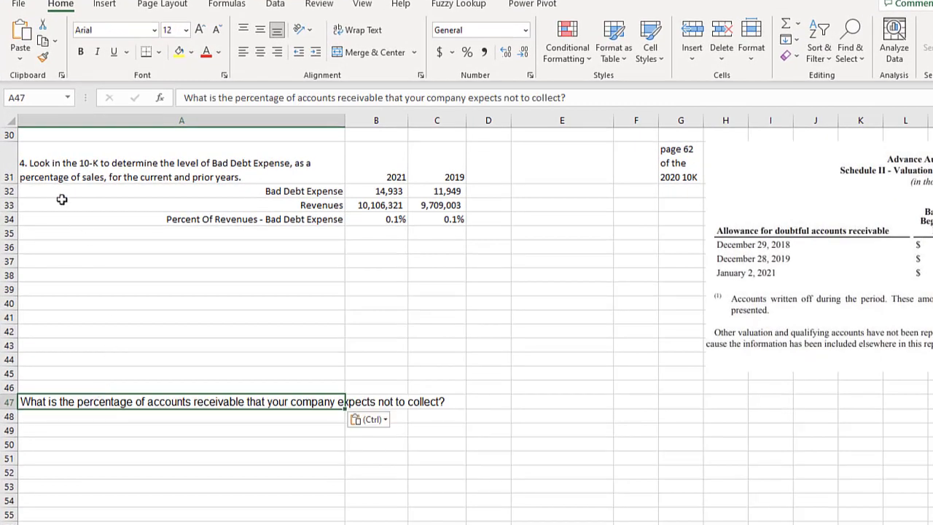
pyautogui.hotkey('ctrl', 'z')
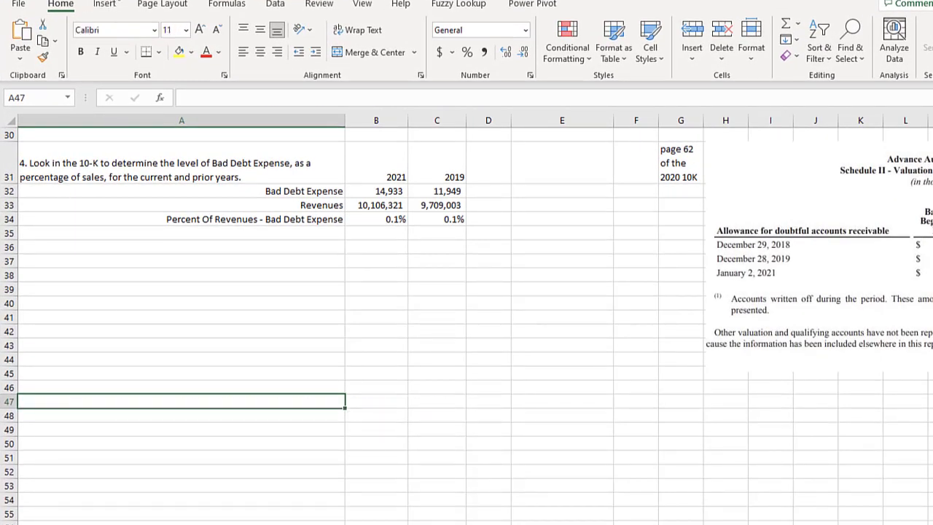
pyautogui.click(20, 59)
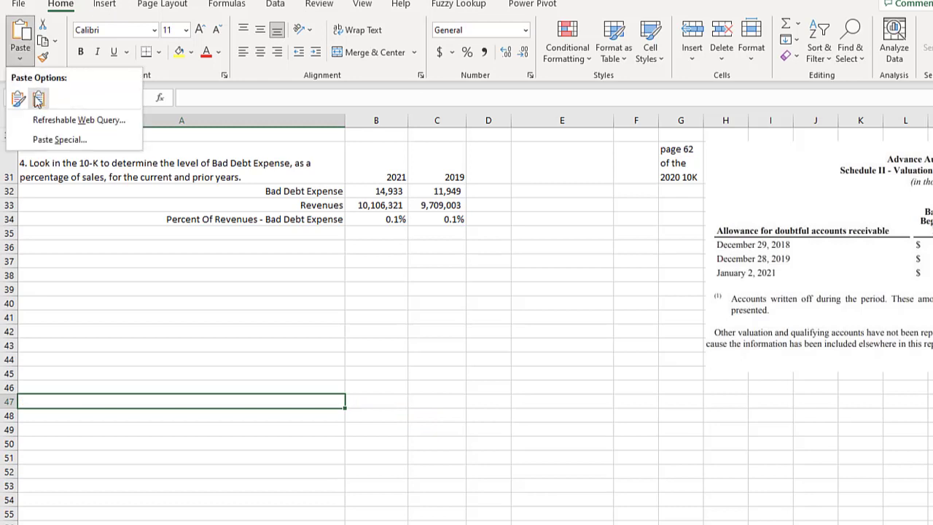
pyautogui.click(39, 97)
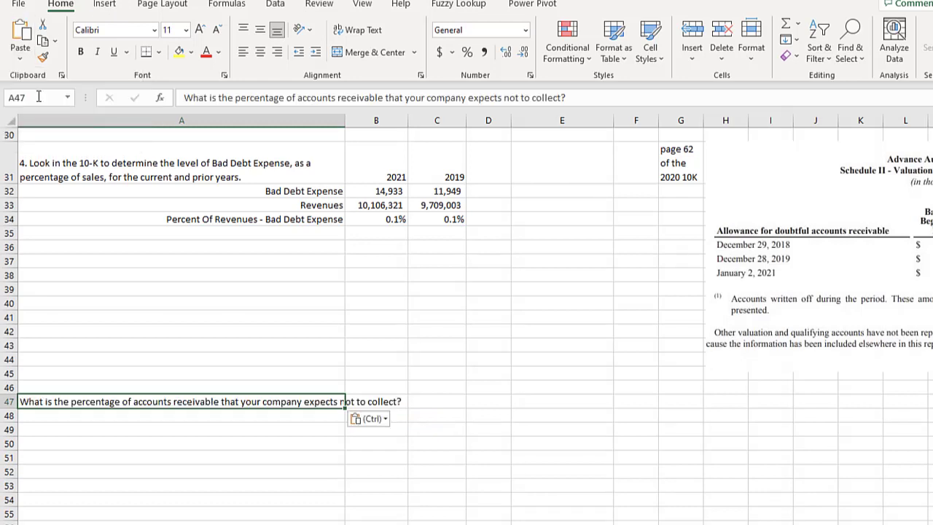
# Step: Prefix the question in A47 with "5." and wrap its text within the cell
pyautogui.click(183, 97)
pyautogui.write('5.')
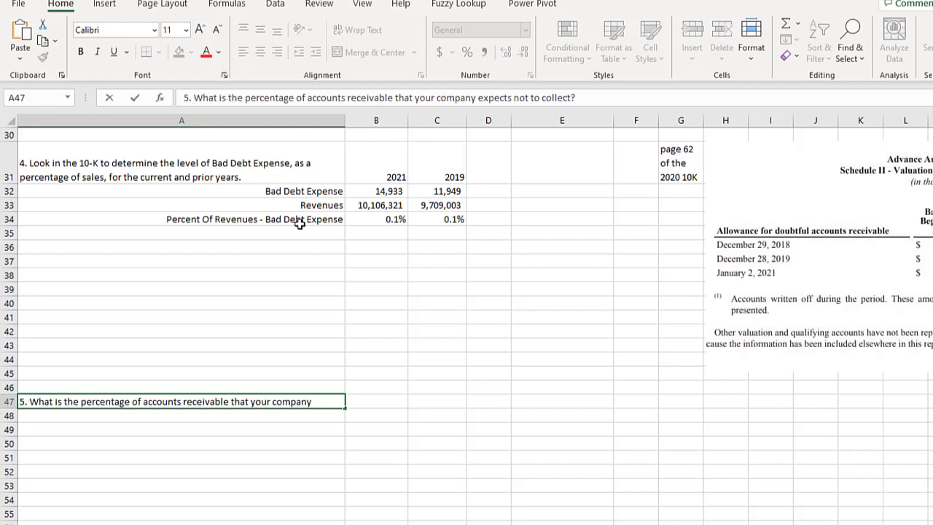
pyautogui.press('Return')
pyautogui.click(253, 402)
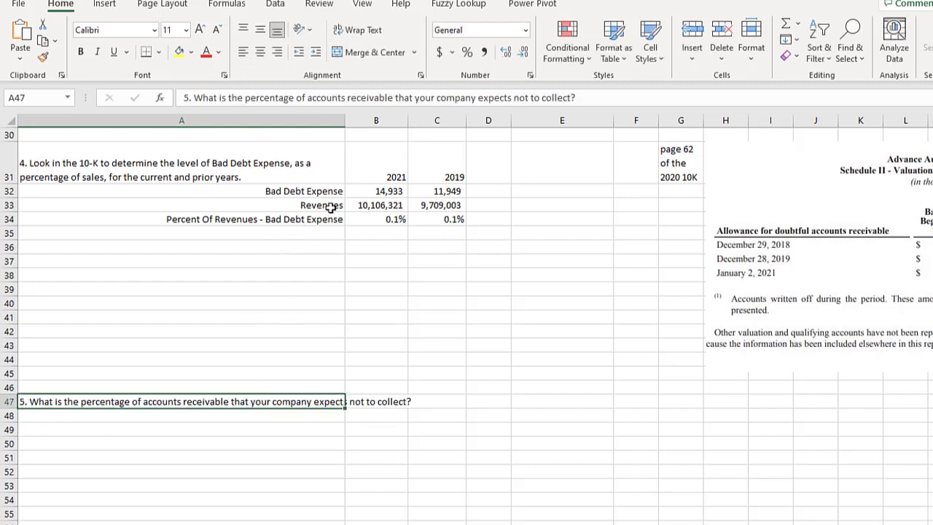
pyautogui.click(362, 30)
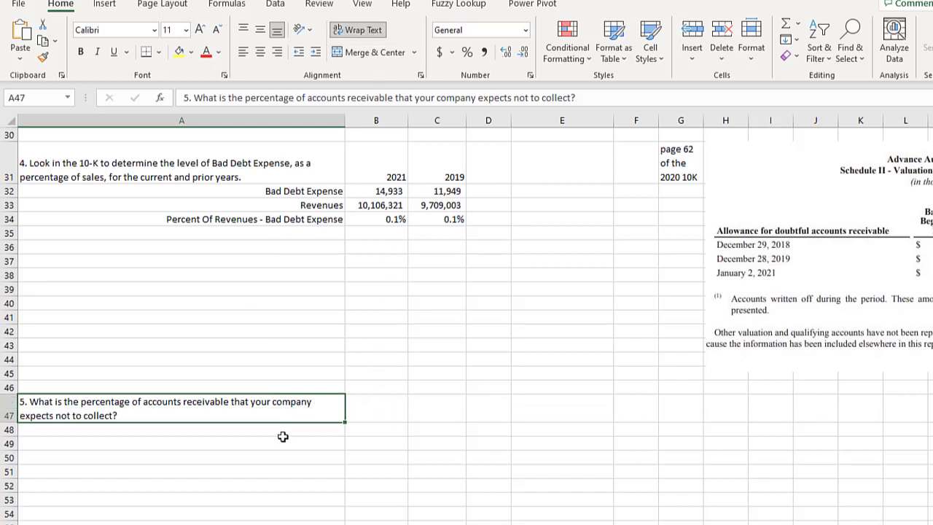
pyautogui.click(283, 435)
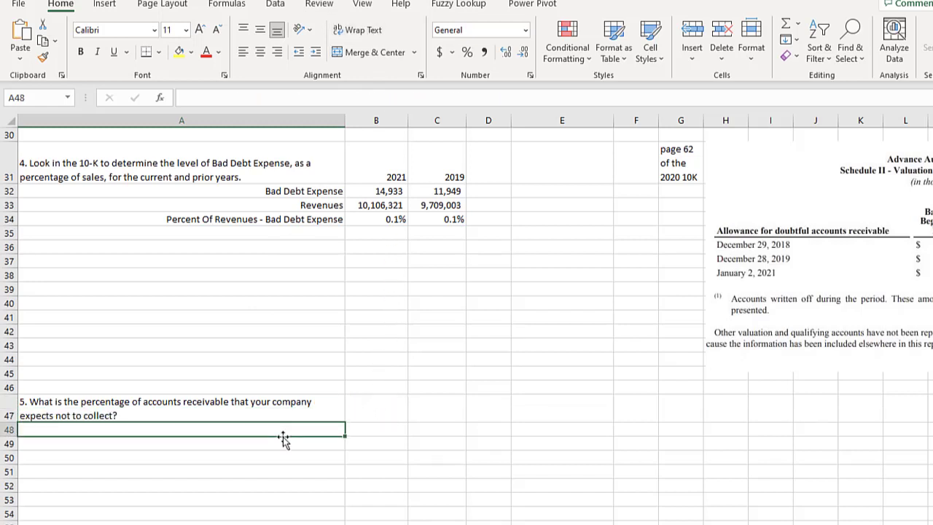
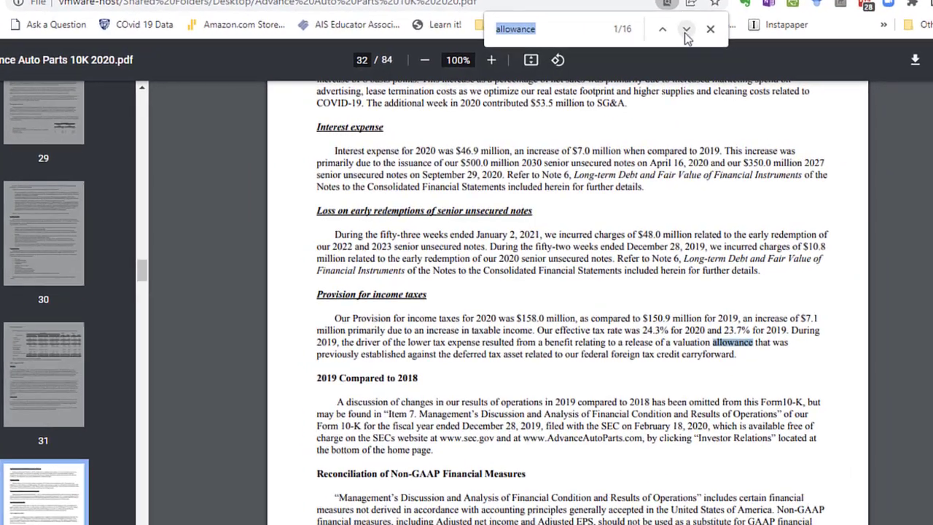
# Step: In the Advance Auto Parts 10-K PDF in Chrome, go through the "allowance" matches to the Receivables, net note on PDF page 57
pyautogui.click(715, 32)
pyautogui.click(611, 26)
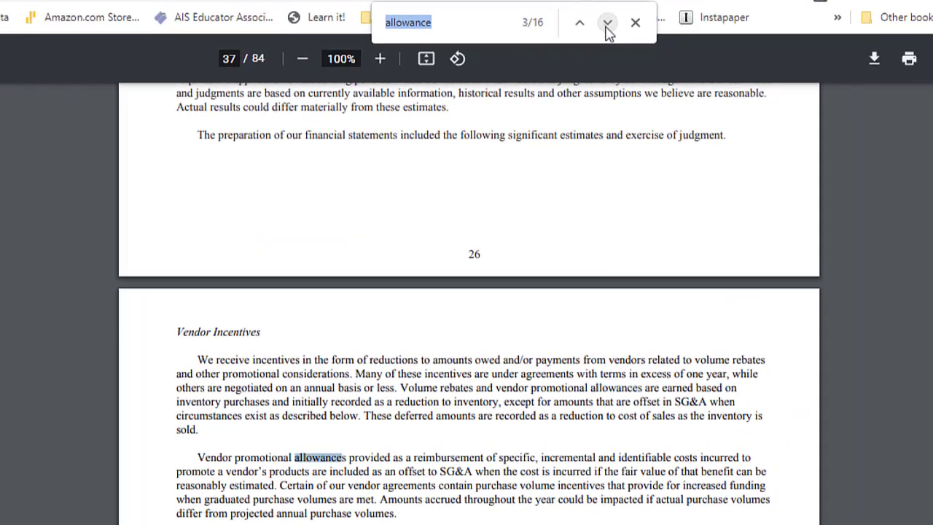
pyautogui.click(611, 26)
pyautogui.click(611, 26)
pyautogui.click(607, 28)
pyautogui.click(608, 28)
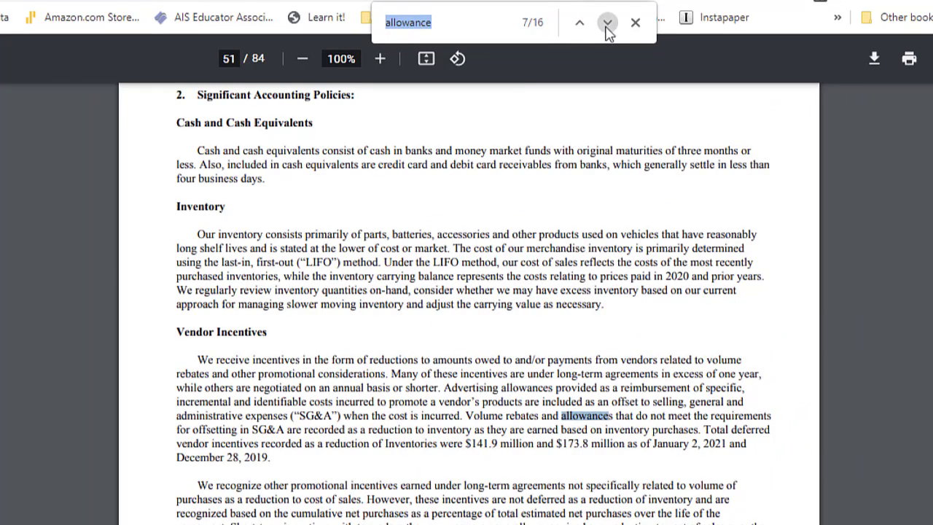
pyautogui.click(607, 27)
pyautogui.click(607, 28)
pyautogui.click(608, 28)
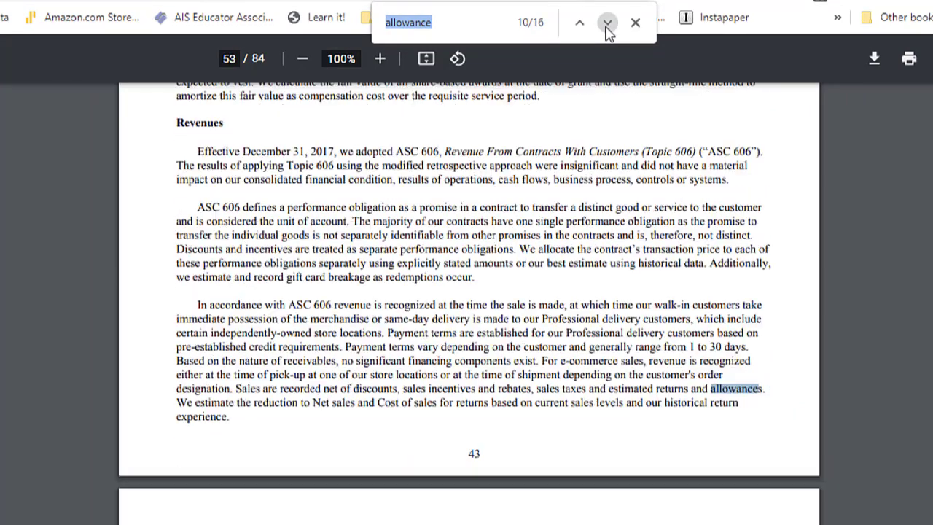
pyautogui.click(607, 27)
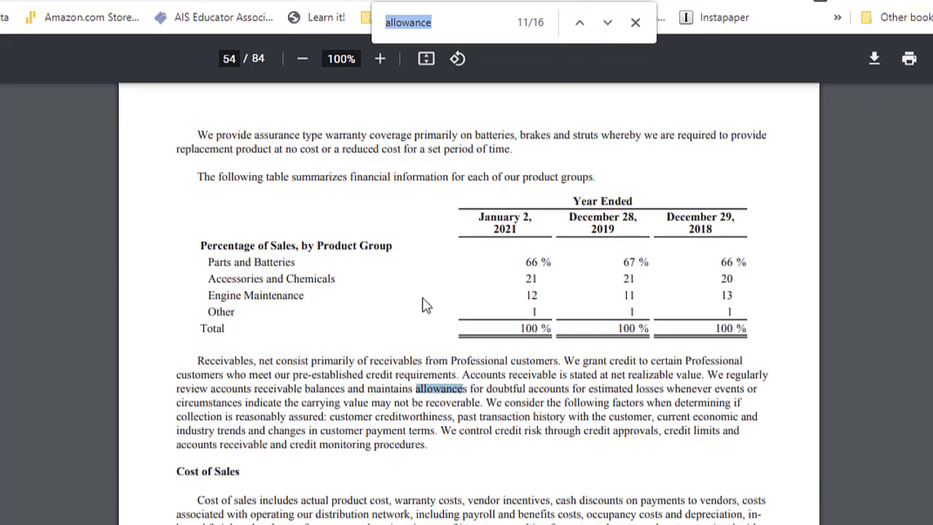
pyautogui.click(607, 28)
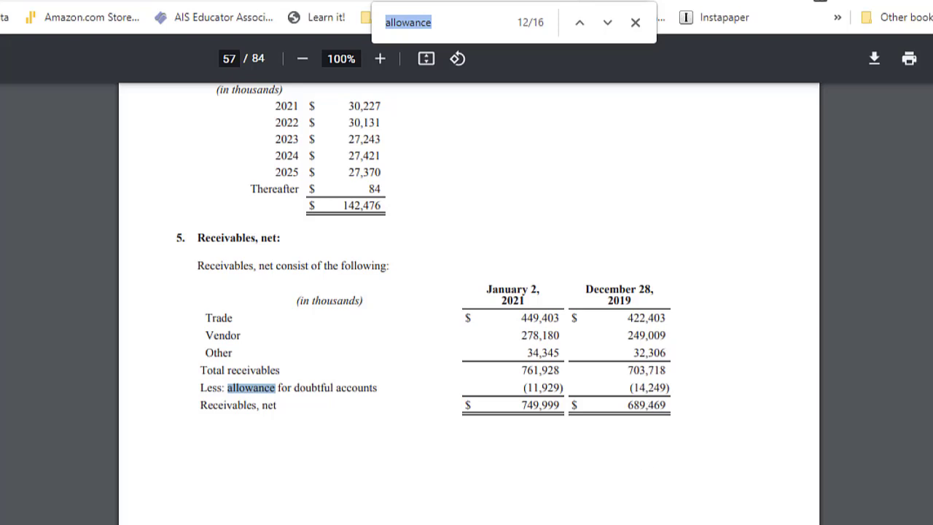
# Step: Capture the Receivables, net note and its table with Snip & Sketch and save the image as ar on the desktop
pyautogui.press('super')
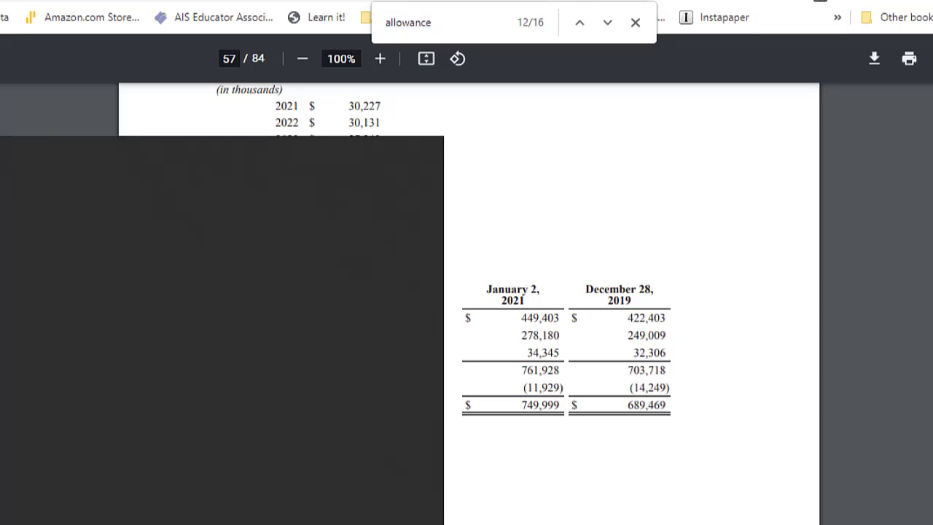
pyautogui.write('c')
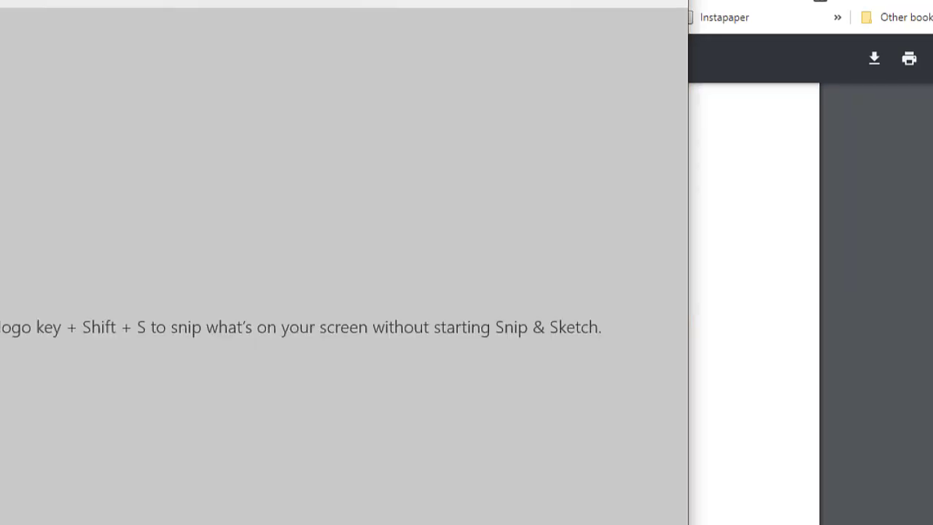
pyautogui.hotkey('ctrl', 'n')
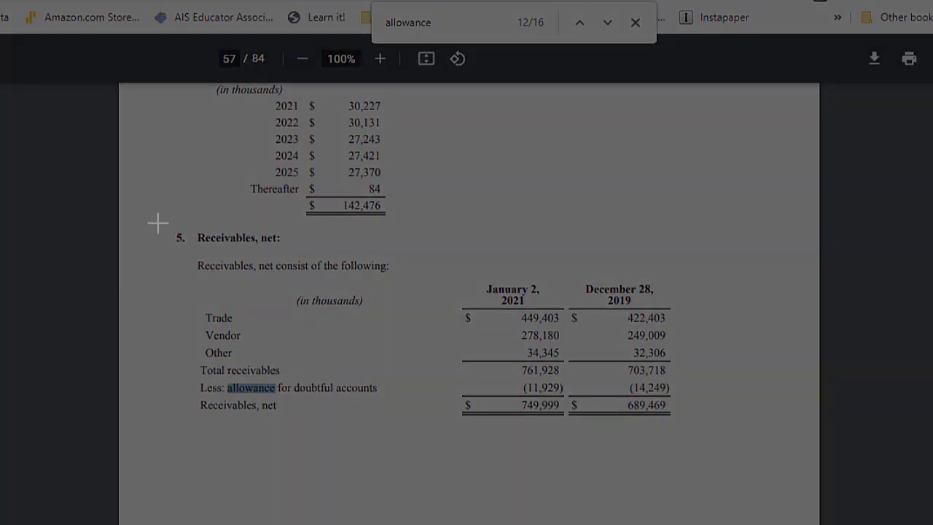
pyautogui.moveTo(159, 221)
pyautogui.mouseDown()
pyautogui.moveTo(223, 258)
pyautogui.moveTo(550, 367)
pyautogui.moveTo(755, 460)
pyautogui.mouseUp()
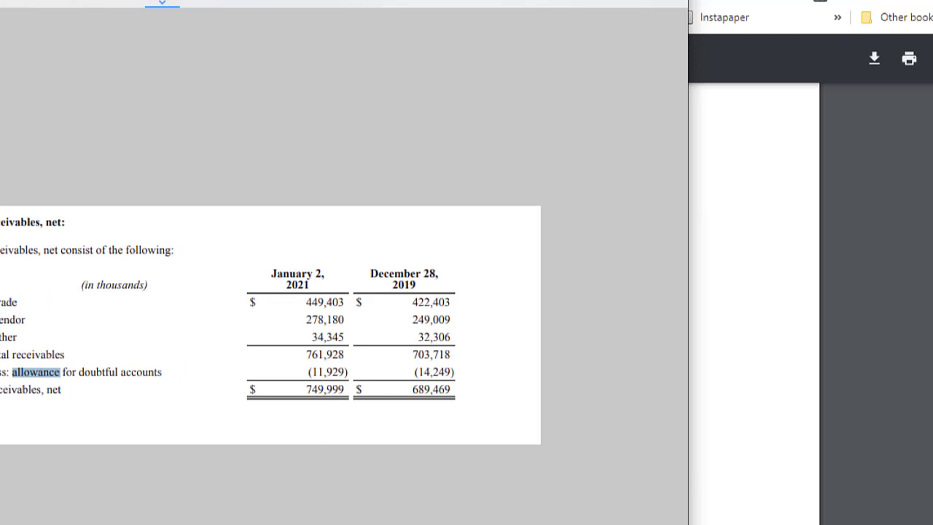
pyautogui.click(589, 0)
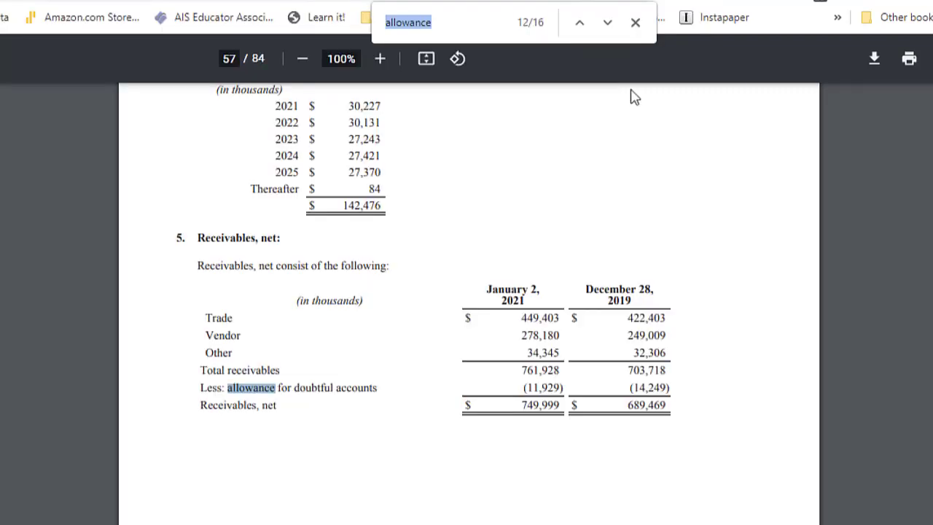
# Step: Switch back to Excel, insert the ar picture from the desktop at H48, and nudge it slightly to the right
pyautogui.hotkey('alt', 'Tab')
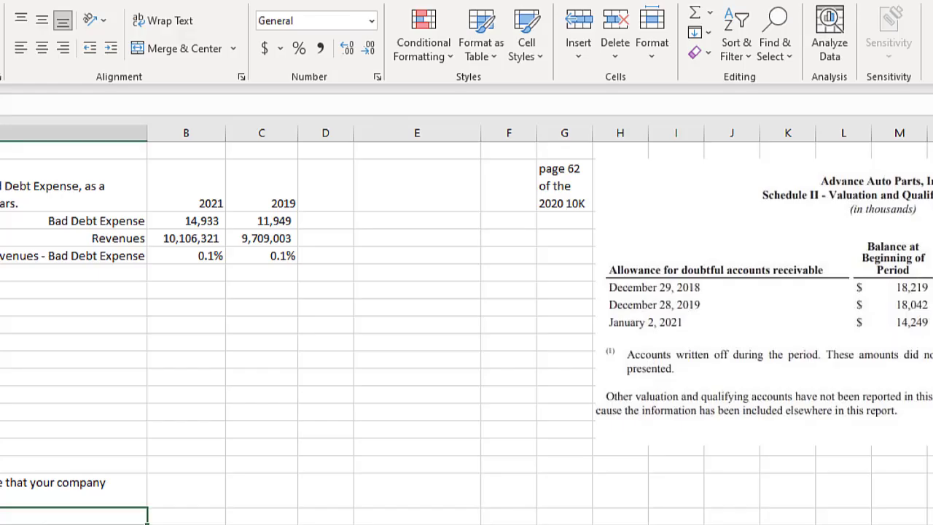
pyautogui.click(629, 519)
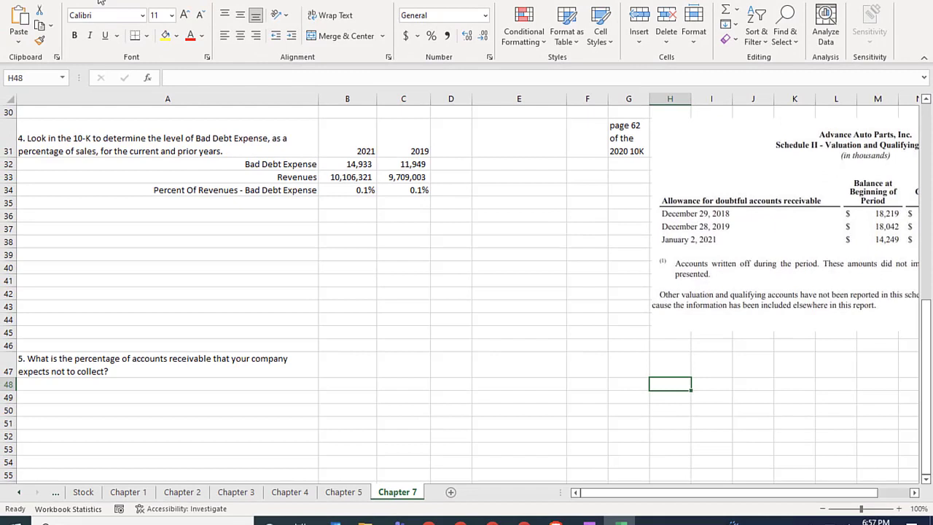
pyautogui.click(101, 1)
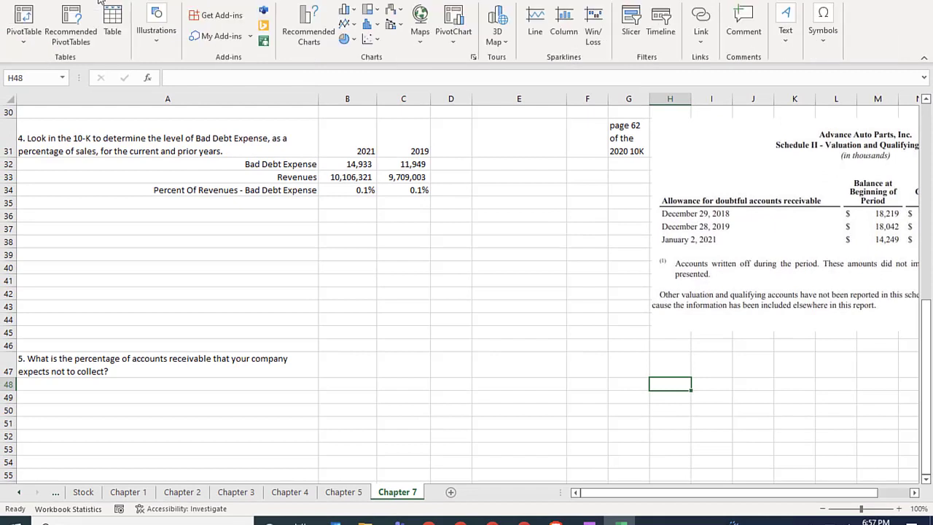
pyautogui.click(156, 37)
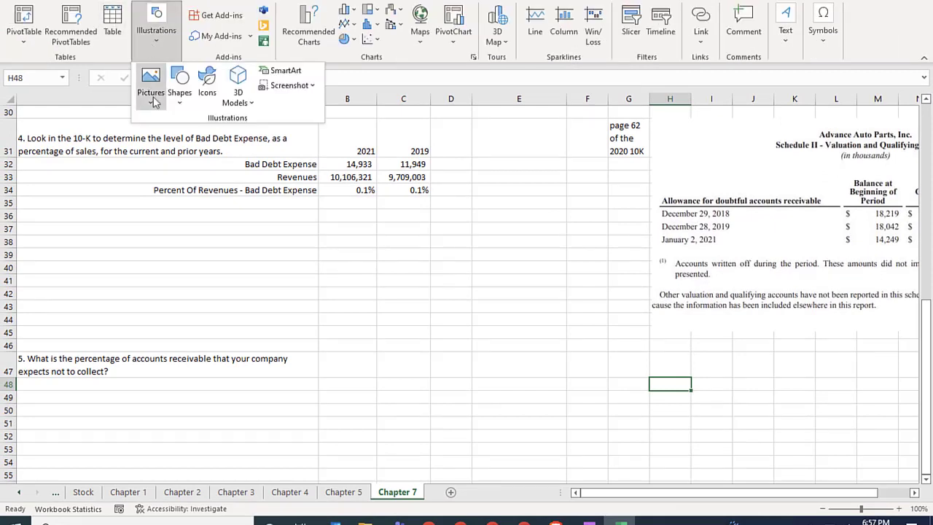
pyautogui.click(152, 94)
pyautogui.click(168, 141)
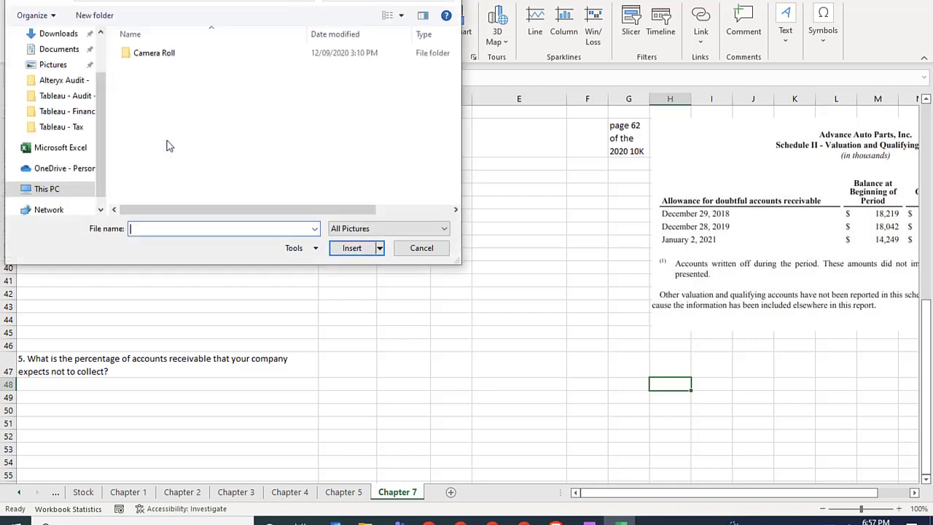
pyautogui.scroll(3, 106, 109)
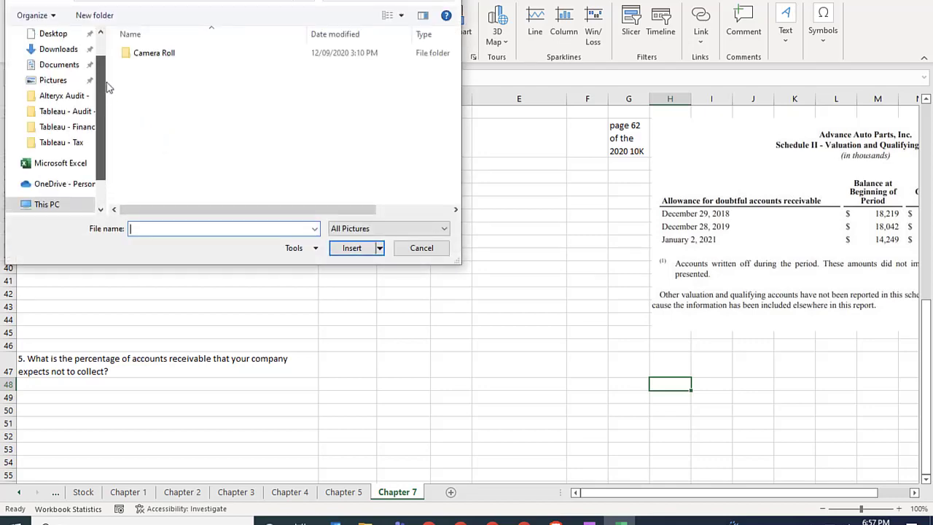
pyautogui.click(58, 78)
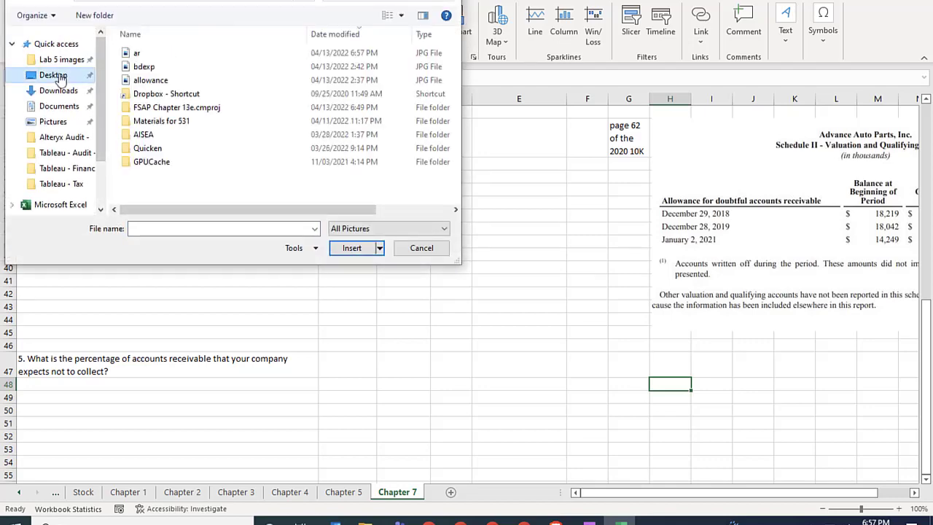
pyautogui.doubleClick(144, 55)
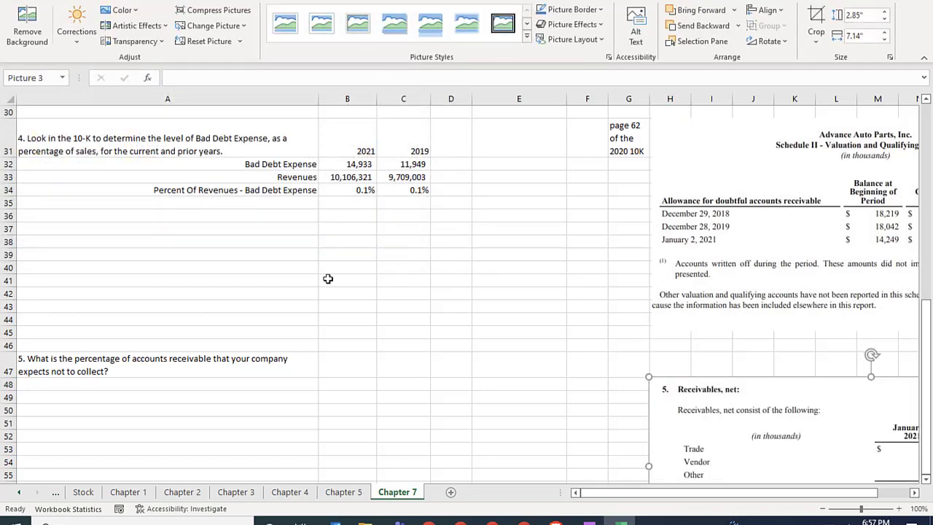
pyautogui.moveTo(807, 496); pyautogui.dragTo(822, 496)
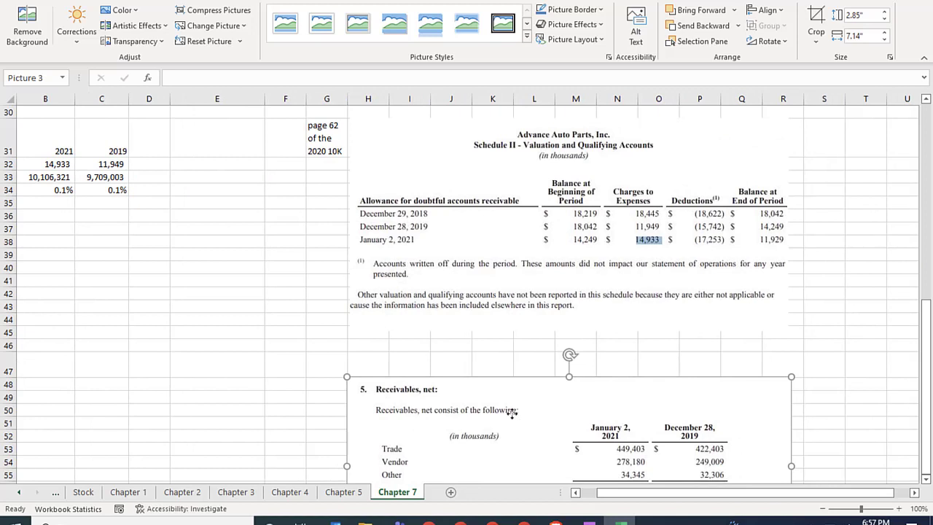
pyautogui.moveTo(512, 412)
pyautogui.mouseDown()
pyautogui.moveTo(522, 412)
pyautogui.moveTo(514, 412)
pyautogui.mouseUp()
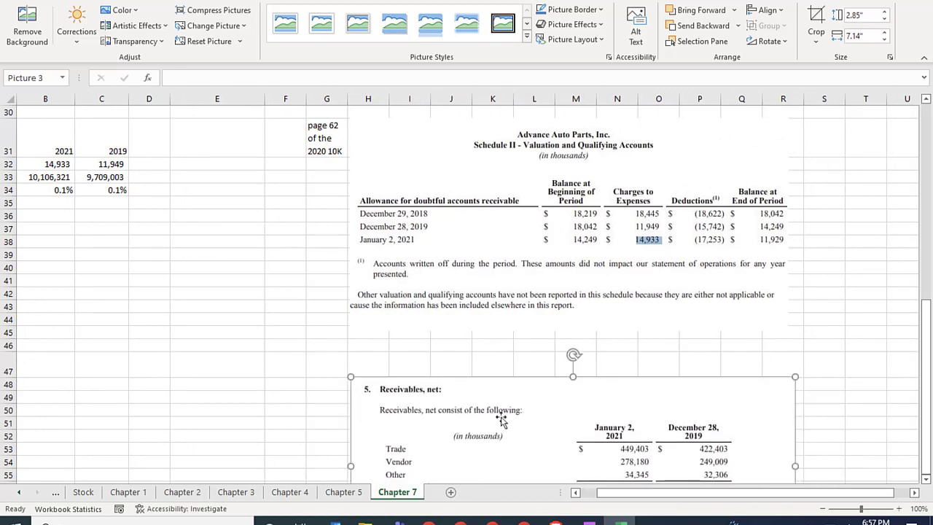
# Step: Enter the row labels Gross Receivables in A48 and Allowance for Doubtful Accounts in A49
pyautogui.moveTo(659, 494); pyautogui.dragTo(594, 499)
pyautogui.click(218, 387)
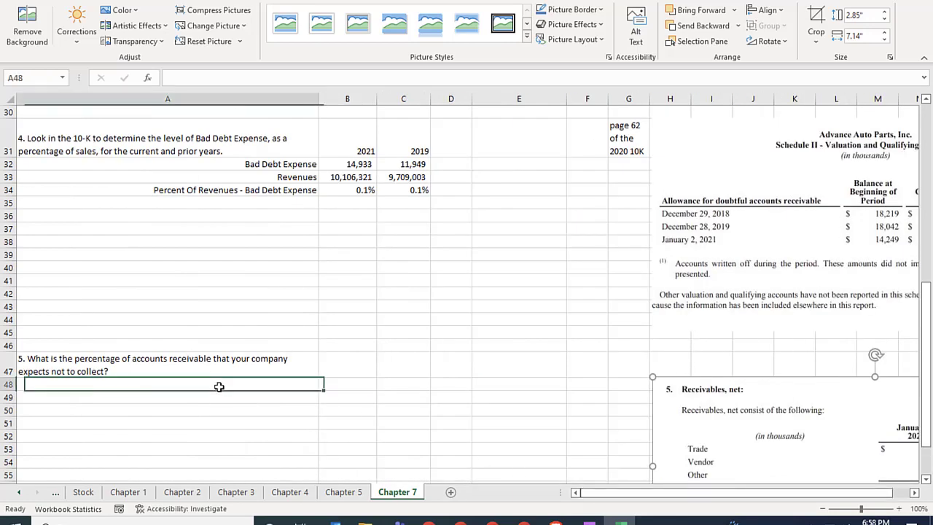
pyautogui.write('Gr')
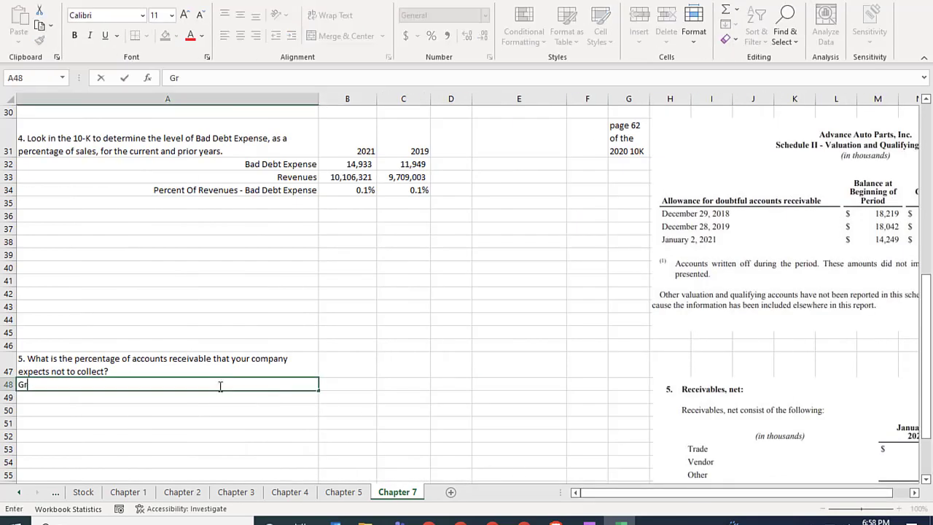
pyautogui.write('oss Receipables')
pyautogui.press('Return')
pyautogui.write('A')
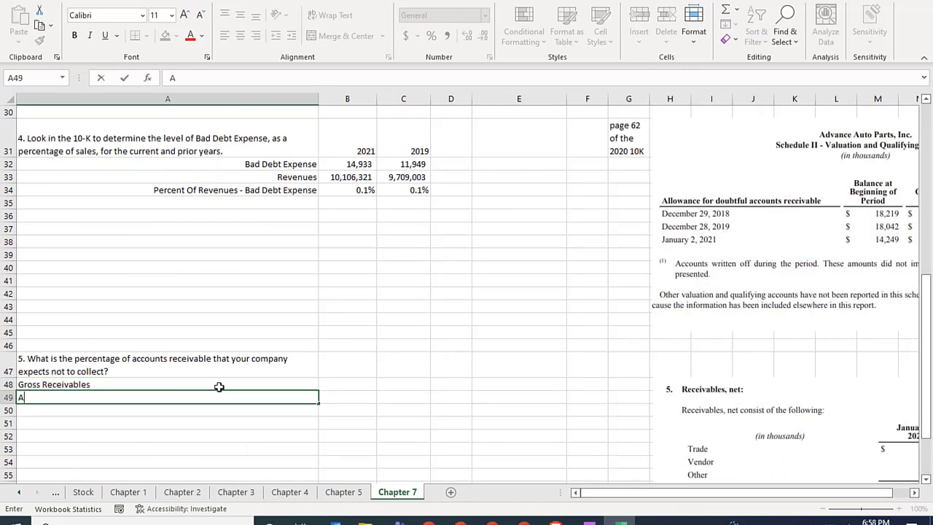
pyautogui.write('llowance for Doubt')
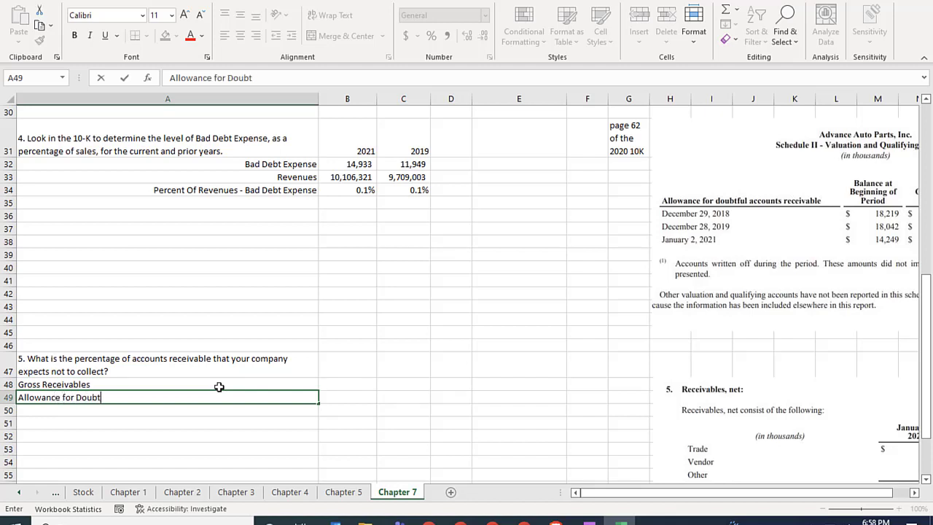
pyautogui.write('ful Account')
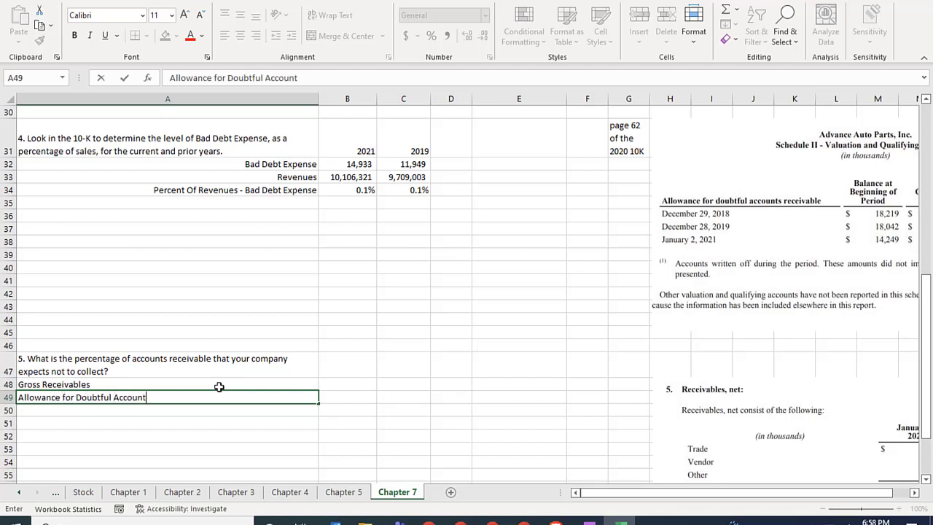
pyautogui.write('s')
pyautogui.press('Tab')
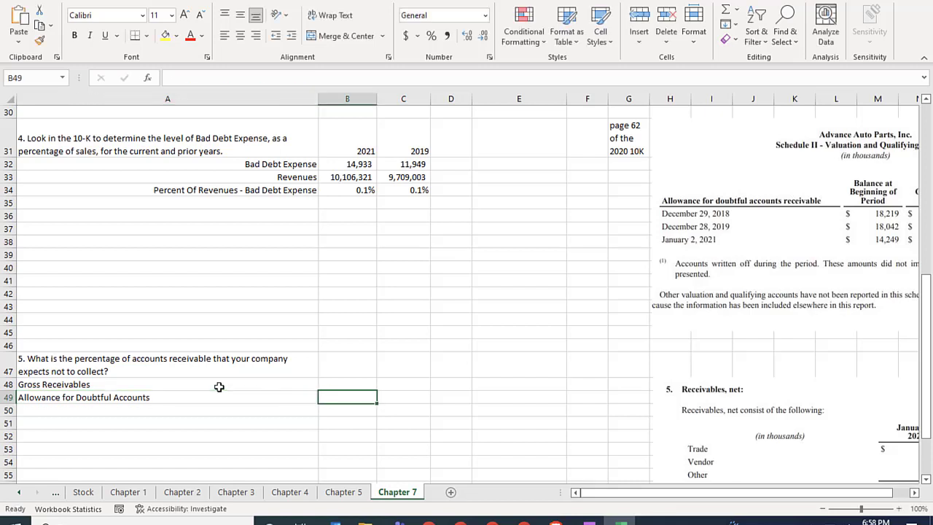
# Step: Enter 2021 as the year heading in B47
pyautogui.press('Up')
pyautogui.press('Up')
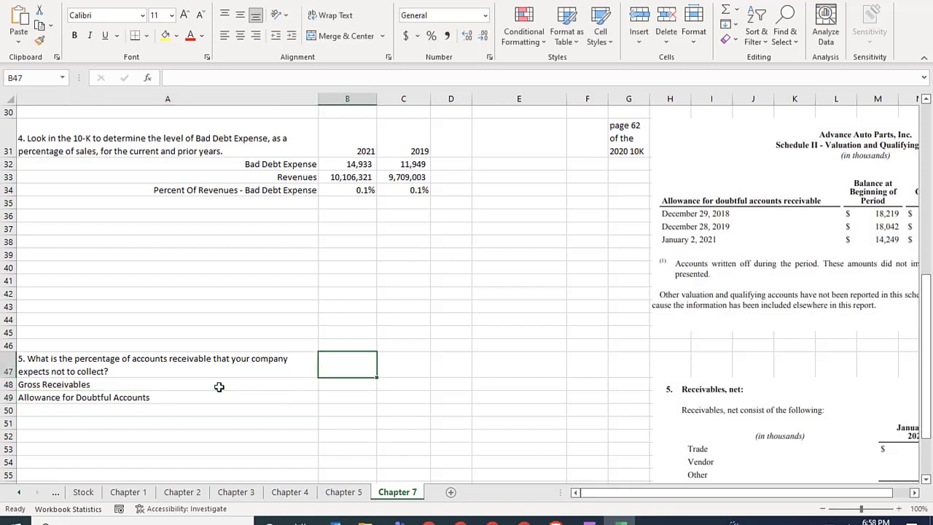
pyautogui.write('2021')
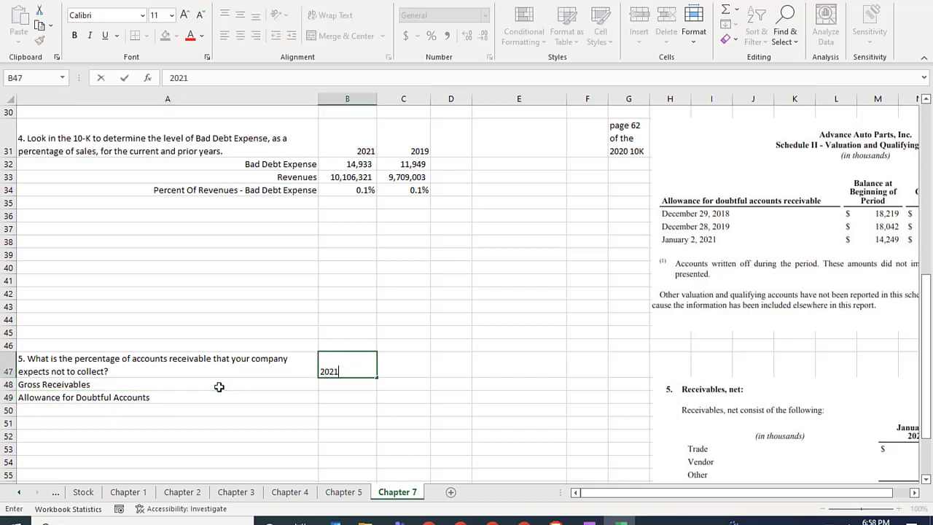
pyautogui.press('Return')
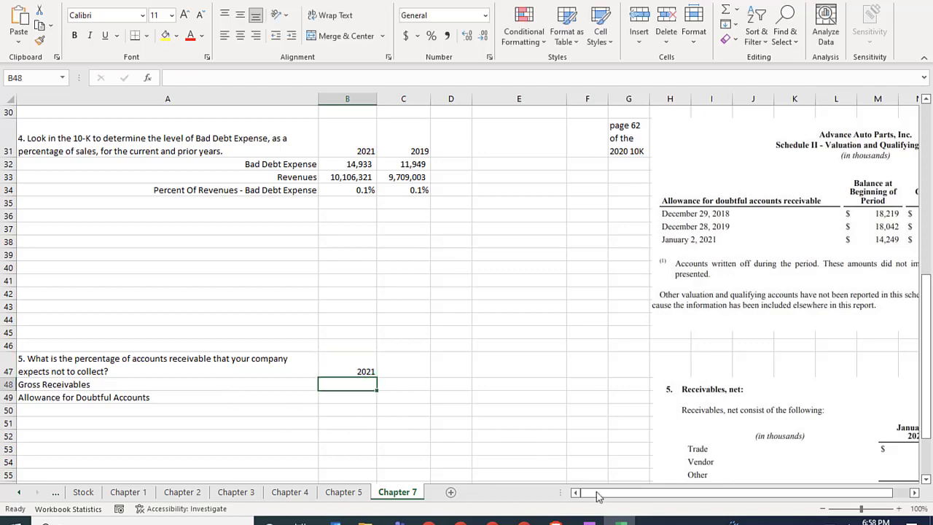
# Step: Enter the 2021 total receivables of 761928 in B48 and the allowance of 11929 in B49
pyautogui.moveTo(596, 493); pyautogui.dragTo(606, 398)
pyautogui.scroll(-2, 608, 398)
pyautogui.scroll(-1, 607, 397)
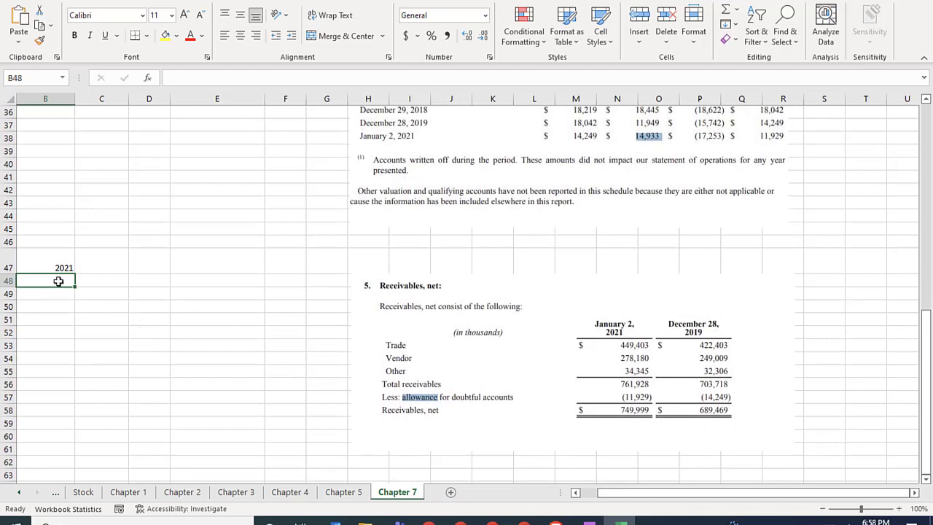
pyautogui.write('76192')
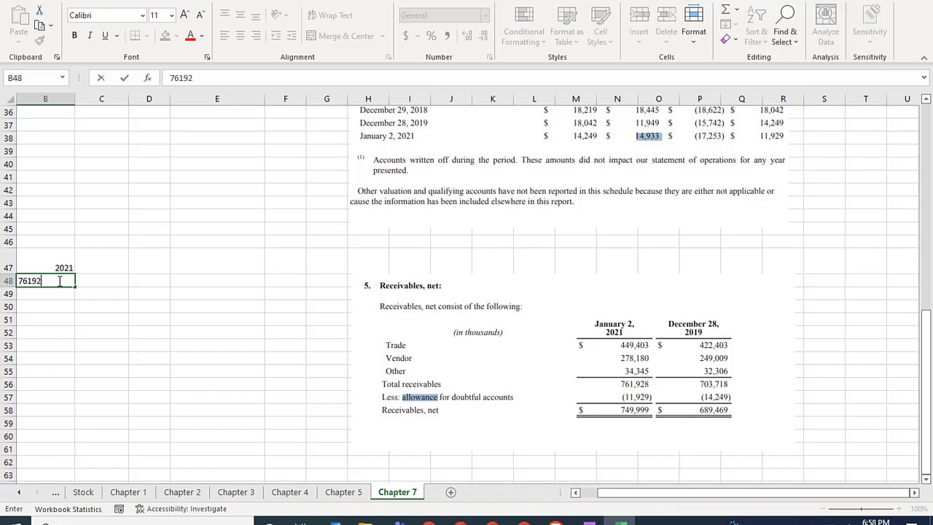
pyautogui.write('8')
pyautogui.press('Return')
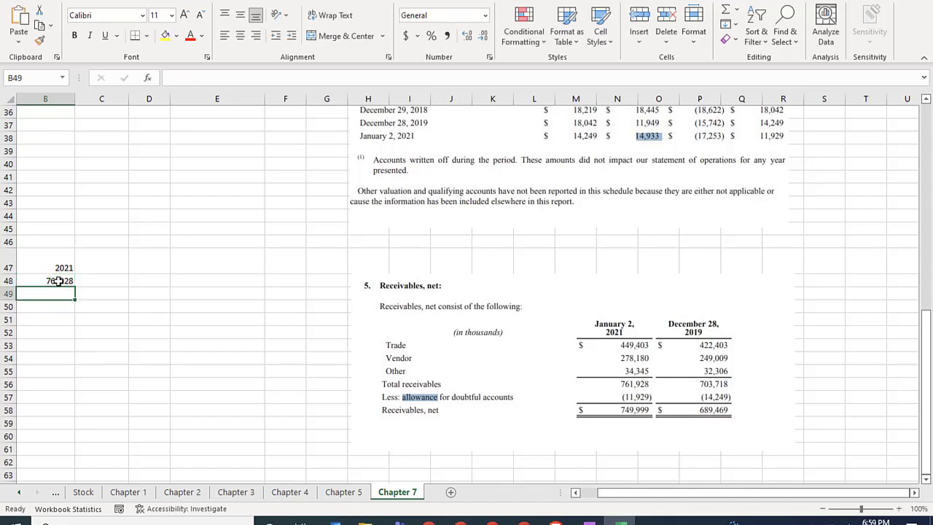
pyautogui.write('11929')
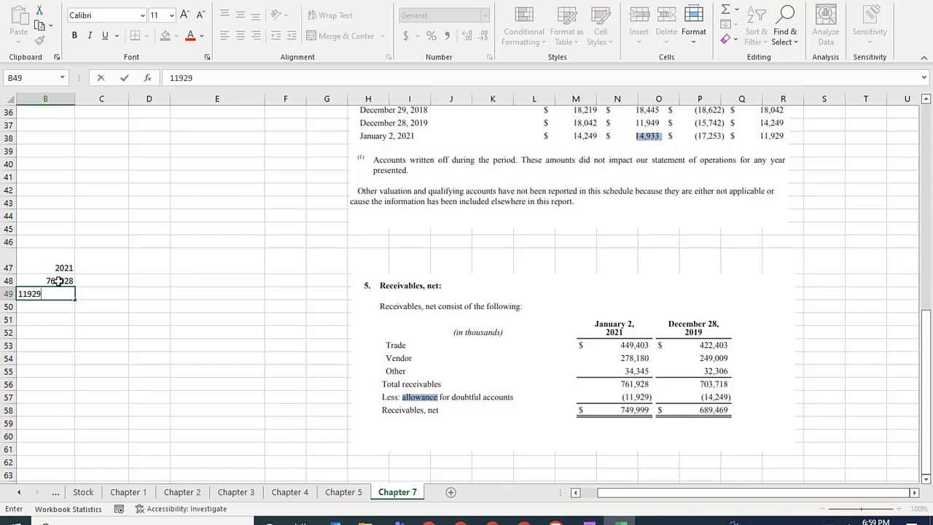
pyautogui.press('Return')
# Step: Right-align the Gross Receivables and Allowance for Doubtful Accounts labels in A48:A49
pyautogui.moveTo(604, 493); pyautogui.dragTo(564, 494)
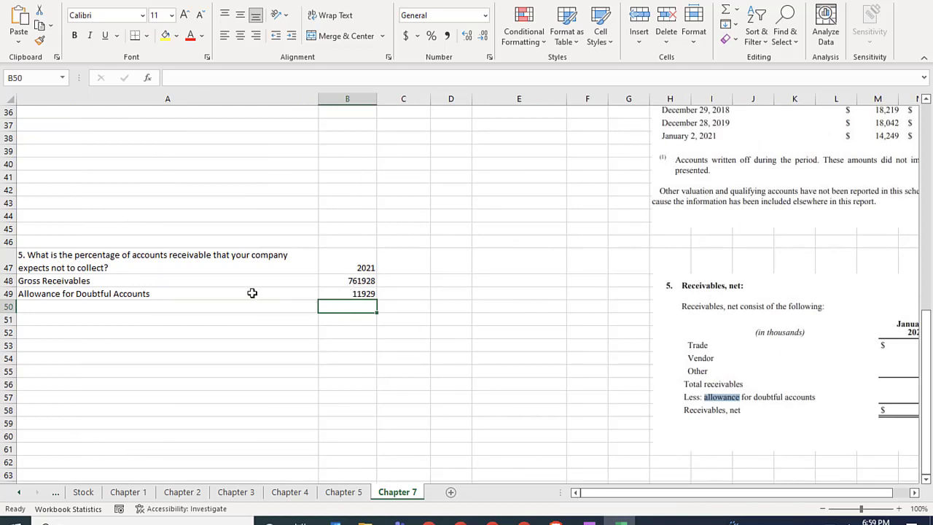
pyautogui.moveTo(226, 280); pyautogui.dragTo(229, 293)
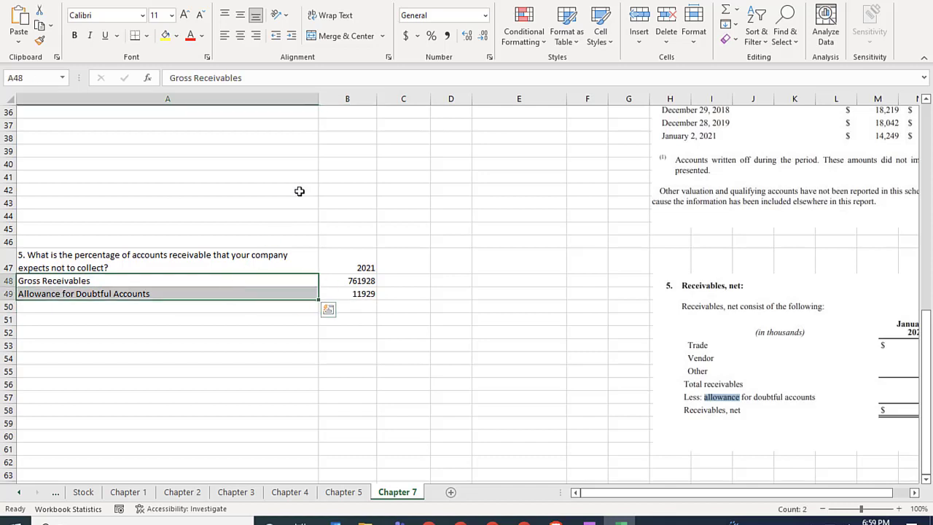
pyautogui.click(255, 36)
# Step: Calculate the uncollectible share in B50 with =B49/B48 and format it as a percentage with one decimal
pyautogui.click(360, 306)
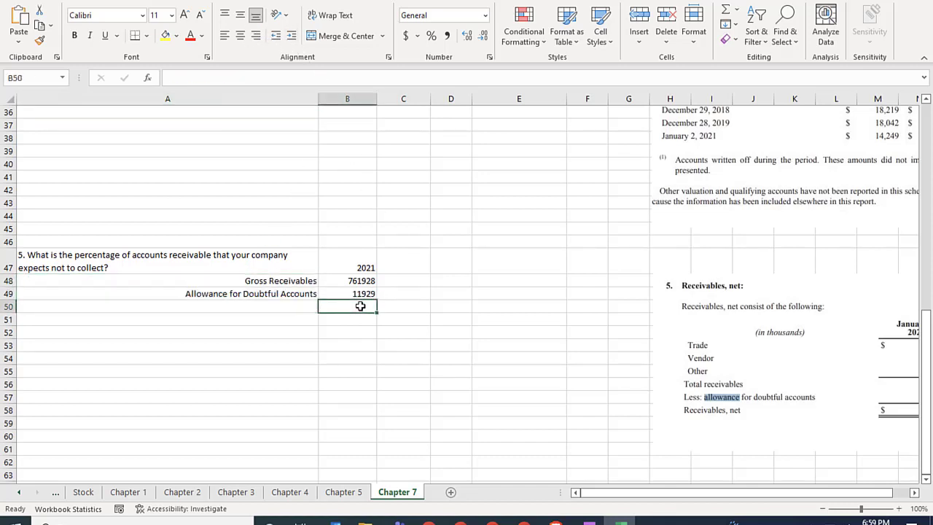
pyautogui.write('=')
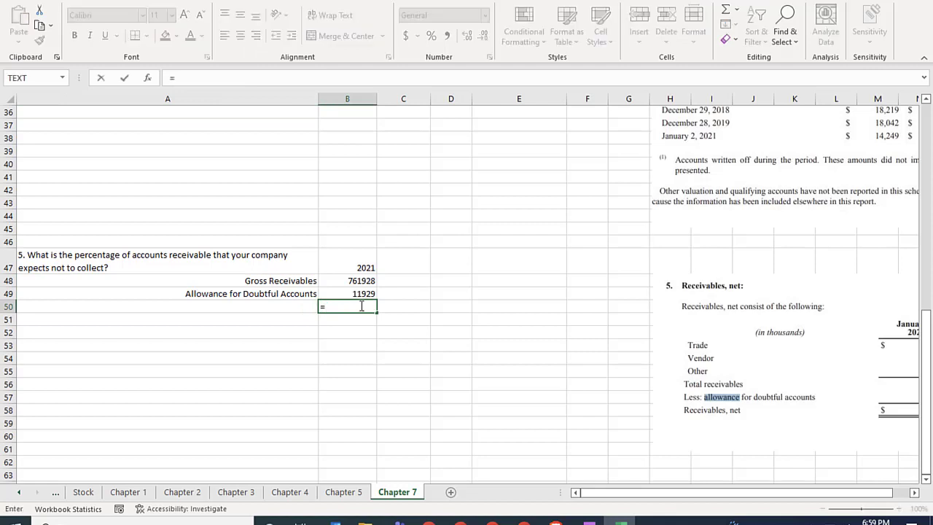
pyautogui.press('Up')
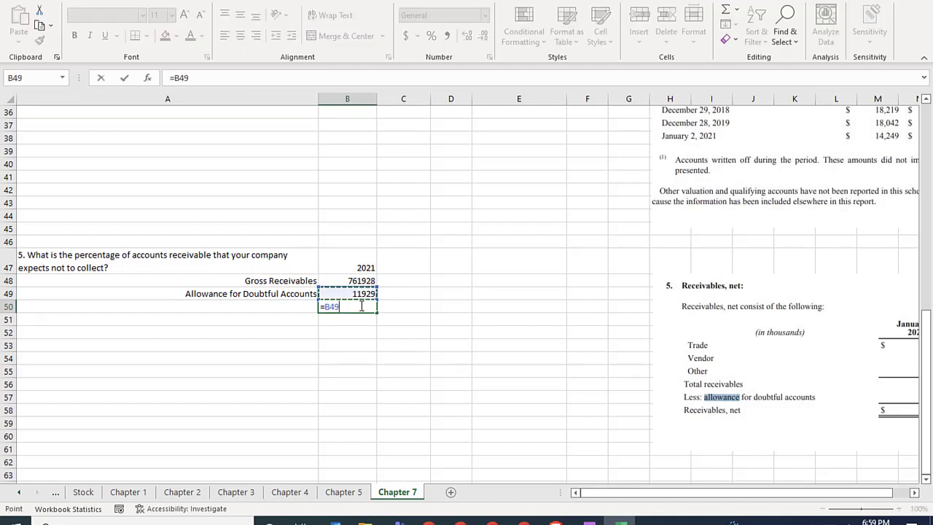
pyautogui.write('/')
pyautogui.press('Up')
pyautogui.press('Up')
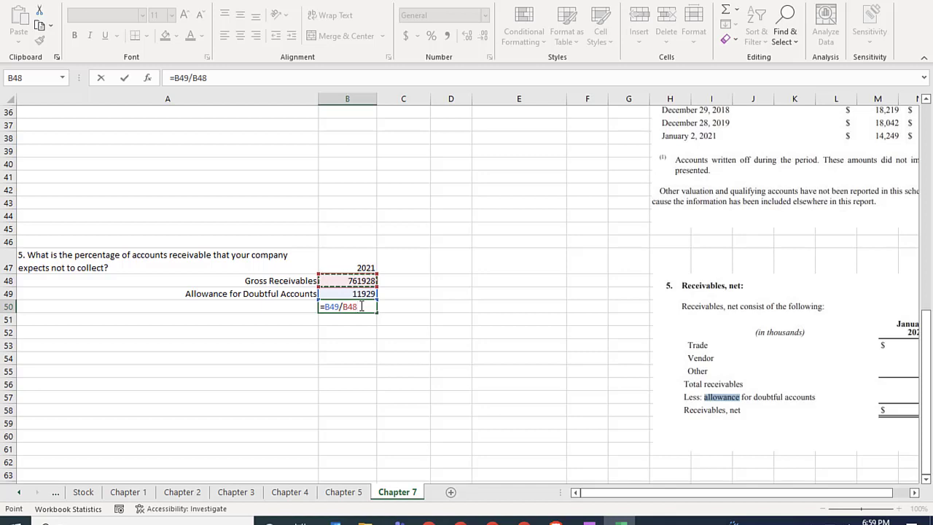
pyautogui.press('Return')
pyautogui.click(361, 306)
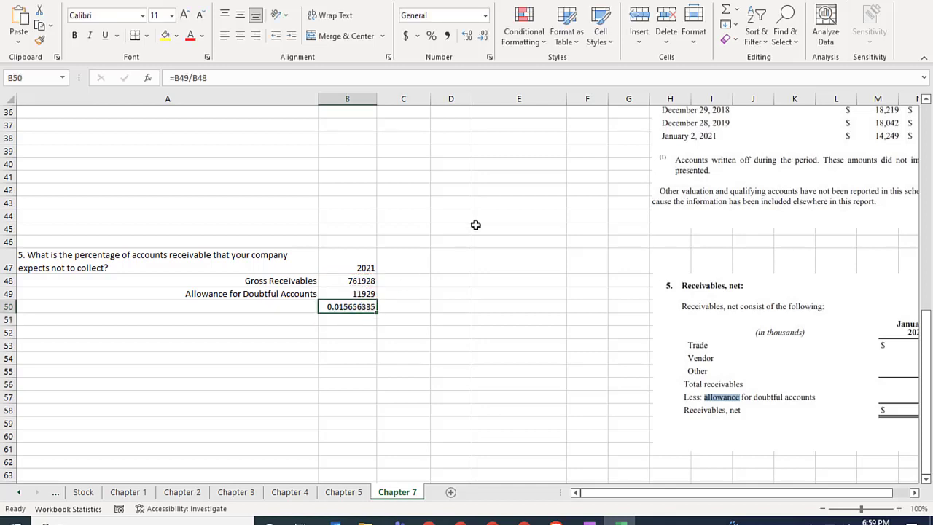
pyautogui.click(431, 35)
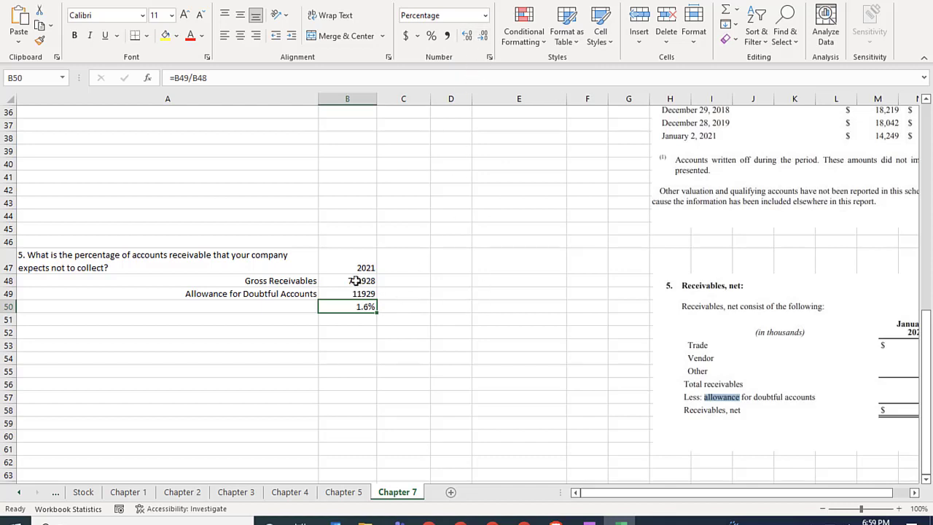
# Step: Format the amounts in B48:B49 with thousands separators and no decimals
pyautogui.moveTo(355, 281); pyautogui.dragTo(350, 294)
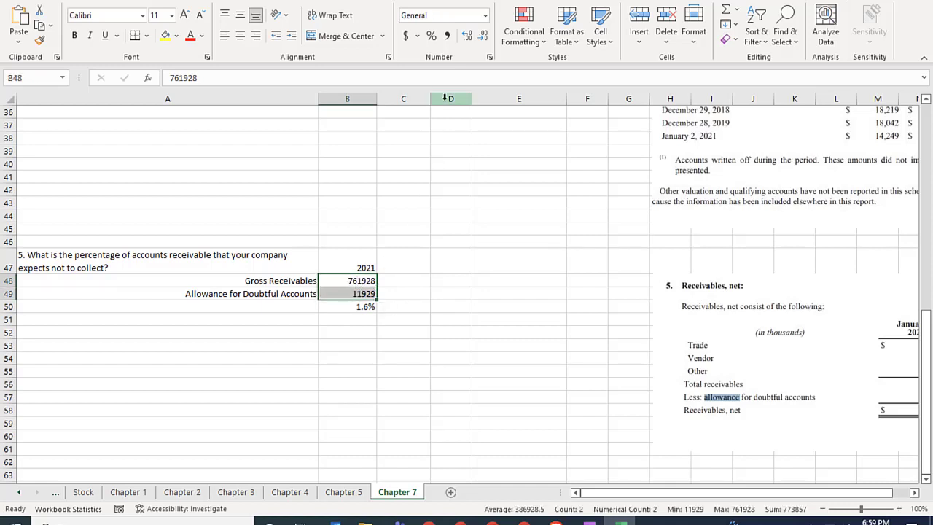
pyautogui.click(447, 35)
pyautogui.click(482, 37)
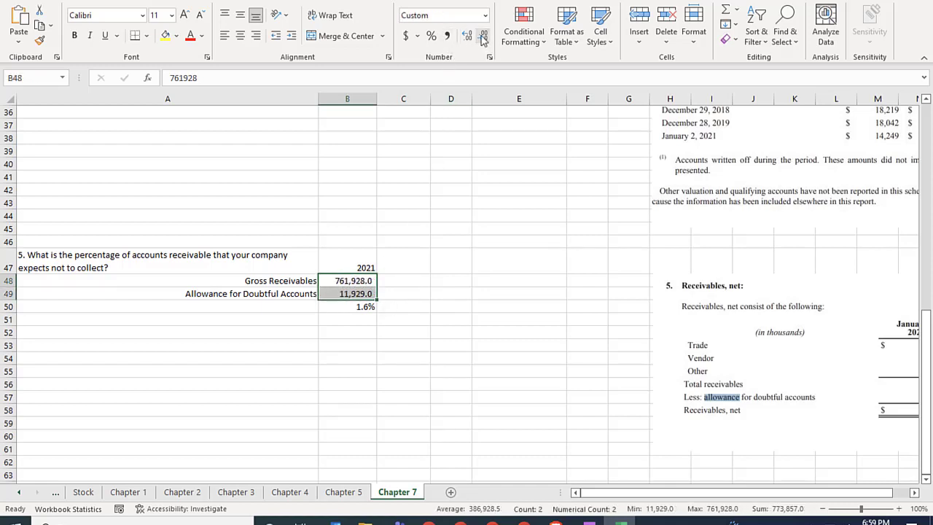
pyautogui.click(482, 36)
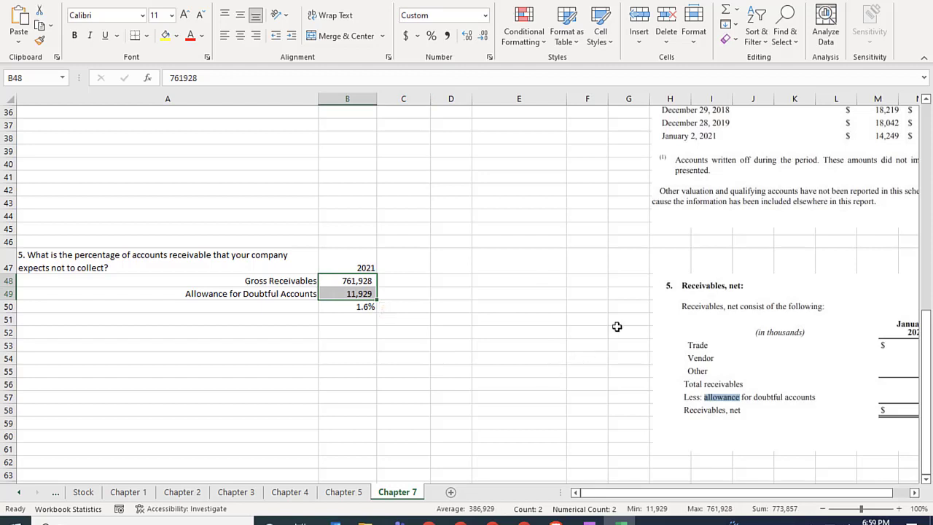
# Step: Add the source note 2020 10K page 47 in G48 beside the receivables picture and wrap its text
pyautogui.click(634, 282)
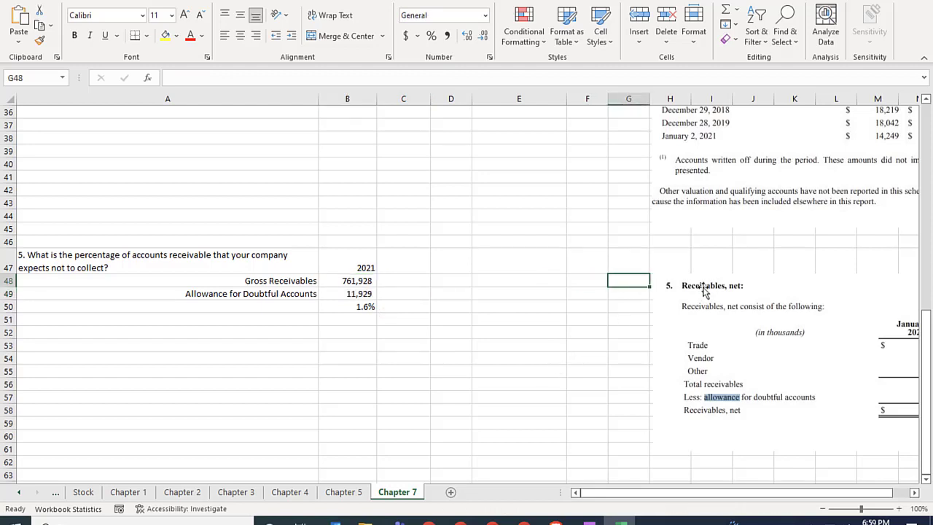
pyautogui.write('2020')
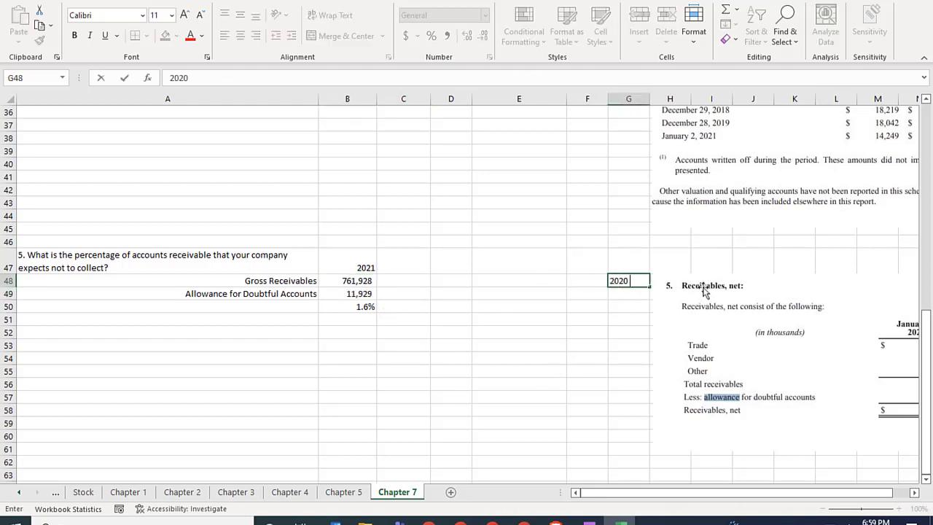
pyautogui.write(' 10K page 47')
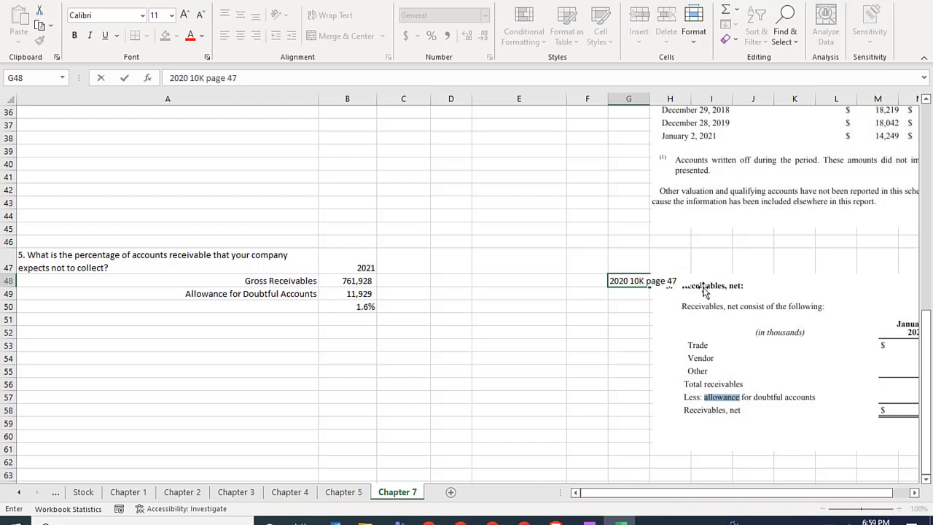
pyautogui.hotkey('ctrl', 'Return')
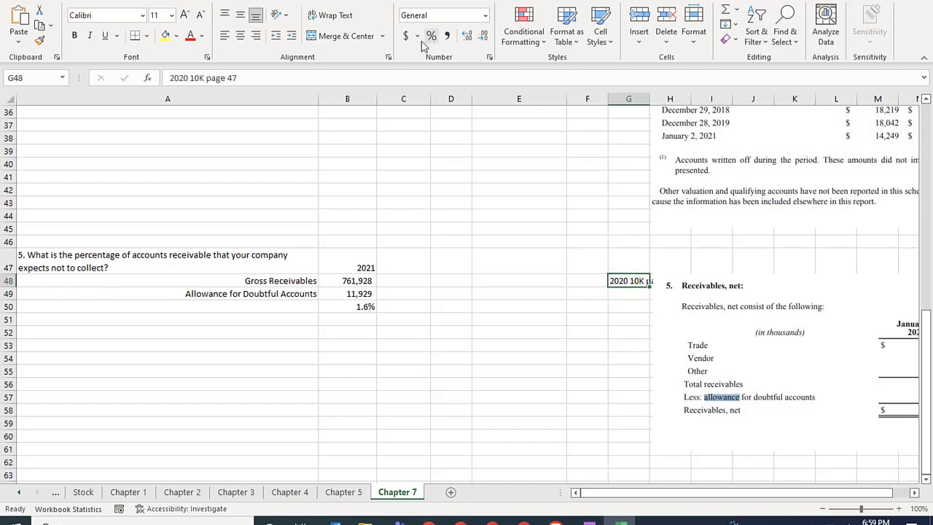
pyautogui.click(346, 21)
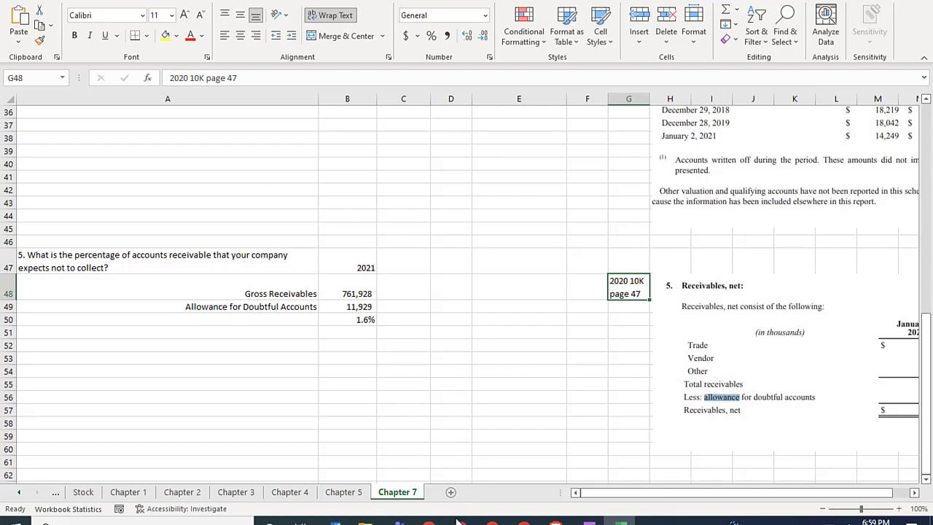
# Step: Check the 10-K page number and the remaining Chapter 7 instructions in Chrome, and return to Excel's Stock sheet
pyautogui.click(429, 522)
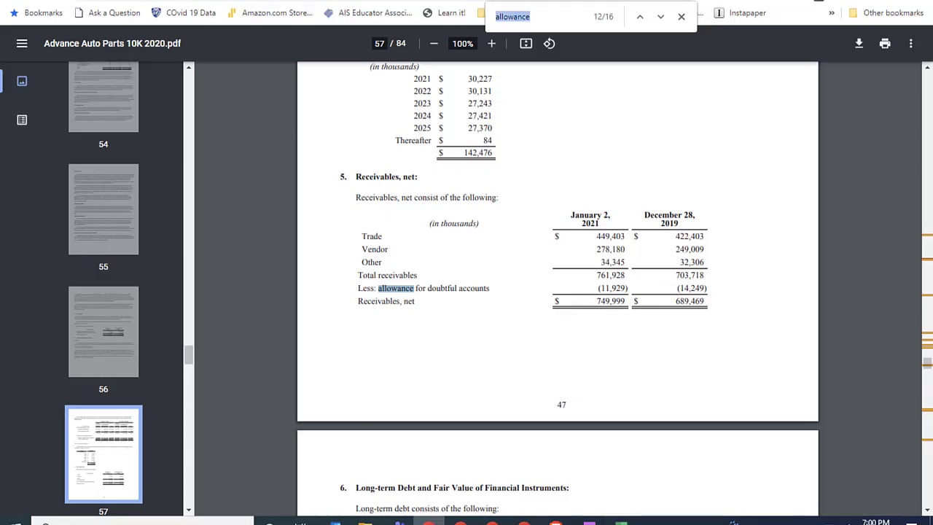
pyautogui.click(202, 0)
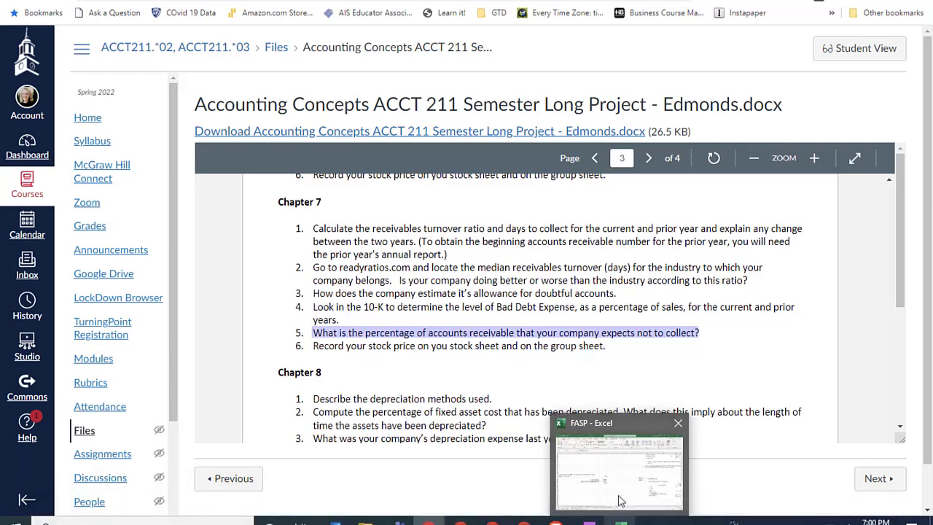
pyautogui.click(620, 520)
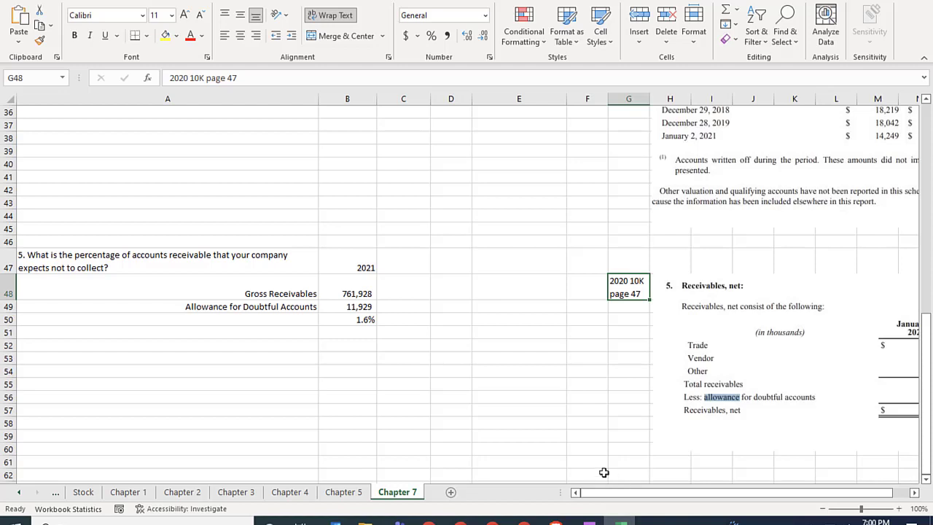
pyautogui.click(83, 493)
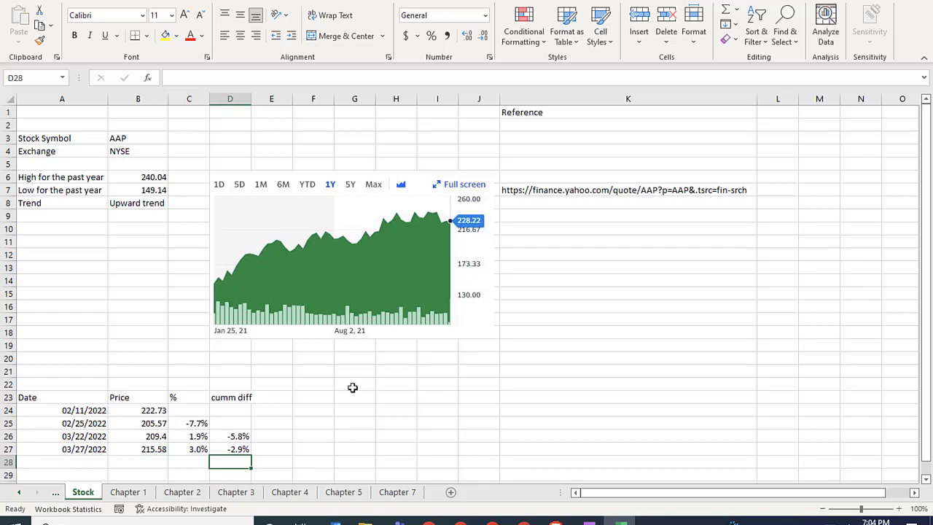
# Step: Switch to Chrome, open yahoo.com/finance in a new tab and look up the stock quote for AAP, Advance Auto Parts
pyautogui.click(429, 519)
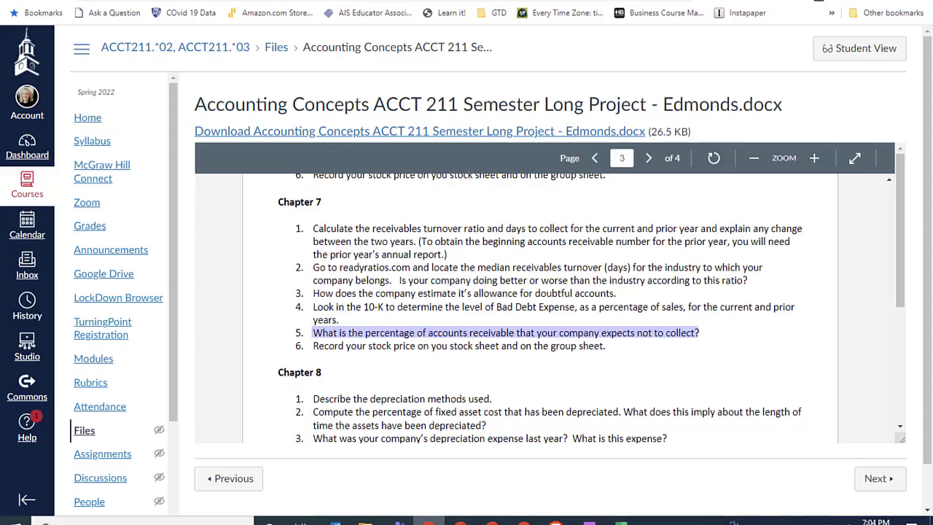
pyautogui.hotkey('ctrl', 't')
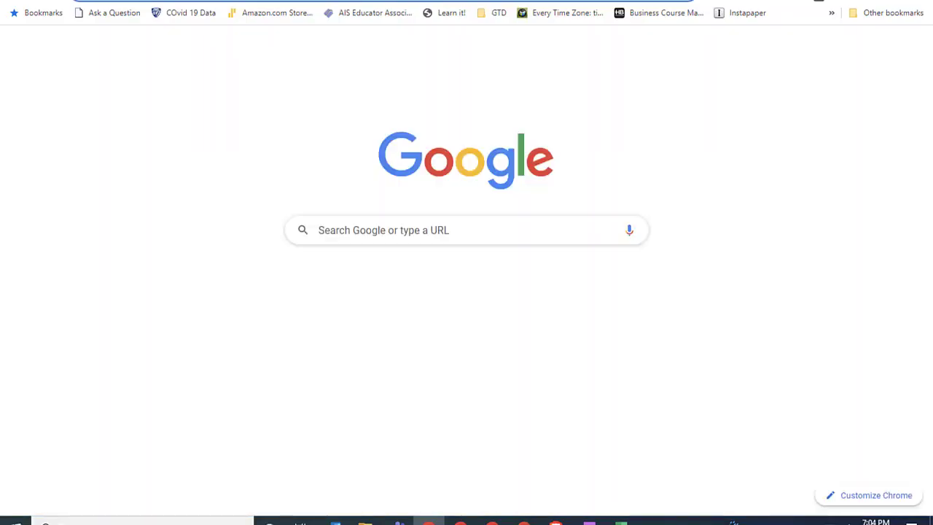
pyautogui.write('yahoo.com')
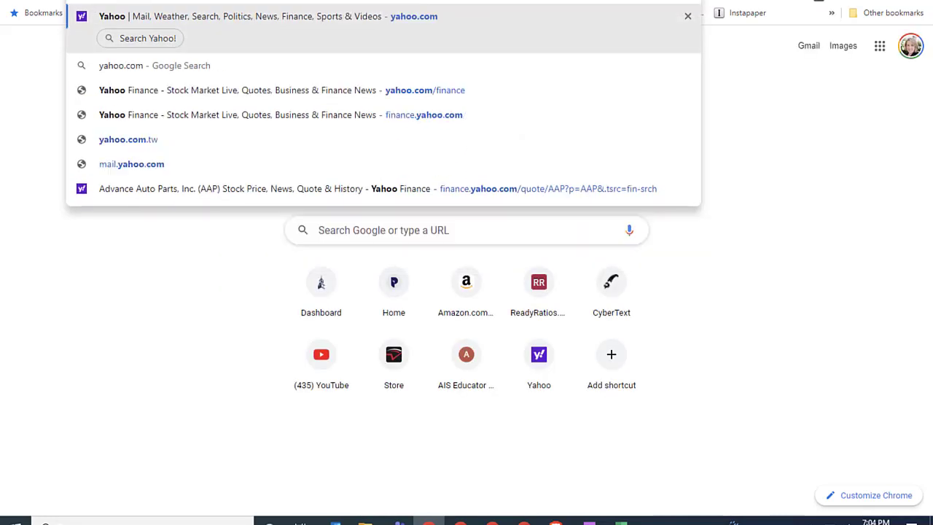
pyautogui.write('/finance')
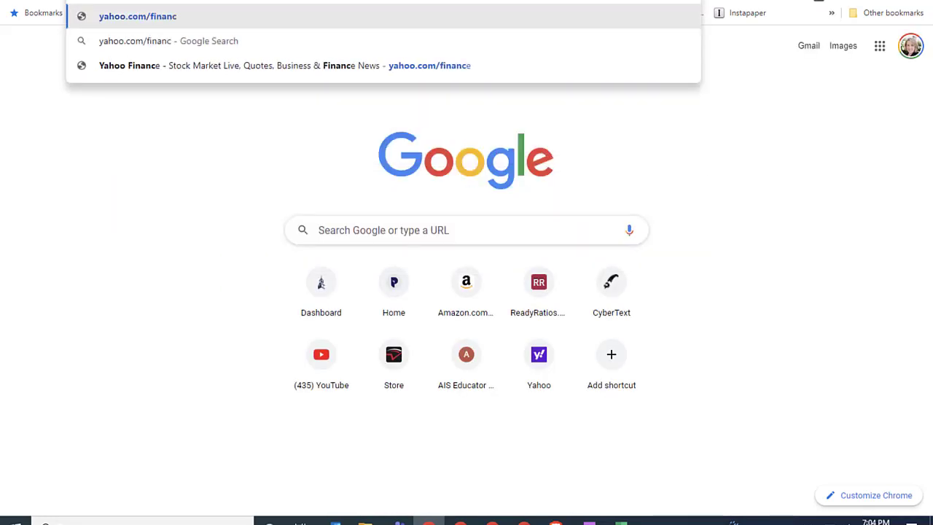
pyautogui.press('Return')
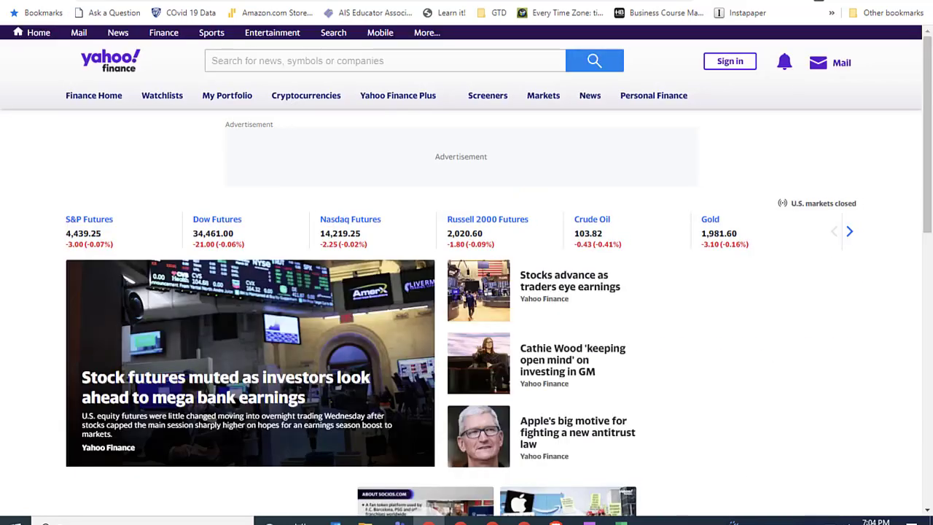
pyautogui.click(317, 58)
pyautogui.write('aap')
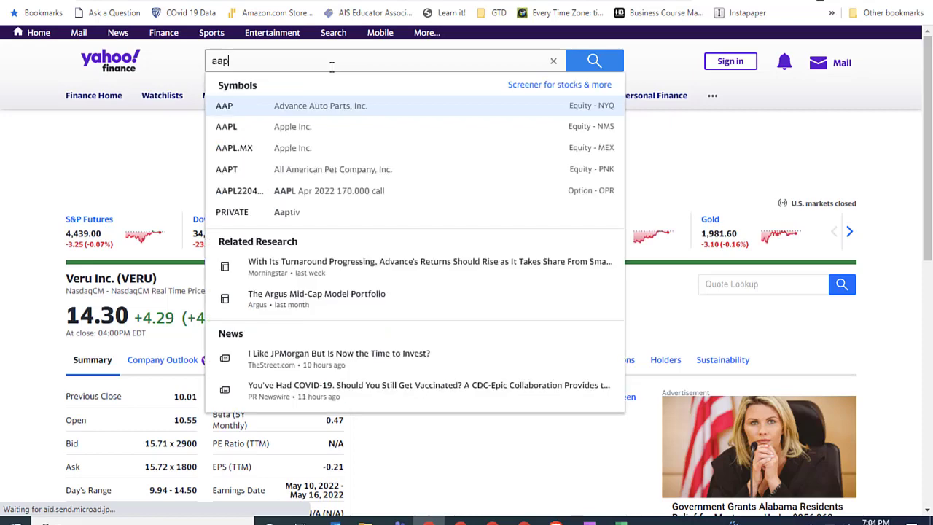
pyautogui.click(320, 107)
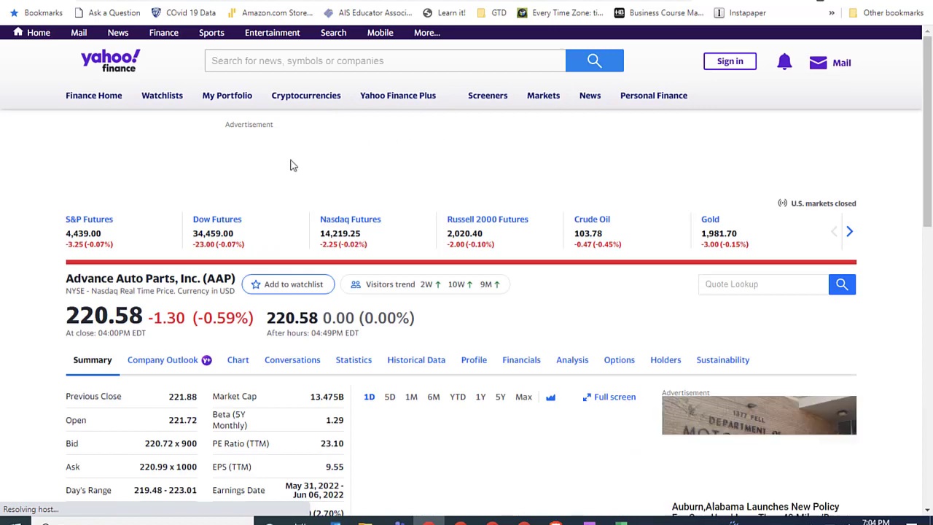
pyautogui.scroll(-1, 290, 166)
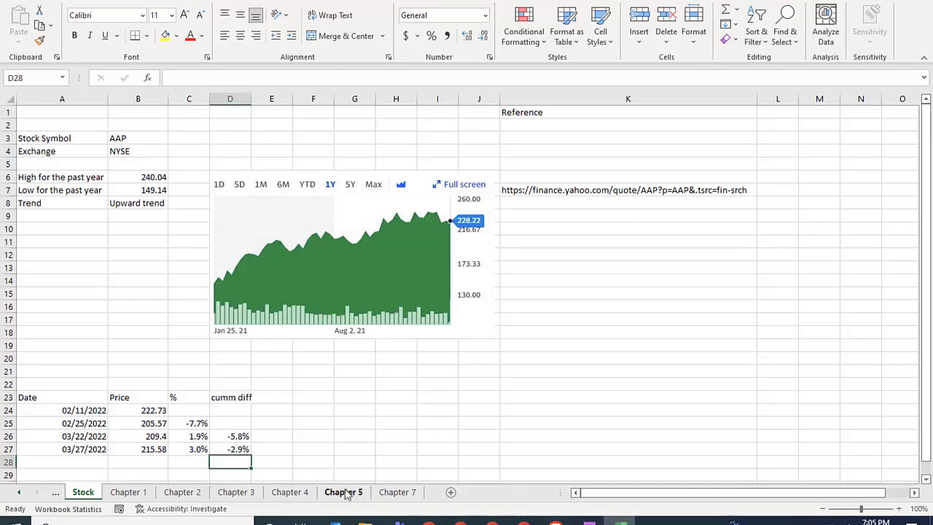
# Step: Record the date 4/13/2022 and the AAP price 220.58 in row 28 of the Stock sheet's price table
pyautogui.click(78, 462)
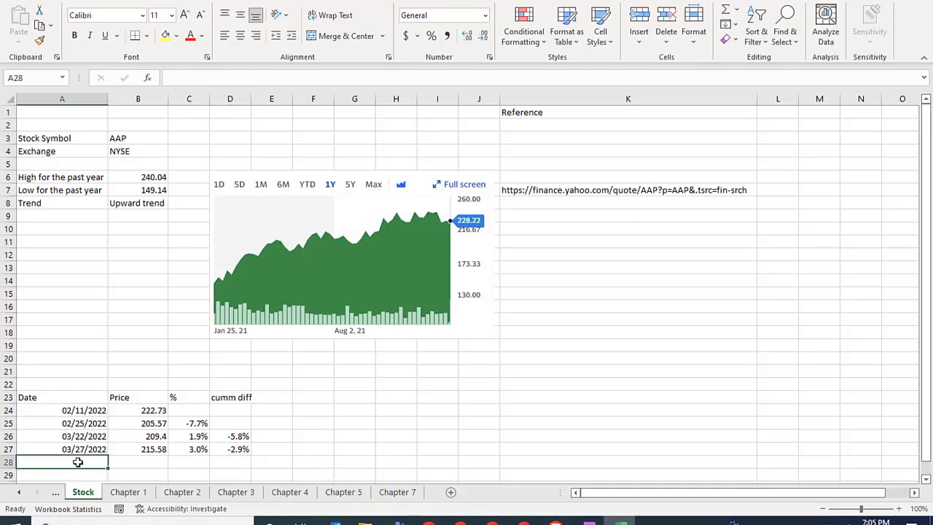
pyautogui.write('4/13/')
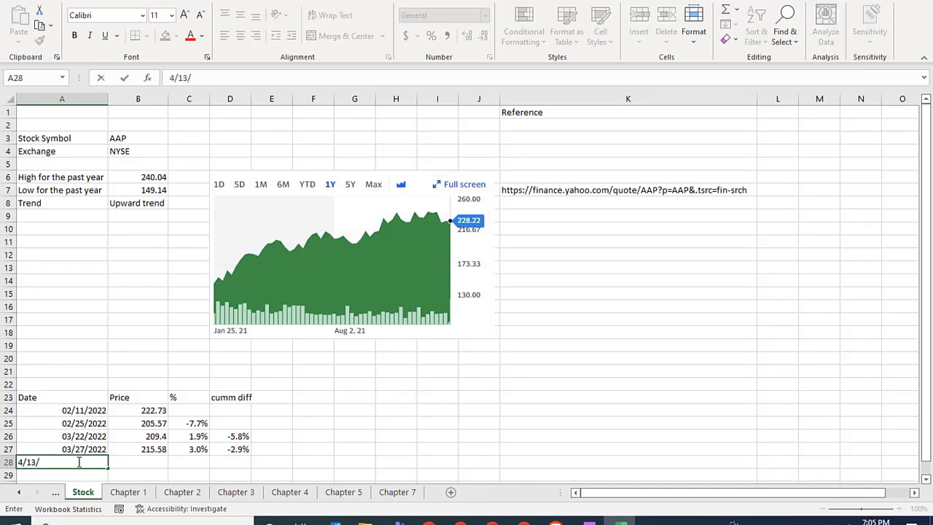
pyautogui.write('2022')
pyautogui.press('Tab')
pyautogui.write('2220')
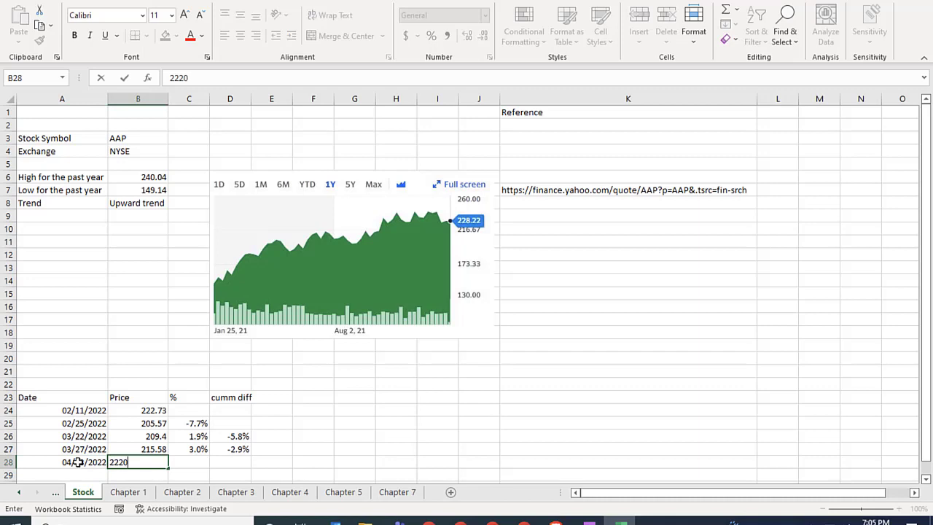
pyautogui.press('BackSpace')
pyautogui.press('BackSpace')
pyautogui.write('0.58')
pyautogui.press('Return')
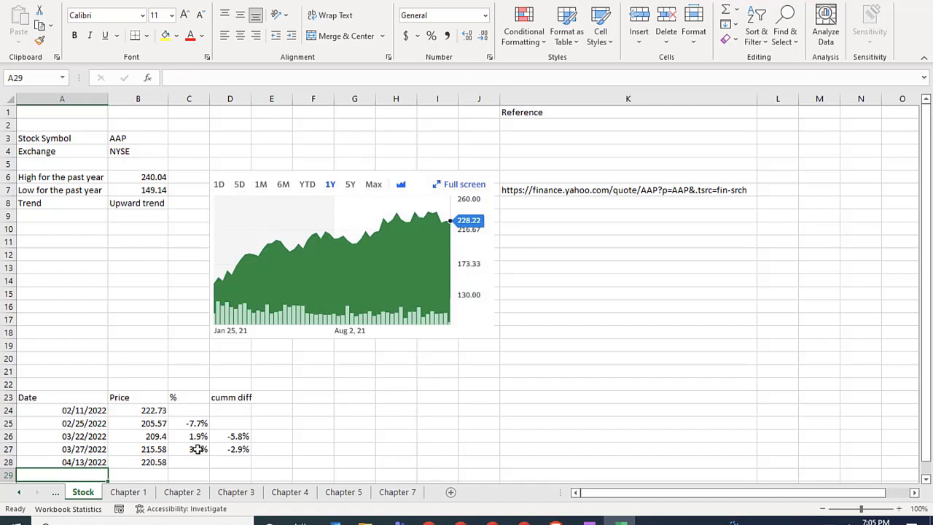
# Step: Extend the % and cumm diff formulas from row 27 down to the new price in row 28
pyautogui.moveTo(197, 449); pyautogui.dragTo(250, 455)
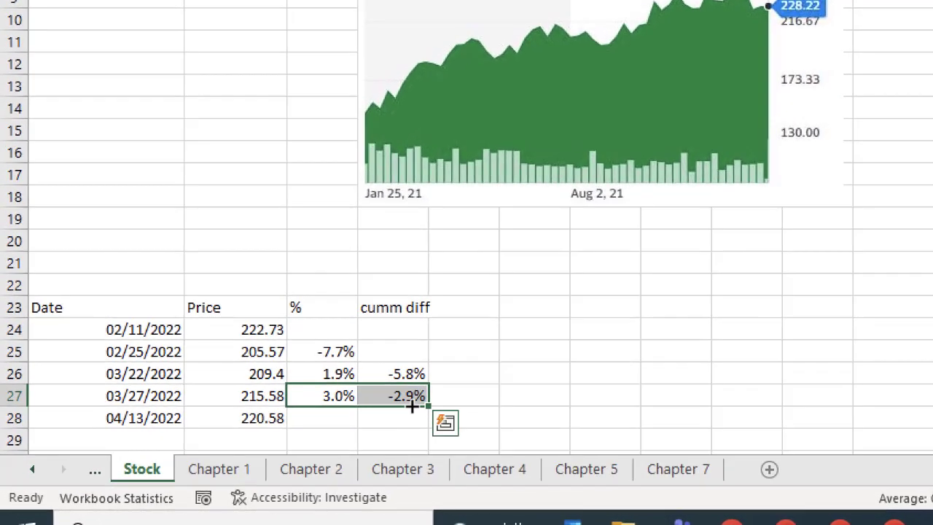
pyautogui.moveTo(427, 408); pyautogui.dragTo(428, 429)
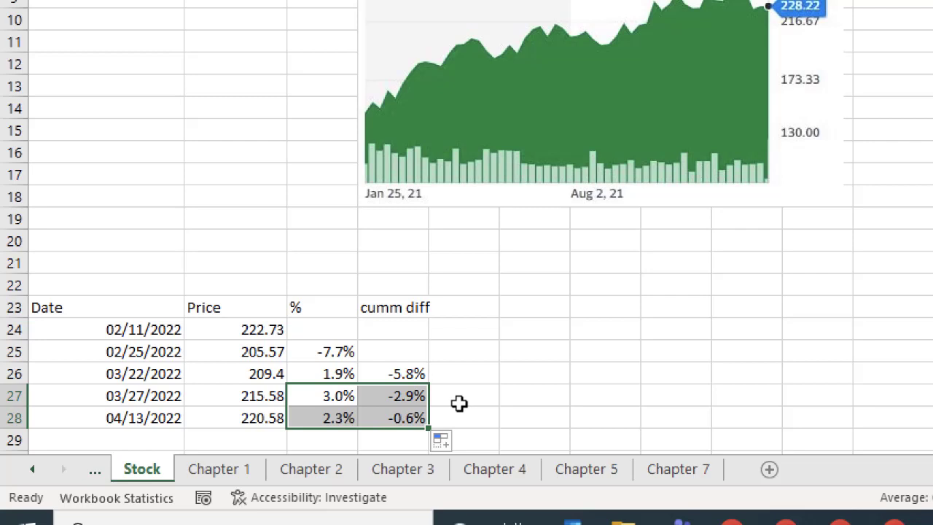
pyautogui.click(482, 369)
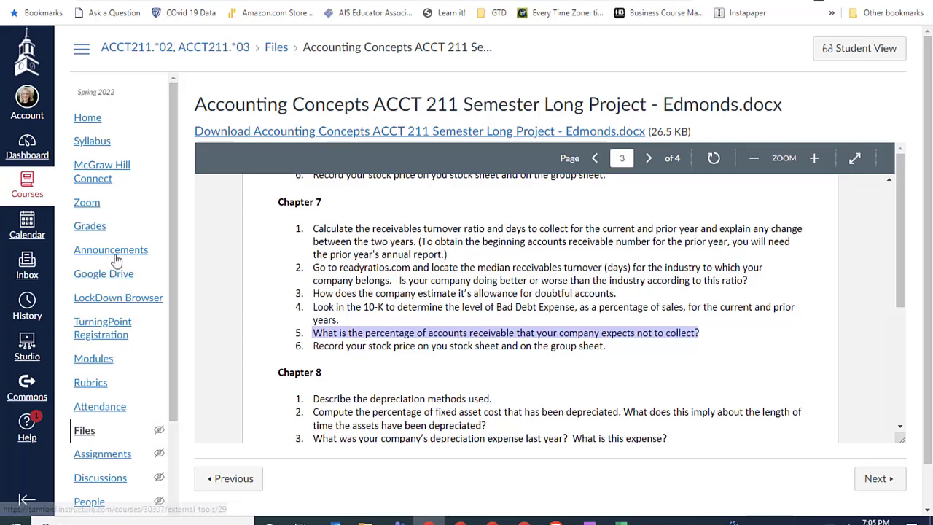
# Step: In Chrome, open the 211 Stock Spreadsheet Spring 22 in a new window from the course's Financial Statement Analysis Project module
pyautogui.click(88, 123)
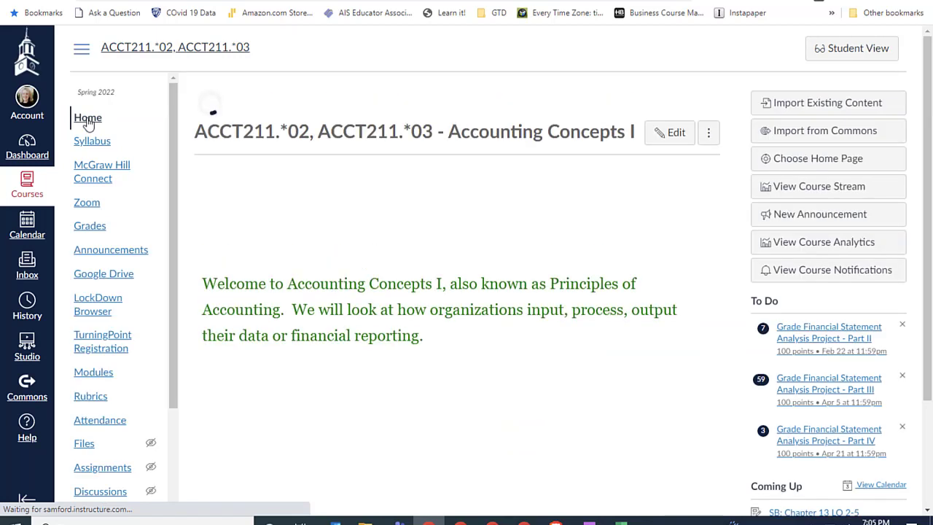
pyautogui.scroll(-3, 542, 451)
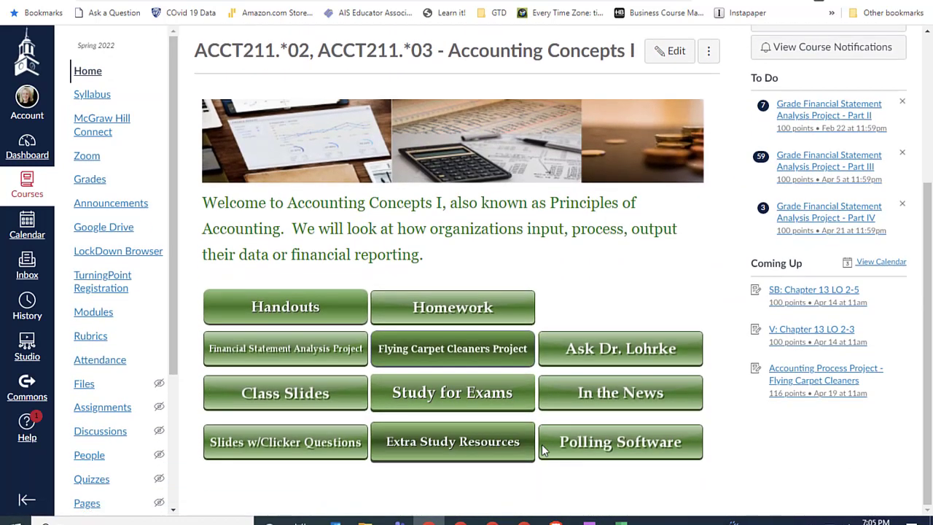
pyautogui.click(329, 351)
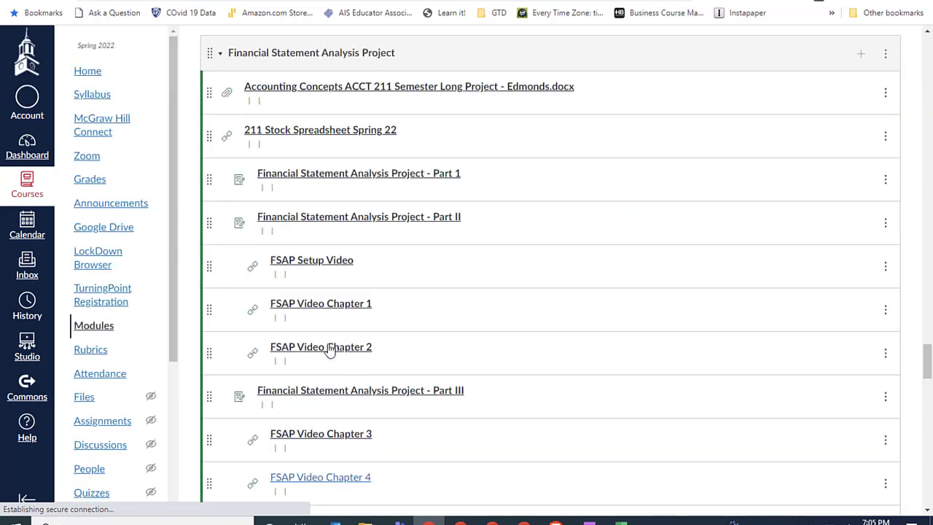
pyautogui.click(346, 135)
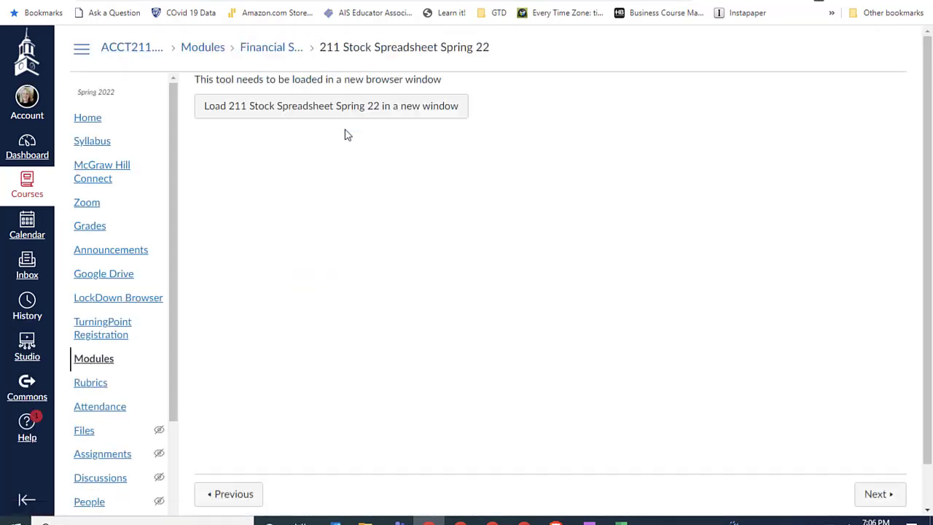
pyautogui.click(344, 115)
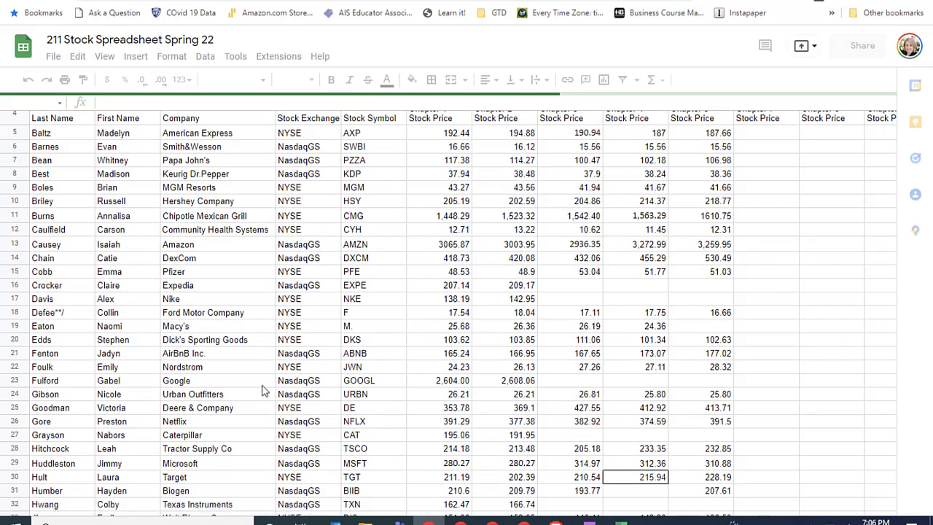
# Step: Dismiss the Google Sheets notices, enter 220.58 in J35 on the Advance Auto Parts row, and return to Excel
pyautogui.scroll(-2, 264, 391)
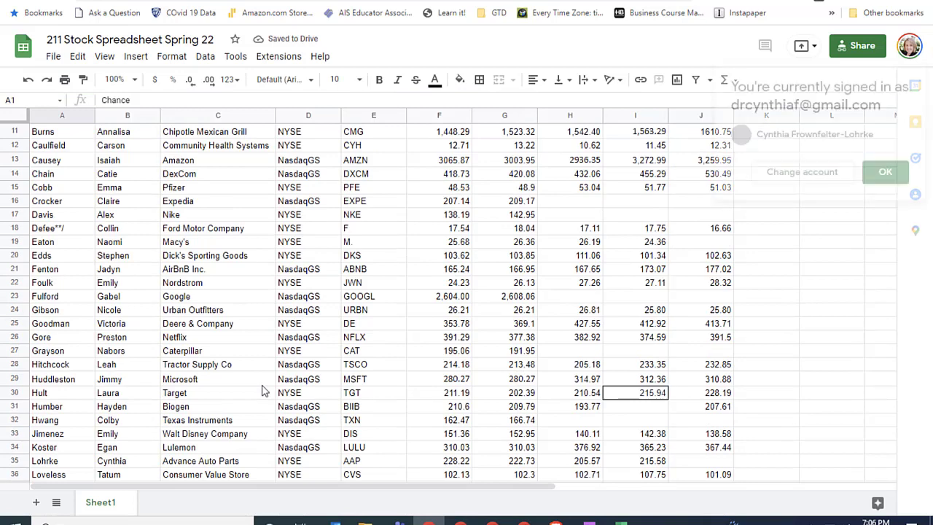
pyautogui.scroll(-1, 265, 391)
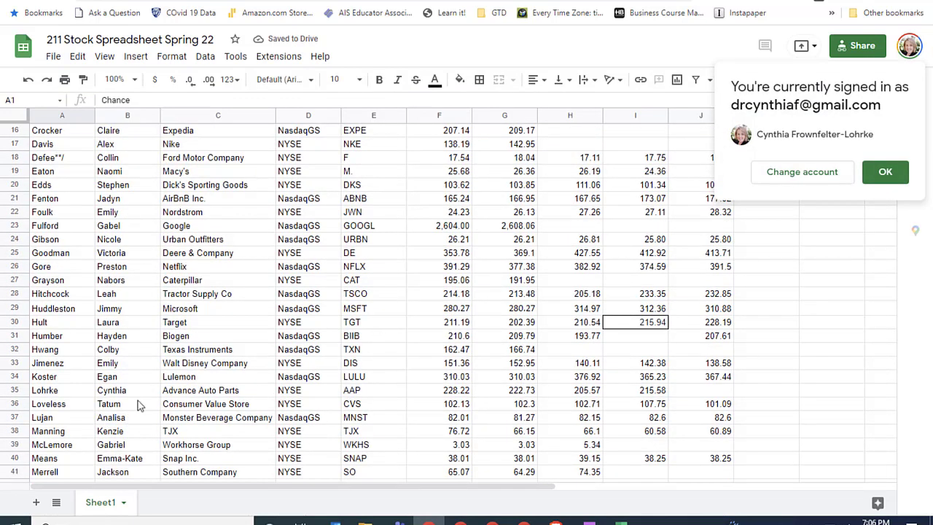
pyautogui.click(710, 394)
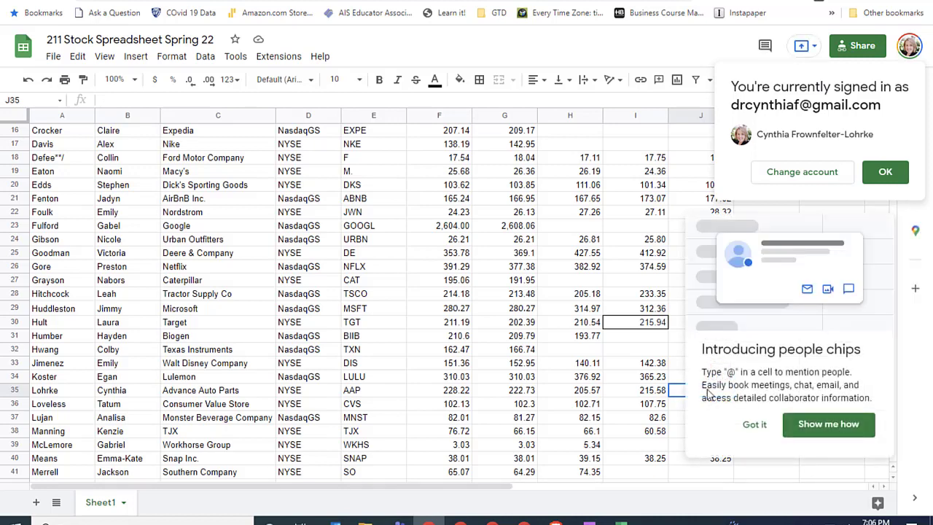
pyautogui.click(755, 428)
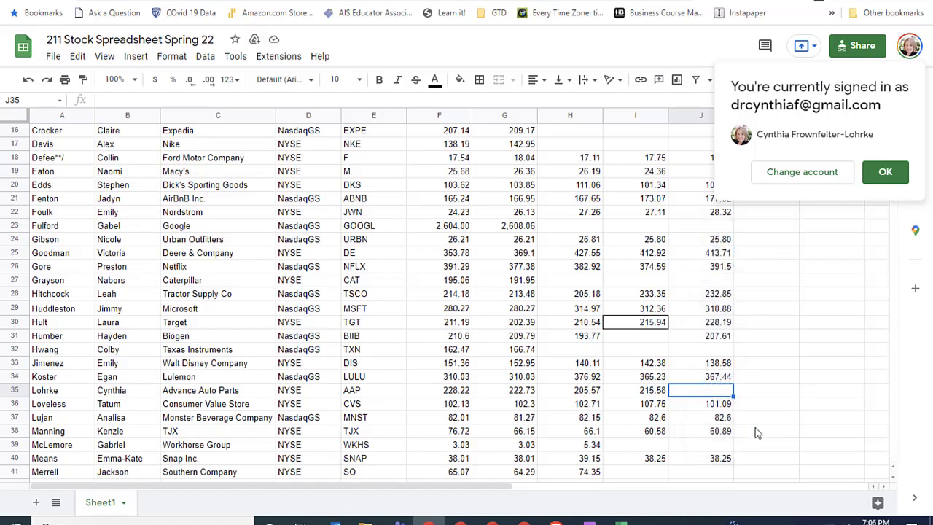
pyautogui.click(884, 175)
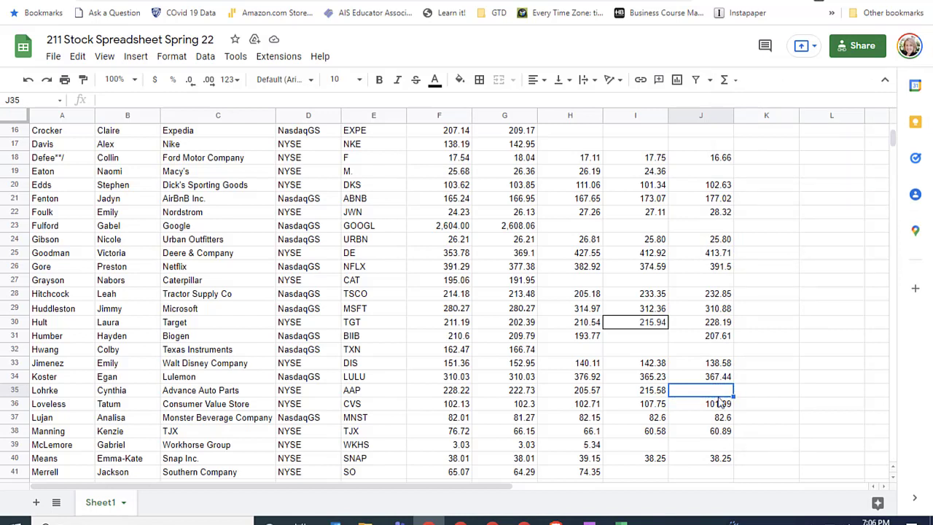
pyautogui.write('220.58')
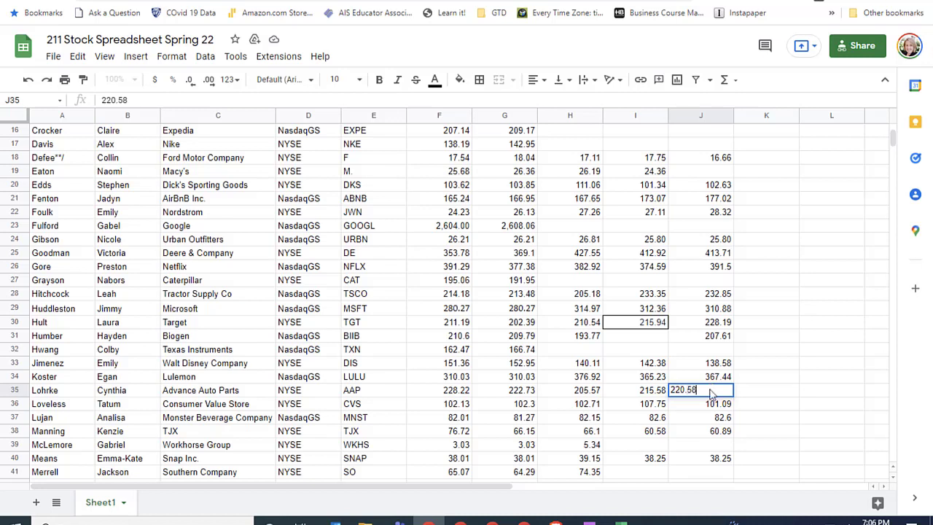
pyautogui.press('Return')
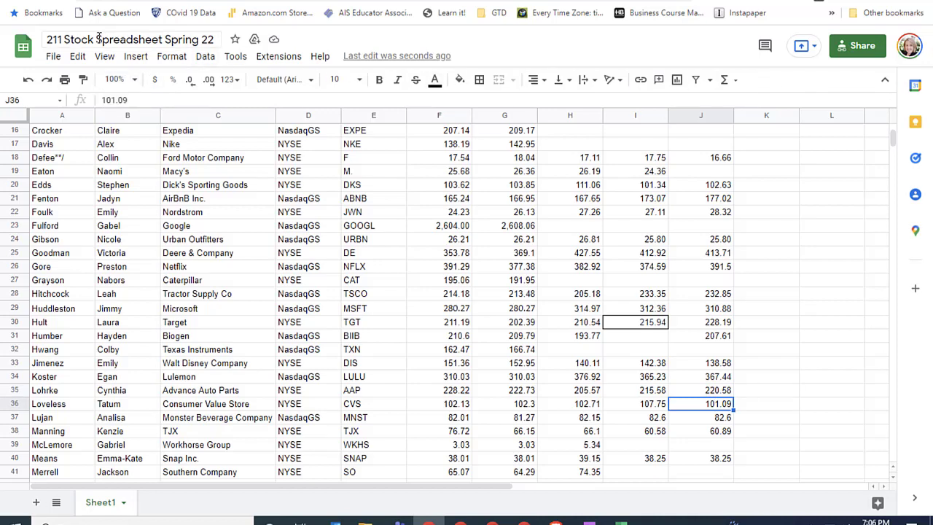
pyautogui.click(53, 60)
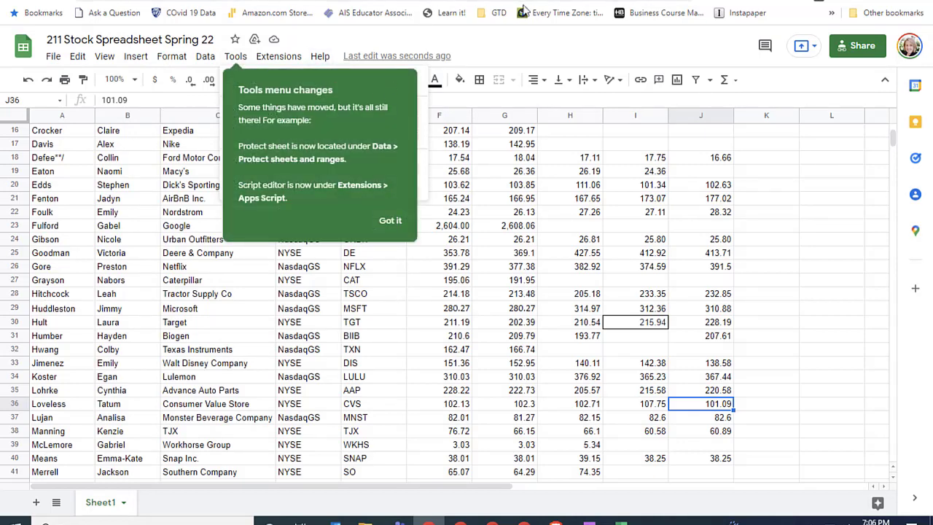
pyautogui.click(621, 521)
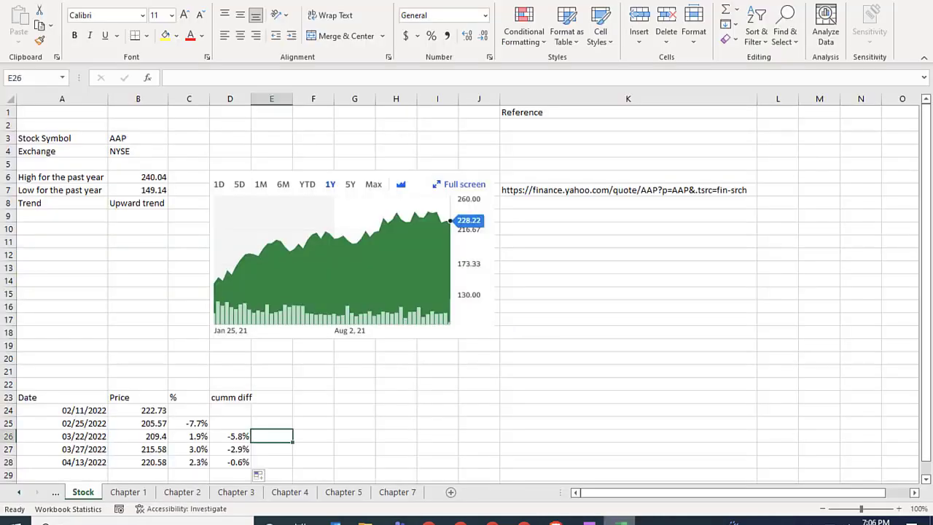